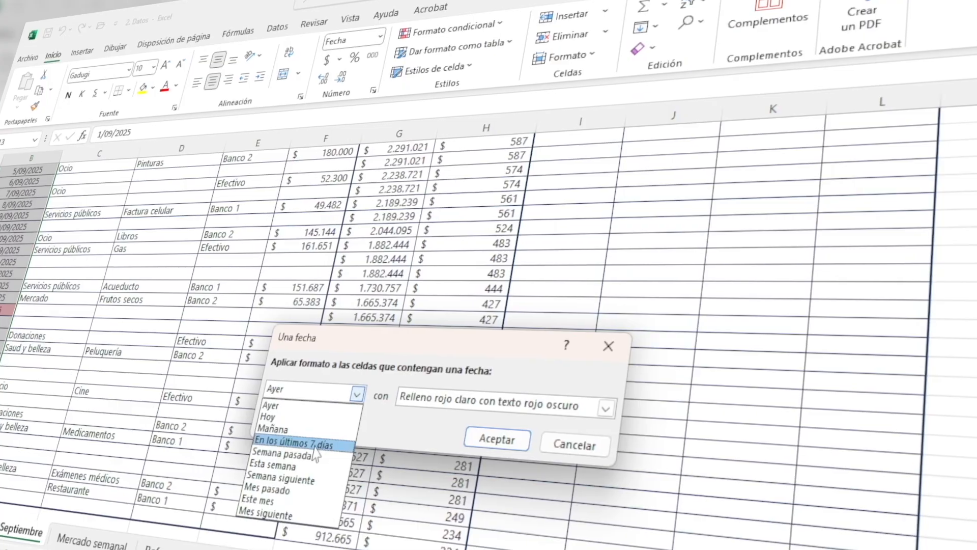
left_click(356, 440)
left_click(527, 414)
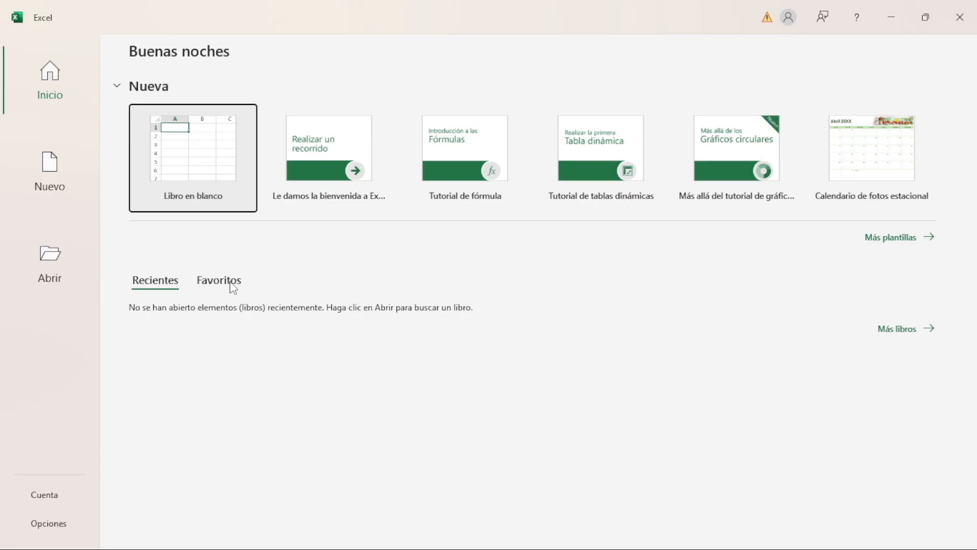
Browse the gallery of templates available for creating a new workbook
left_click(39, 176)
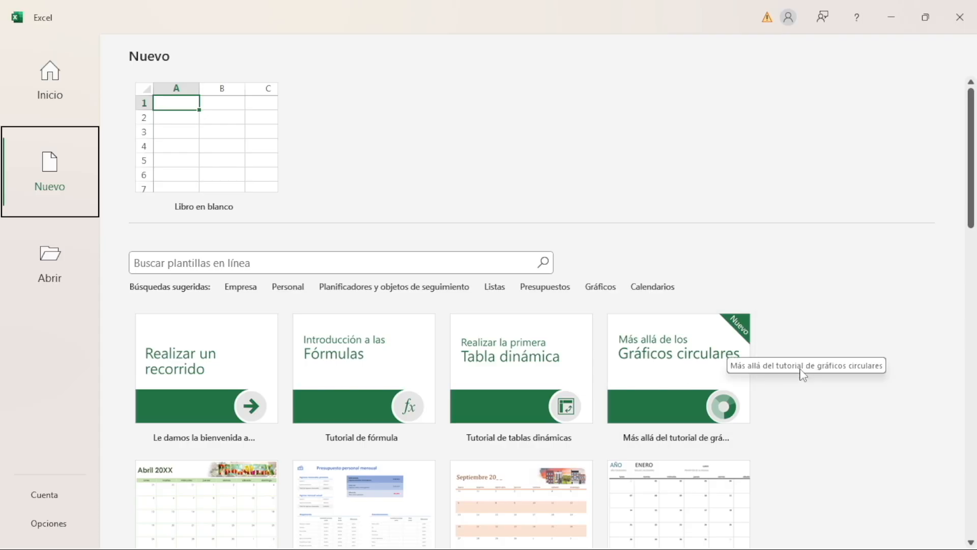
scroll(802, 407, "down", 2)
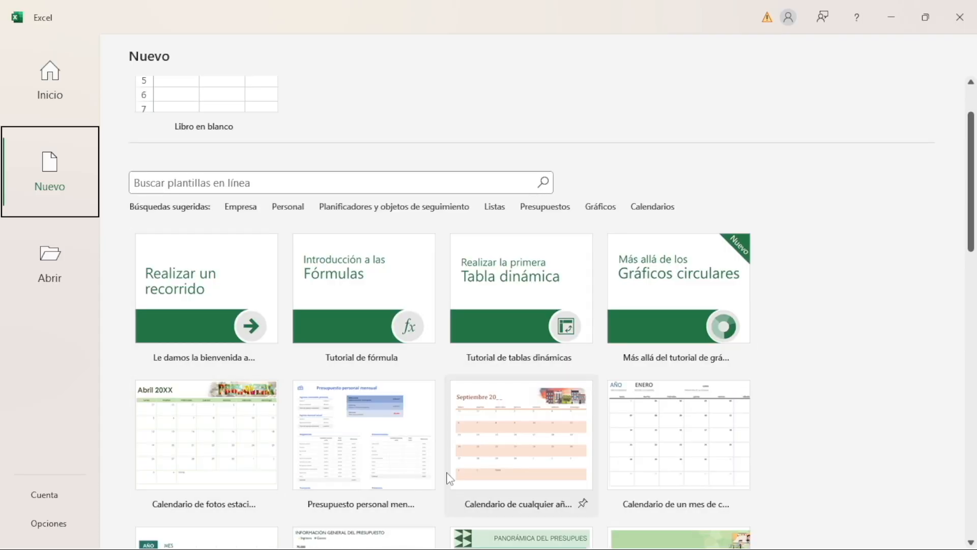
scroll(850, 386, "down", 2)
scroll(849, 380, "down", 2)
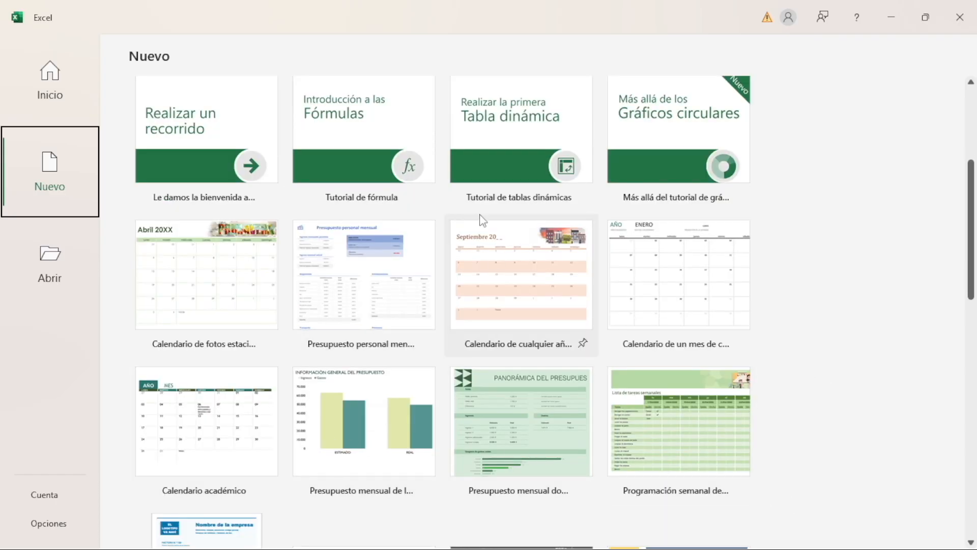
scroll(458, 229, "up", 6)
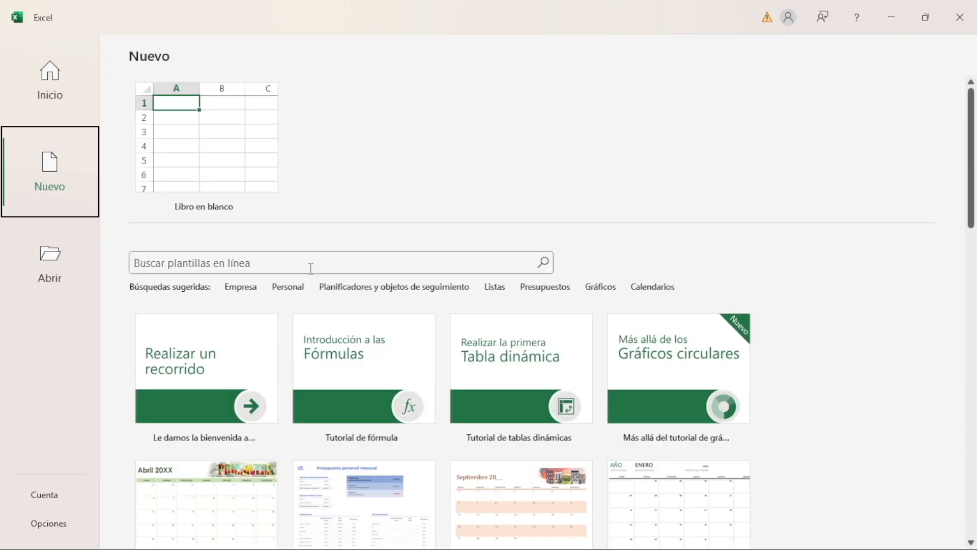
Search the online templates for "listas" and look through the matching templates
left_click(243, 270)
type("listas")
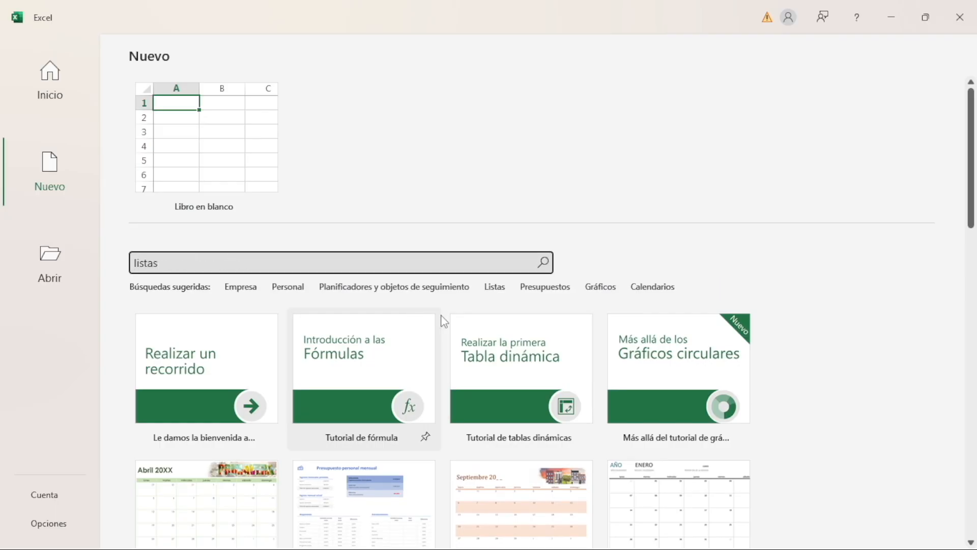
key("Return")
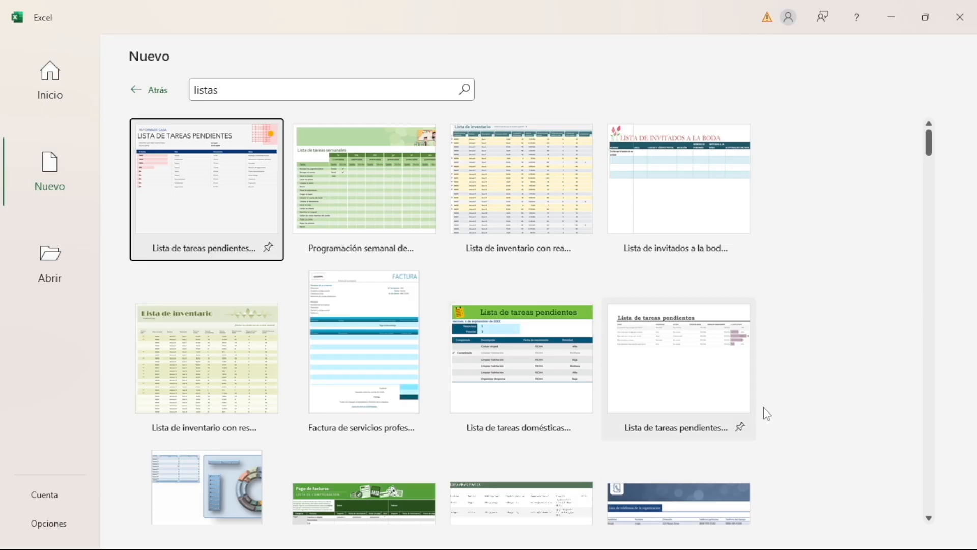
scroll(877, 277, "down", 5)
scroll(868, 286, "down", 5)
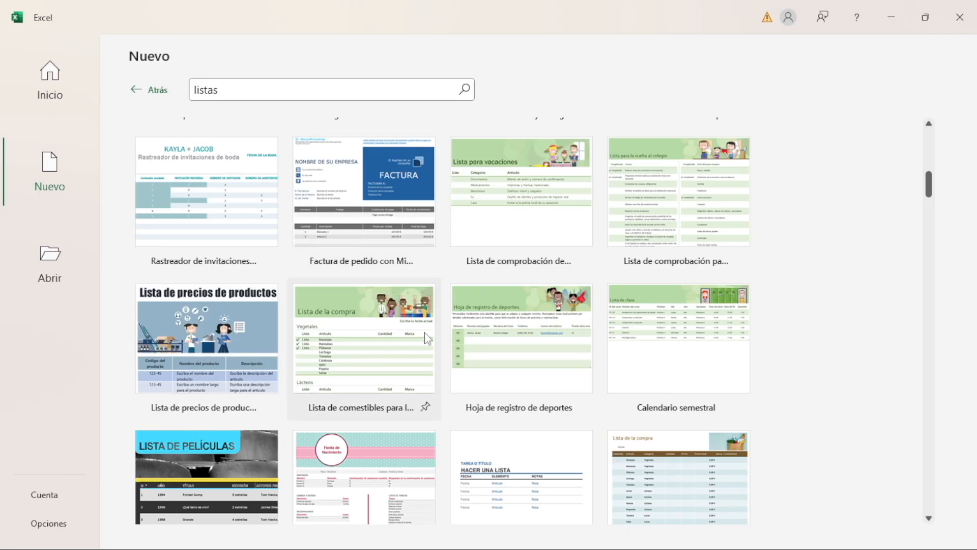
scroll(379, 351, "down", 4)
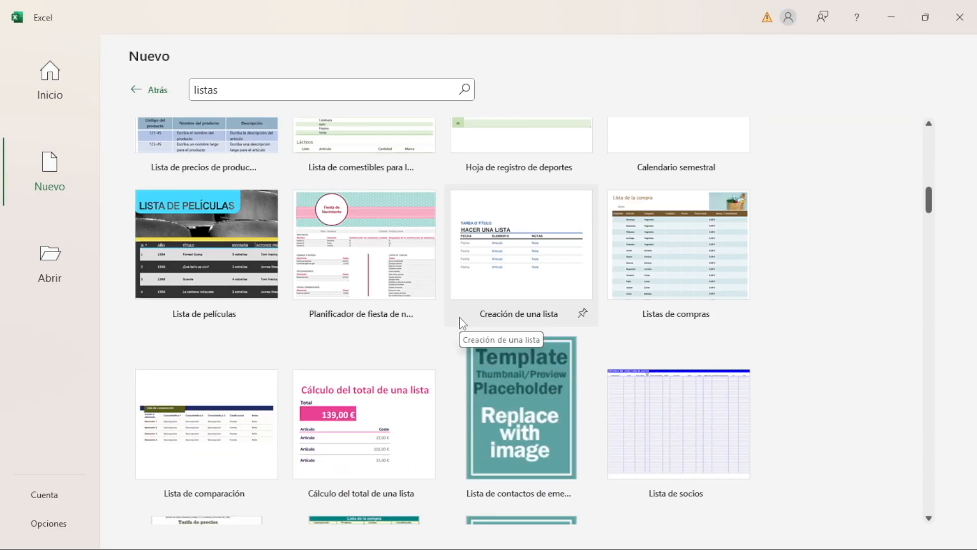
scroll(440, 312, "up", 5)
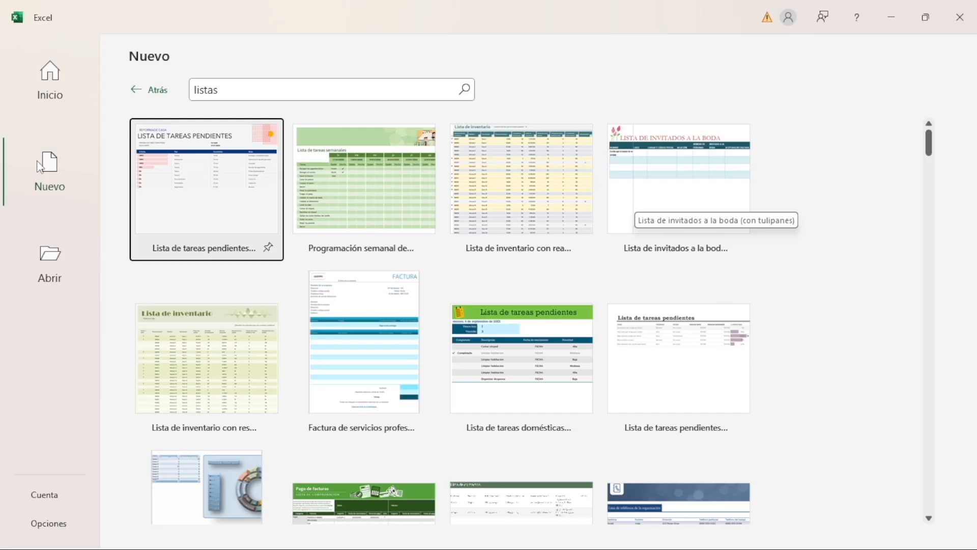
Check the locations offered for opening existing workbooks, and create a new blank workbook
left_click(58, 261)
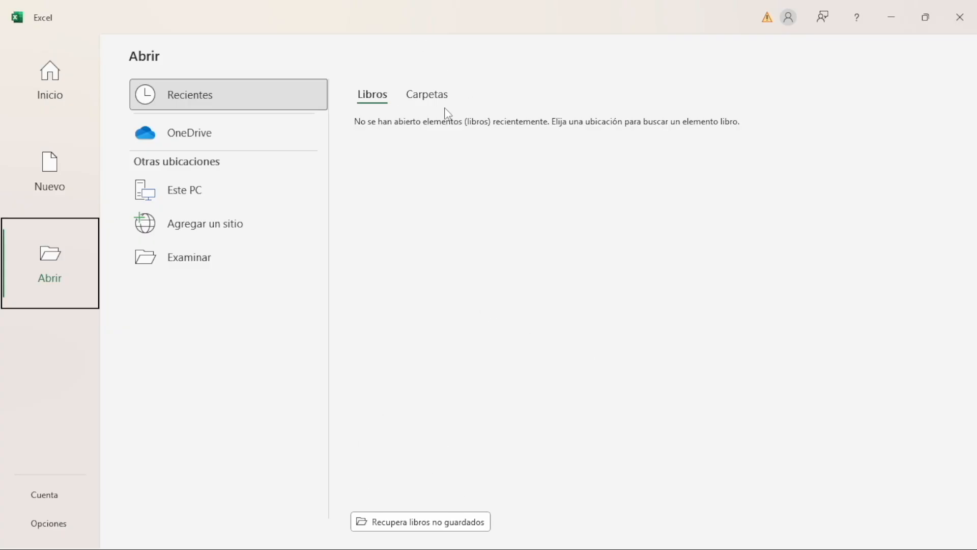
left_click(58, 182)
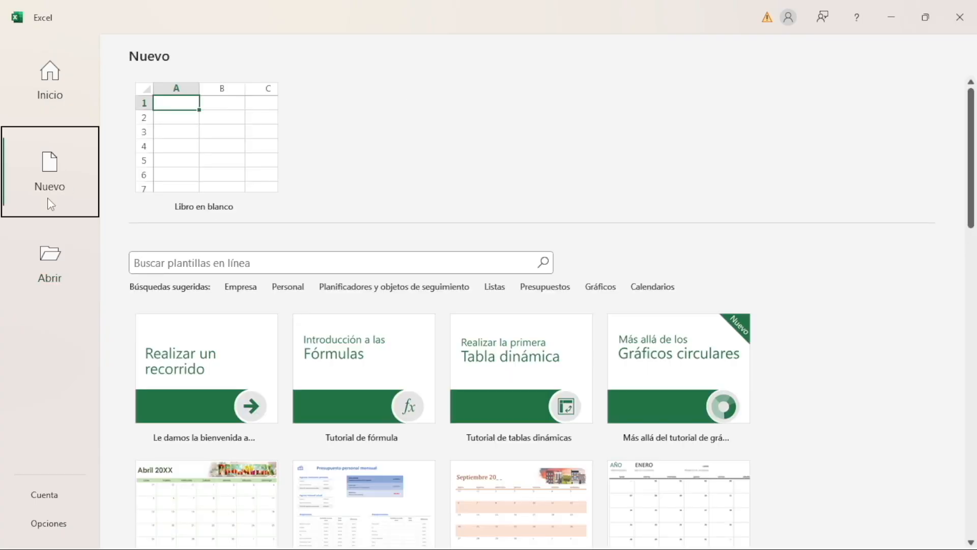
left_click(193, 150)
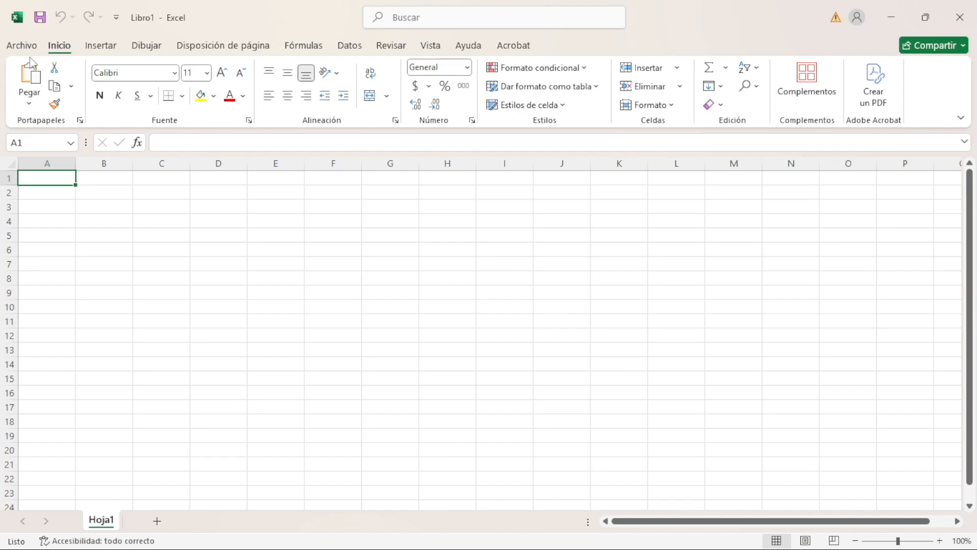
Review the Inicio, Nuevo, Abrir and Información pages in the blank workbook's file view
left_click(21, 46)
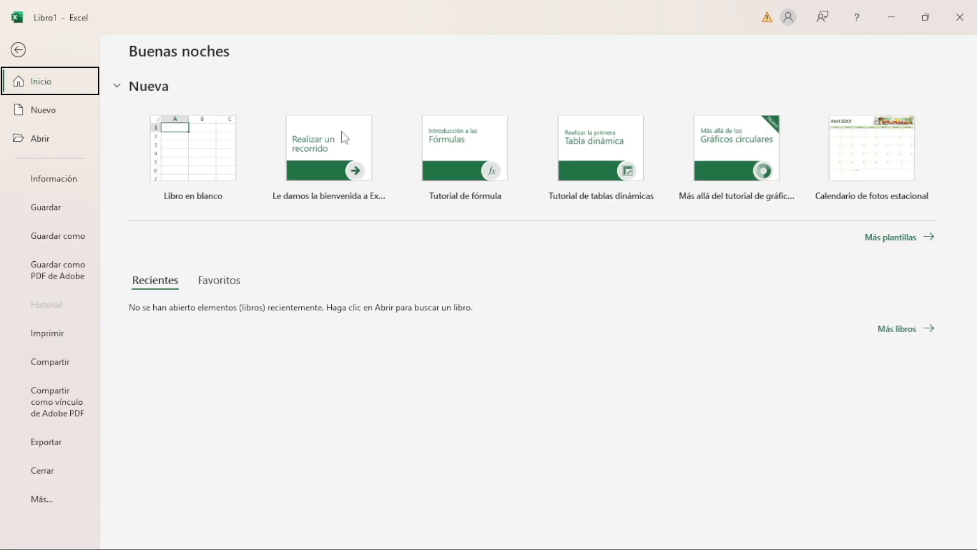
left_click(62, 115)
left_click(42, 139)
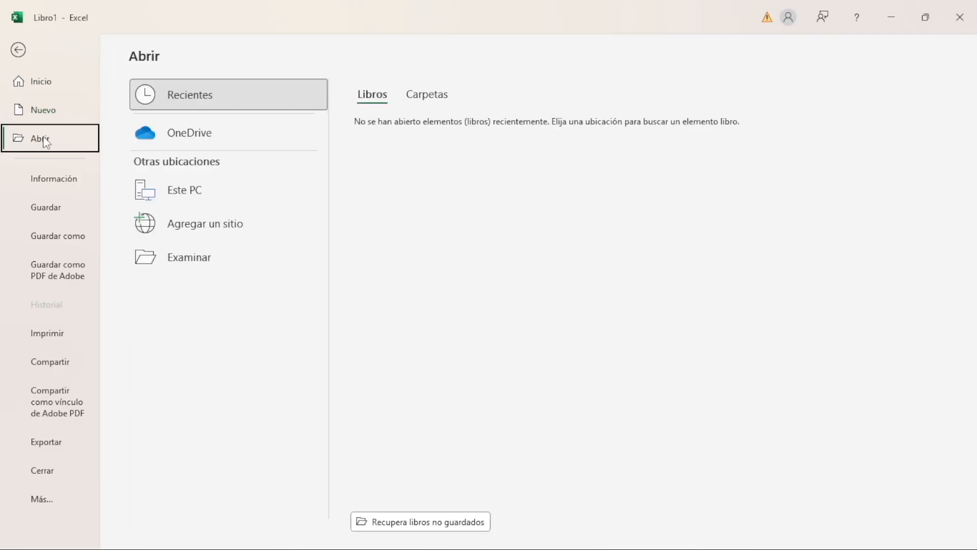
left_click(54, 110)
left_click(53, 86)
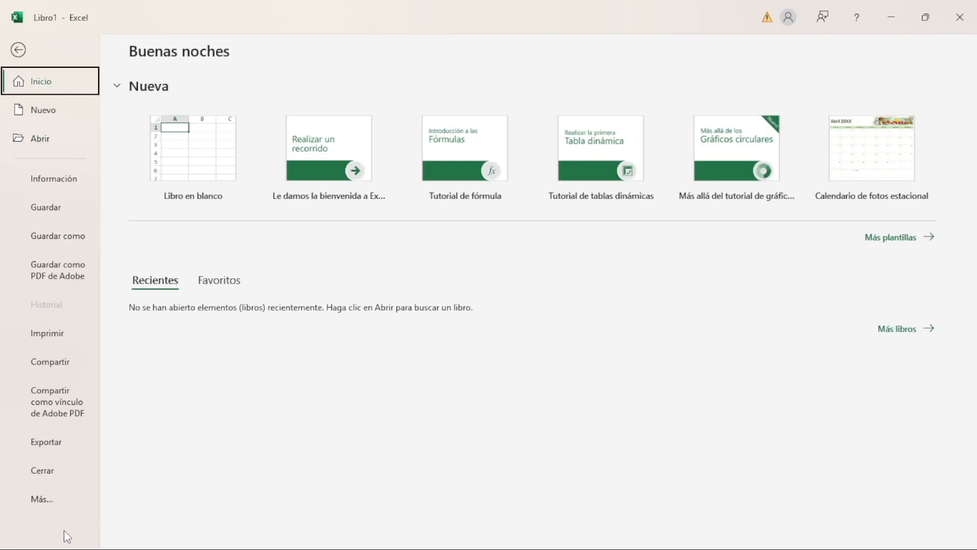
left_click(71, 179)
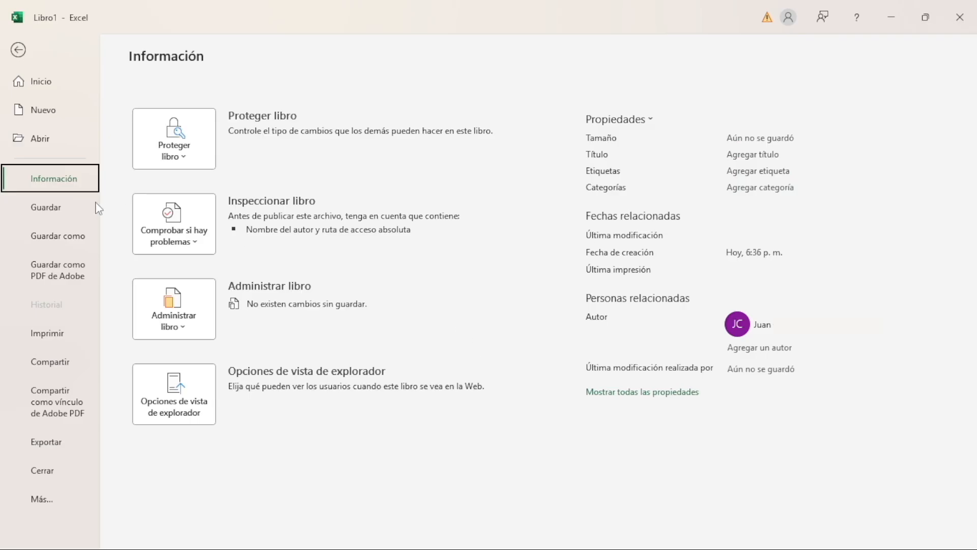
Examine the workbook's save locations and the Adobe PDF saving dialog without saving anything
left_click(46, 208)
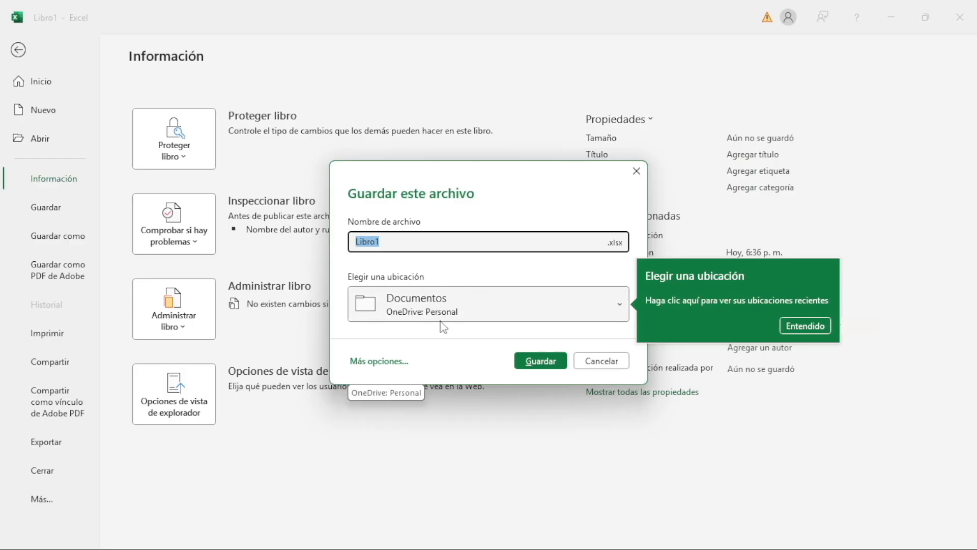
left_click(625, 308)
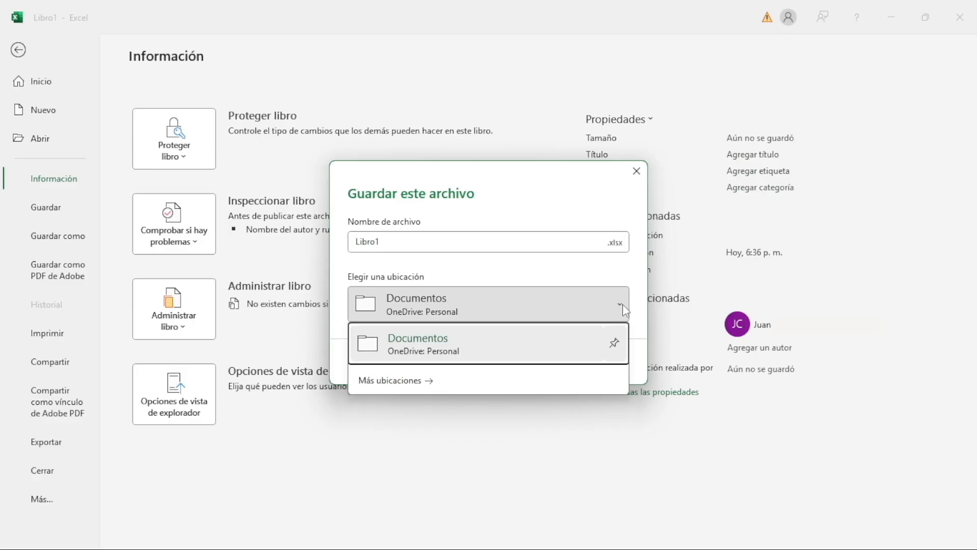
left_click(395, 382)
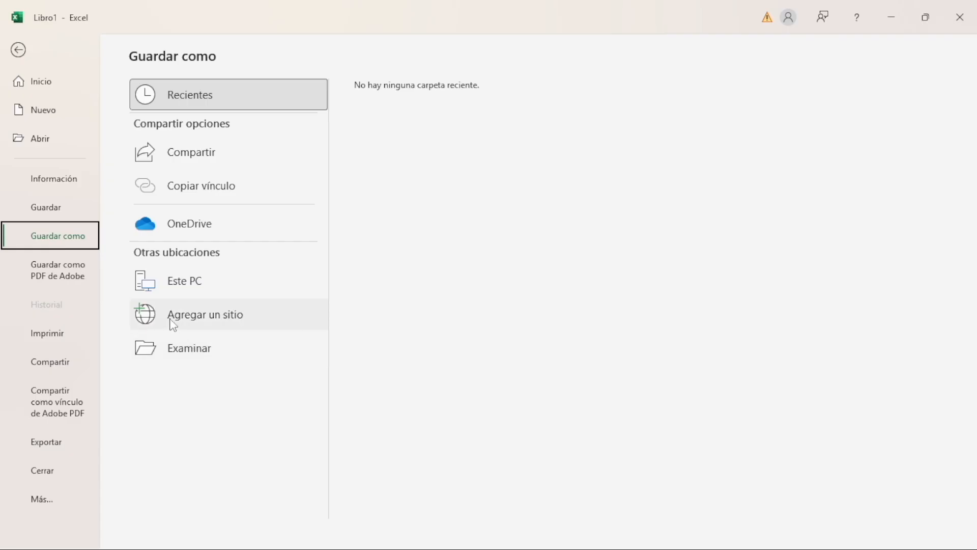
left_click(63, 279)
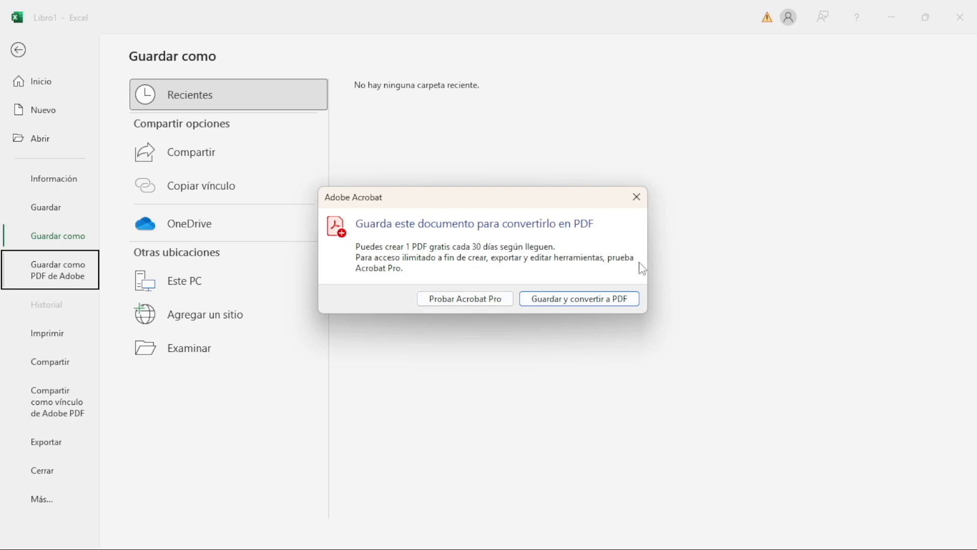
left_click(636, 197)
Review the workbook's print, share and export options, including the list of available printers
left_click(49, 338)
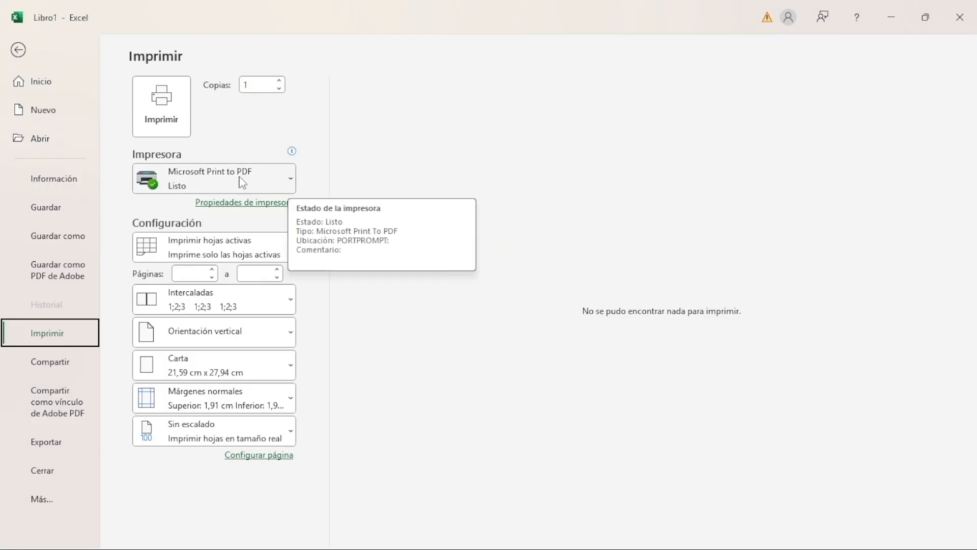
left_click(292, 178)
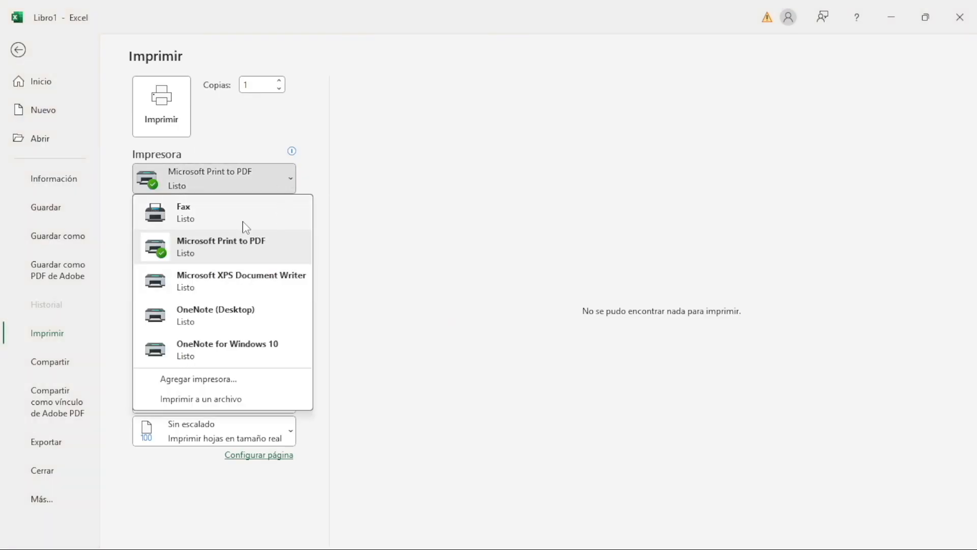
left_click(295, 176)
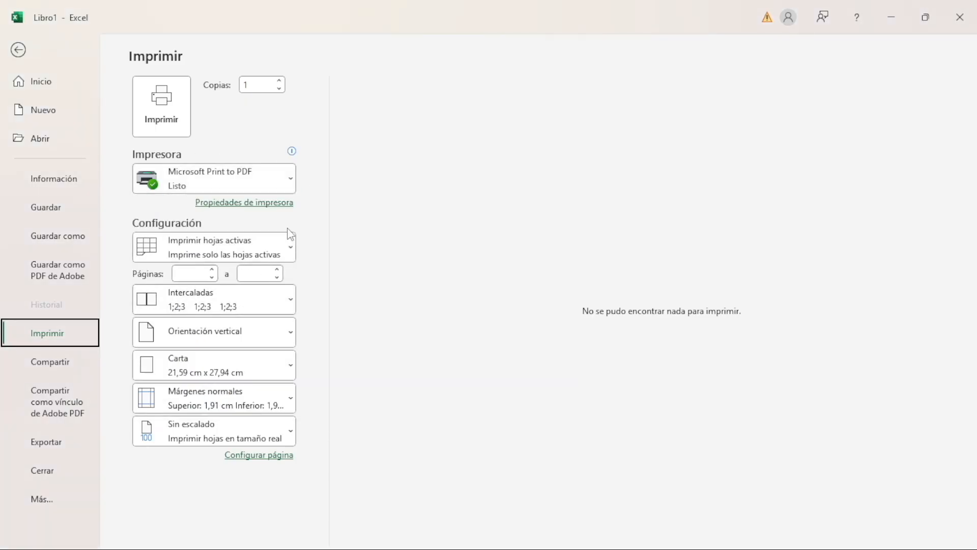
left_click(61, 362)
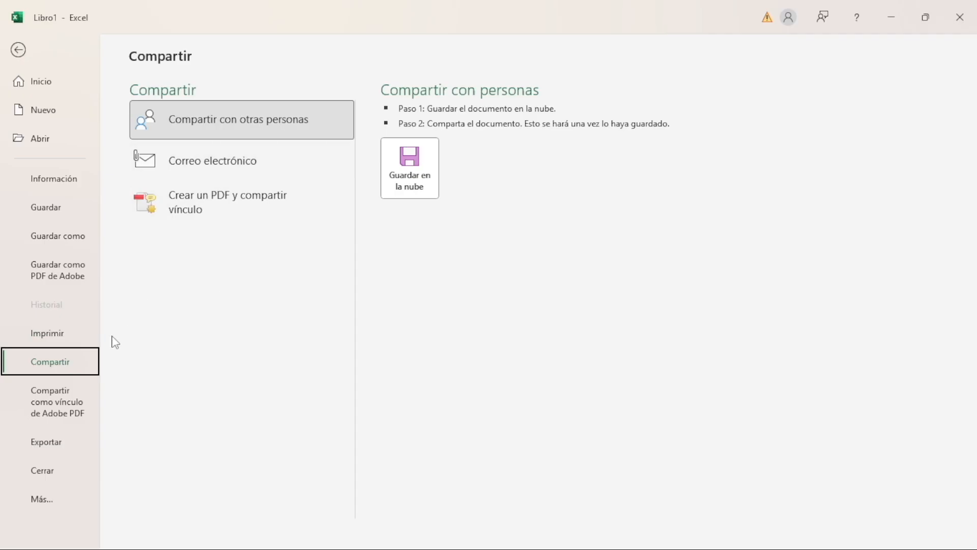
left_click(49, 443)
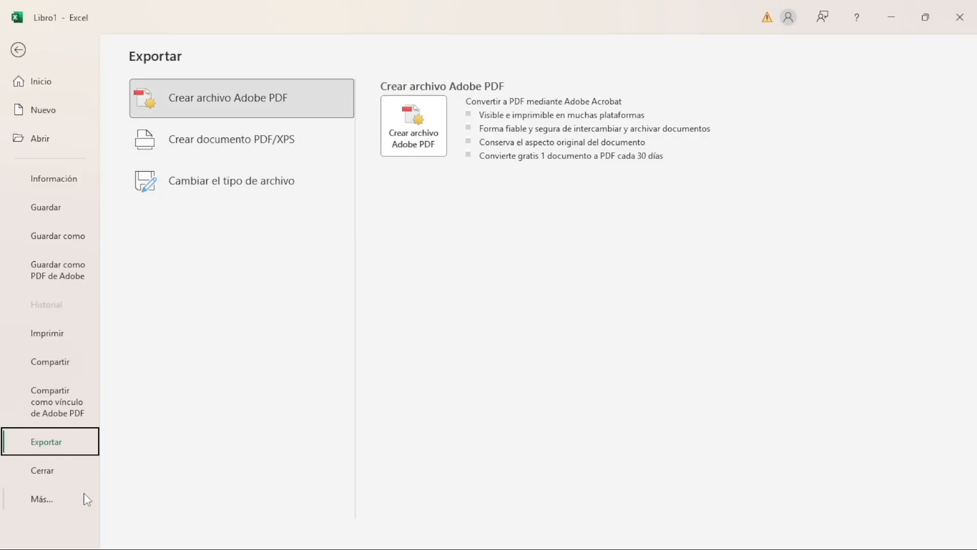
Open the Excel options and examine all of the General settings
left_click(64, 499)
left_click(147, 537)
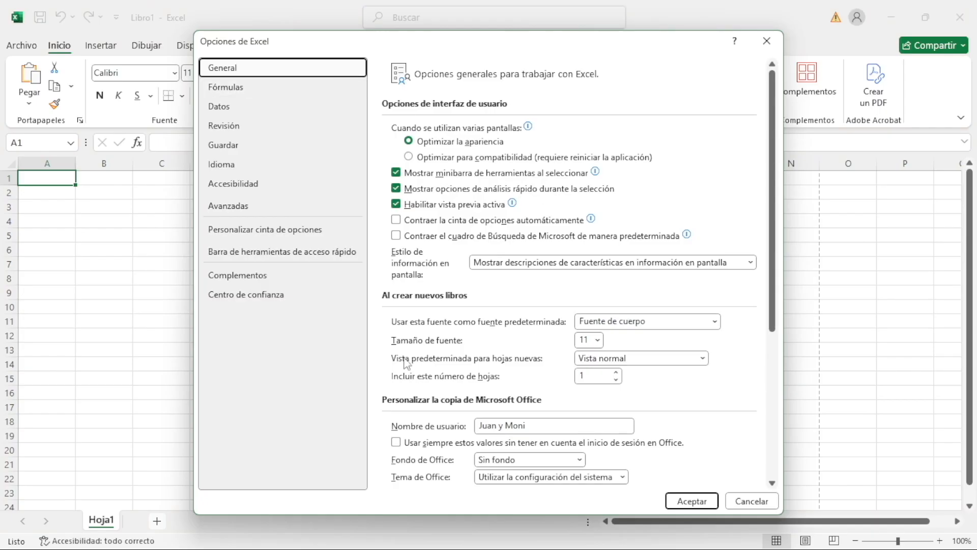
mouse_move(570, 175)
scroll(642, 360, "down", 3)
scroll(643, 361, "down", 5)
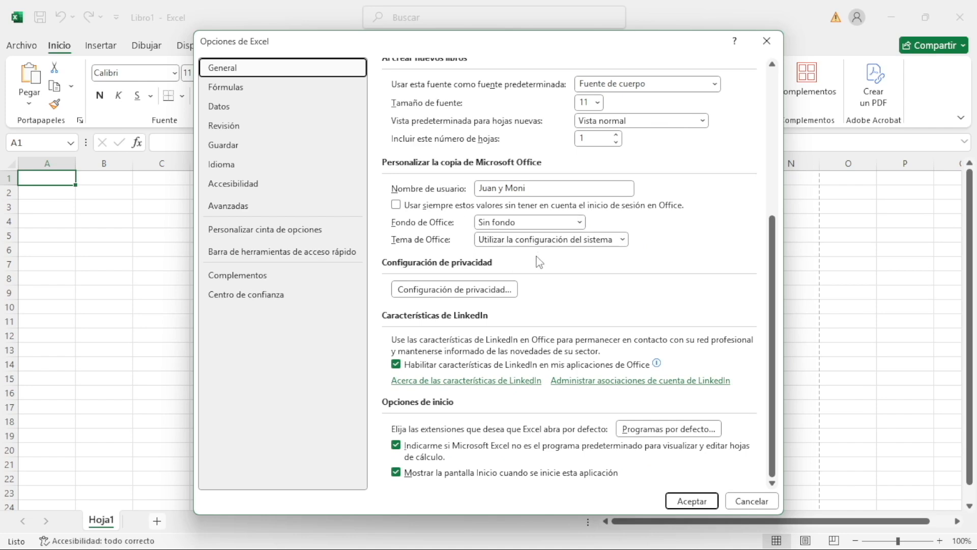
Examine the Fórmulas options covering calculation, working with formulas and error checking rules
left_click(259, 94)
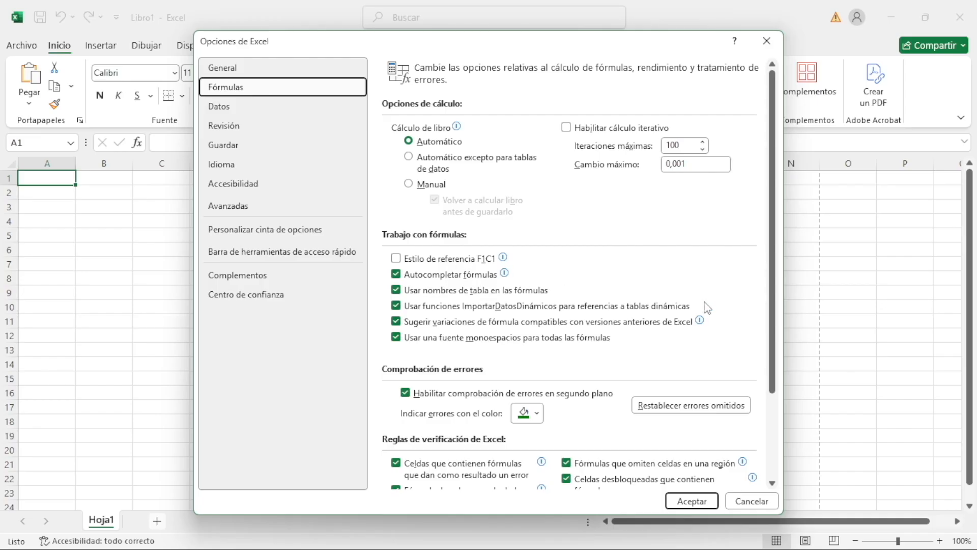
scroll(763, 315, "down", 3)
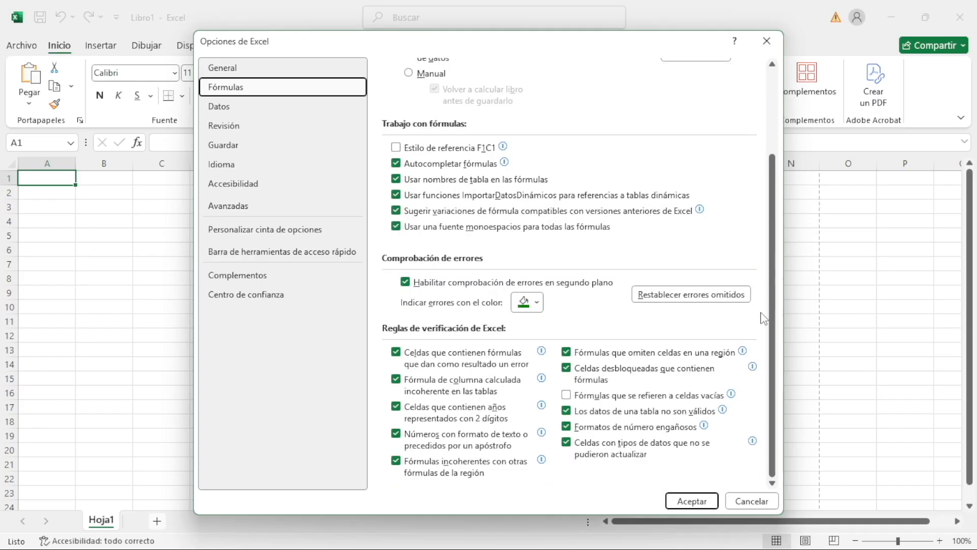
scroll(441, 291, "up", 3)
scroll(457, 315, "down", 3)
scroll(509, 254, "up", 3)
Examine the Datos options for data import and analysis and the Revisión options for autocorrection and spelling
left_click(218, 106)
left_click(239, 125)
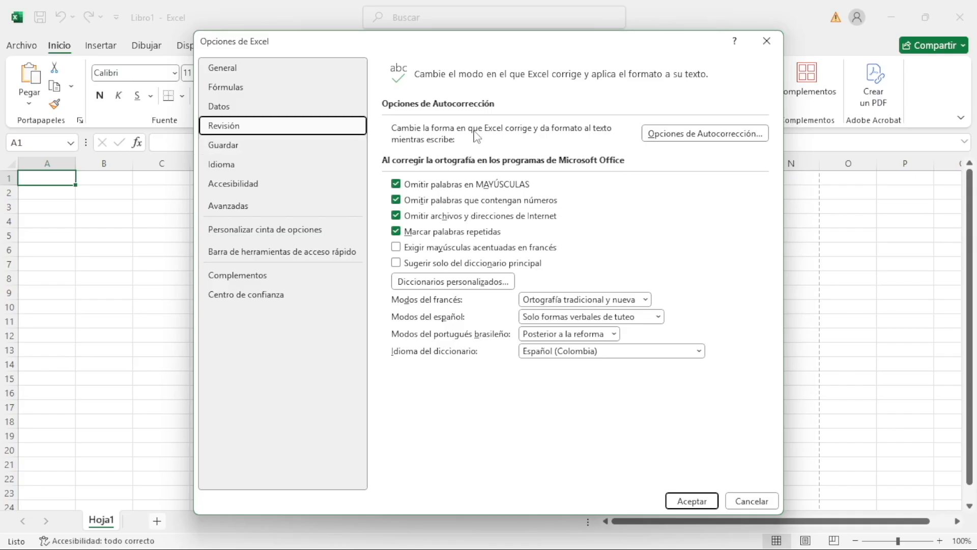
left_click(270, 104)
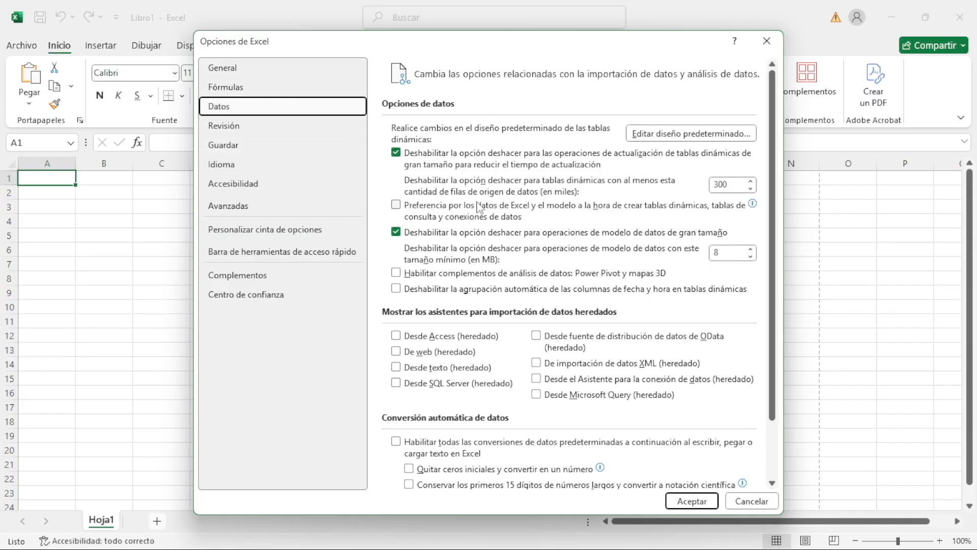
mouse_move(479, 208)
left_click(235, 130)
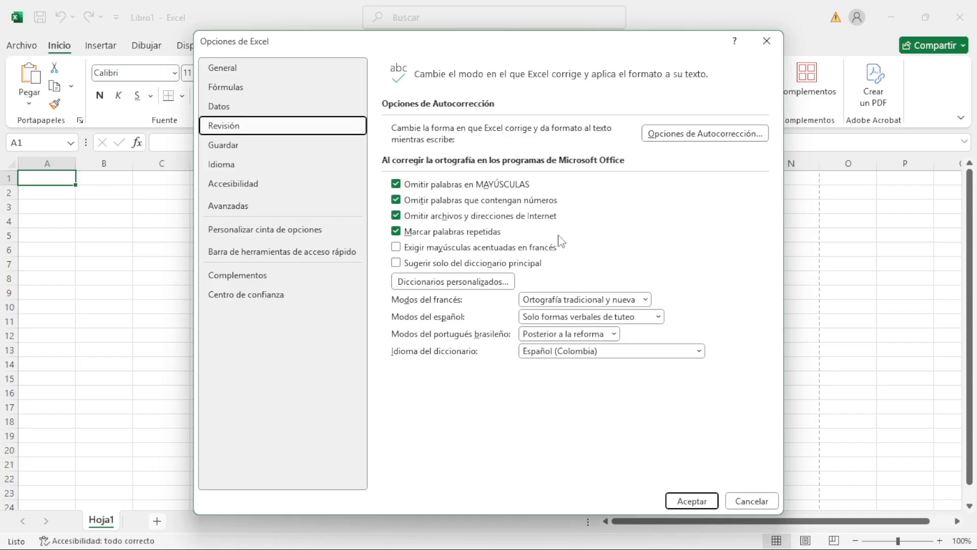
Examine the Guardar options for saving workbooks and the Idioma preferences for Office display and proofing languages
left_click(239, 145)
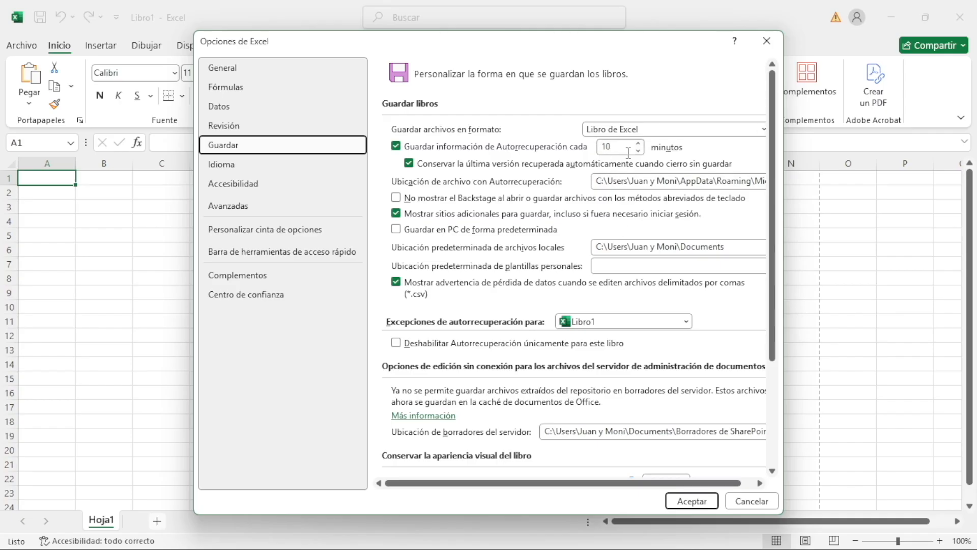
left_click(265, 166)
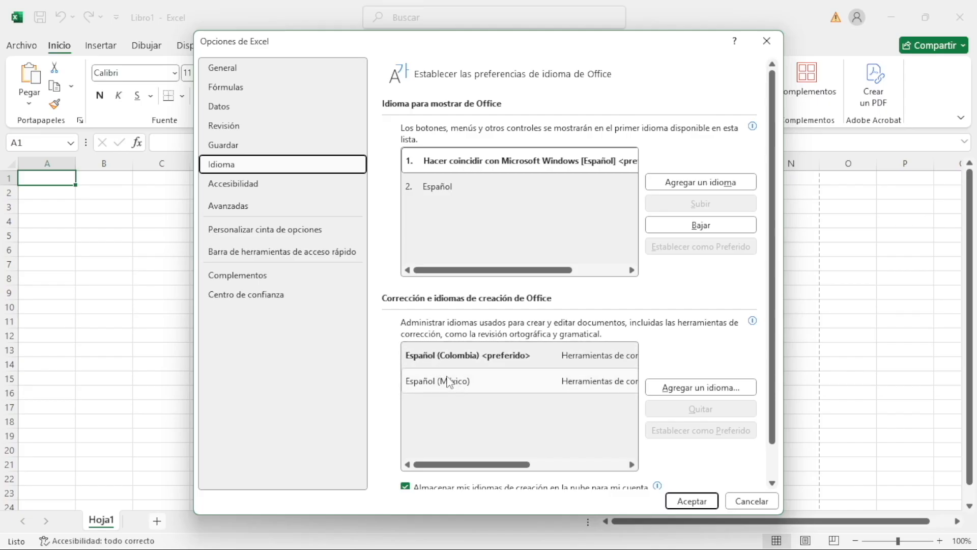
Finish reviewing the language preferences and examine the Accesibilidad and Avanzadas options
left_click_drag(487, 464, 450, 496)
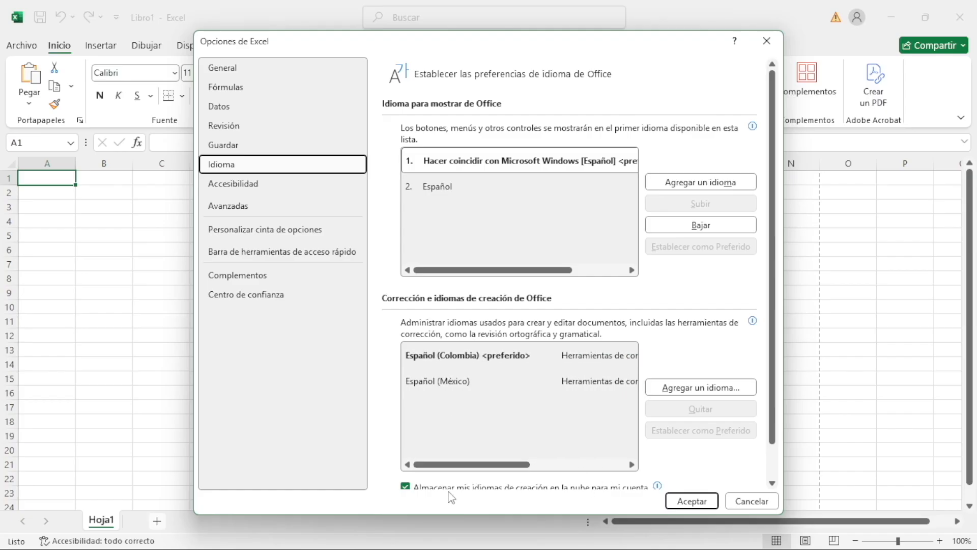
left_click(249, 187)
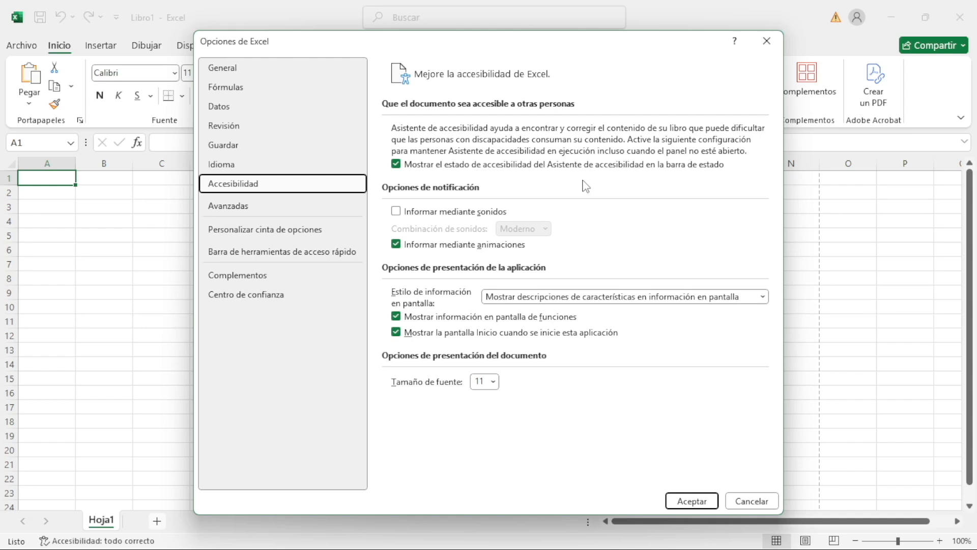
left_click(255, 206)
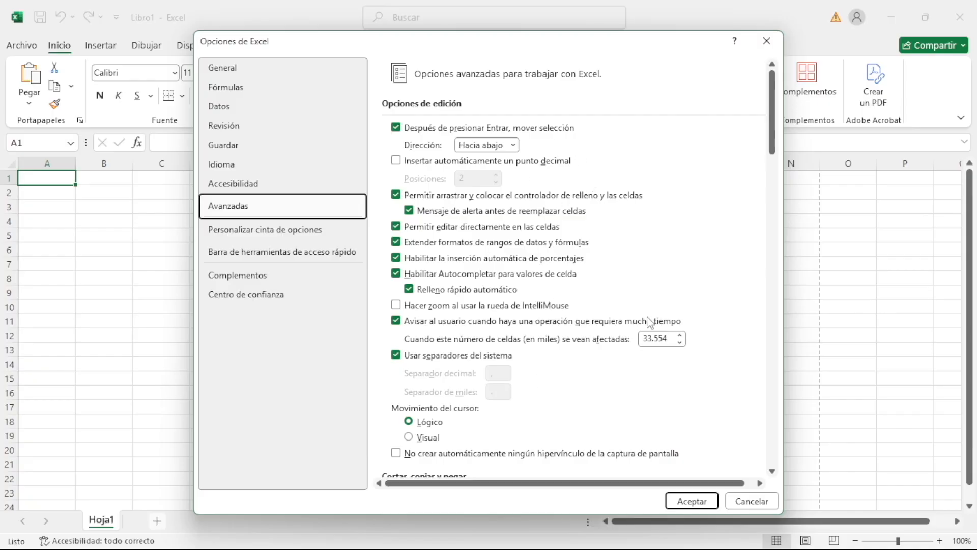
Examine the ribbon customization options, looking through the most used commands and the groups under Inicio
left_click(283, 230)
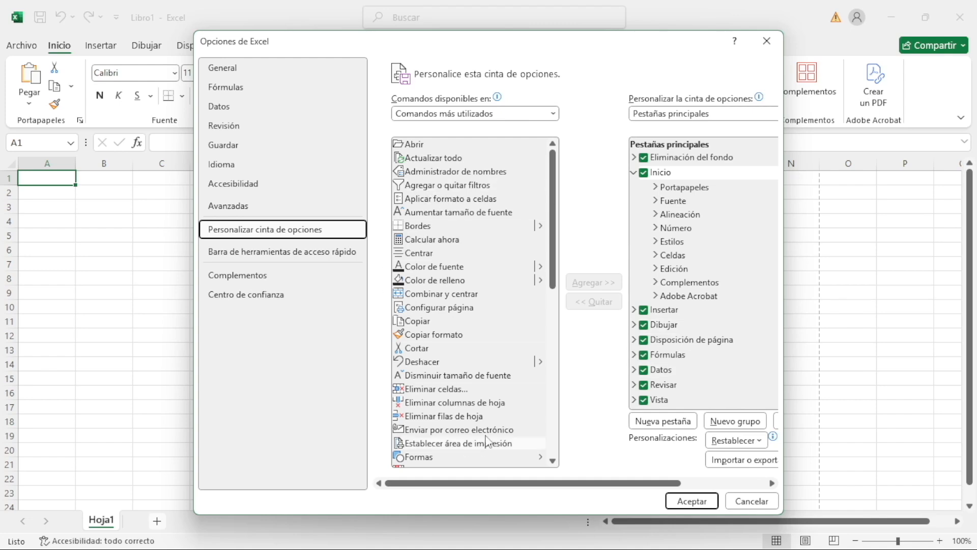
scroll(550, 240, "down", 10)
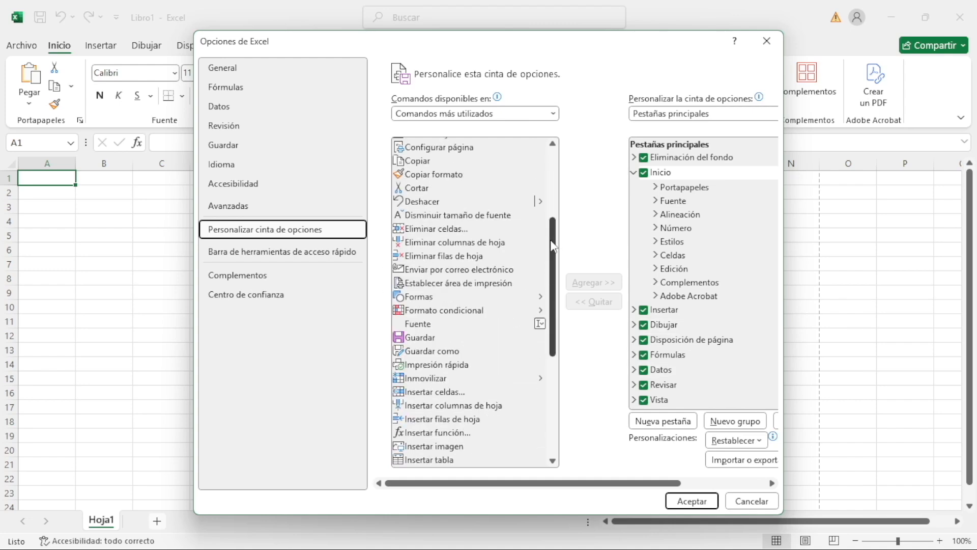
scroll(555, 251, "up", 10)
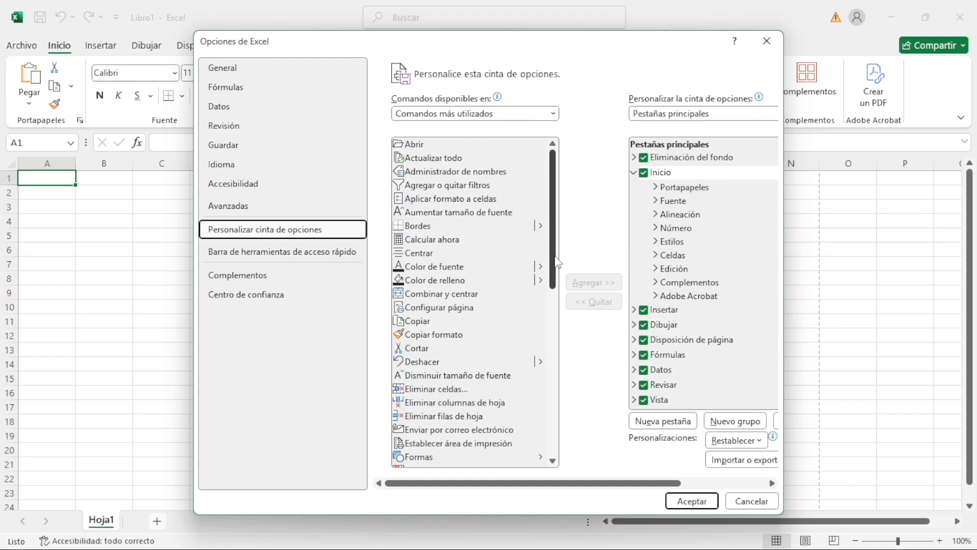
left_click(690, 188)
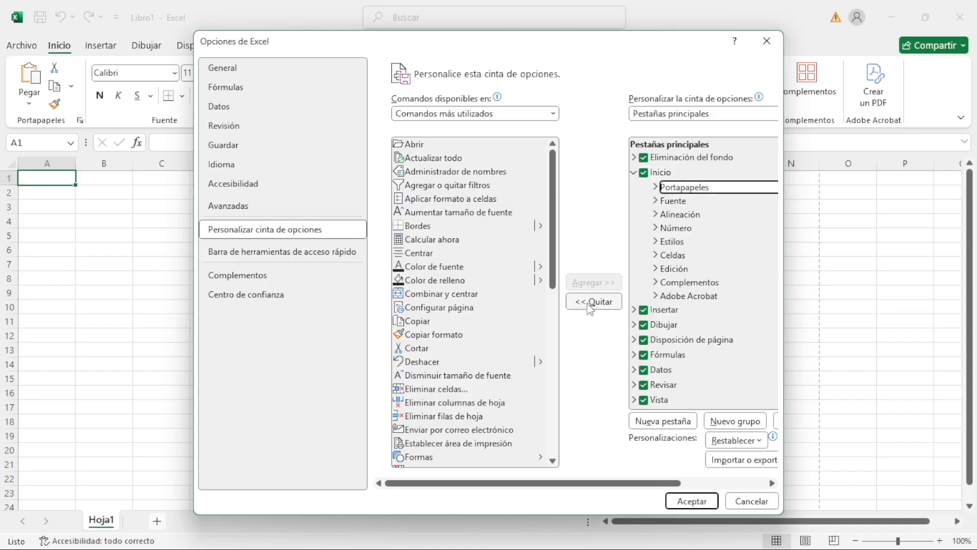
left_click(693, 200)
left_click(677, 216)
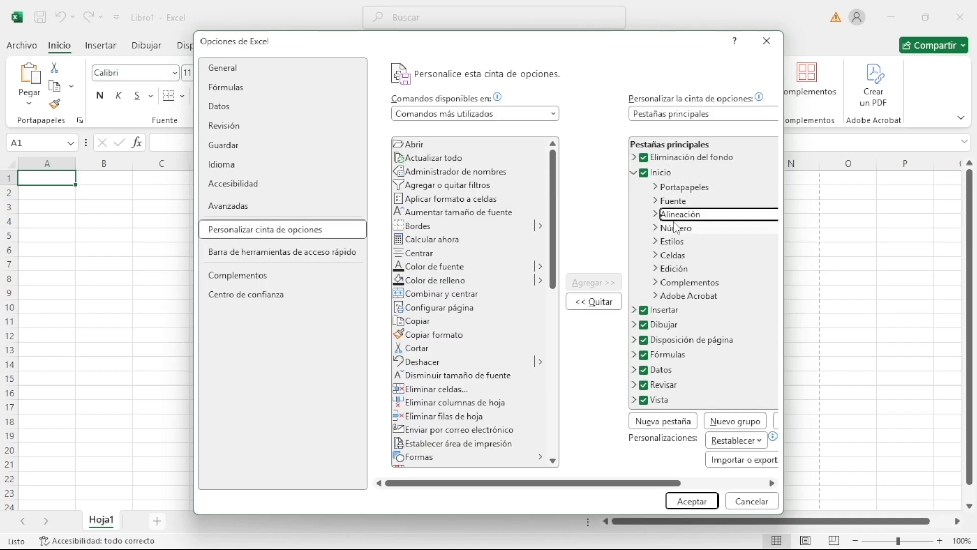
left_click(432, 267)
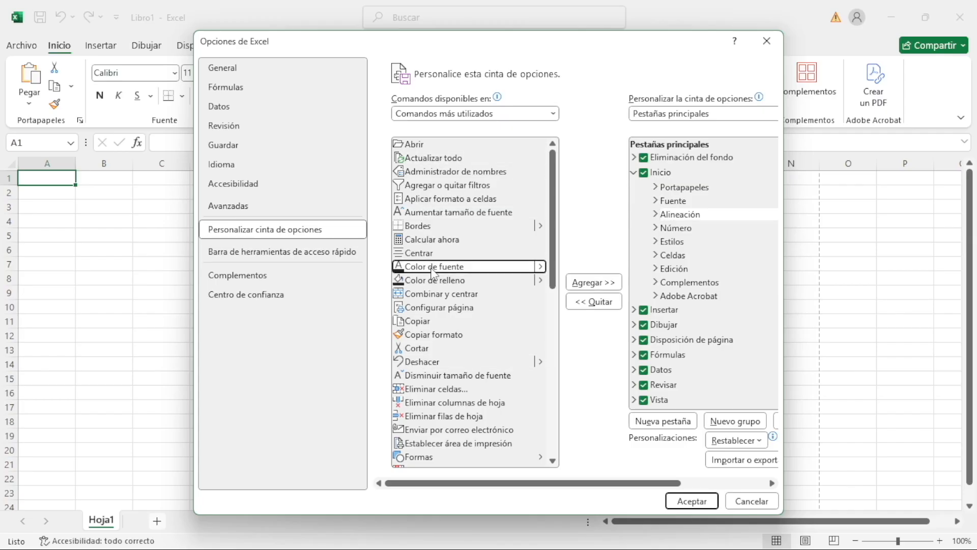
left_click(431, 281)
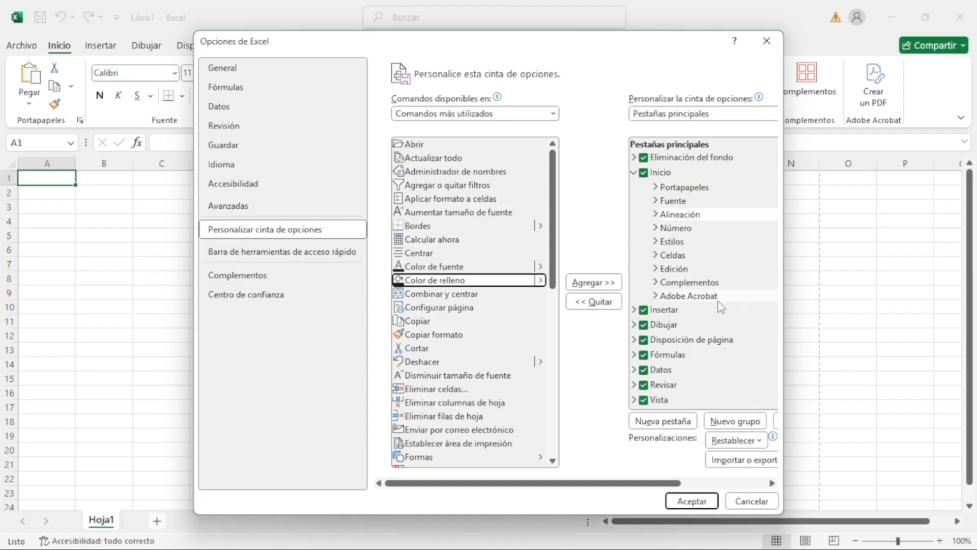
Look through the remaining available commands and main ribbon tabs such as Programador, and collapse the Inicio groups
scroll(722, 320, "down", 3)
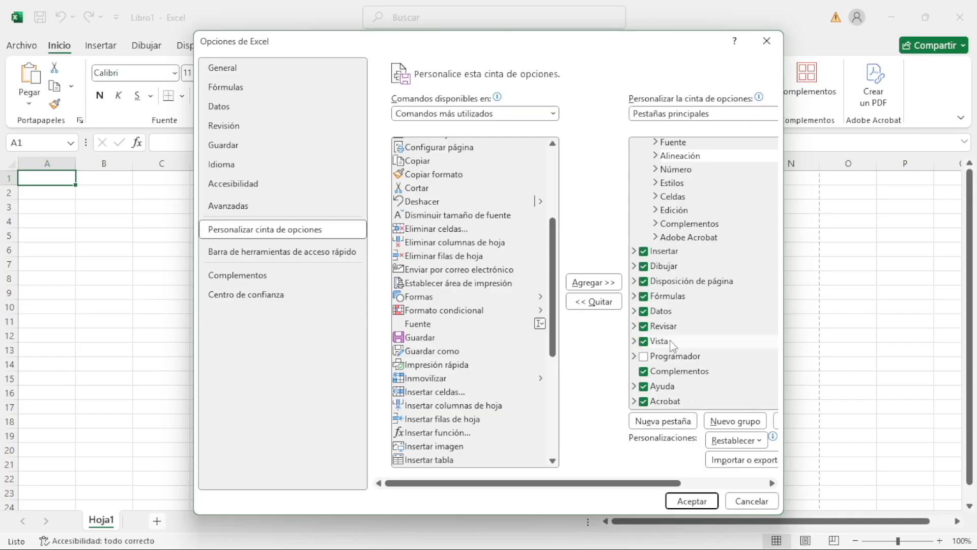
scroll(505, 357, "down", 5)
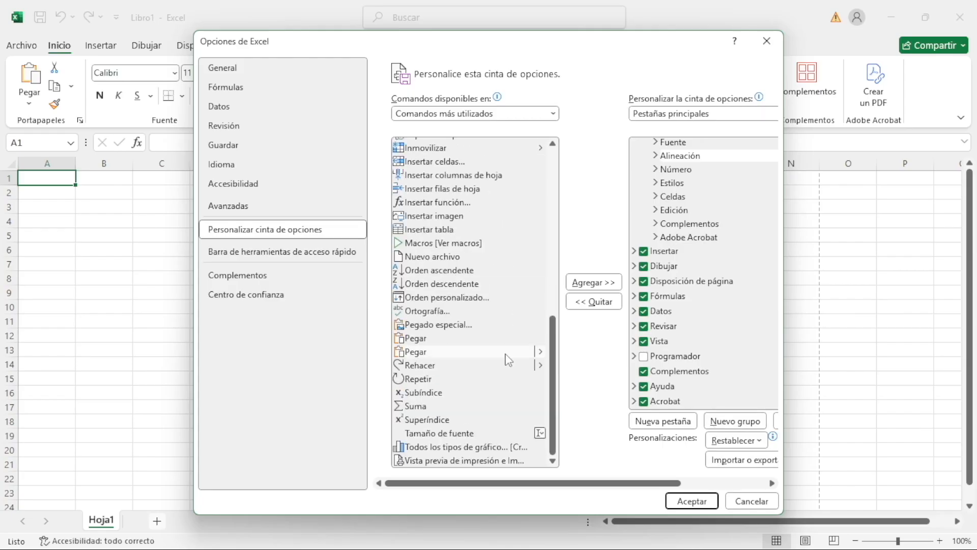
scroll(505, 306, "up", 10)
left_click(506, 279)
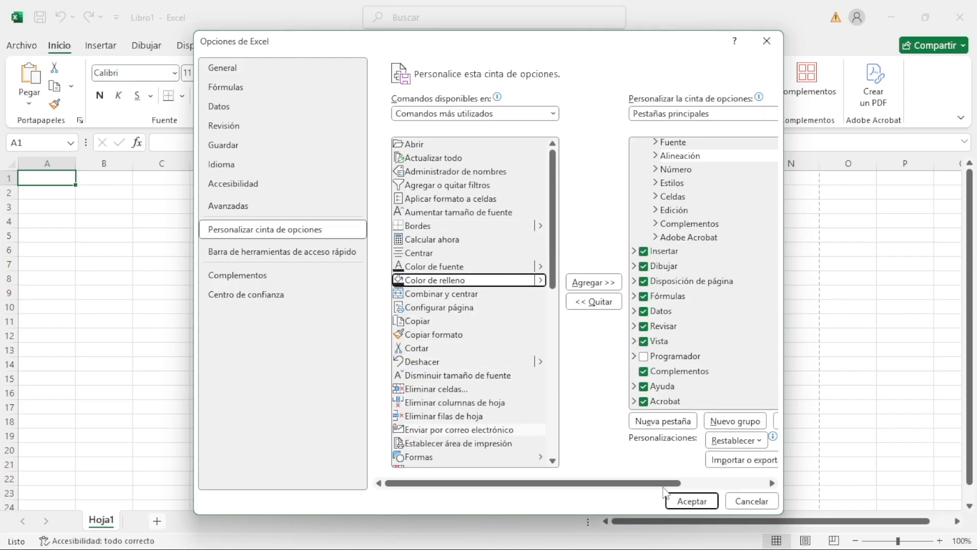
left_click(634, 357)
left_click(634, 350)
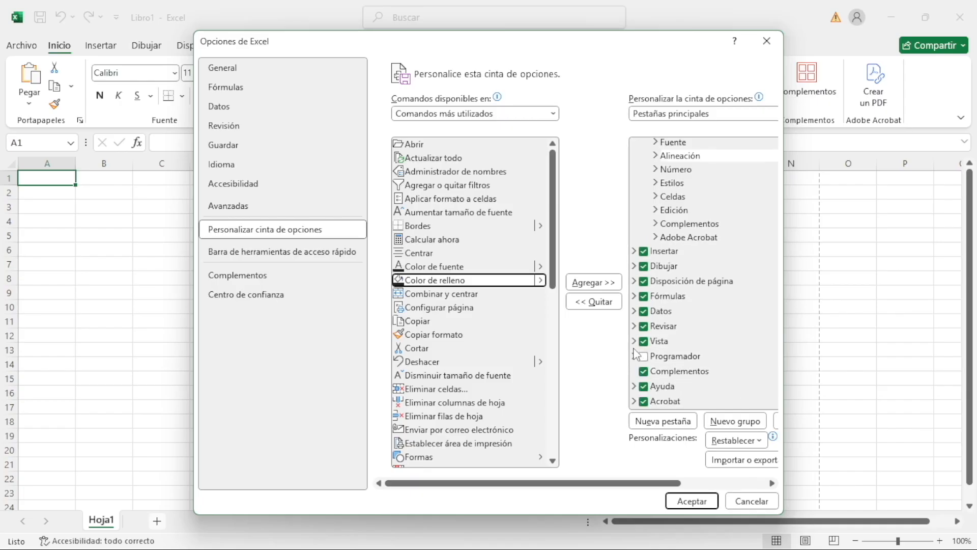
scroll(653, 261, "up", 3)
left_click(634, 173)
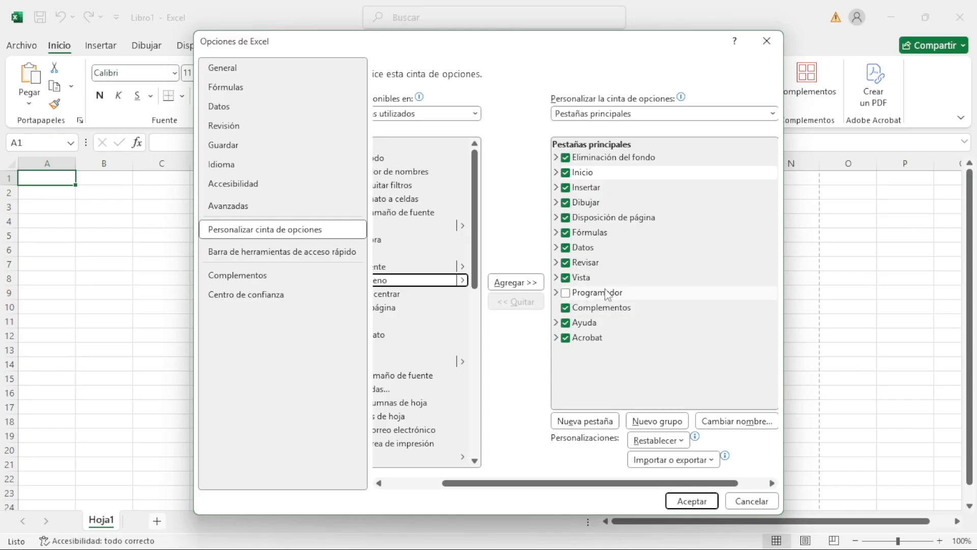
Add the Abrir command to the Quick Access Toolbar and check the choices for the toolbar's position
left_click(263, 255)
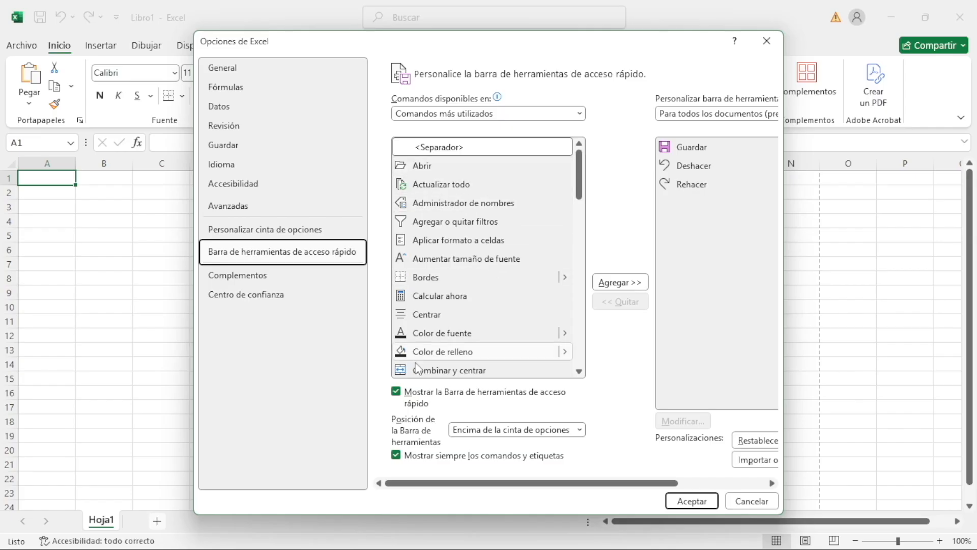
left_click(436, 168)
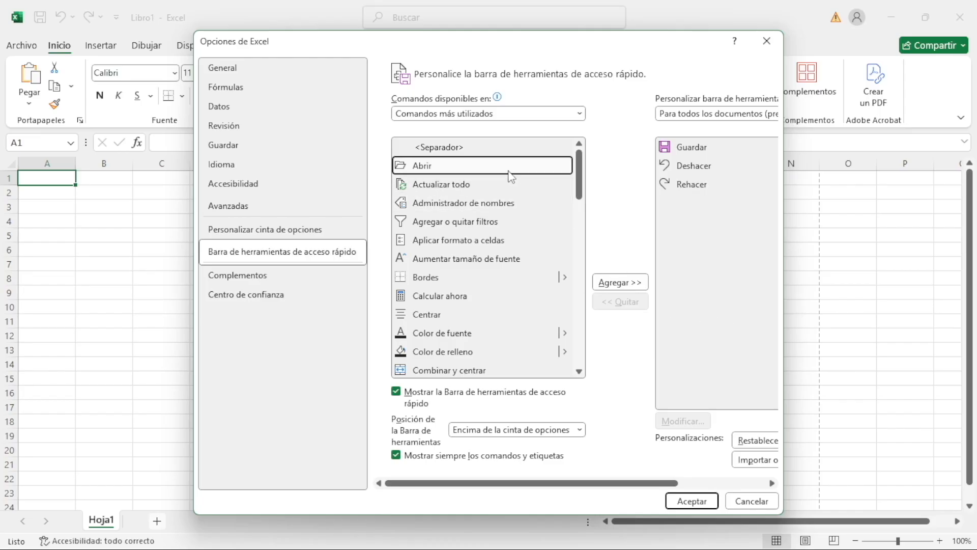
left_click(618, 283)
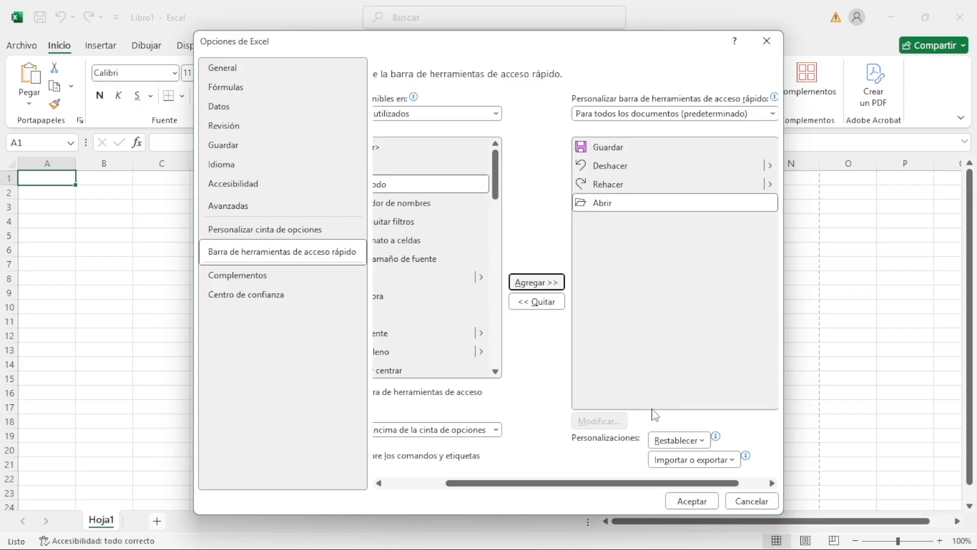
left_click_drag(559, 484, 482, 490)
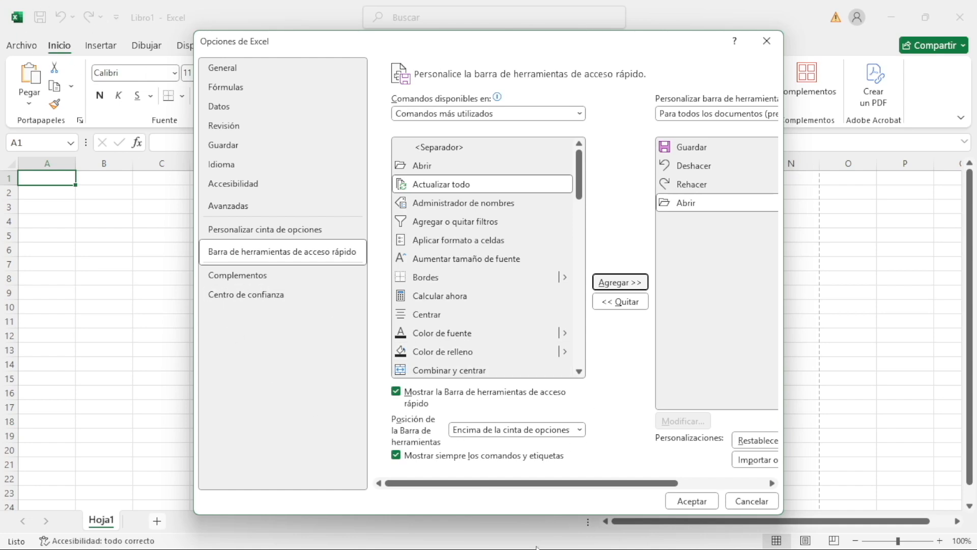
left_click(579, 430)
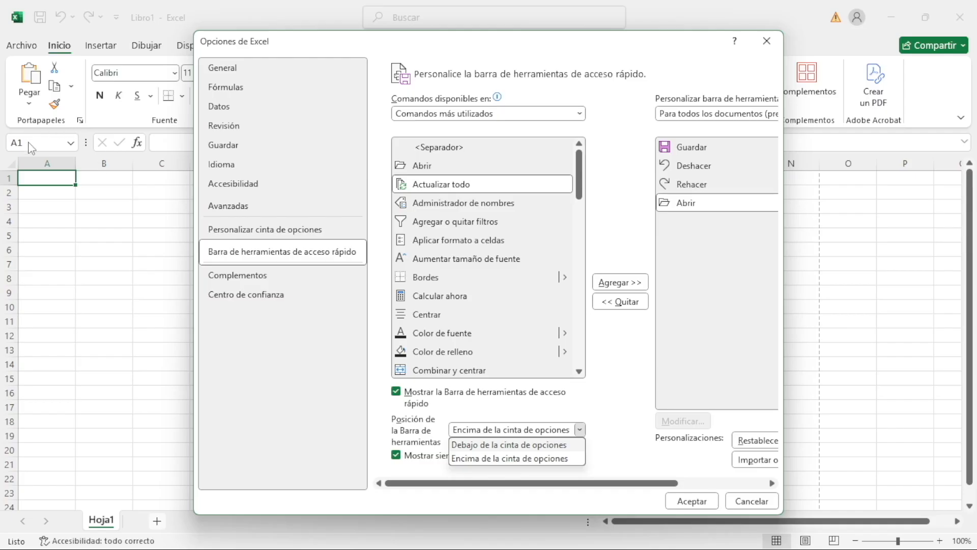
left_click(602, 420)
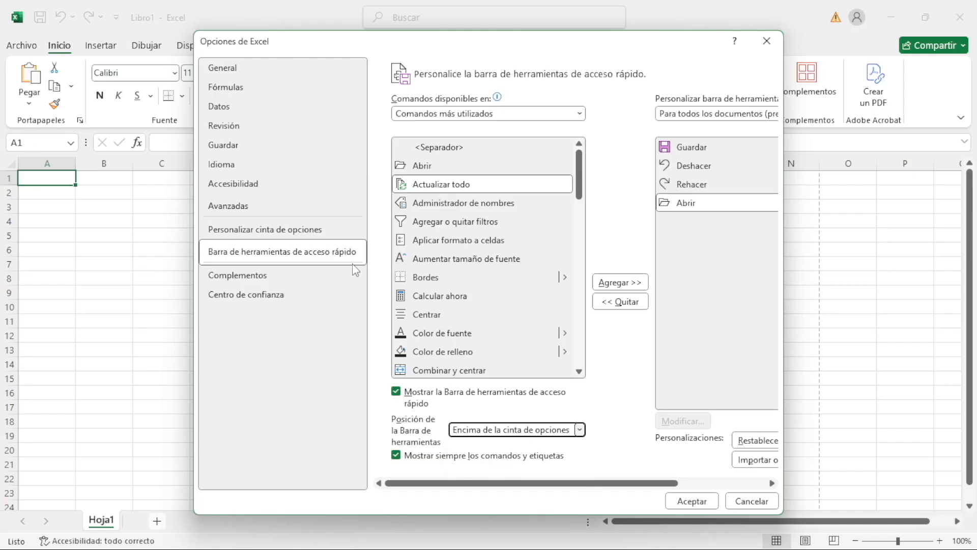
Review the Complementos and Centro de confianza options and accept the changes made to the Excel options
left_click(308, 275)
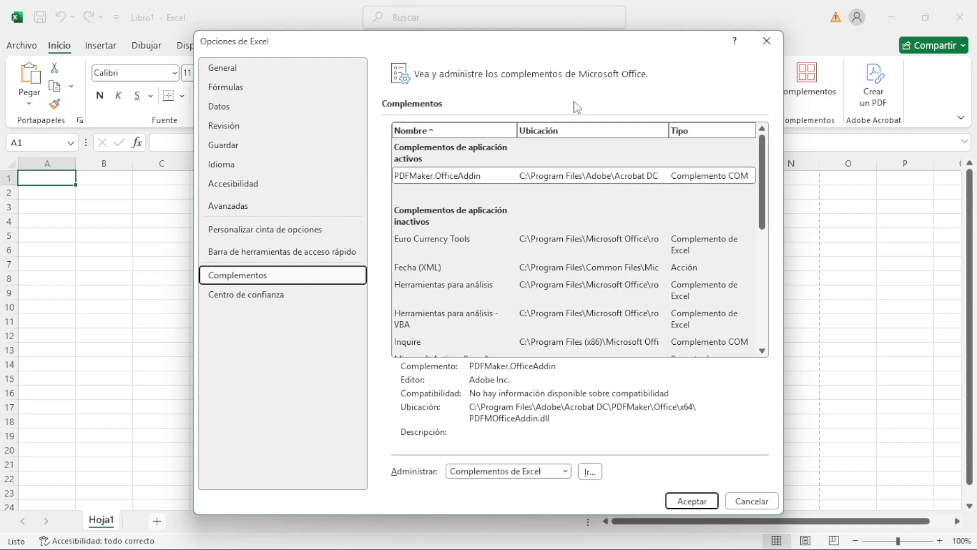
left_click(275, 299)
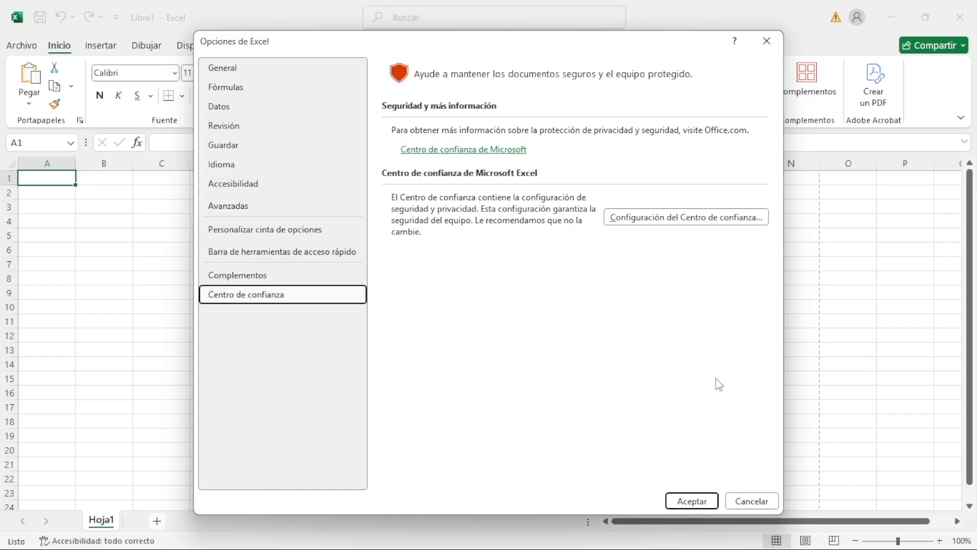
left_click(703, 503)
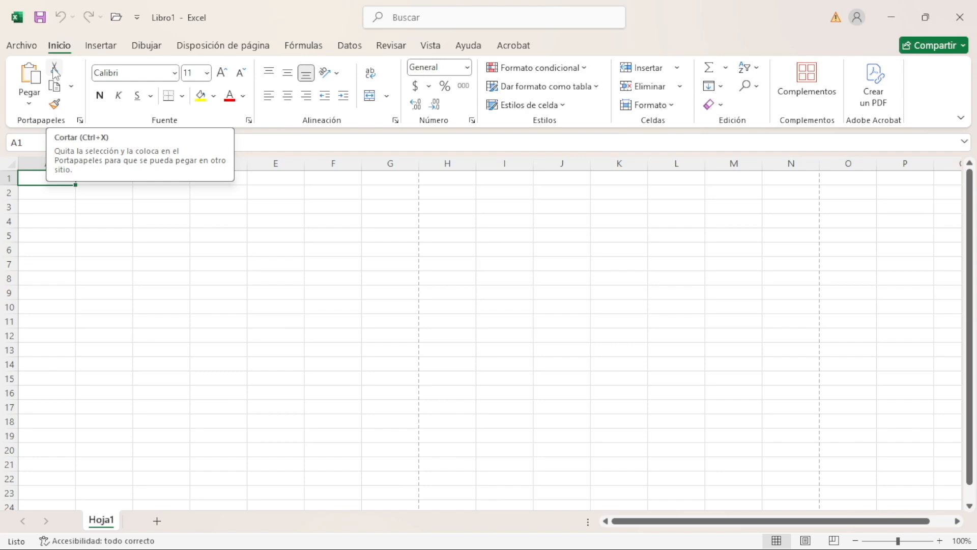
Examine the copy choices and paste options by copying the empty cell A1, and cancel the copy
left_click(72, 86)
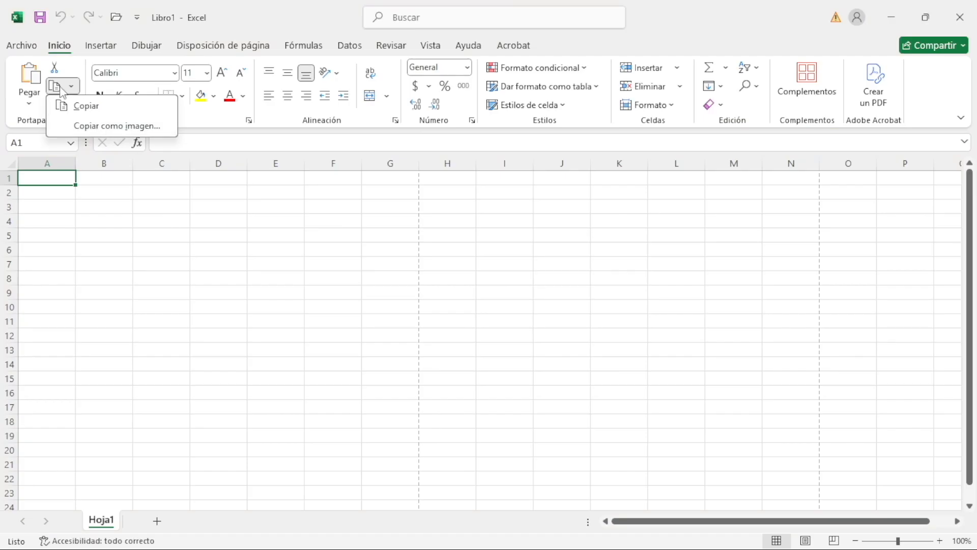
left_click(66, 106)
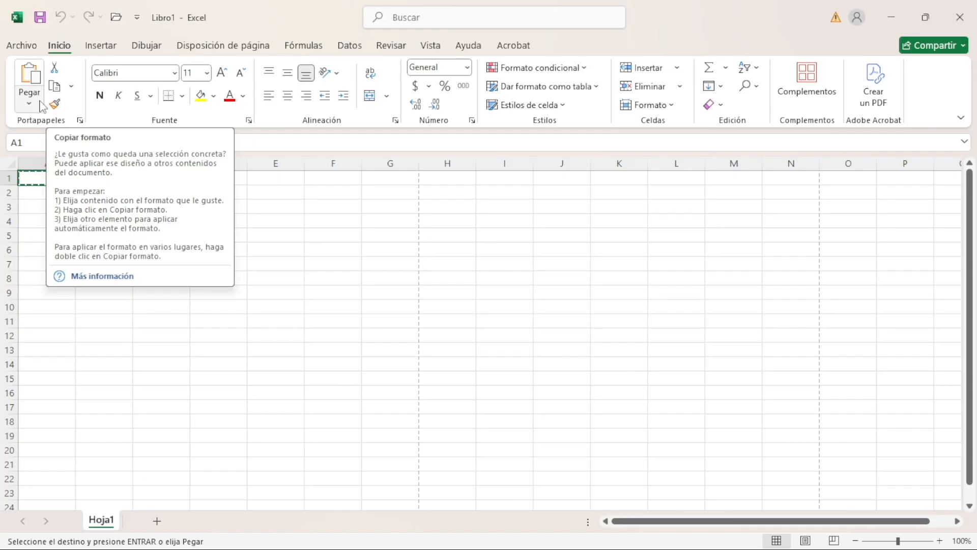
left_click(30, 103)
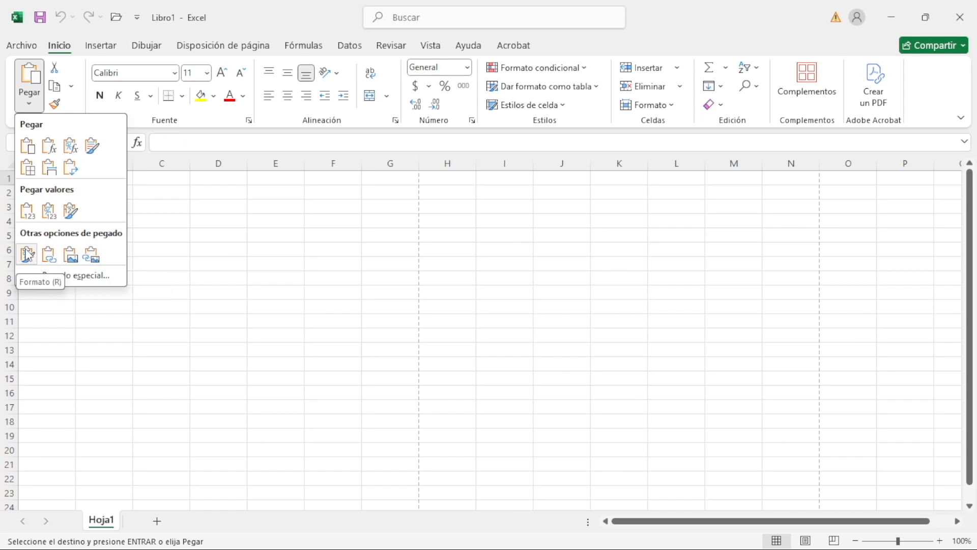
left_click(55, 217)
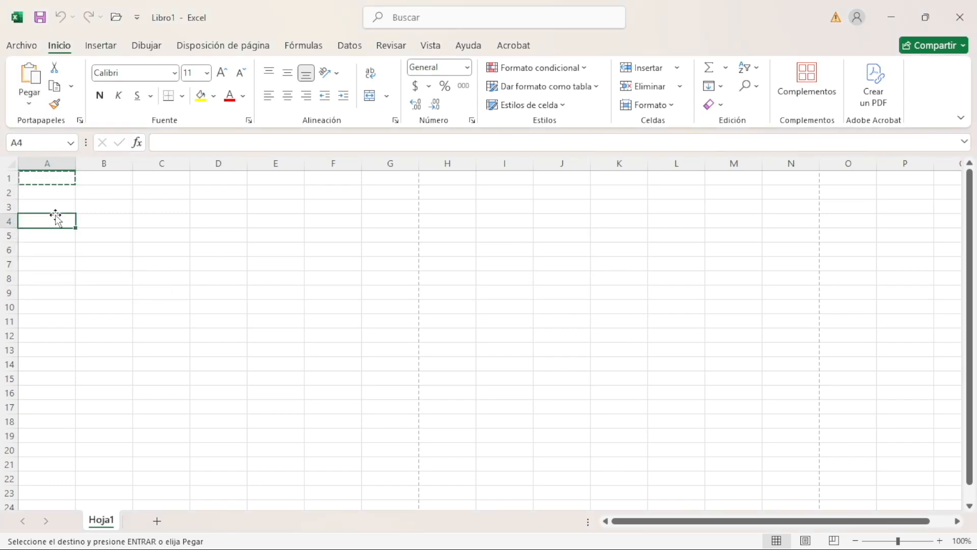
key("Escape")
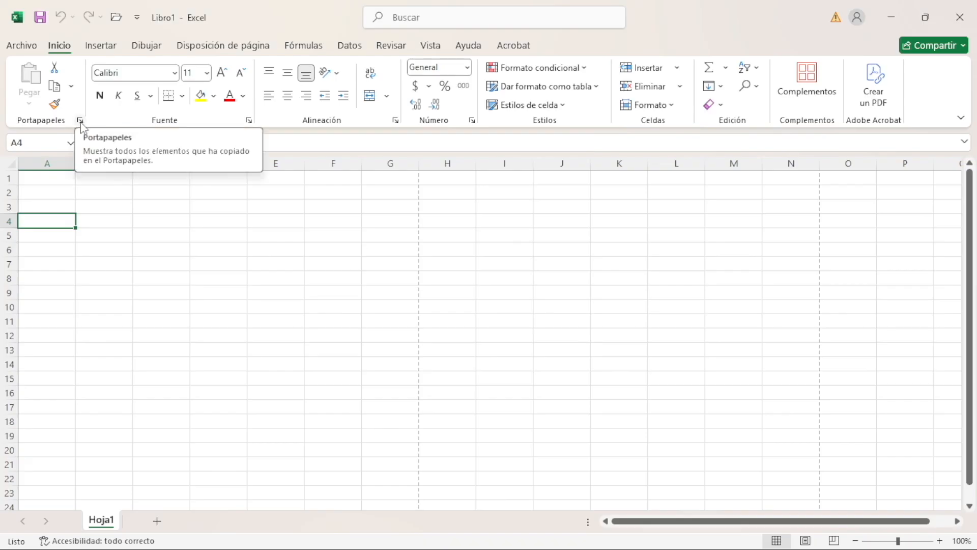
Examine the Portapapeles contents and the list of fonts available for cell text
left_click(80, 120)
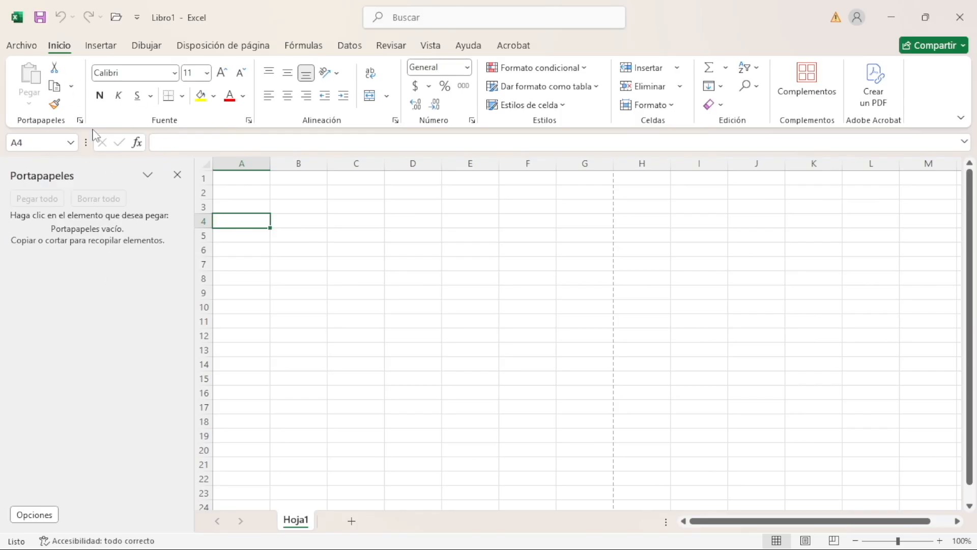
left_click(177, 175)
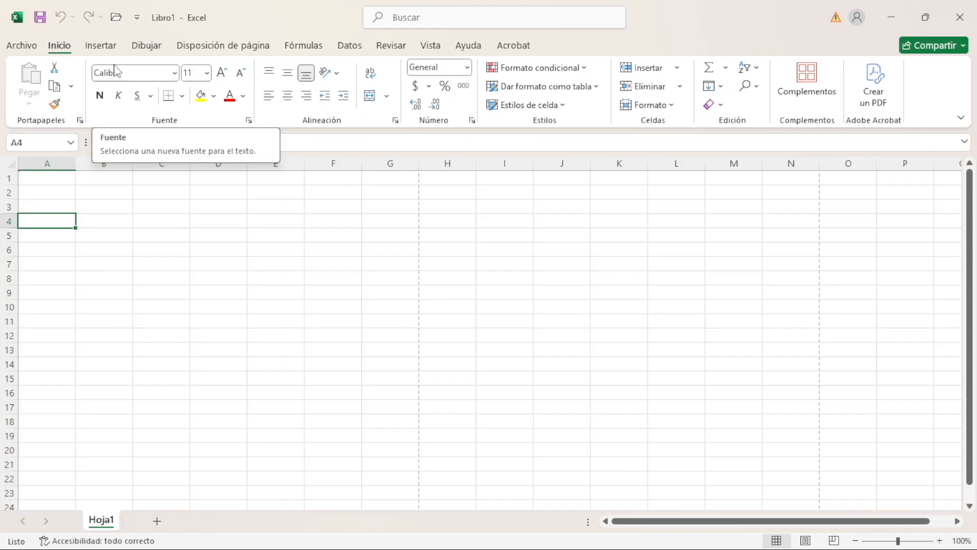
left_click(175, 76)
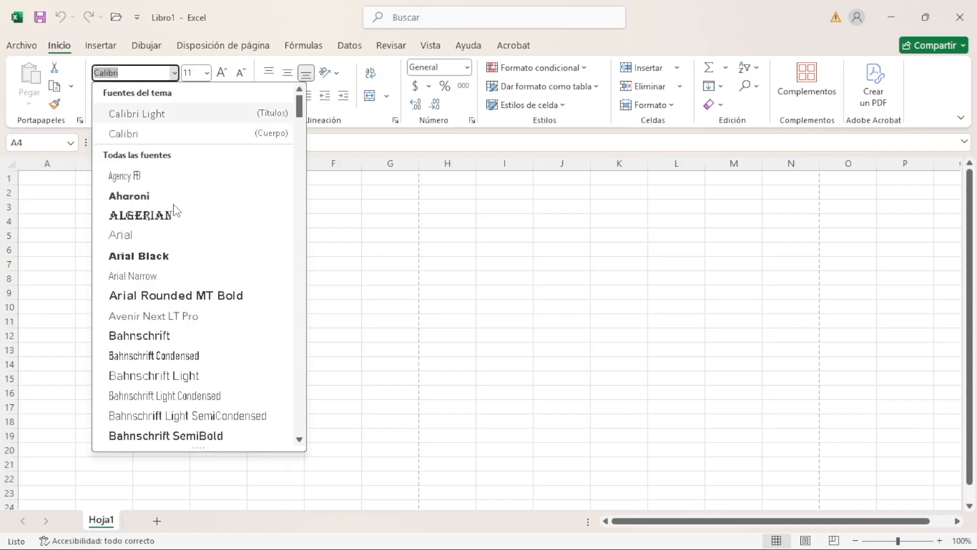
left_click(205, 75)
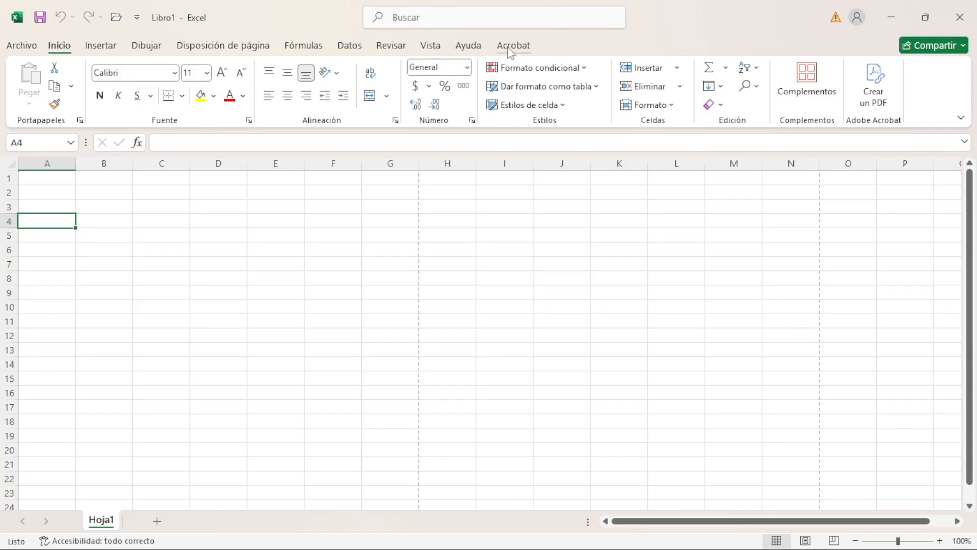
Examine the ribbon commands offered under Insertar, Dibujar and Disposición de página
left_click(110, 53)
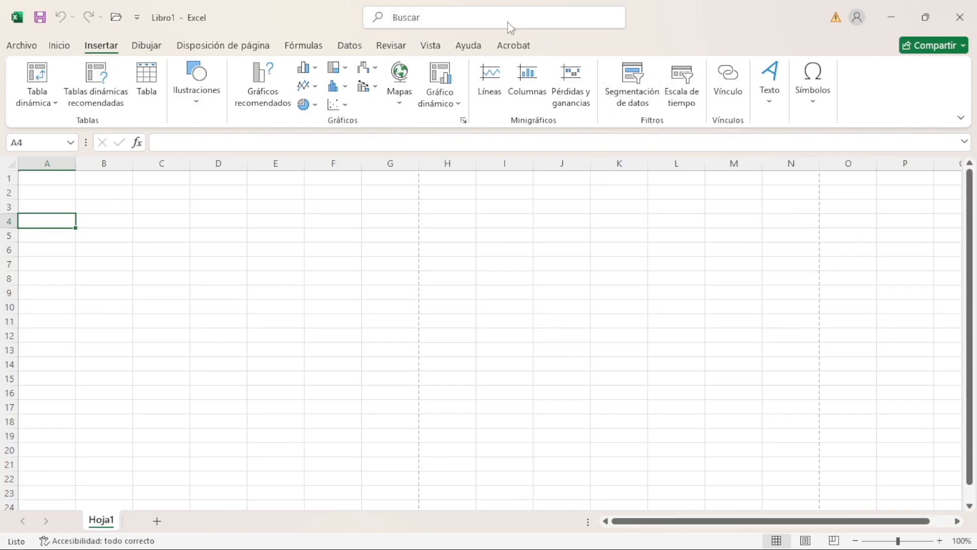
left_click(147, 46)
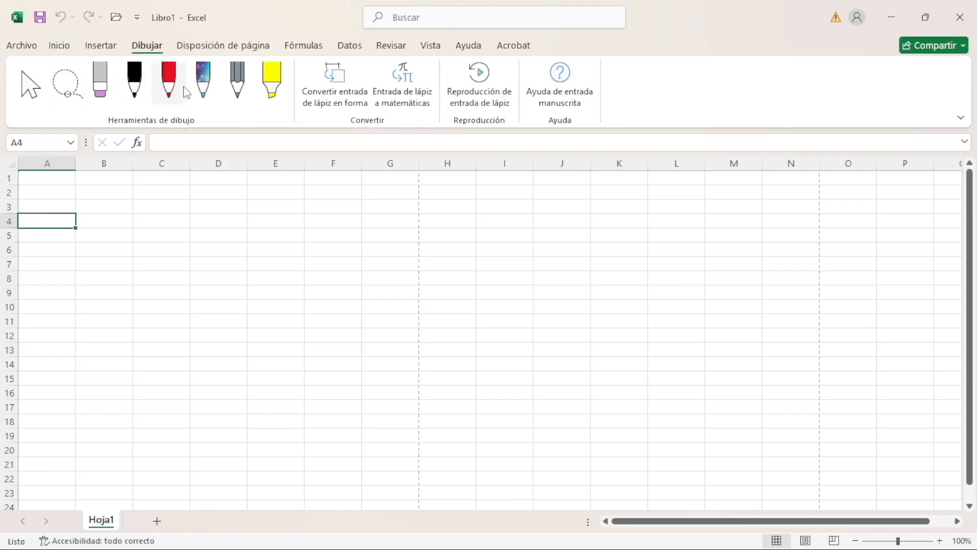
left_click(224, 46)
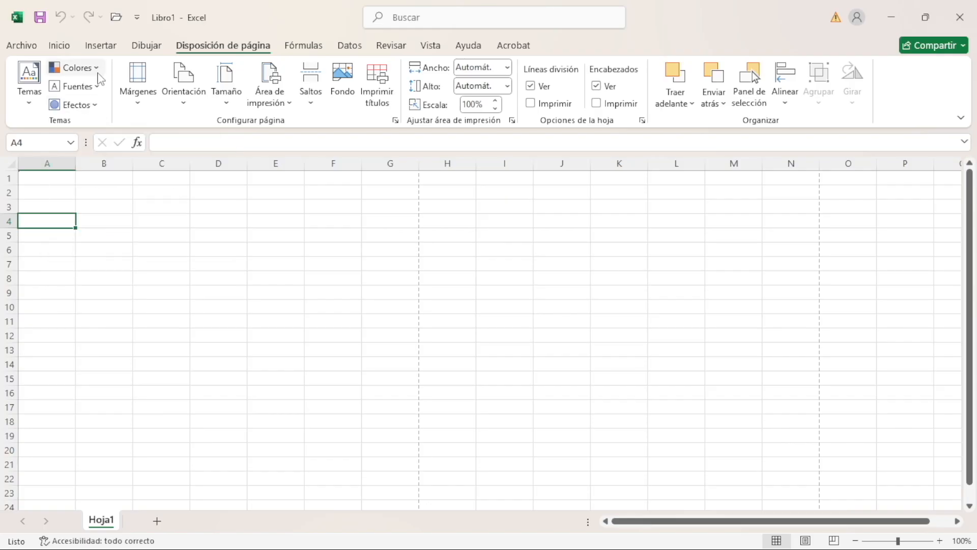
Examine the theme colour sets, page orientation choices and paper sizes available for the sheet
left_click(100, 72)
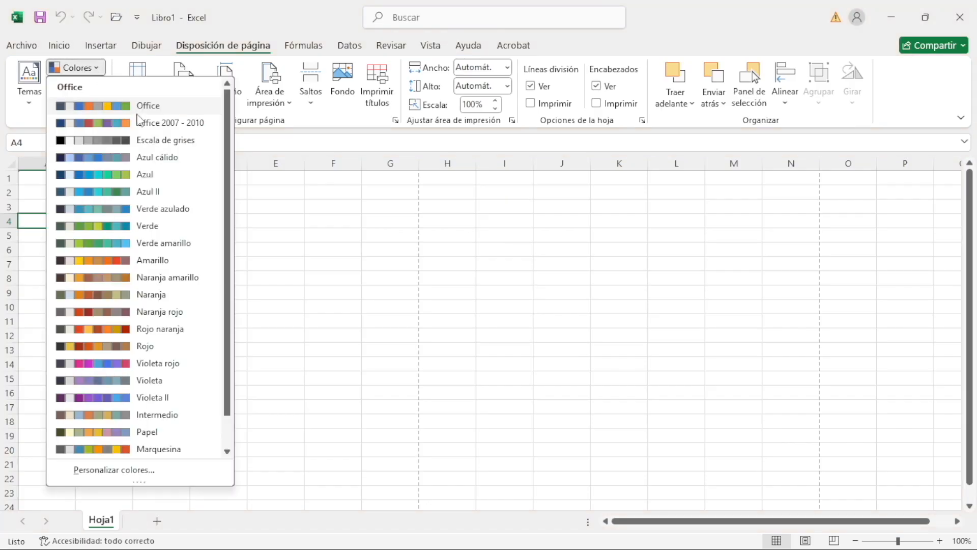
left_click(101, 71)
left_click(99, 71)
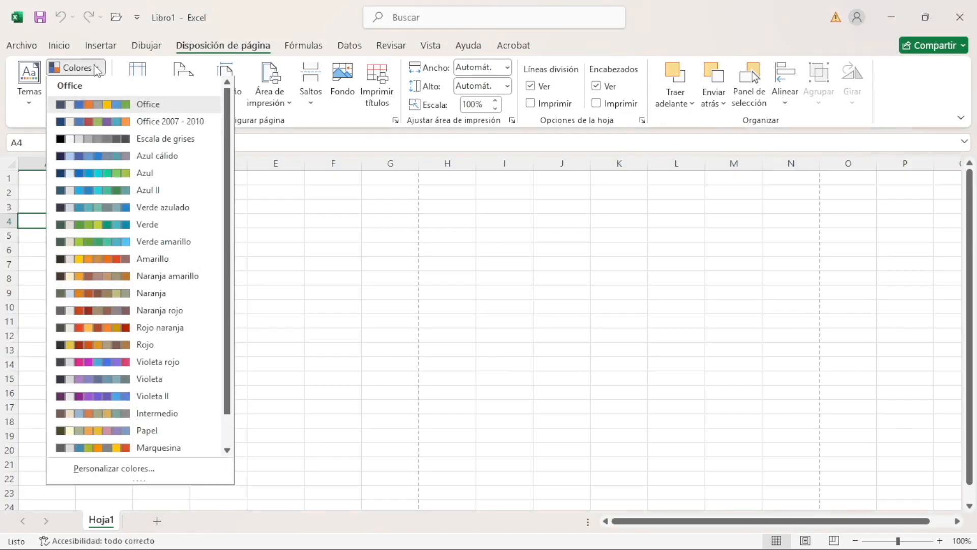
left_click(99, 72)
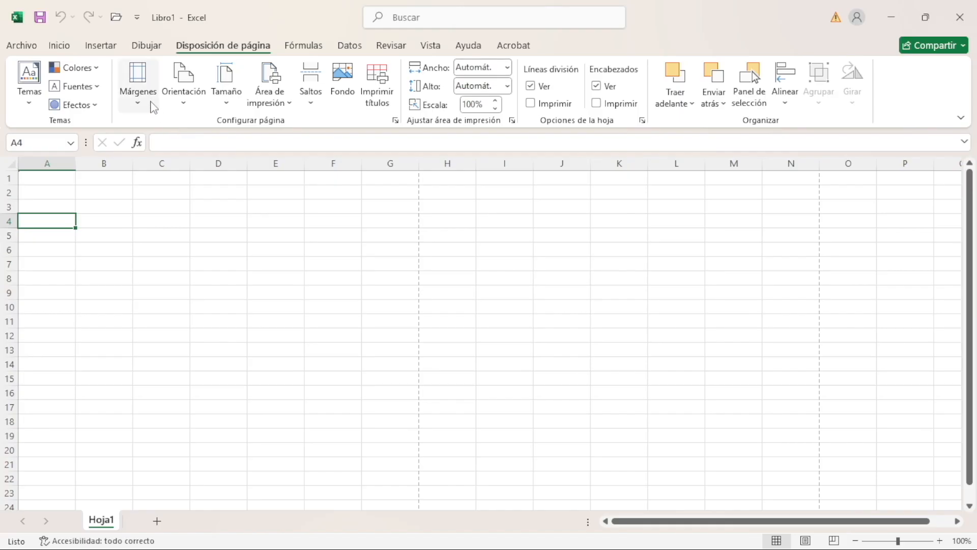
left_click(182, 97)
left_click(221, 108)
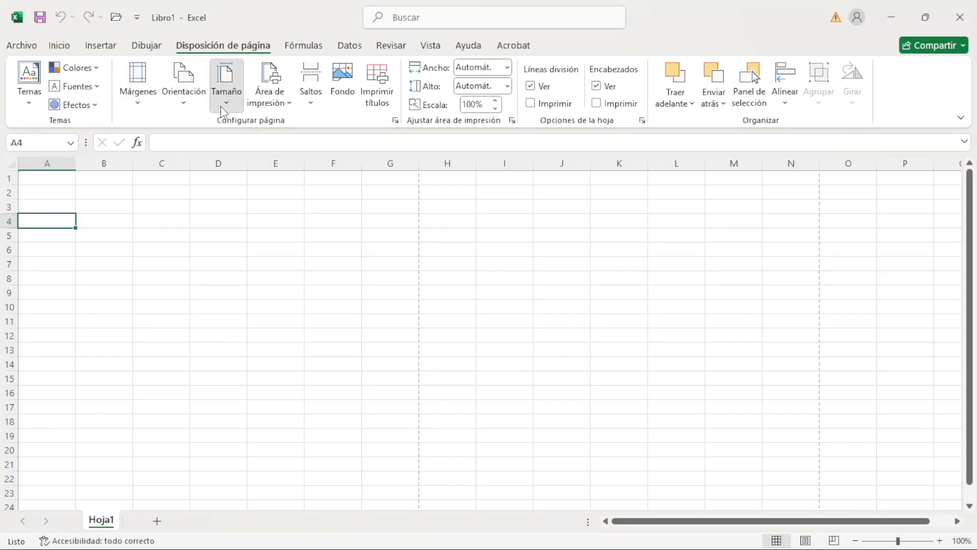
left_click(222, 108)
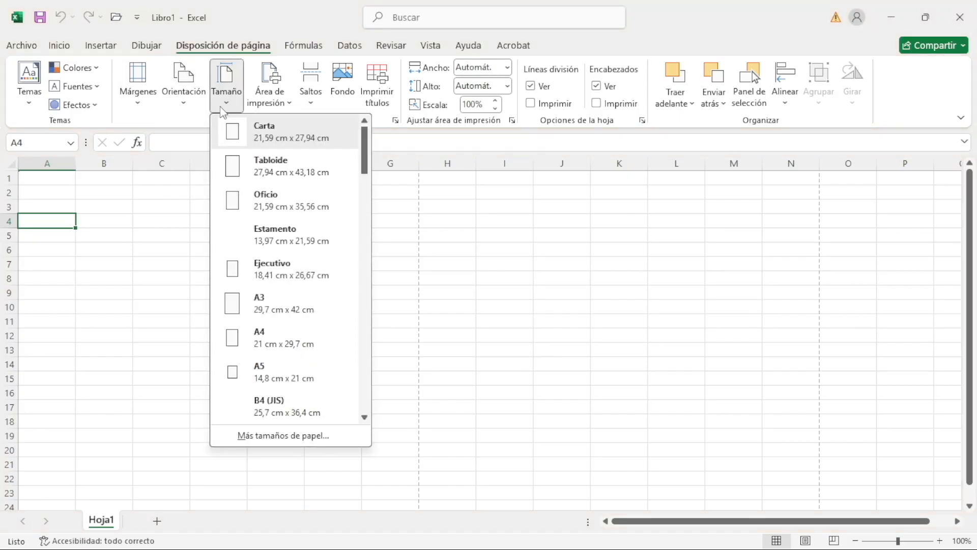
left_click(226, 111)
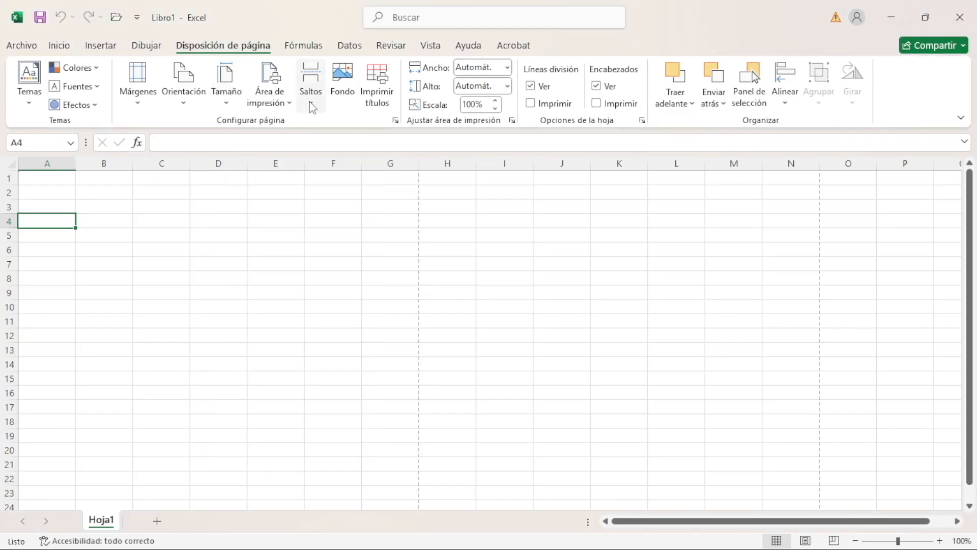
Examine the Autosuma, recently used and financial functions in the Fórmulas function library
left_click(304, 45)
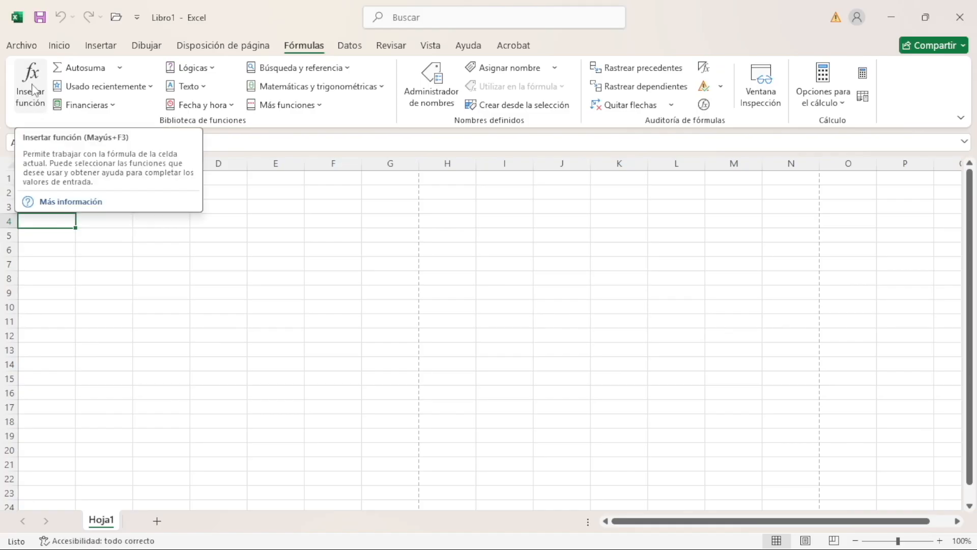
left_click(119, 68)
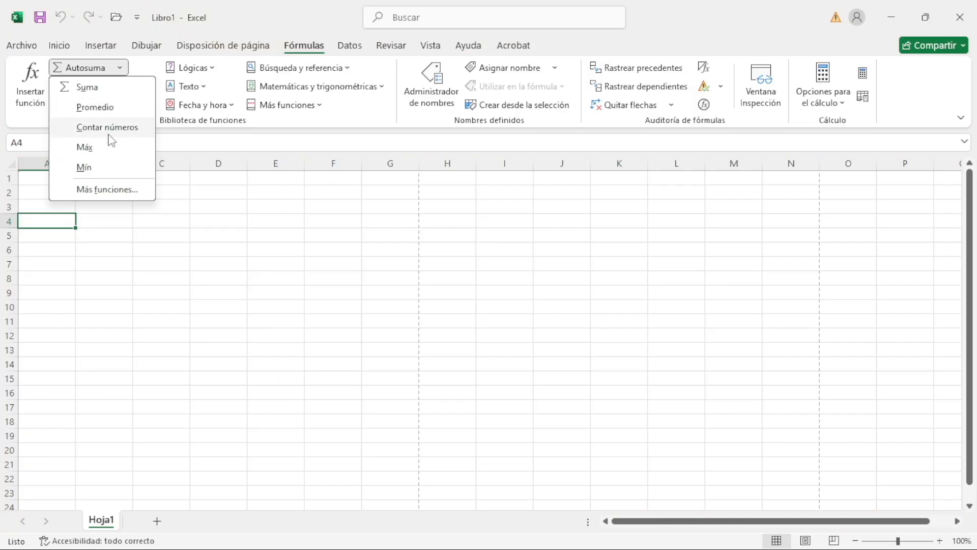
left_click(118, 70)
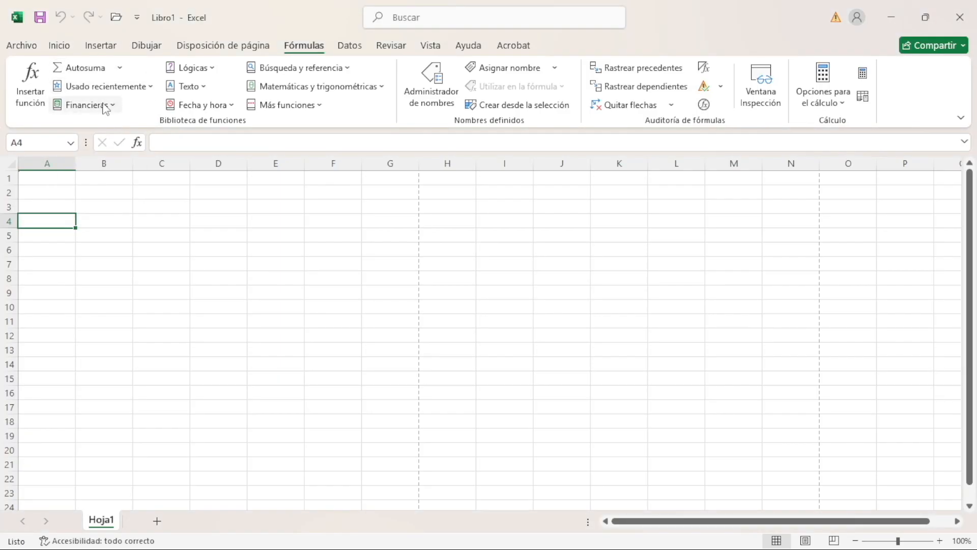
left_click(153, 88)
left_click(152, 88)
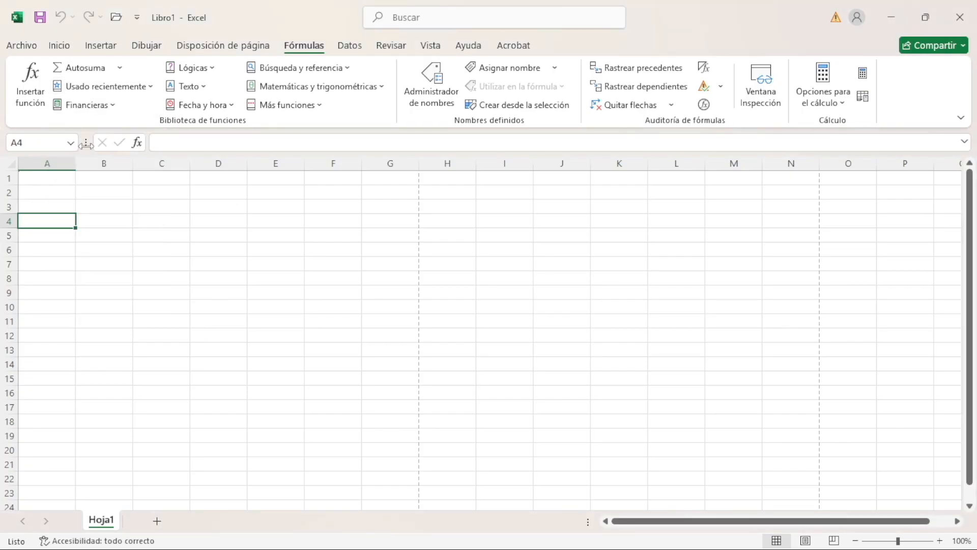
left_click(117, 108)
left_click(117, 108)
Examine the lists of Lógicas, Texto and Fecha y hora functions
left_click(218, 69)
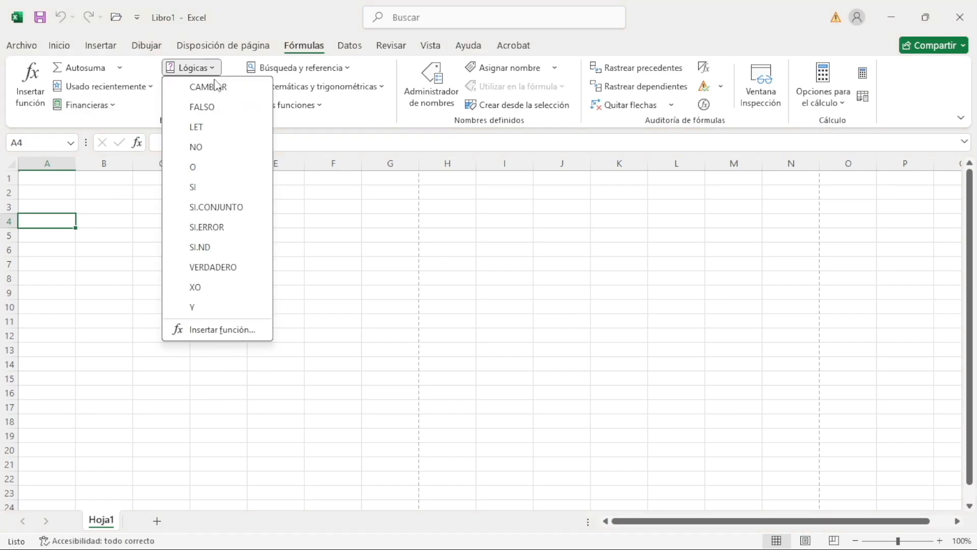
left_click(219, 74)
left_click(204, 86)
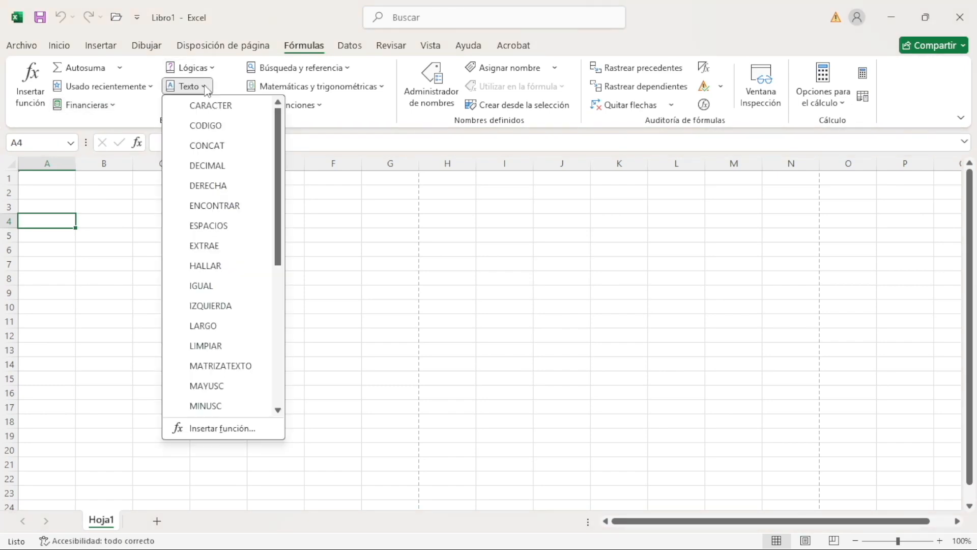
left_click(206, 89)
left_click(232, 107)
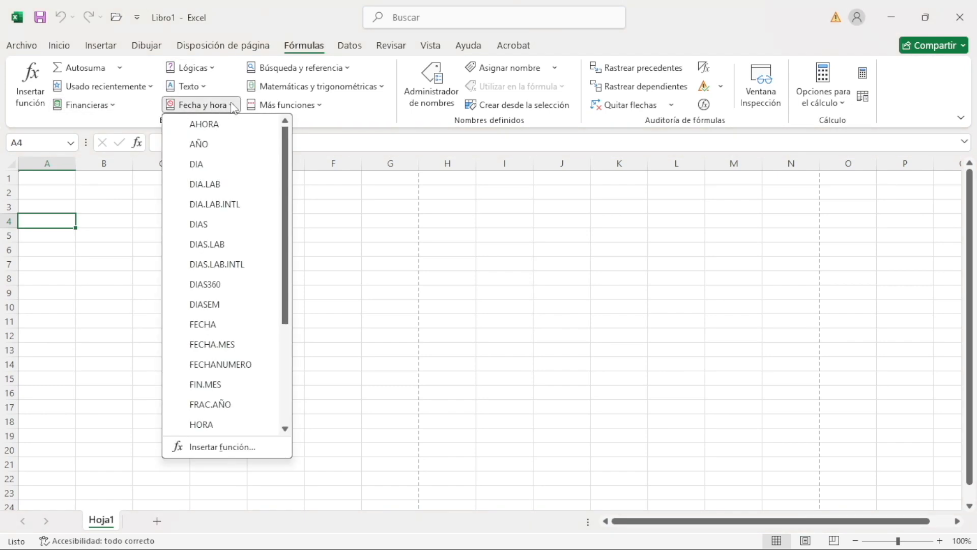
left_click(233, 105)
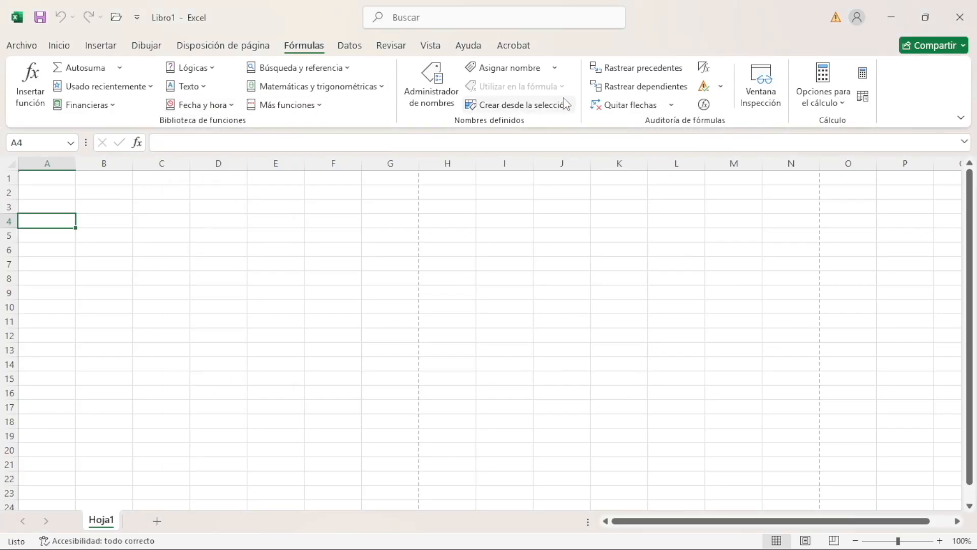
Examine the ribbon commands offered under Datos, Revisar and Vista
left_click(354, 49)
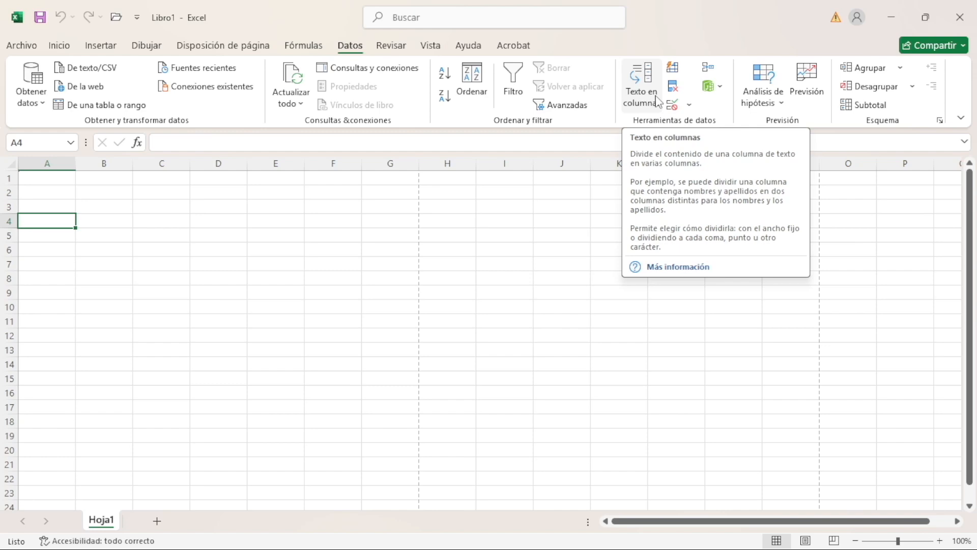
left_click(393, 46)
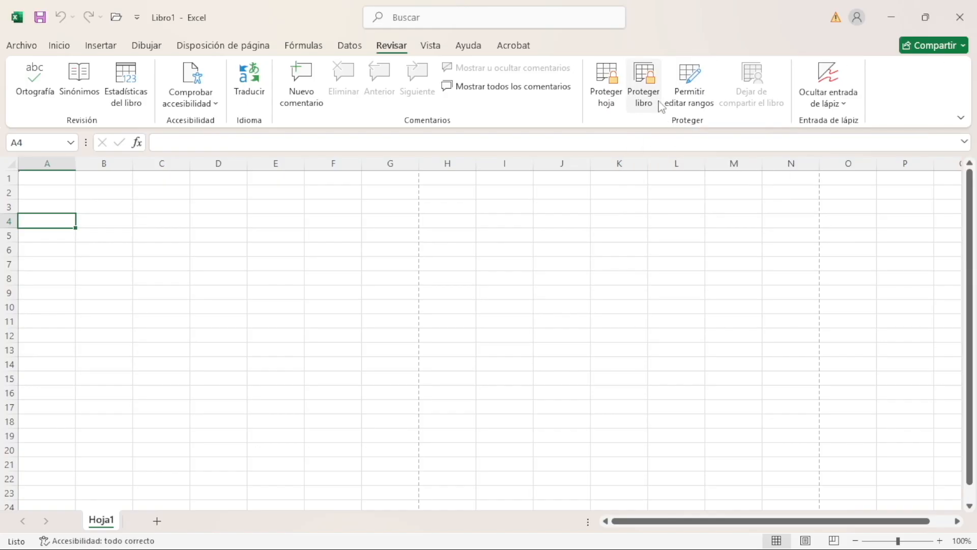
left_click(430, 46)
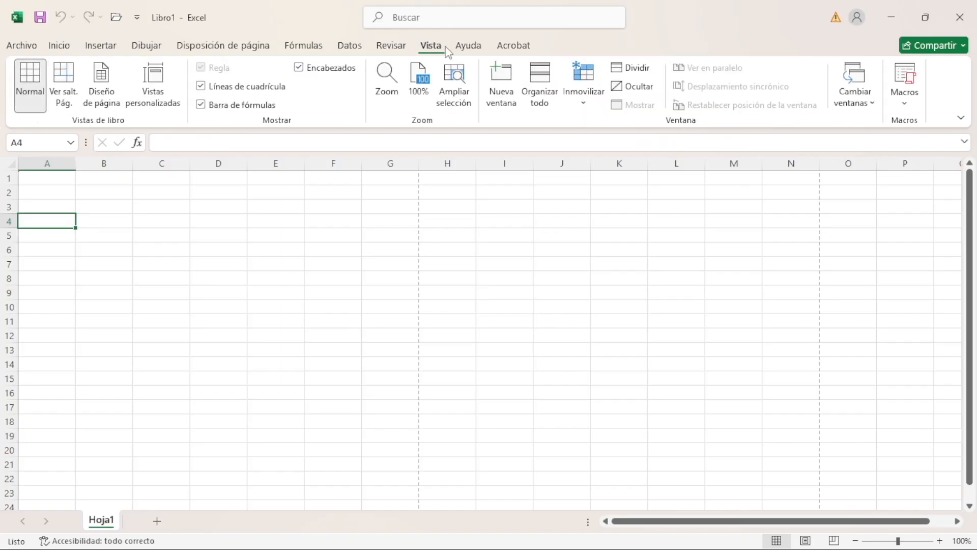
Select the range A1:J10, reduce the selection to cell F5, and preview the page break view before returning to the Normal view
left_click_drag(48, 178, 533, 301)
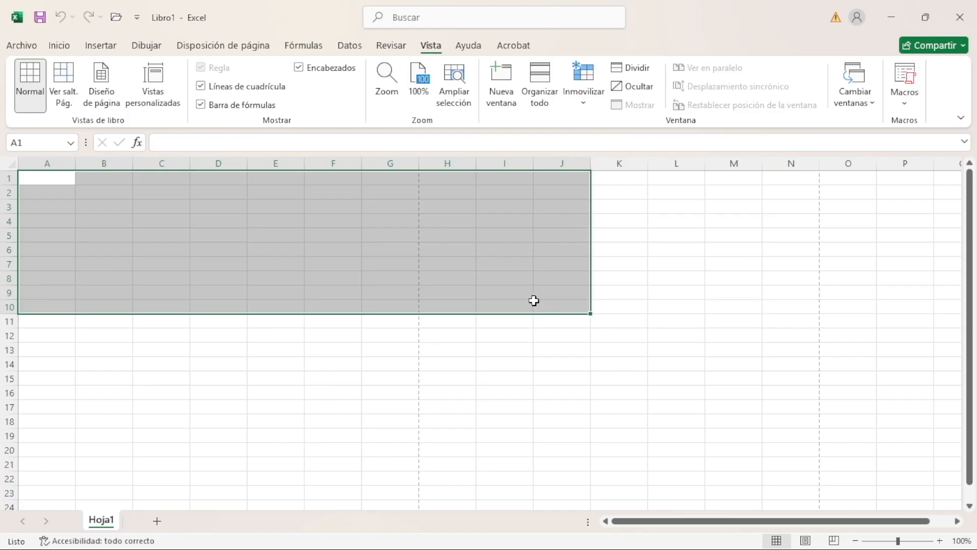
left_click(331, 233)
left_click(75, 104)
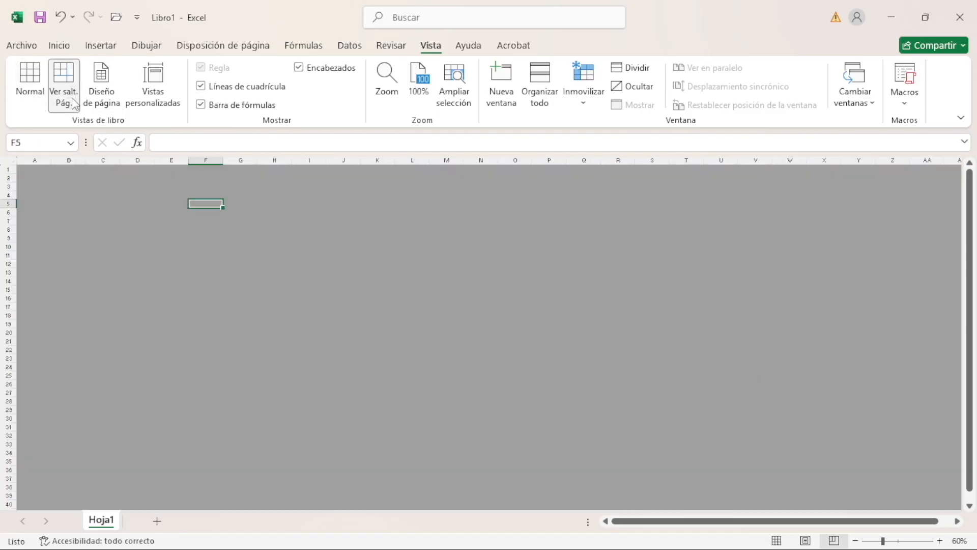
left_click(31, 97)
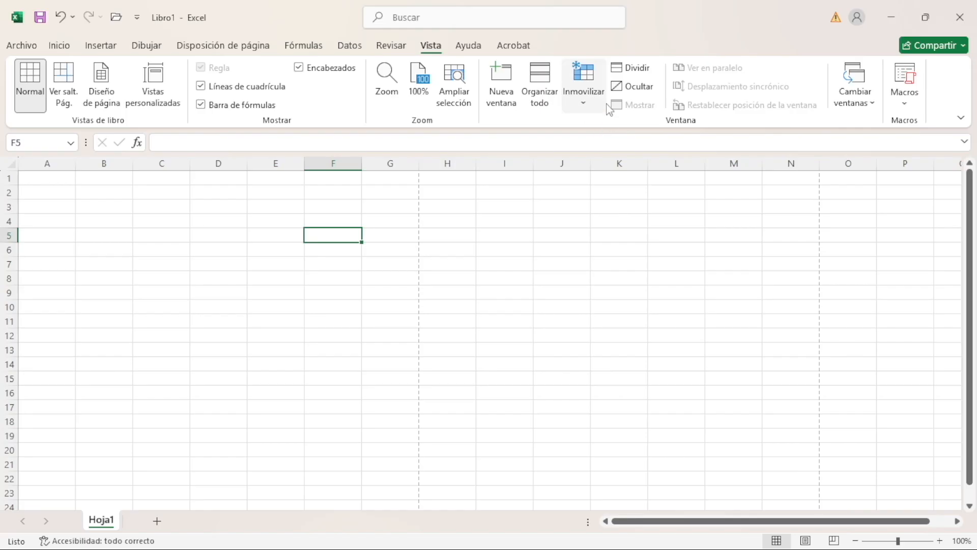
Examine the commands offered under Ayuda and Acrobat, and return to the Inicio commands
left_click(468, 45)
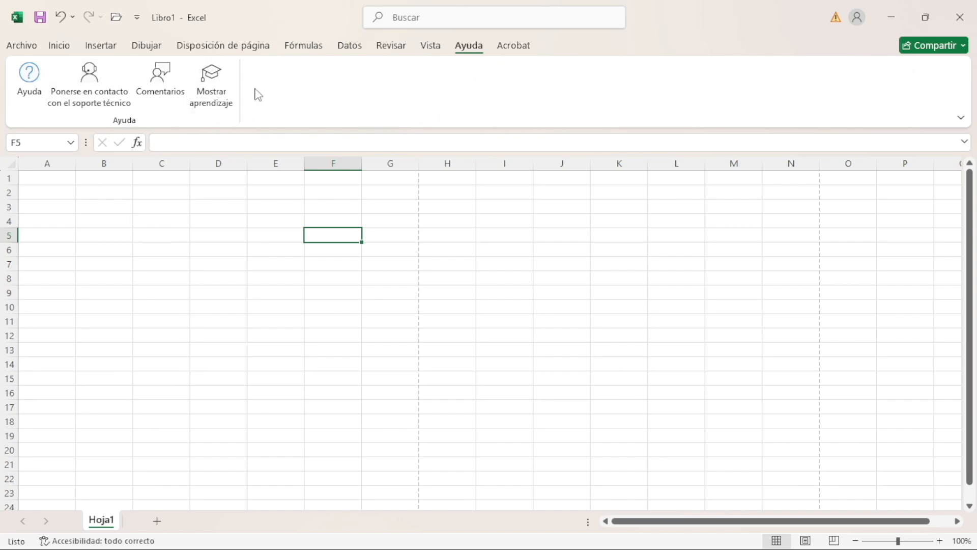
left_click(515, 47)
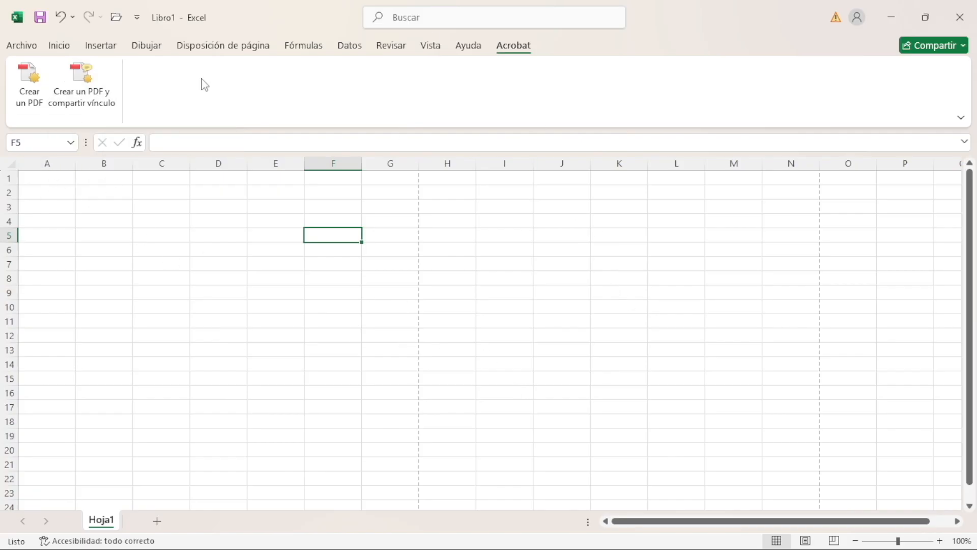
left_click(61, 47)
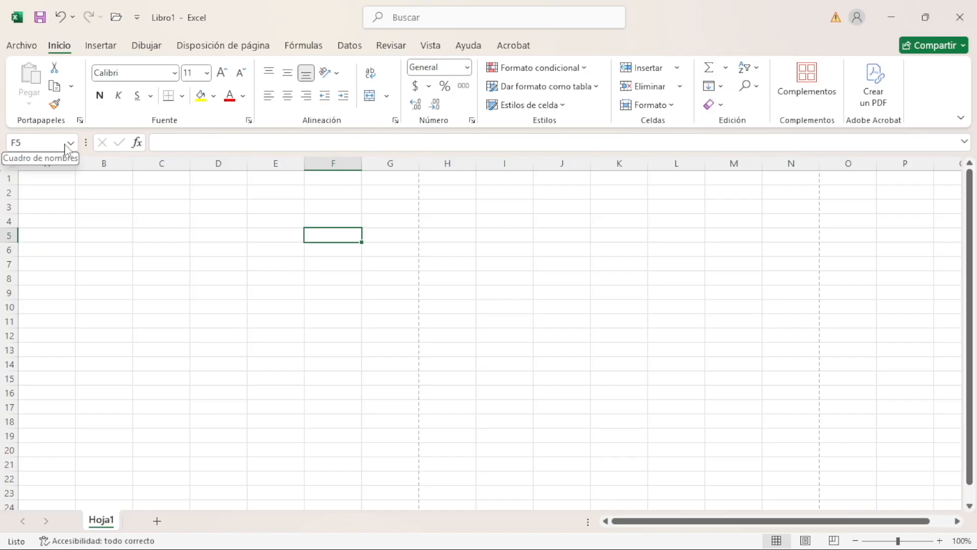
Select cell A1 and compare the Fórmulas commands with the formula bar's Insertar función command, returning to Inicio
left_click(38, 177)
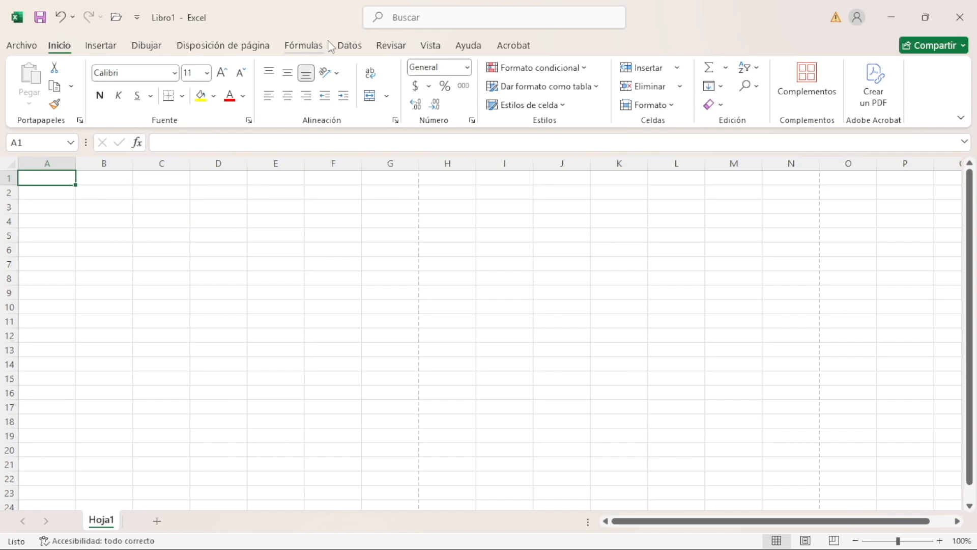
left_click(306, 46)
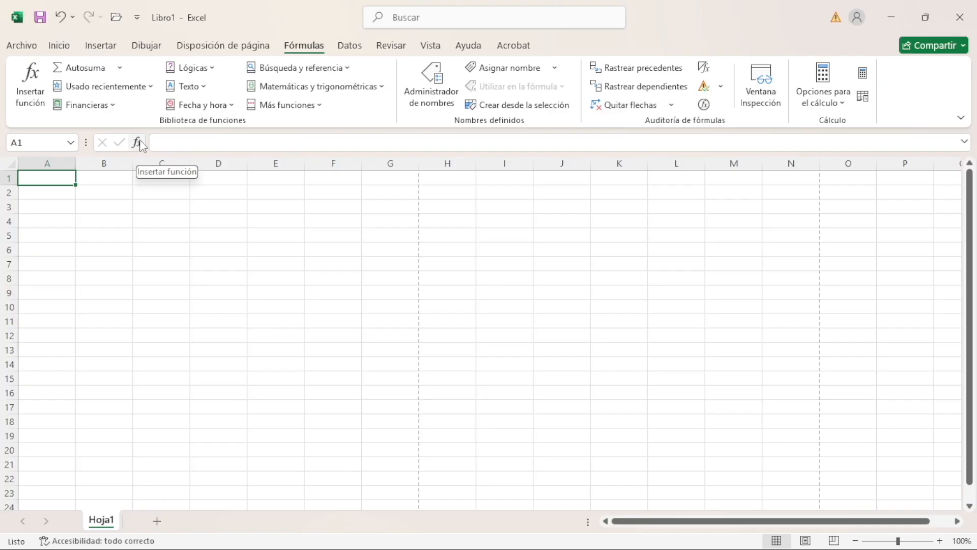
left_click(59, 45)
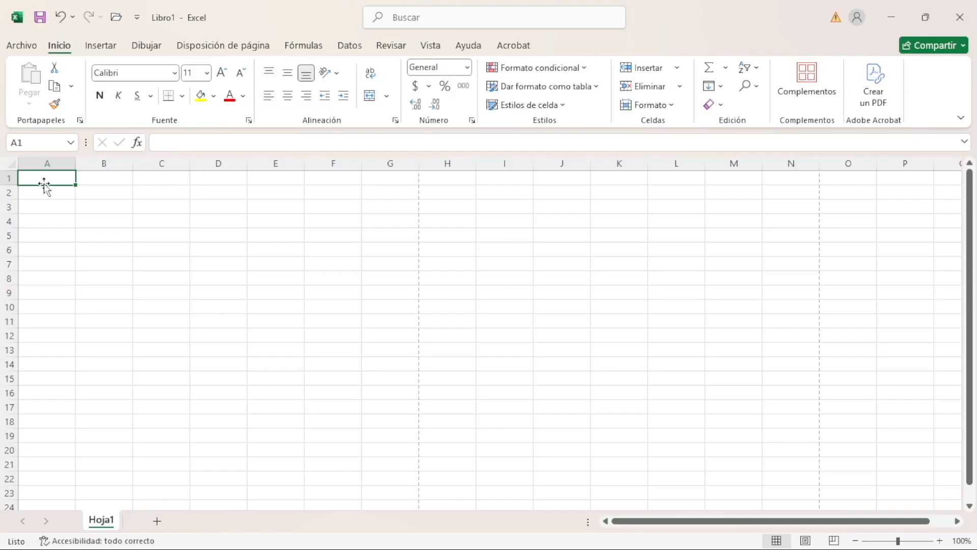
Explore the sheet's columns by selecting columns B, C and A one after another
mouse_move(48, 176)
left_mouse_down()
mouse_move(907, 478)
mouse_move(609, 417)
mouse_move(61, 177)
left_mouse_up()
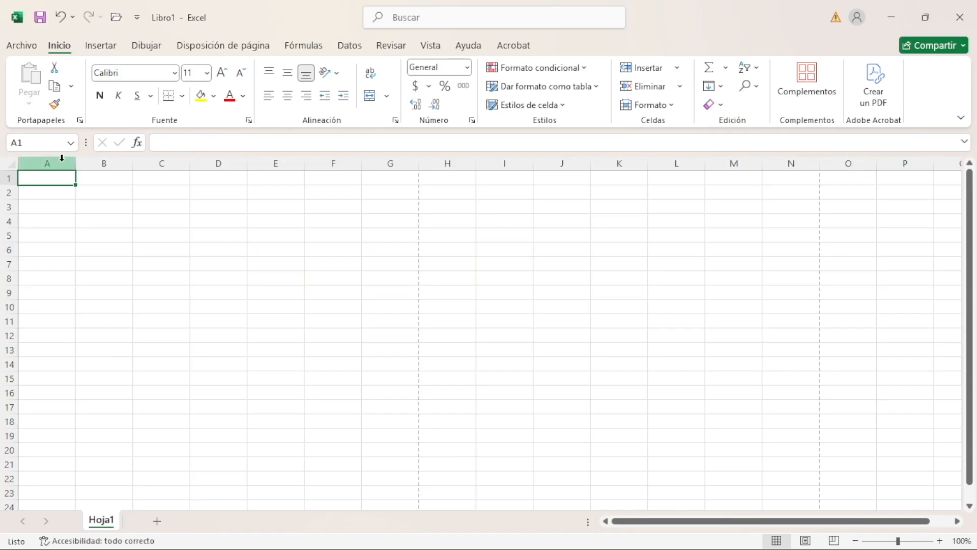
left_click(108, 162)
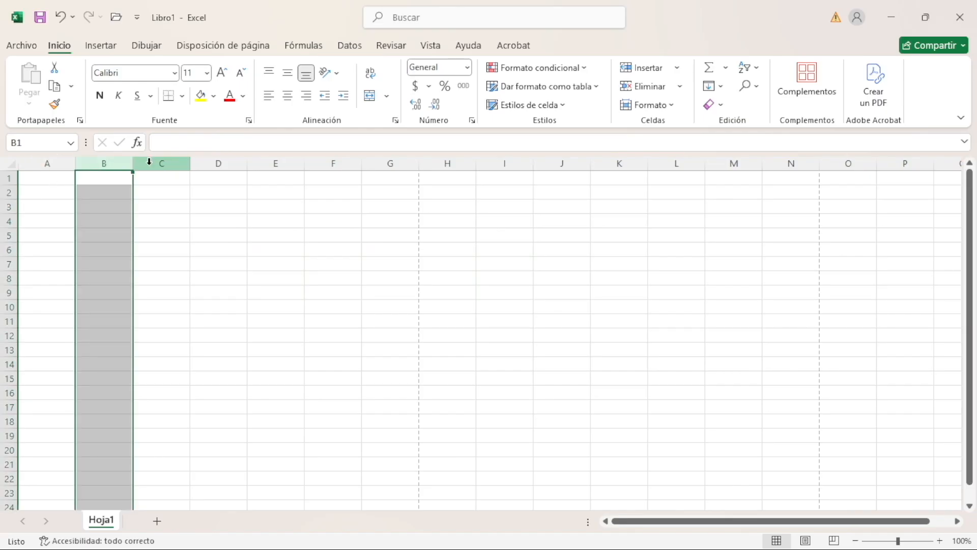
left_click(148, 161)
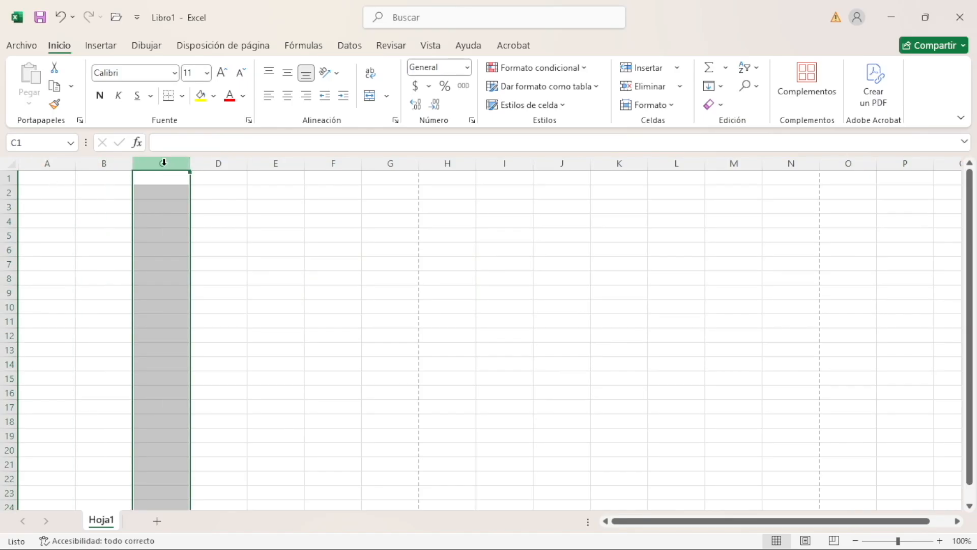
left_click(35, 164)
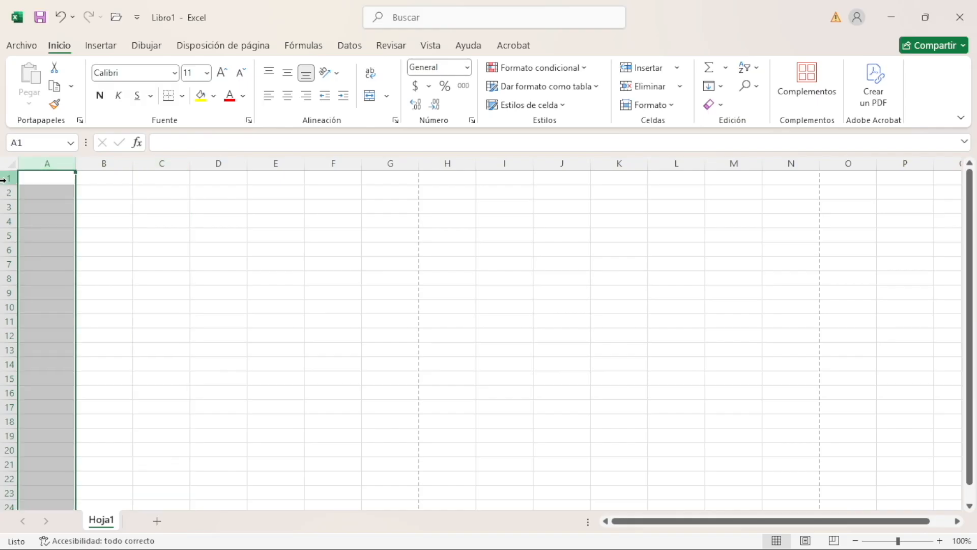
Explore the sheet's rows by selecting rows 1, 3, 6 and 7 one after another
left_click(7, 177)
left_click(7, 207)
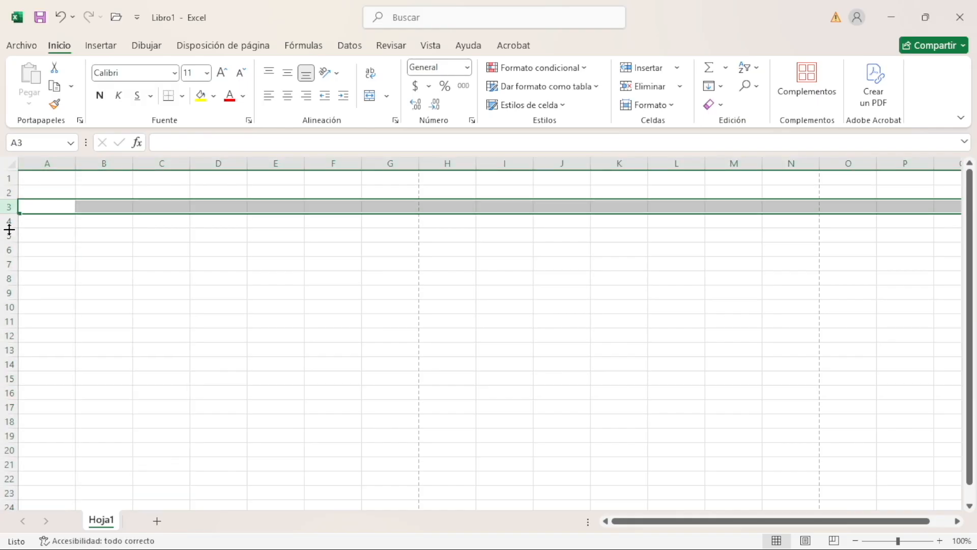
left_click(7, 250)
left_click(9, 263)
Select cells A4 and C4 in turn, inspect the C4 reference in the Name Box, and select column C
left_click(61, 221)
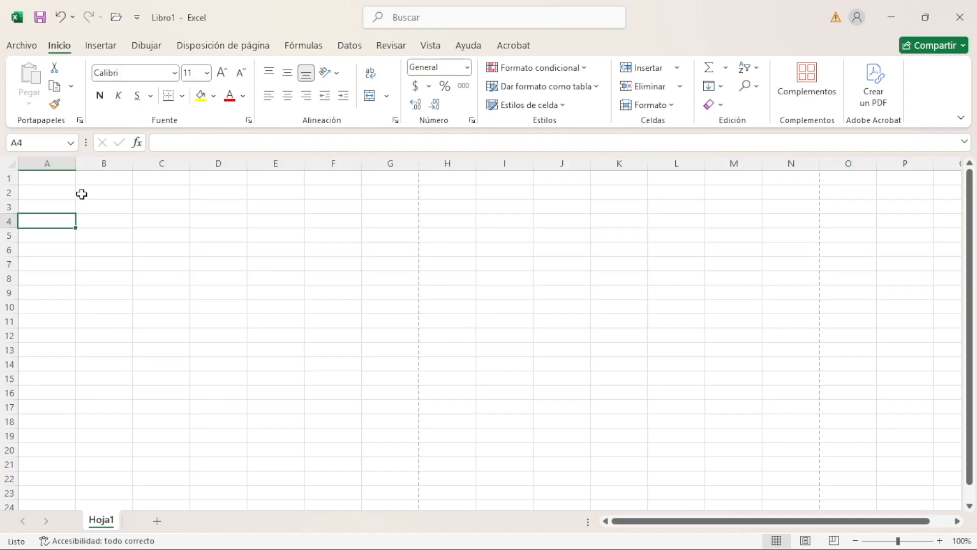
left_click(168, 220)
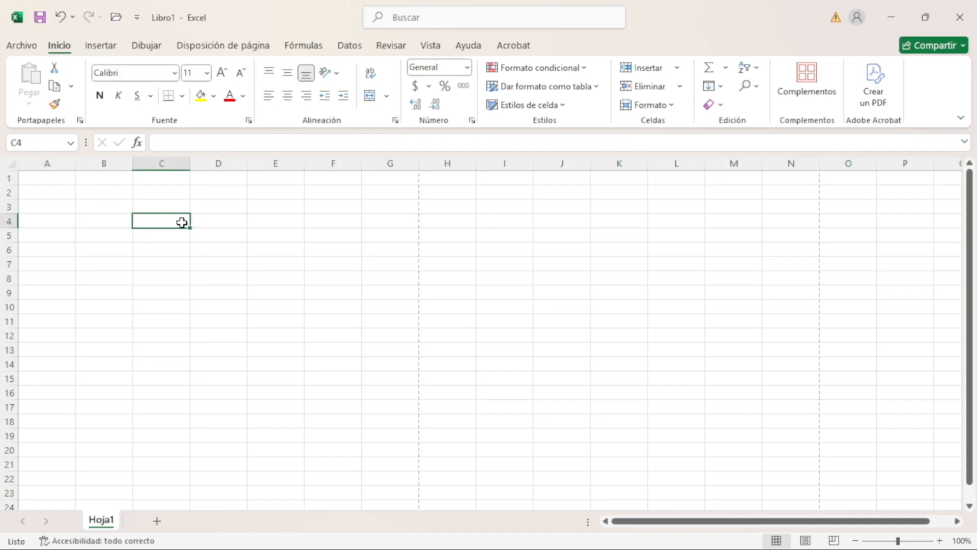
left_click(10, 141)
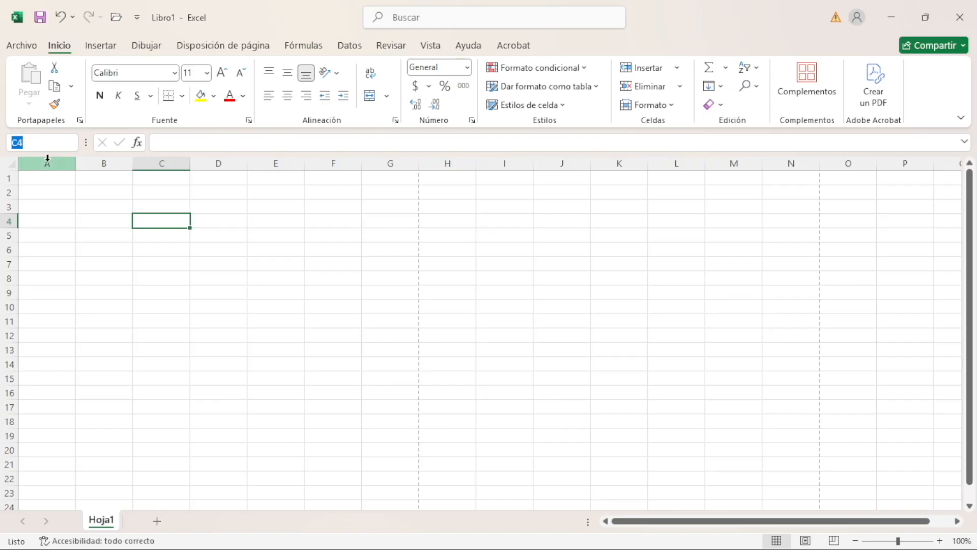
left_click(157, 158)
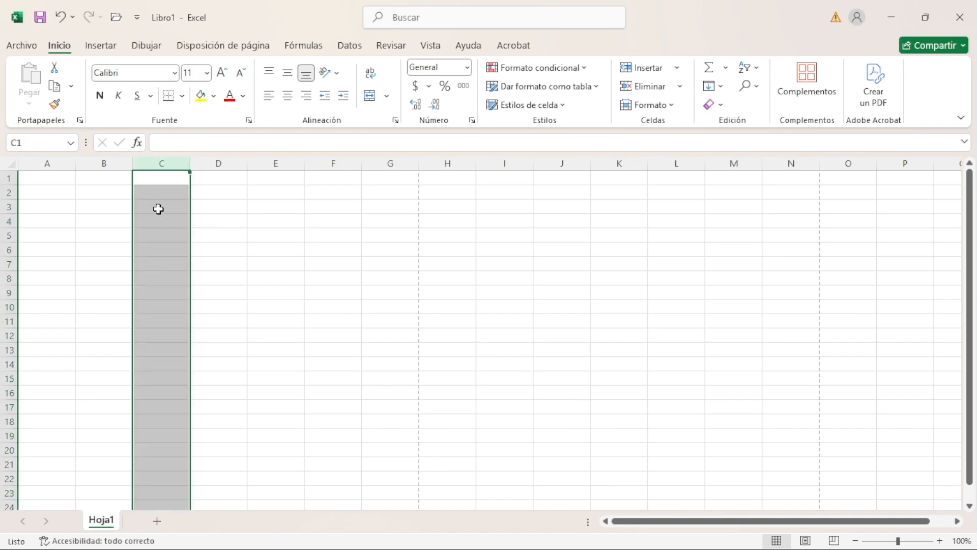
Explore cell references by selecting C4, row 4, E13, A6, C6 and A2 in turn
left_click(162, 224)
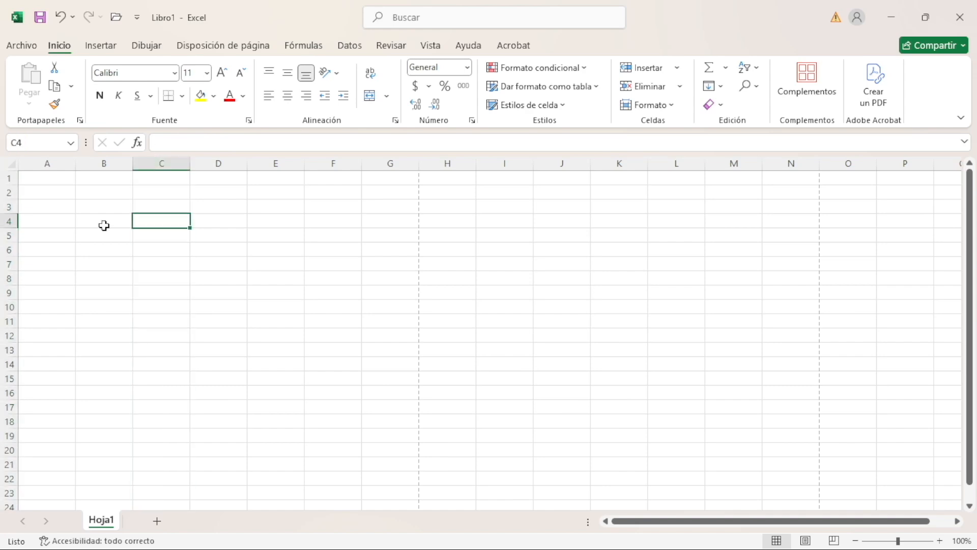
left_click(11, 221)
left_click(141, 221)
left_click(283, 350)
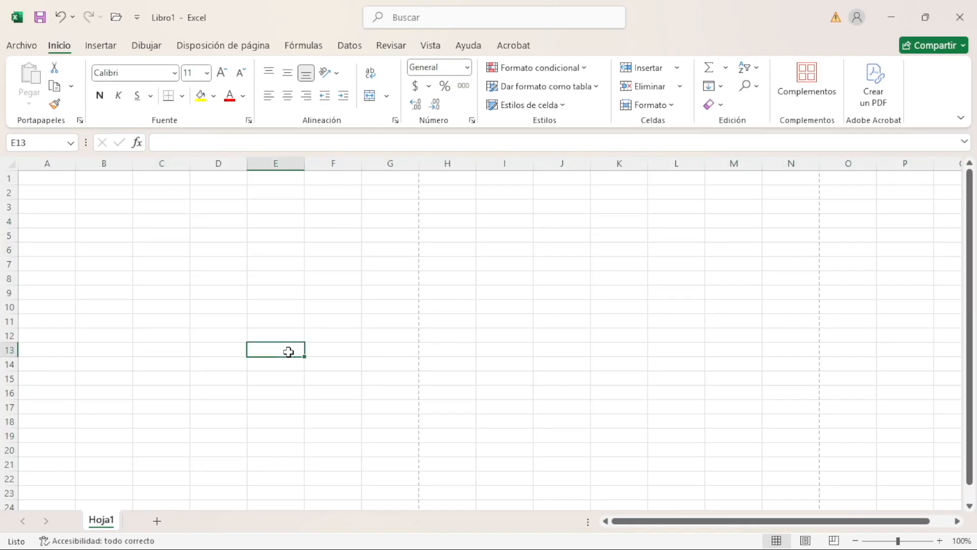
left_click(56, 250)
key("Right")
key("Right")
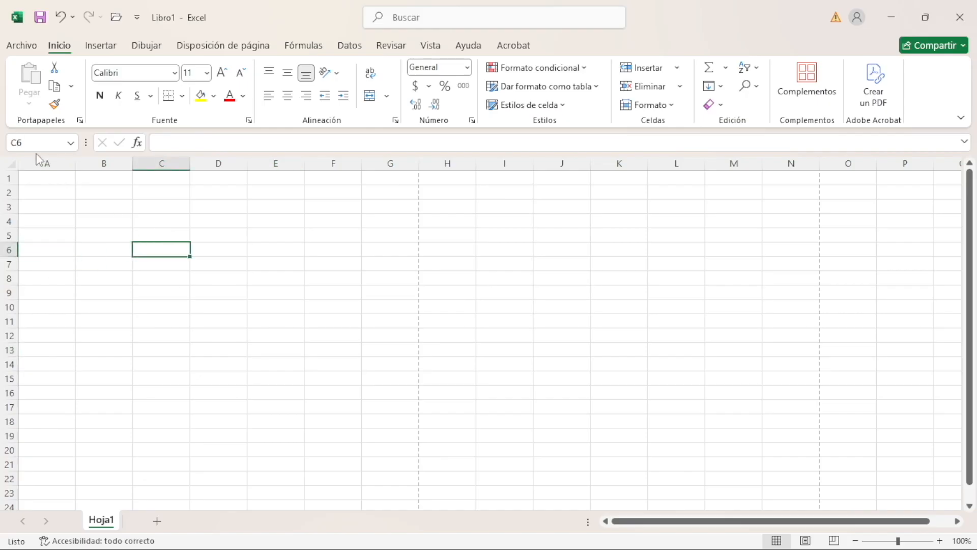
left_click(37, 192)
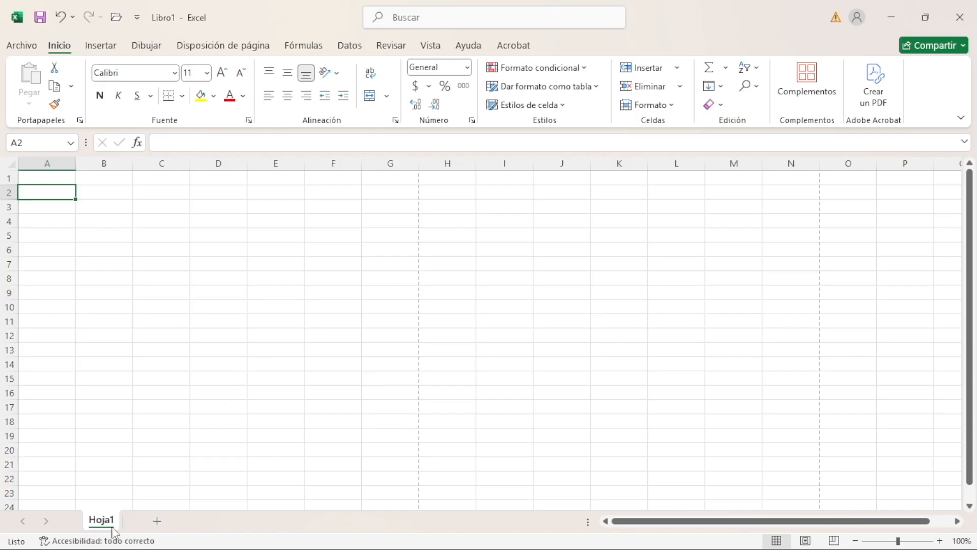
Add three new worksheets to the workbook and return to Hoja1
left_click(158, 521)
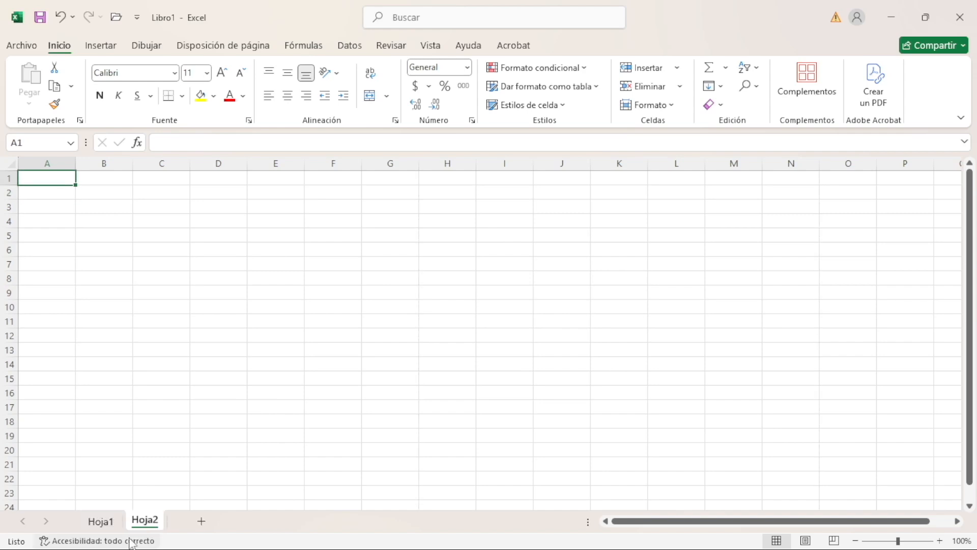
left_click(201, 520)
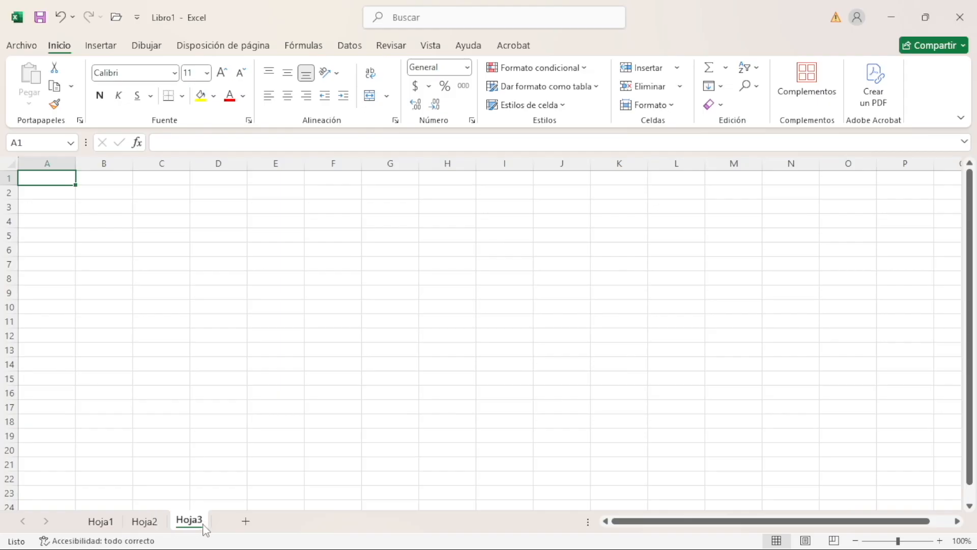
left_click(246, 521)
left_click(102, 521)
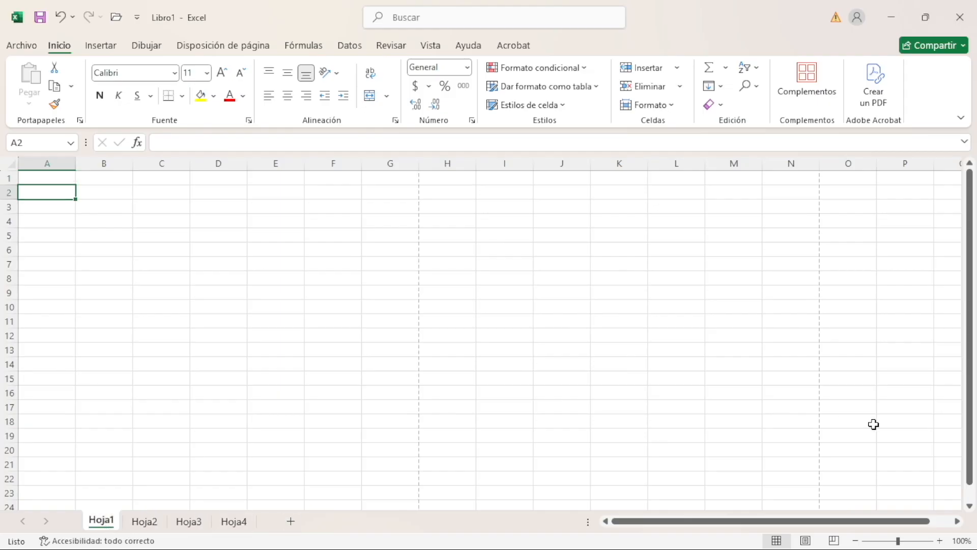
Examine Hoja1 across its columns and rows, reducing the zoom to 62%, restoring 100% and selecting cell A1
left_click_drag(827, 524, 948, 499)
scroll(952, 328, "down", 12)
scroll(959, 357, "up", 12)
left_click_drag(880, 524, 617, 530)
mouse_move(899, 540)
left_mouse_down()
mouse_move(937, 540)
mouse_move(884, 542)
left_mouse_up()
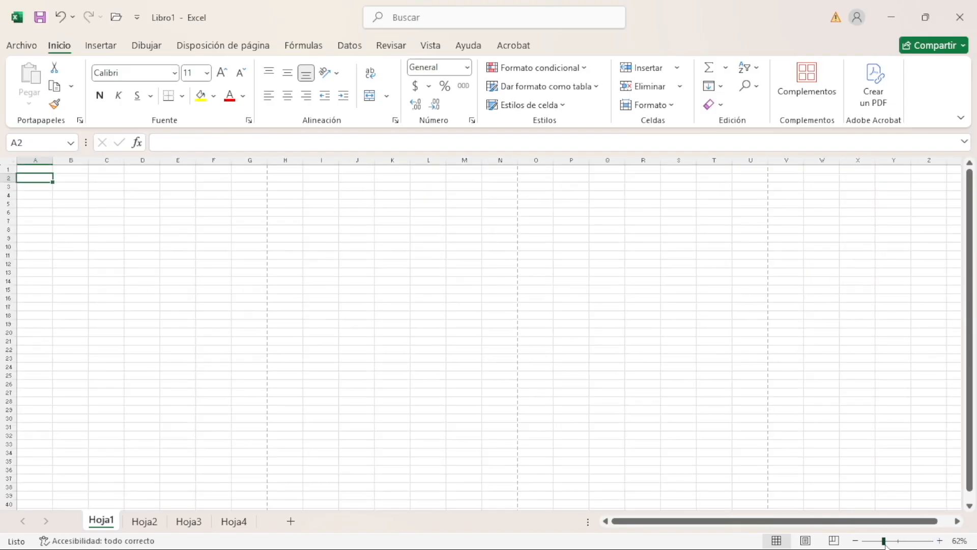
left_click_drag(884, 542, 898, 543)
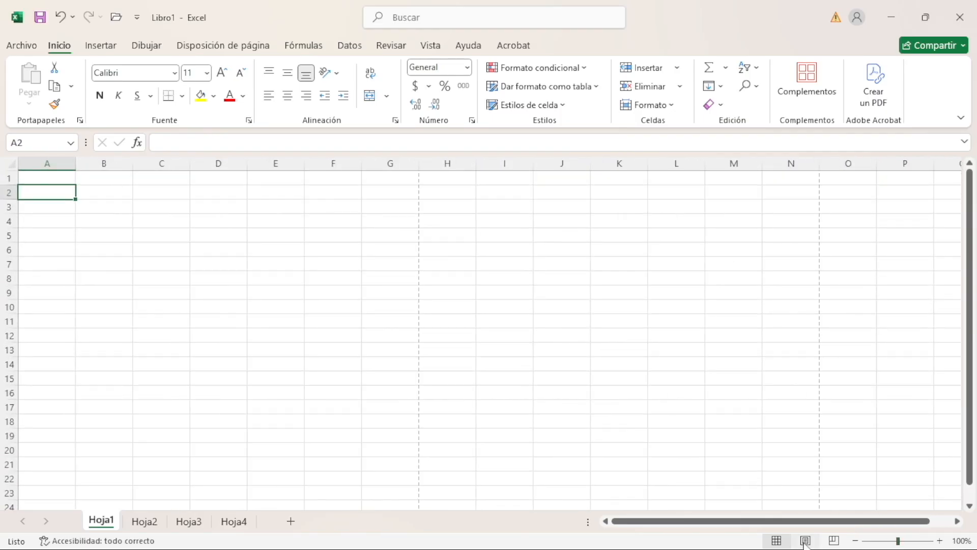
scroll(763, 323, "down", 14)
scroll(807, 312, "up", 14)
left_click(60, 178)
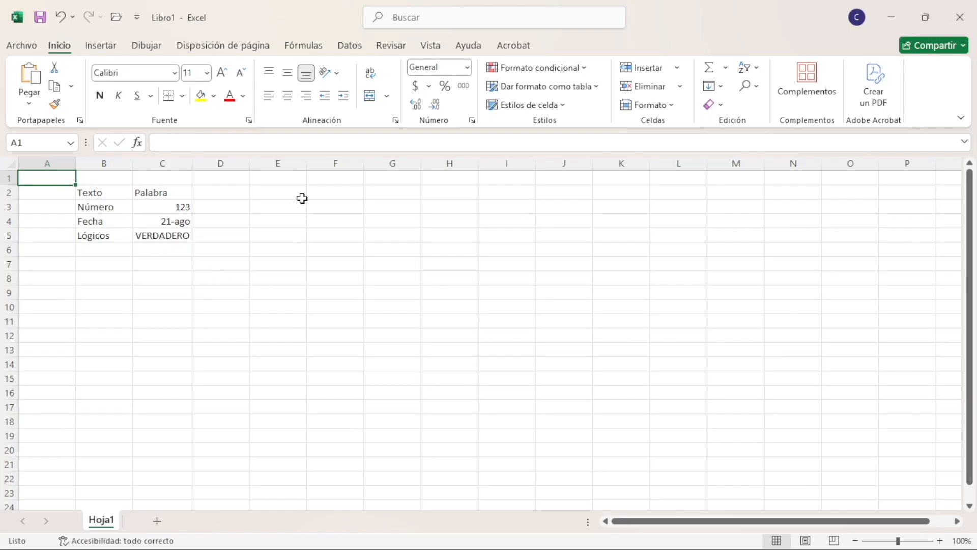
Review the data type labels in B2:B5, selecting the range and individual cells of row 2
left_click_drag(108, 191, 102, 240)
left_click(84, 192)
left_click(61, 193)
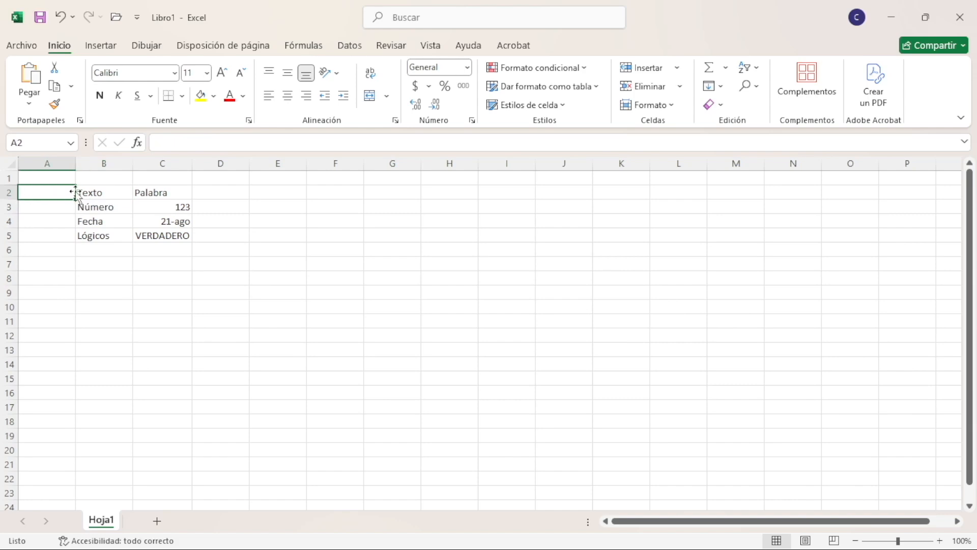
left_click(98, 193)
left_click(238, 194)
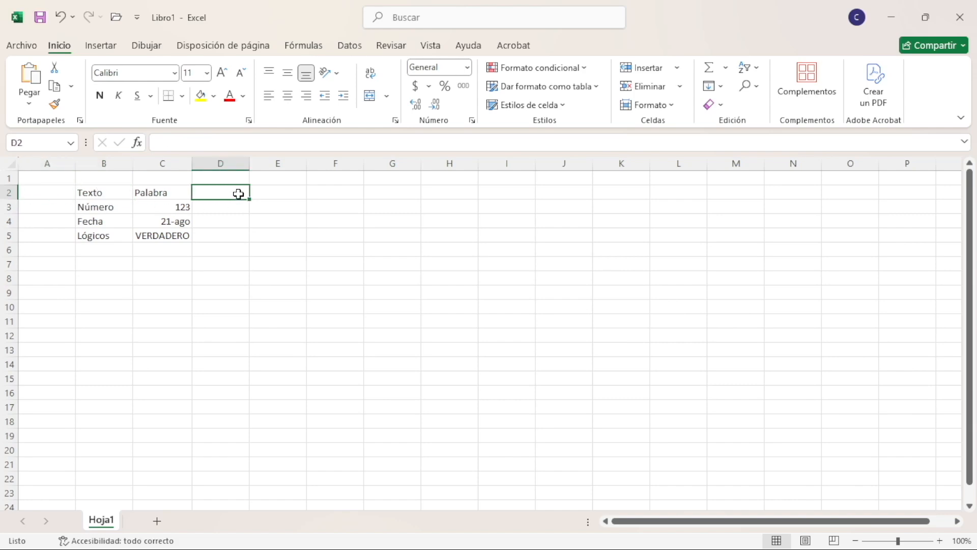
Widen column C and select the text example in C2 and the number example in C3
left_click_drag(192, 163, 216, 163)
left_click(183, 191)
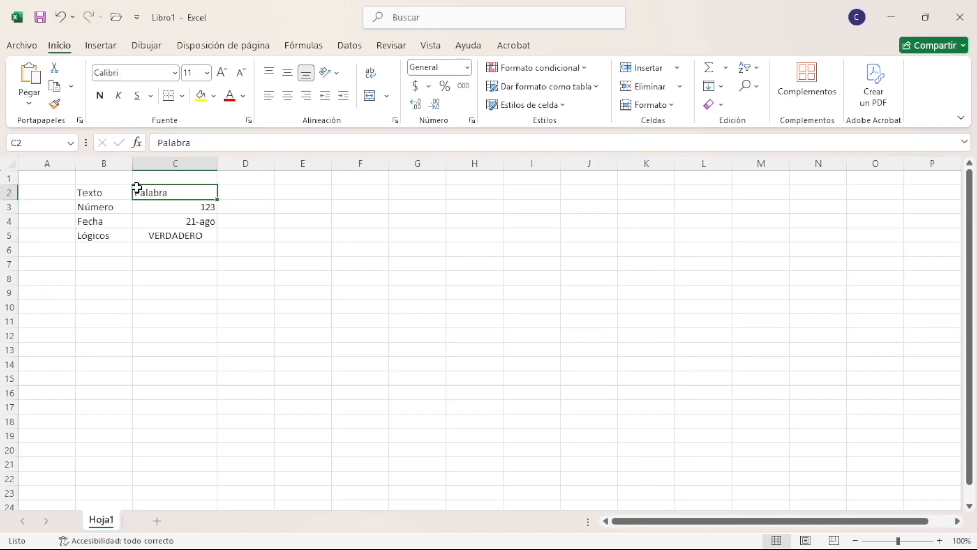
left_click(171, 211)
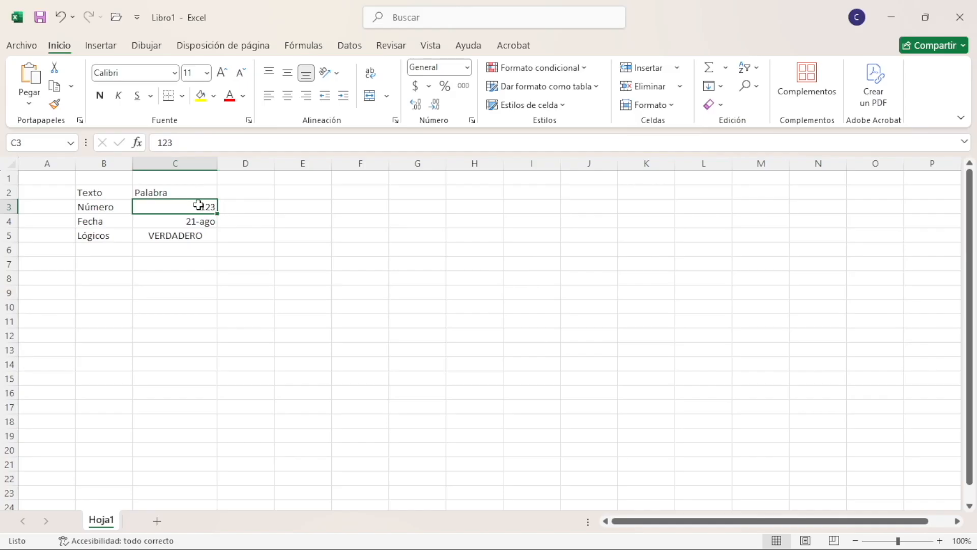
Inspect the full content of the date in C4 and the logical value in C5 in the formula bar
left_click(204, 224)
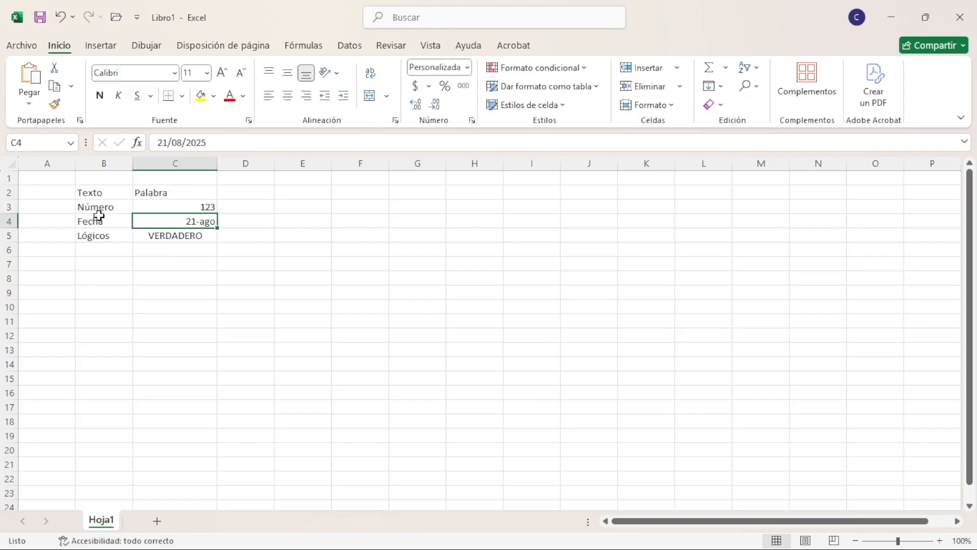
left_click_drag(216, 143, 182, 142)
left_click(229, 143)
key("BackSpace")
key("Return")
left_click(199, 222)
left_click(178, 237)
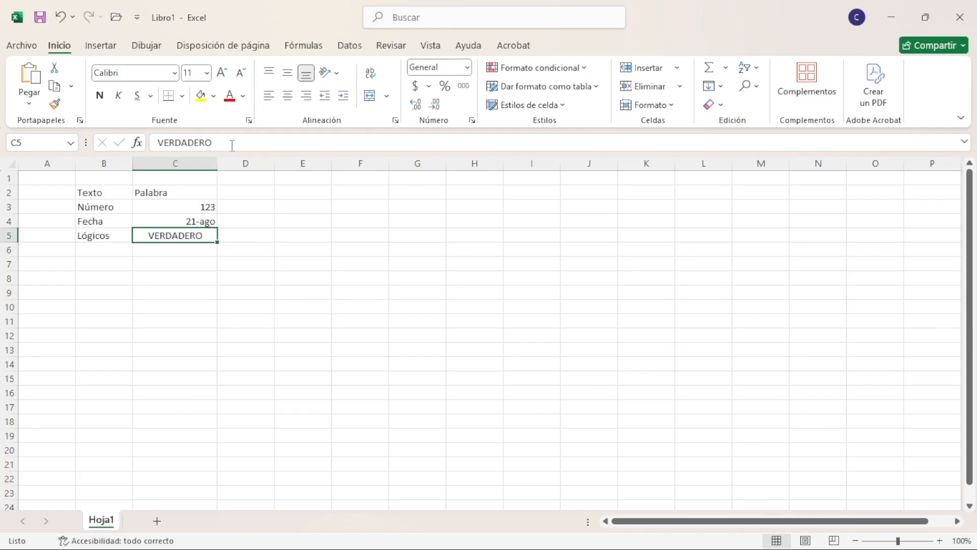
left_click_drag(223, 144, 147, 141)
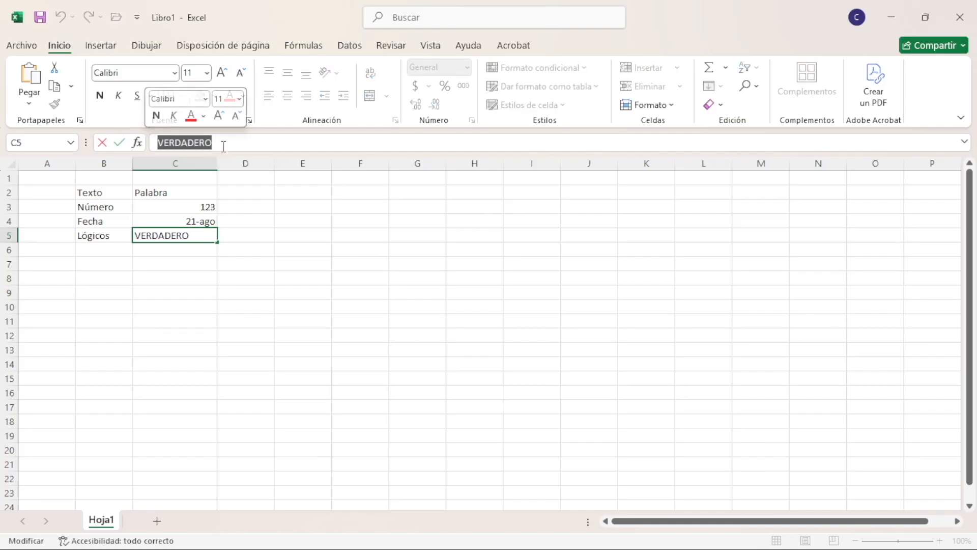
Enter the logical value FALSO in cell D5
left_click(242, 232)
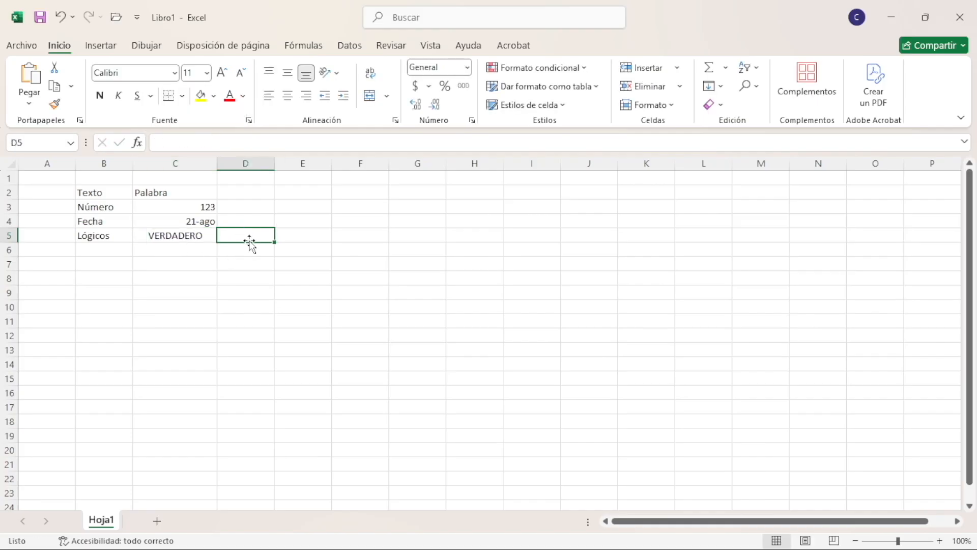
type("fals")
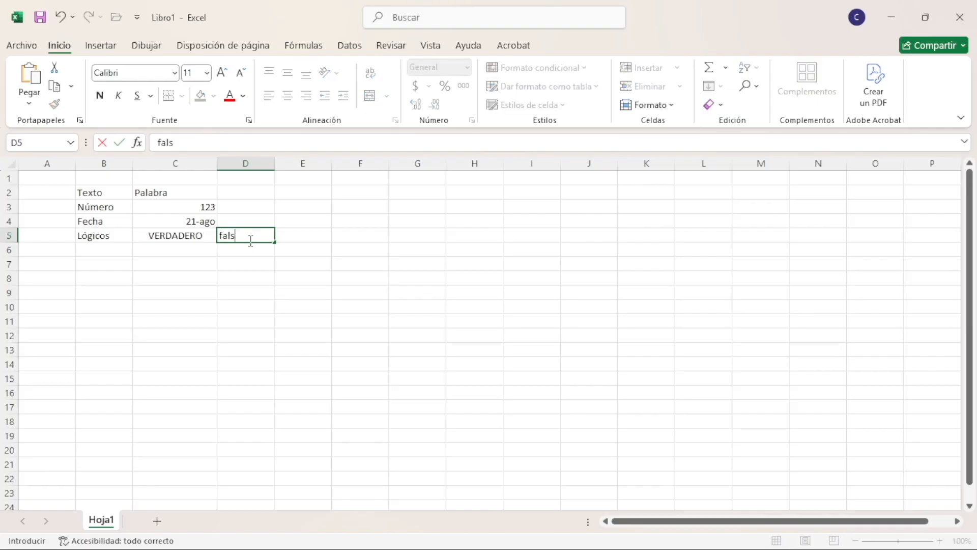
type("FALSO")
key("Return")
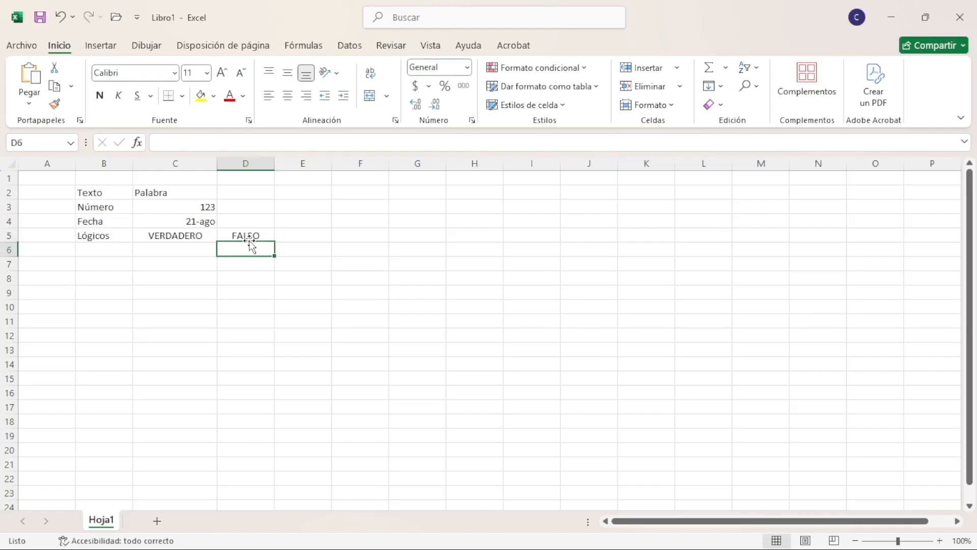
Enter FALSO in cell E5 as another logical example, and delete it
key("Up")
key("Right")
type("FALSO")
key("Return")
left_click(249, 241)
key("Right")
type("f")
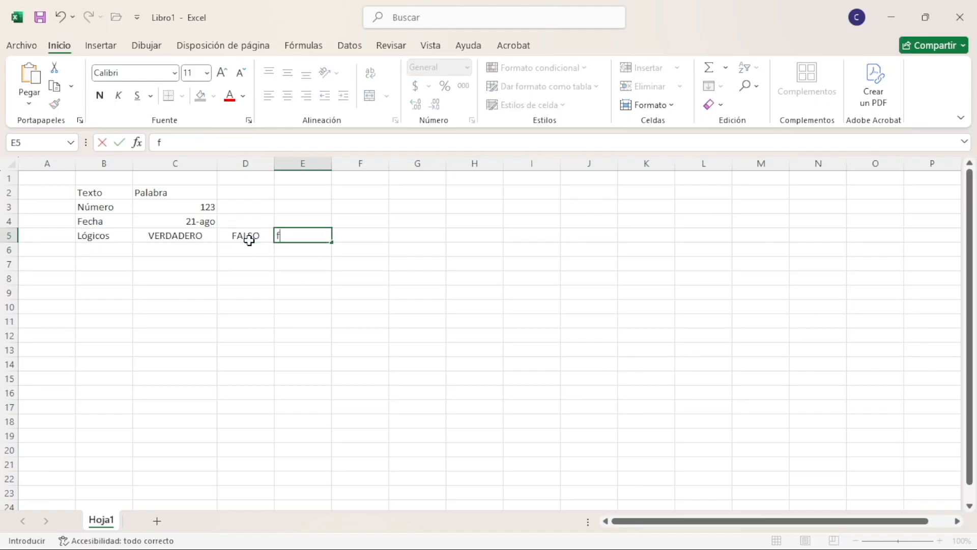
key("Return")
key("Up")
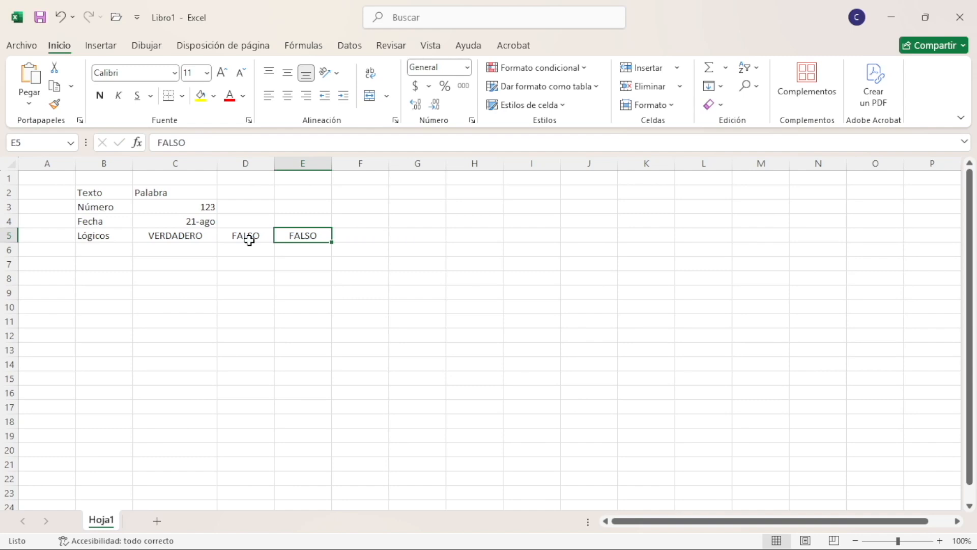
key("Delete")
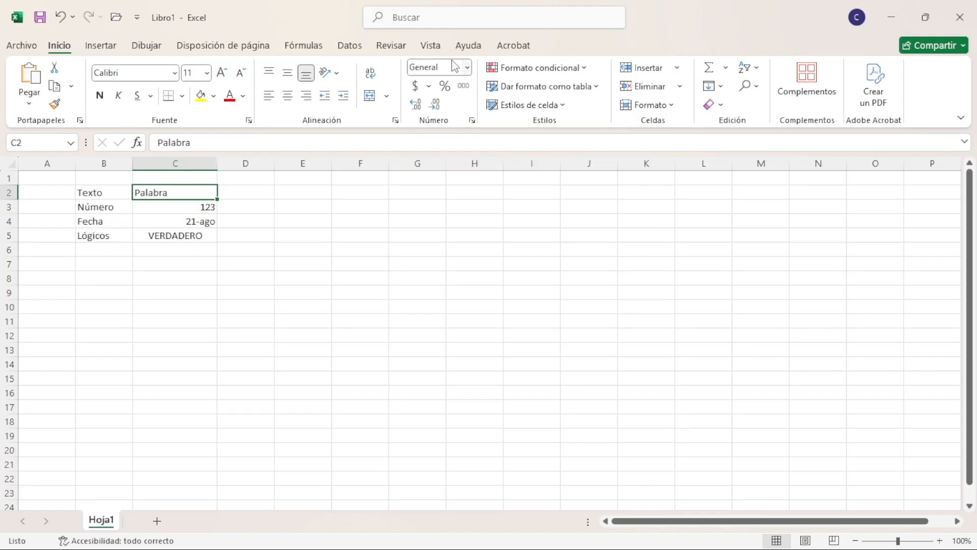
Apply the Número format to cell C3 and reduce it to zero decimals
left_click(183, 210)
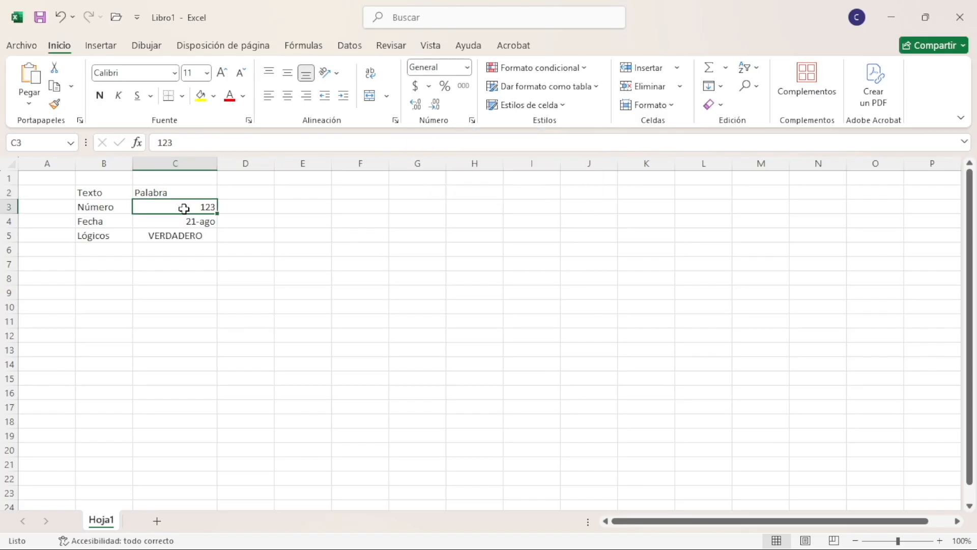
left_click(467, 66)
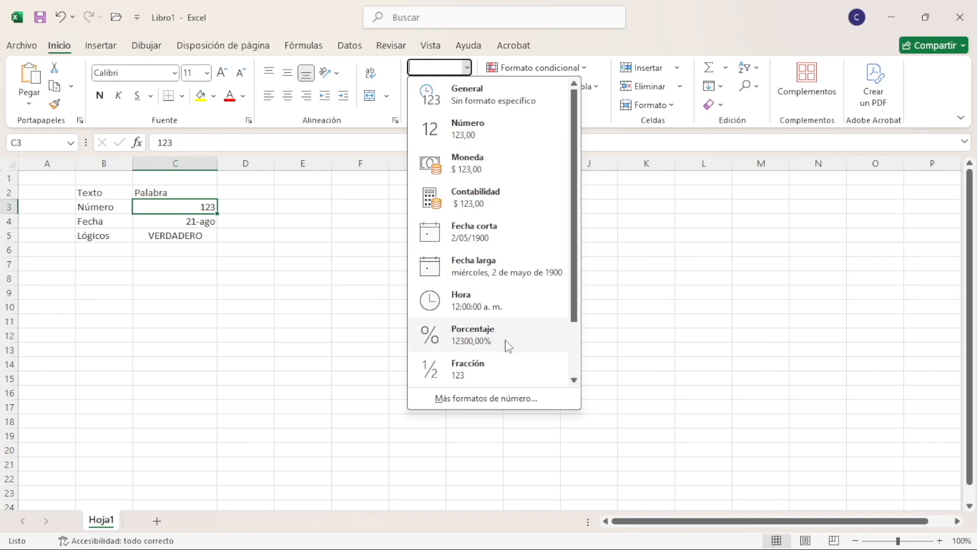
left_click(483, 132)
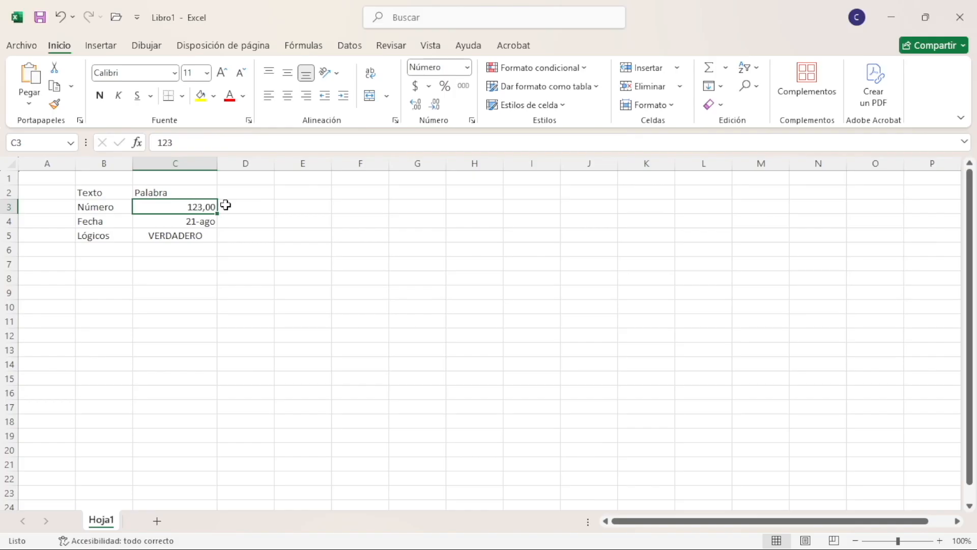
left_click(437, 107)
left_click(437, 107)
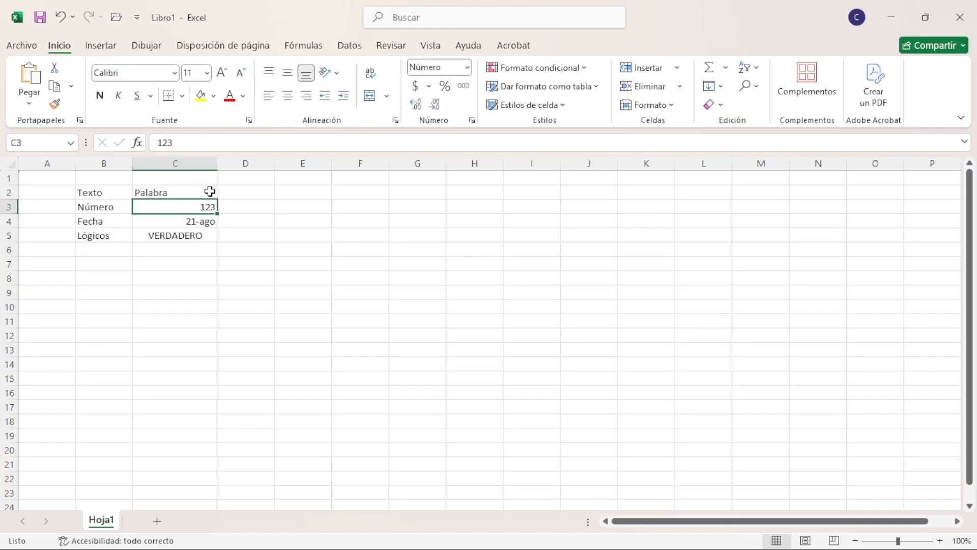
Increase cell C3 to two decimals and enter 123,54 in it
left_click(414, 104)
left_click(415, 104)
type("123")
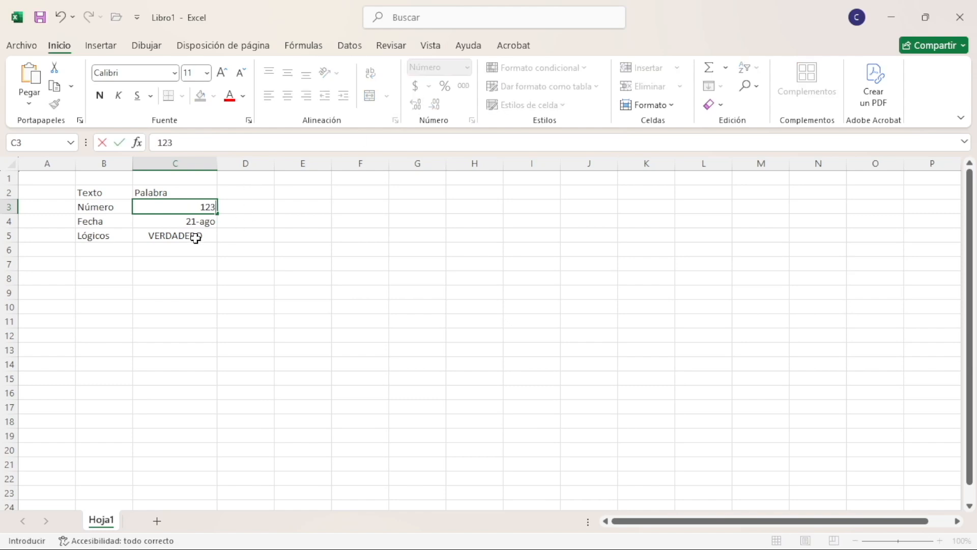
type(",54")
key("Return")
key("Up")
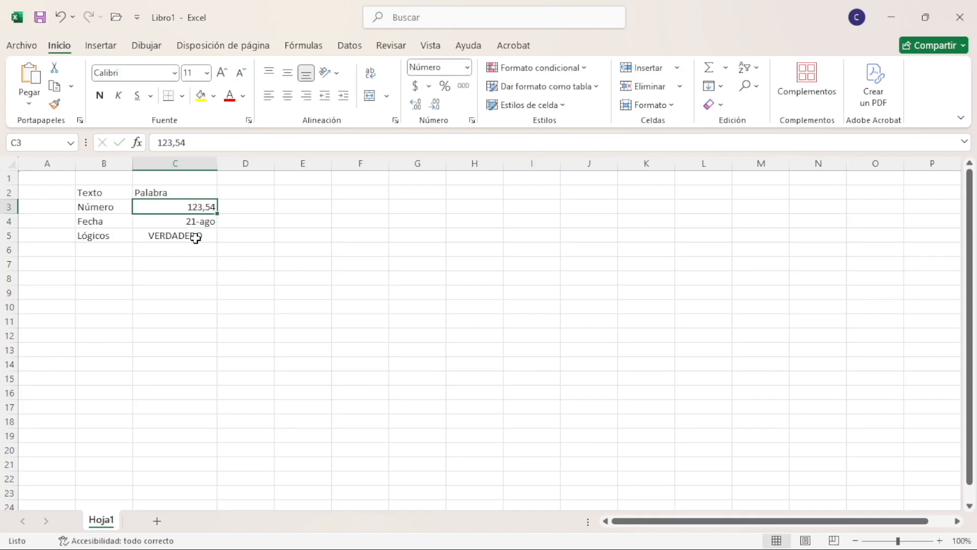
Reduce C3 to zero decimals, compare its display with the formula bar value, and set it to one decimal
left_click(434, 104)
left_click(434, 104)
left_click(243, 209)
left_click(208, 209)
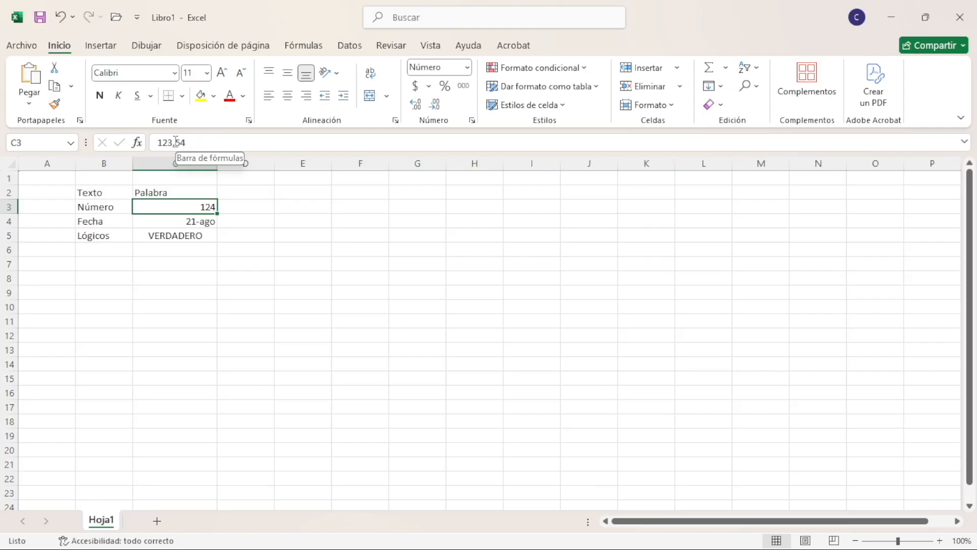
left_click(418, 106)
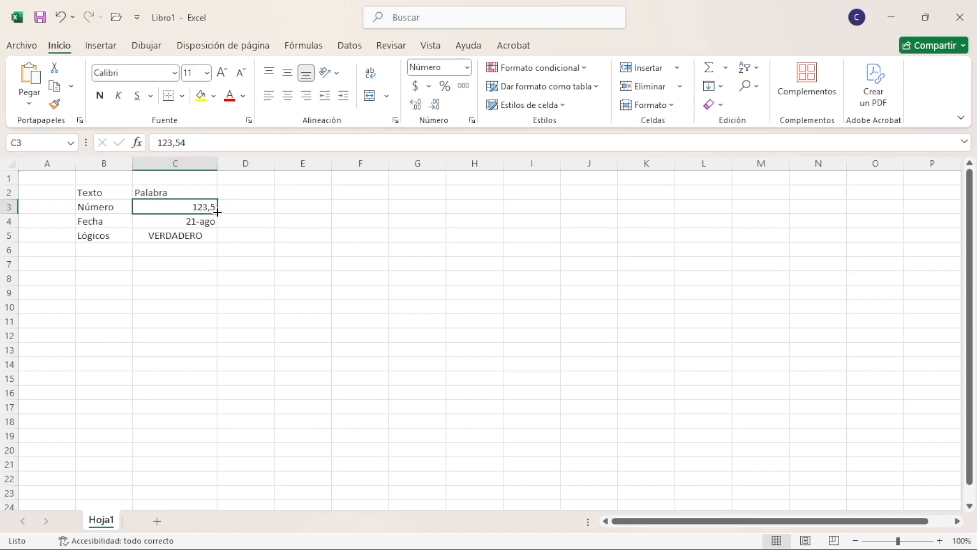
Change the value of cell C3 to 123,58 and reselect the cell
left_click(192, 144)
key("BackSpace")
type("8")
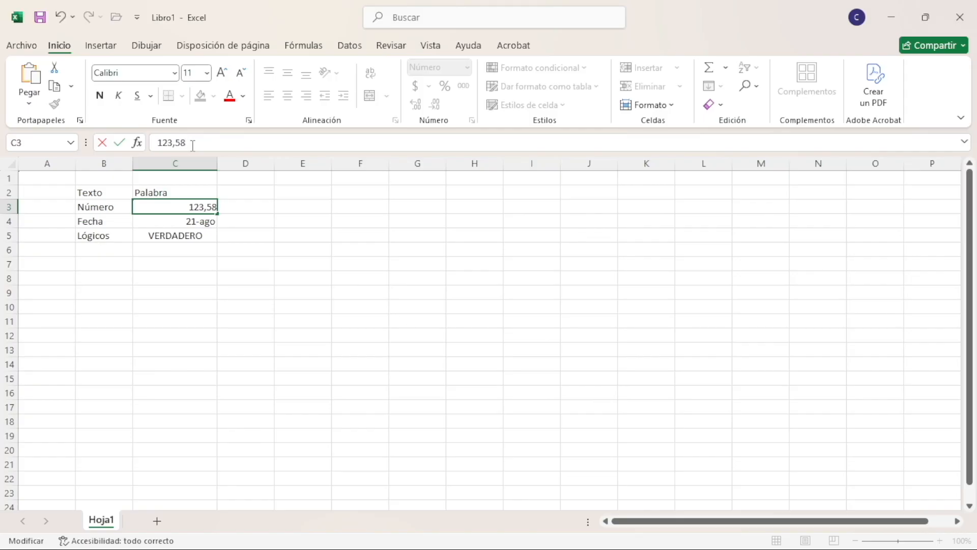
key("Return")
key("Up")
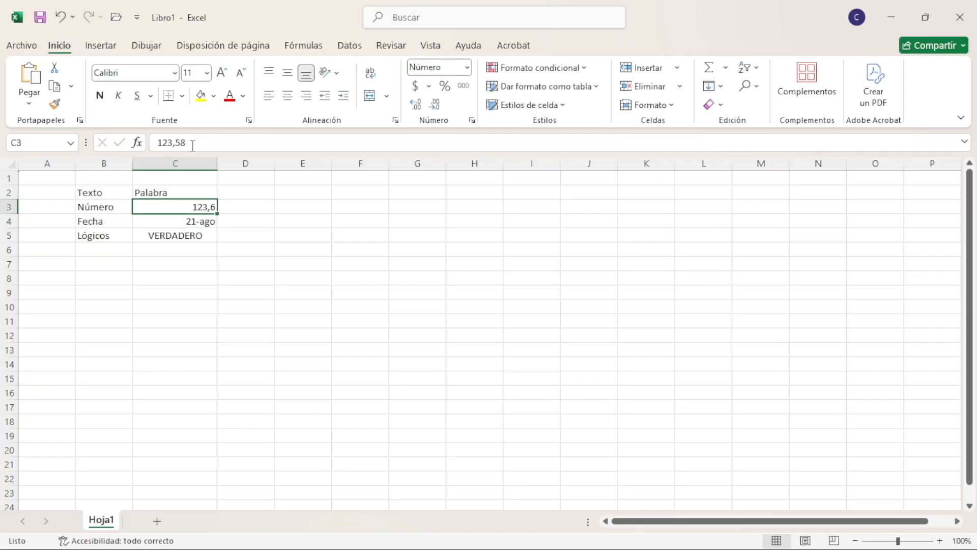
Apply the Fecha corta format to the date in cell C4
left_click(206, 224)
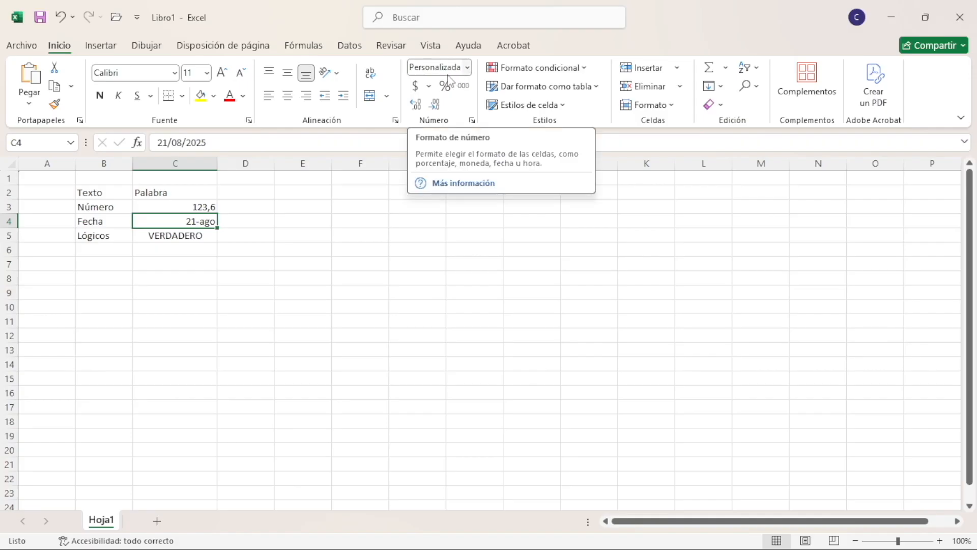
left_click(467, 68)
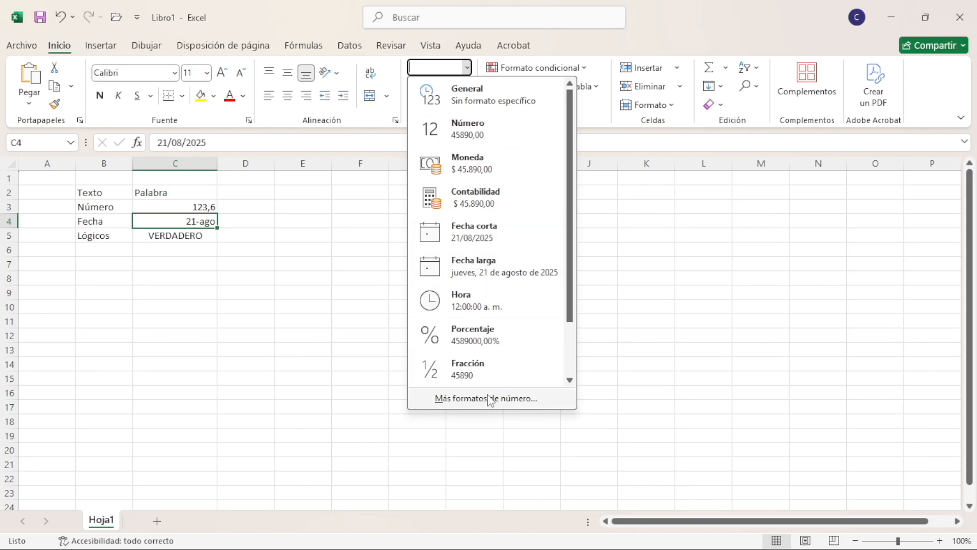
left_click(490, 235)
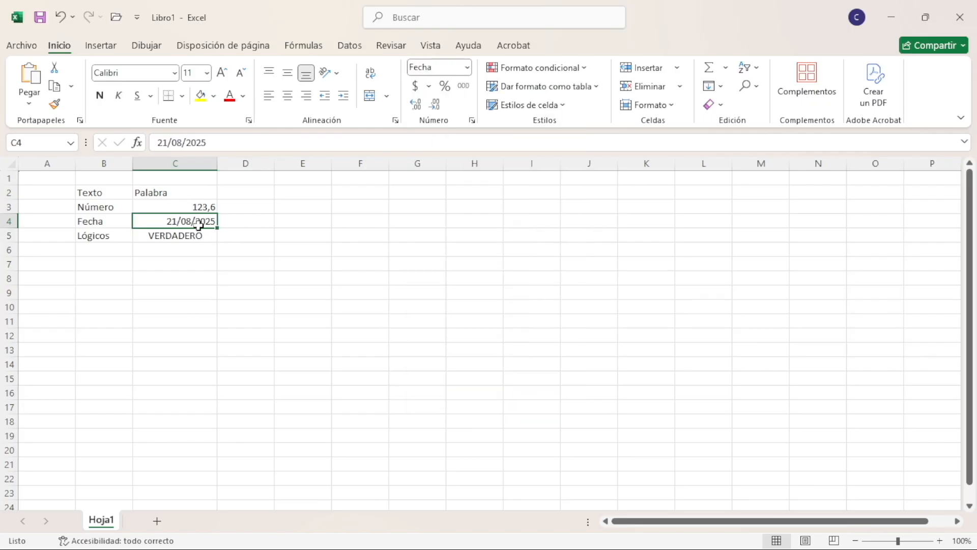
Change cell C4 to the Fecha larga format and widen column C to fit the full date
left_click(464, 67)
left_click(460, 265)
left_click_drag(221, 164, 298, 165)
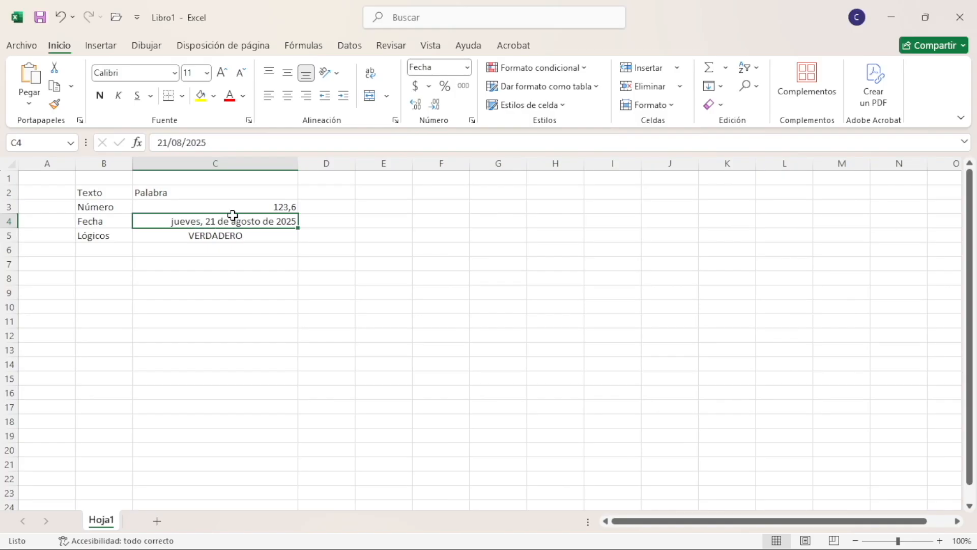
Open the full set of number formats for cell C4 and move the dialog clear of the data
left_click(466, 70)
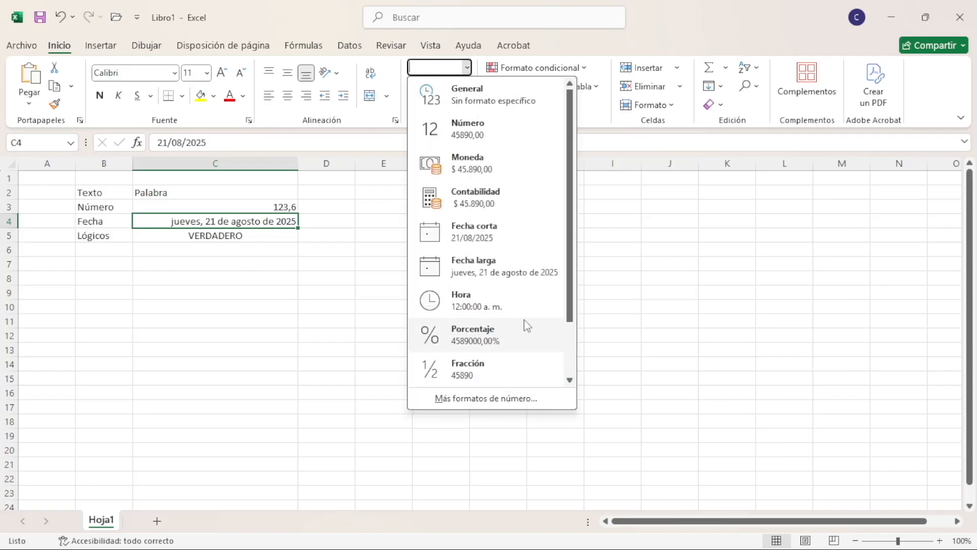
scroll(527, 326, "down", 1)
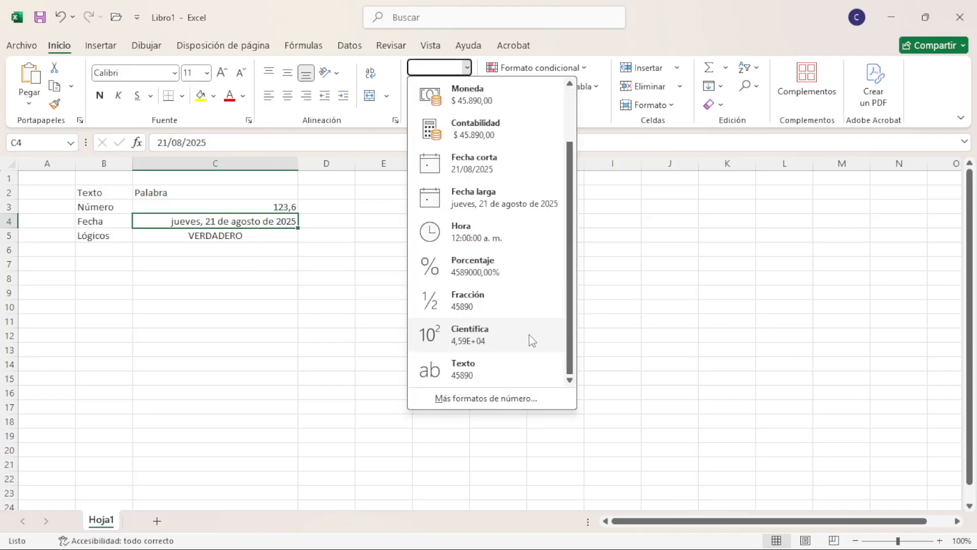
left_click(480, 403)
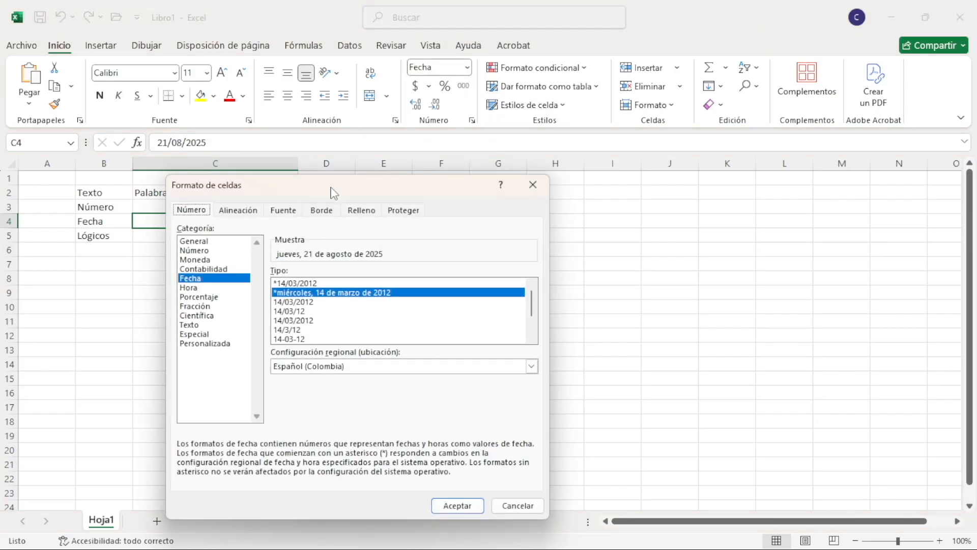
left_click_drag(344, 186, 601, 109)
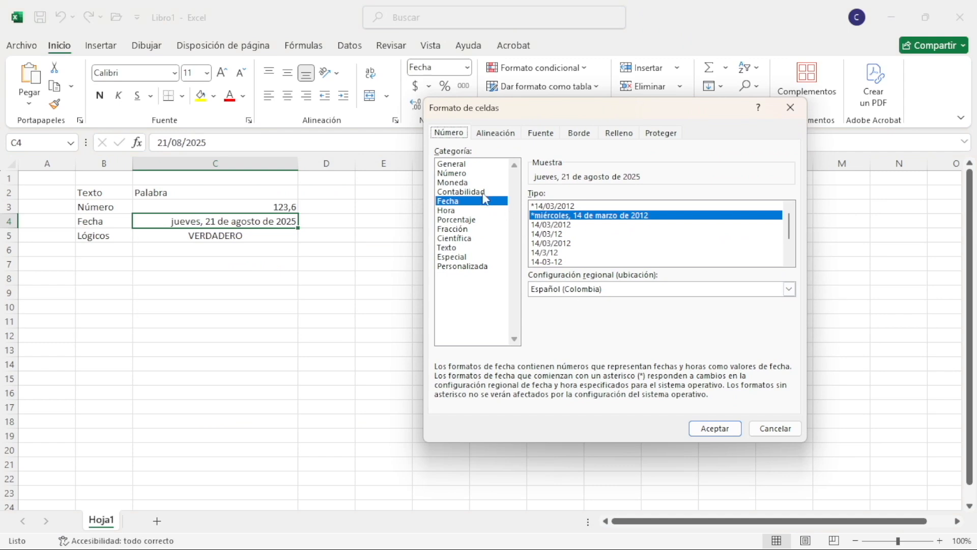
Preview several Fecha types for cell C4, including 14/03/12, 2012-03-14 and the long date, ending on *14/03/2012
left_click(565, 225)
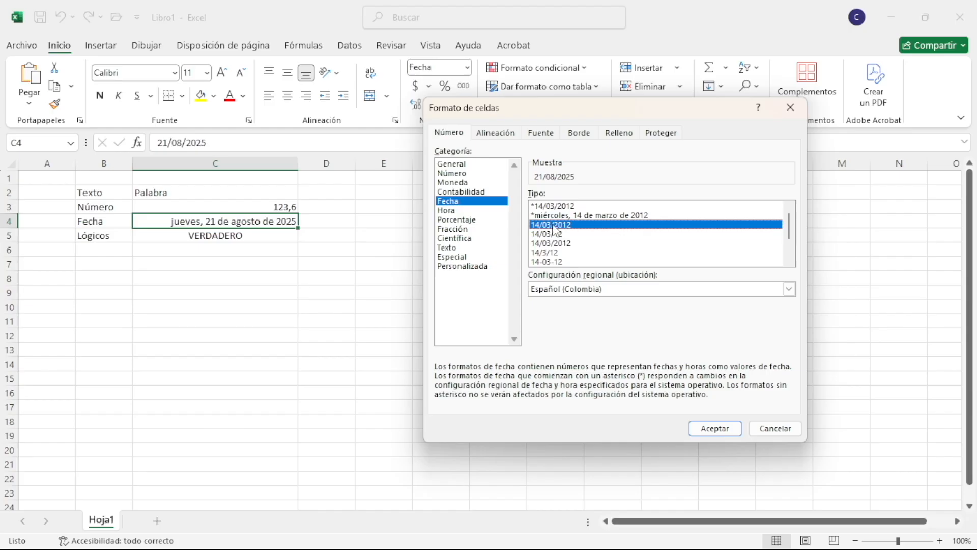
left_click(566, 234)
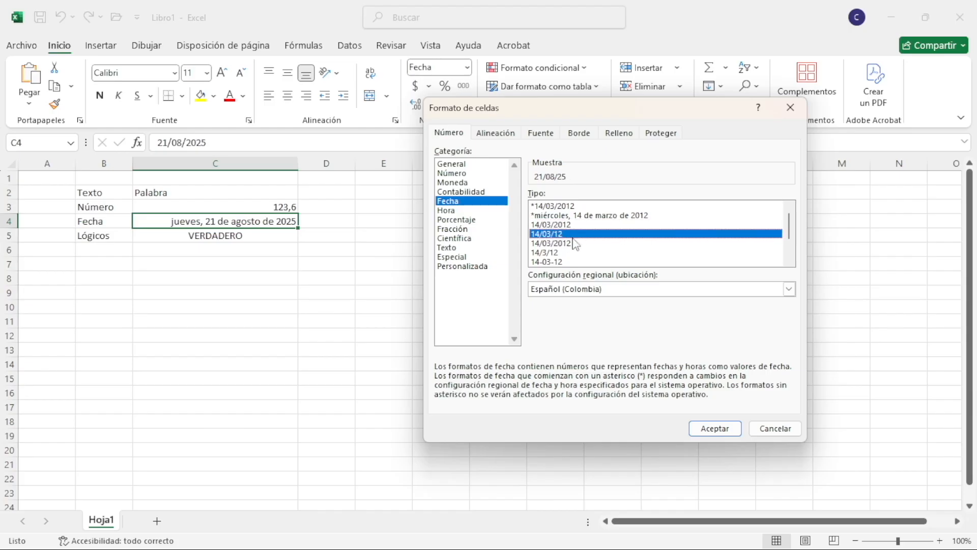
scroll(575, 249, "down", 1)
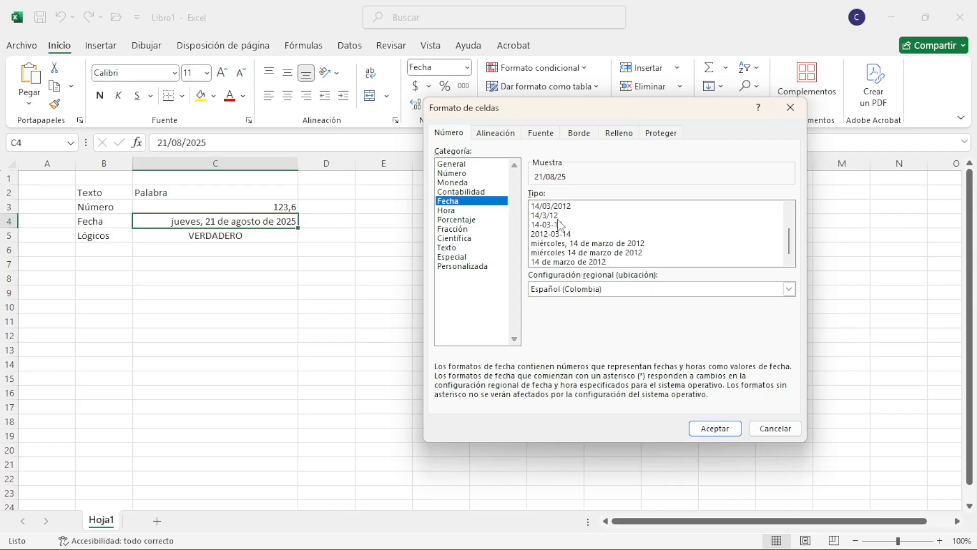
left_click(540, 227)
left_click(558, 235)
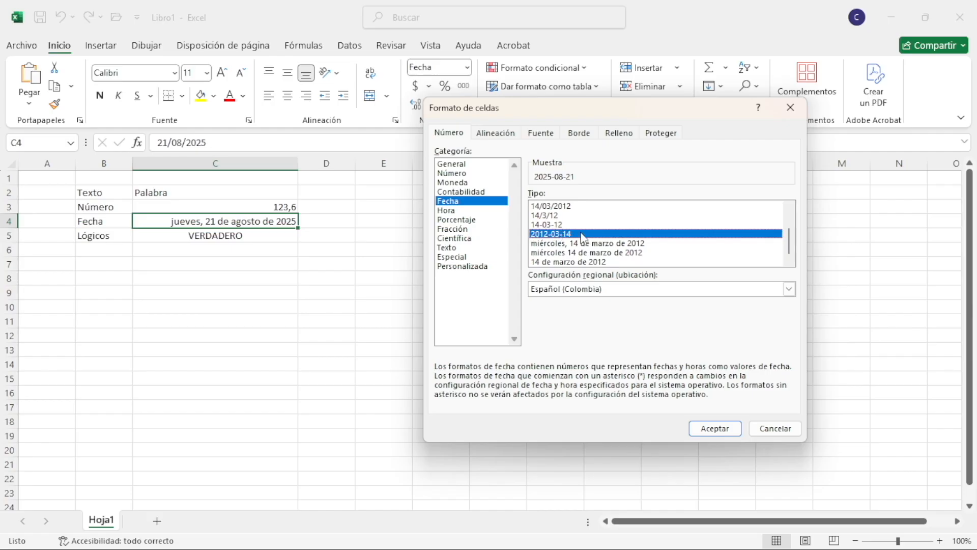
left_click(593, 243)
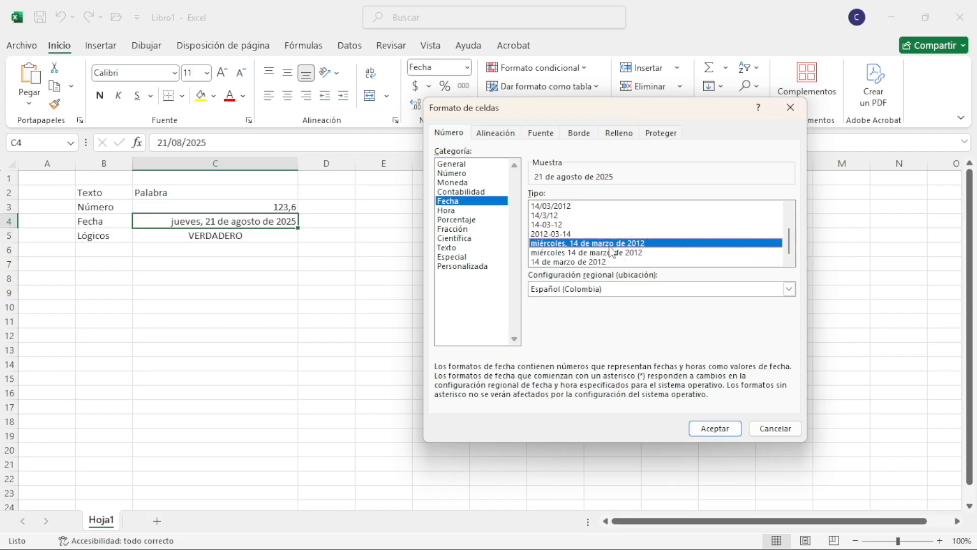
left_click(591, 233)
scroll(591, 232, "up", 2)
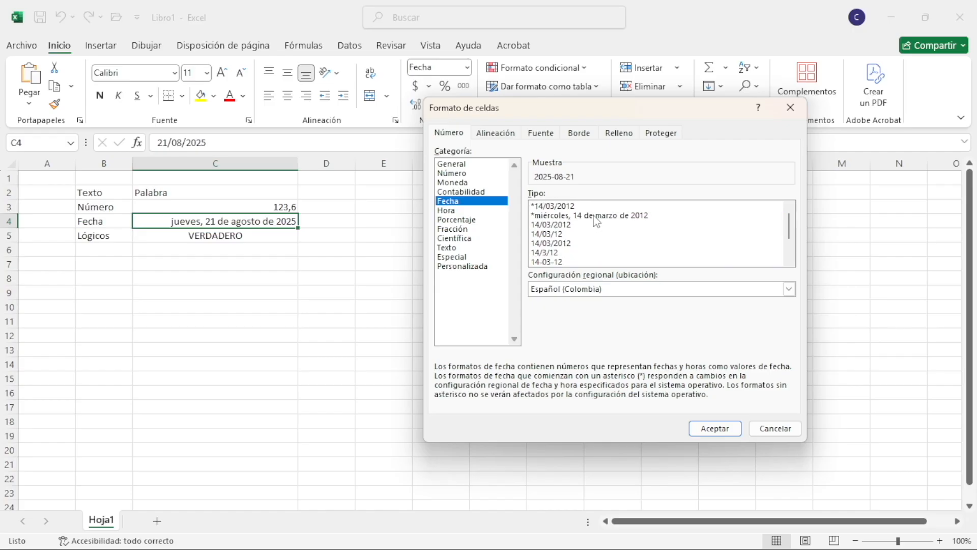
left_click(560, 207)
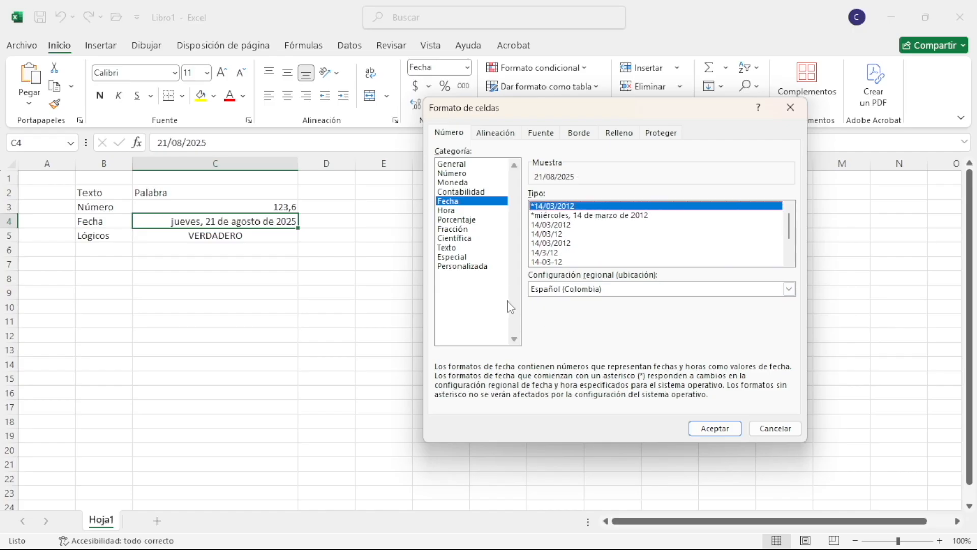
Give cell C4 the custom date format mm/dd/yyyy, based on the d/mm/yyyy code
left_click(474, 265)
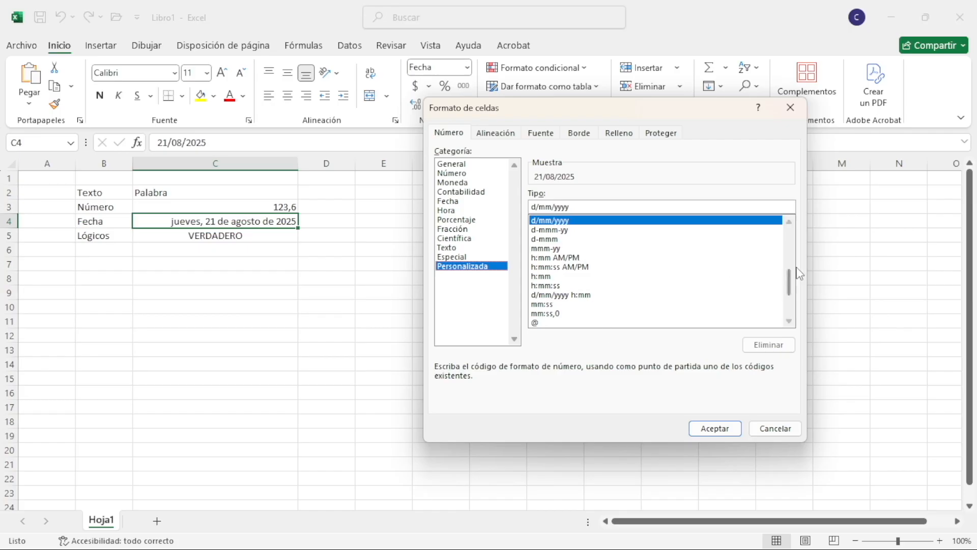
mouse_move(789, 281)
left_mouse_down()
mouse_move(801, 256)
mouse_move(795, 231)
mouse_move(793, 304)
mouse_move(788, 275)
left_mouse_up()
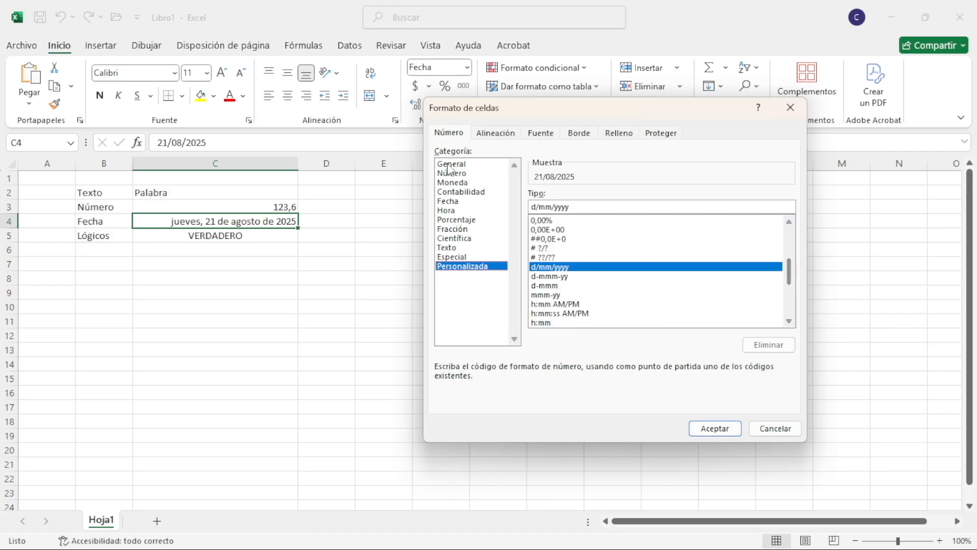
left_click(537, 207)
key("BackSpace")
key("Delete")
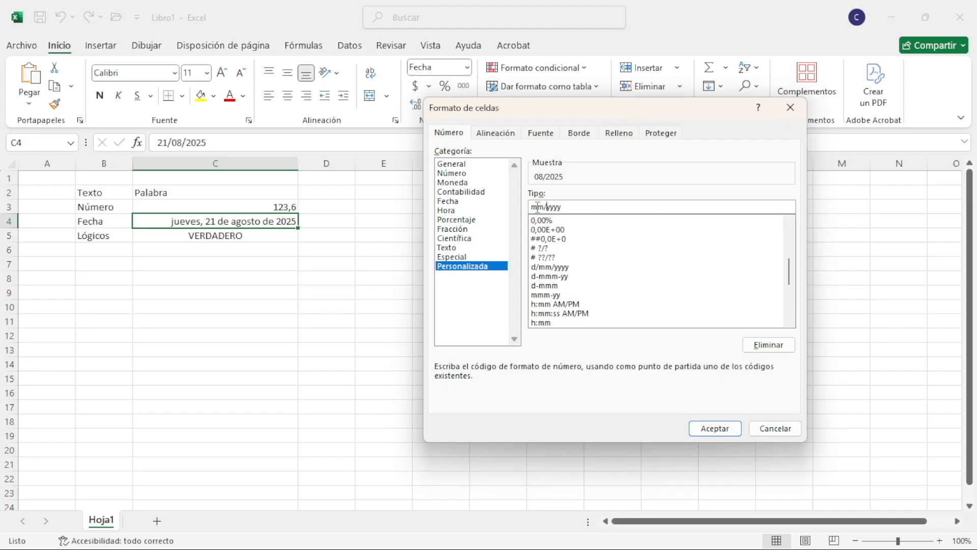
type("dd/")
left_click(721, 430)
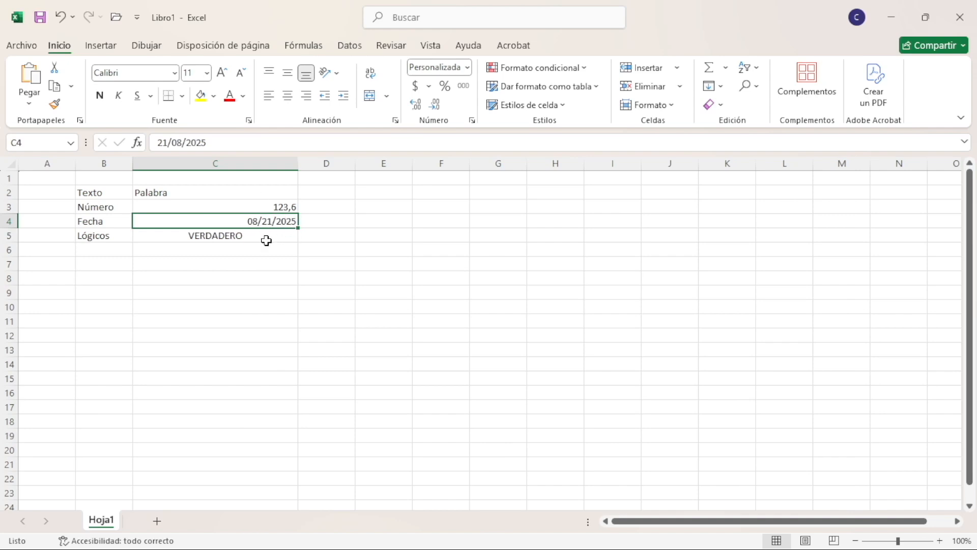
Open the custom number formats for cell C3 and go to the beginning of the code list
left_click(275, 208)
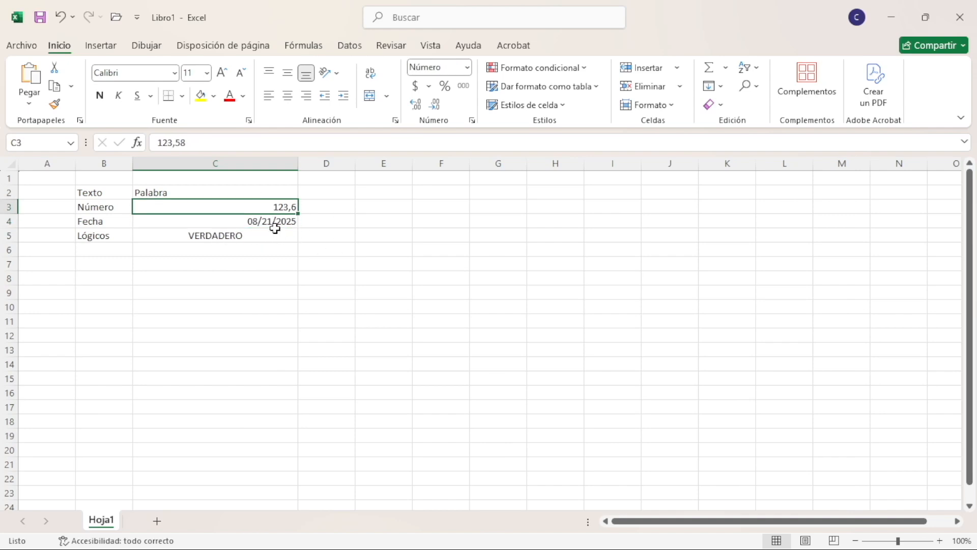
left_click(275, 223)
left_click(284, 209)
left_click(466, 67)
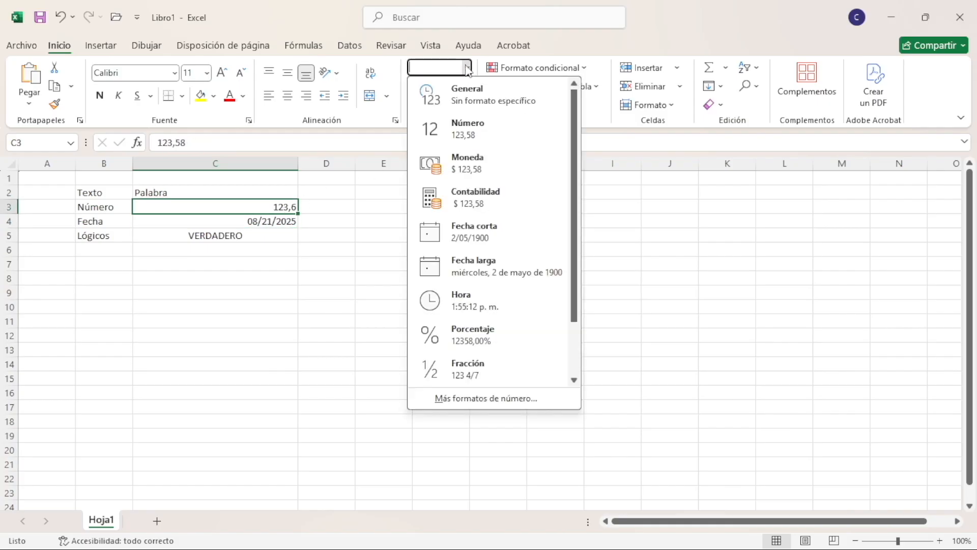
left_click(493, 400)
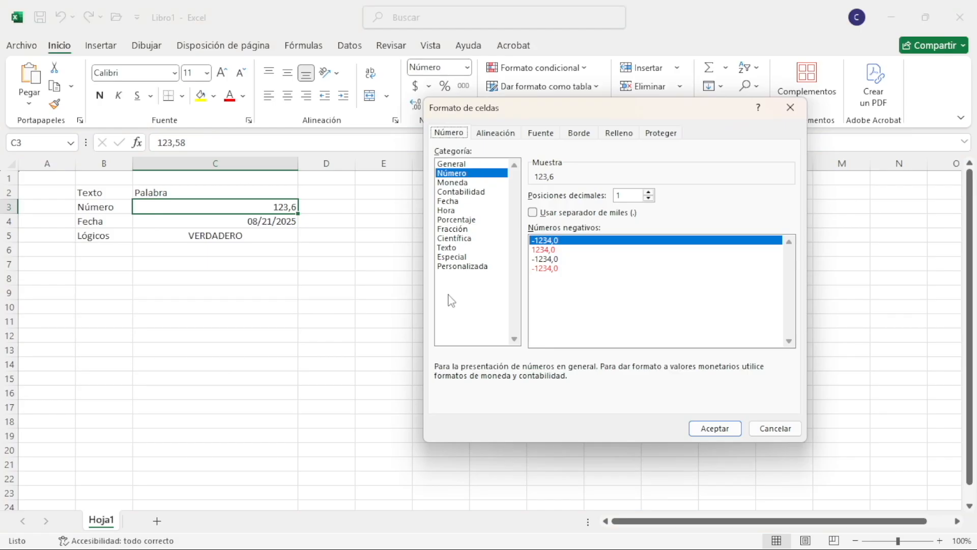
left_click(471, 266)
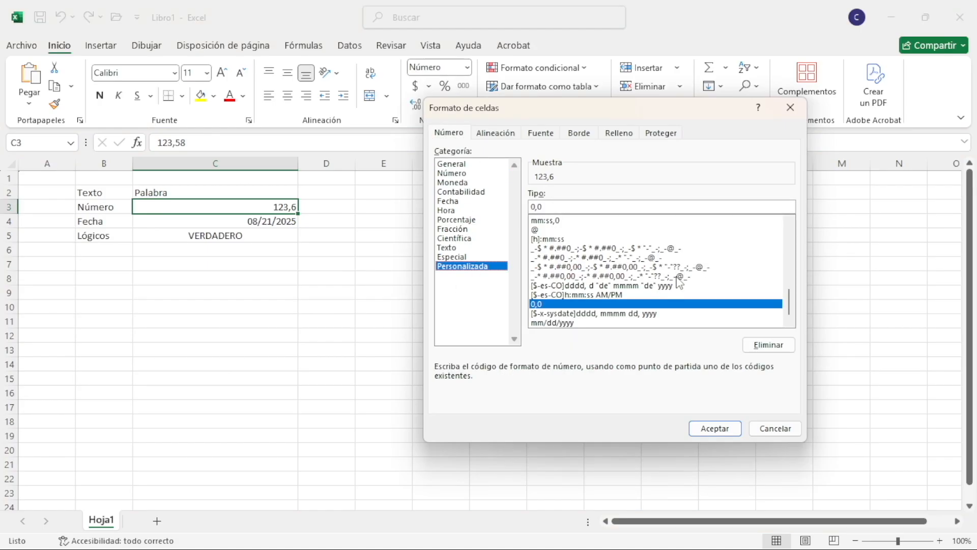
left_click_drag(793, 302, 797, 224)
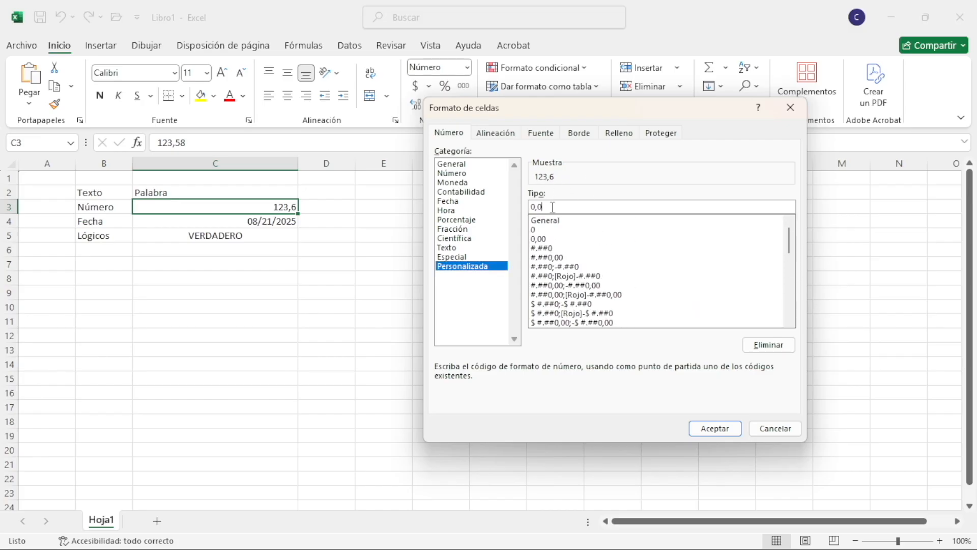
Preview the custom number codes on cell C3, comparing 0,00, #.##0, #.##0,00 and the variants with [Rojo] negatives
left_click(541, 248)
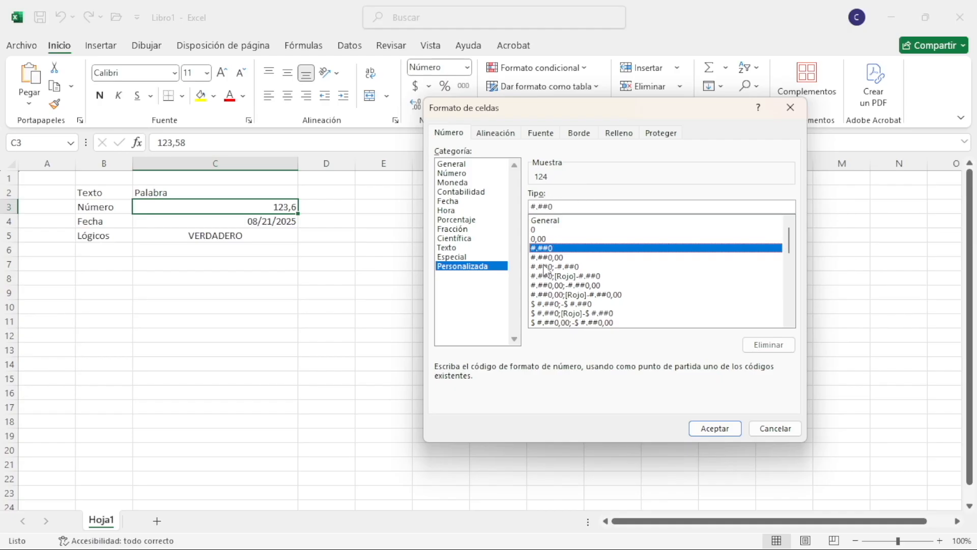
left_click(548, 257)
left_click(559, 266)
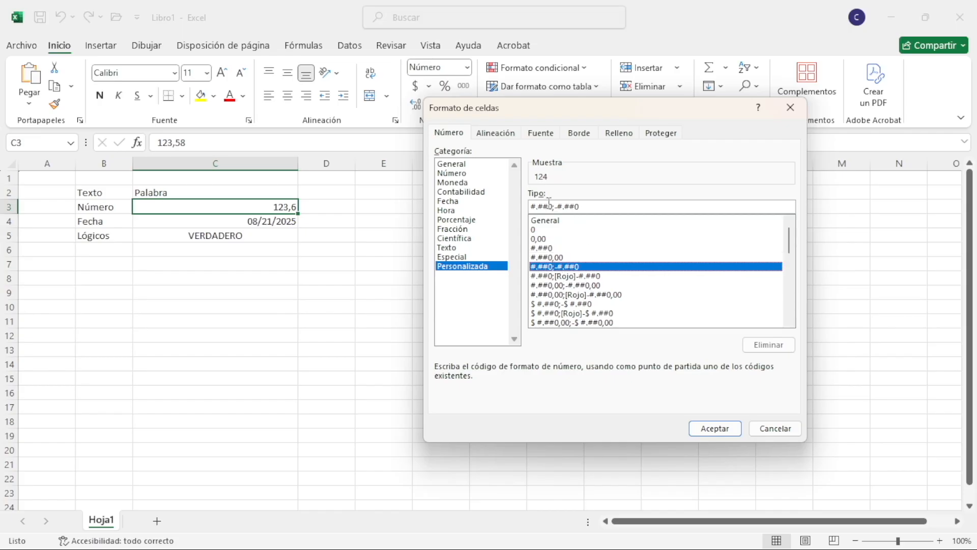
left_click(567, 277)
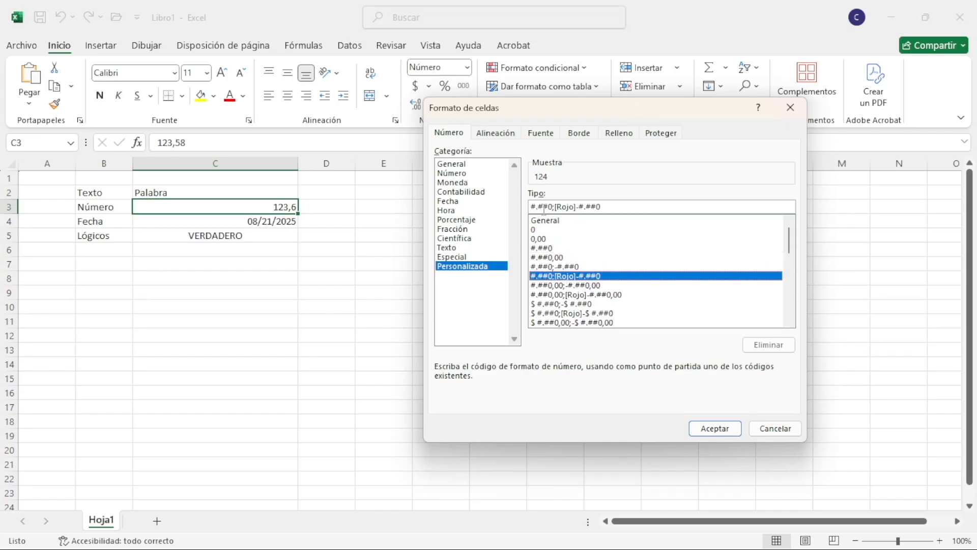
left_click(543, 226)
left_click(543, 239)
left_click(543, 257)
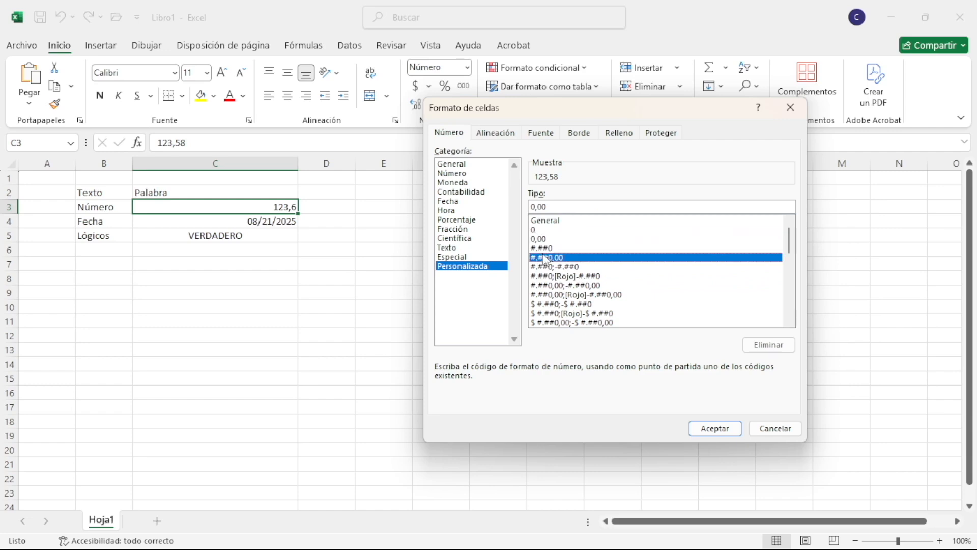
left_click(545, 238)
left_click(548, 248)
left_click(550, 267)
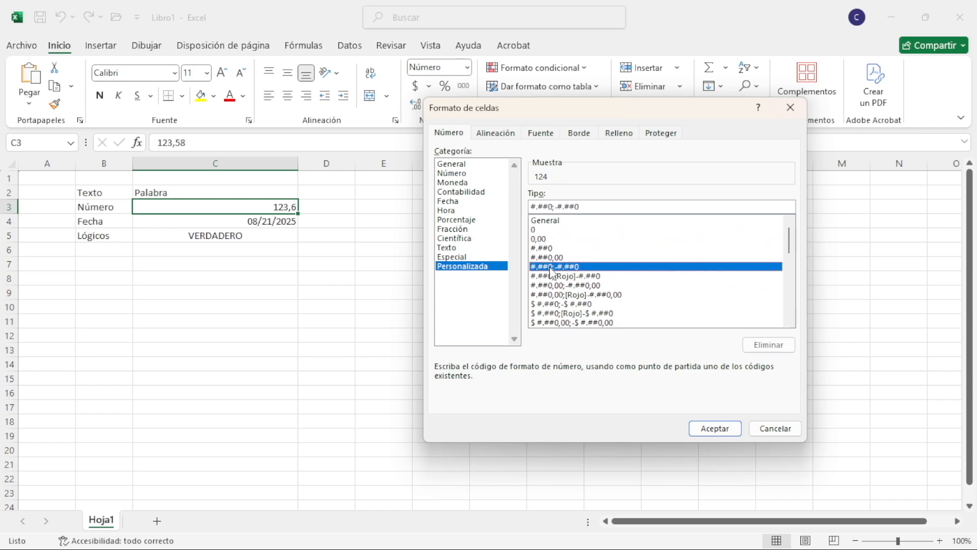
left_click(562, 277)
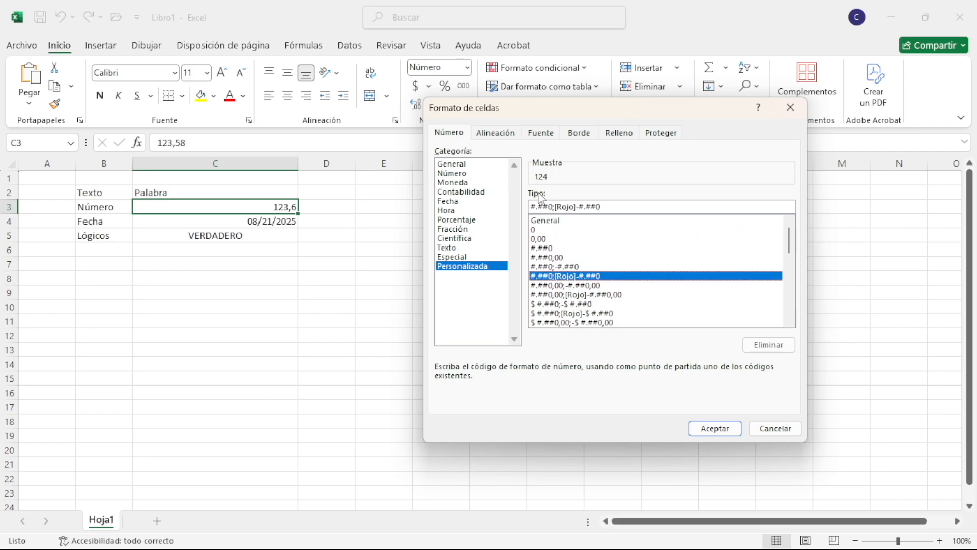
left_click(569, 268)
left_click(569, 284)
left_click(568, 295)
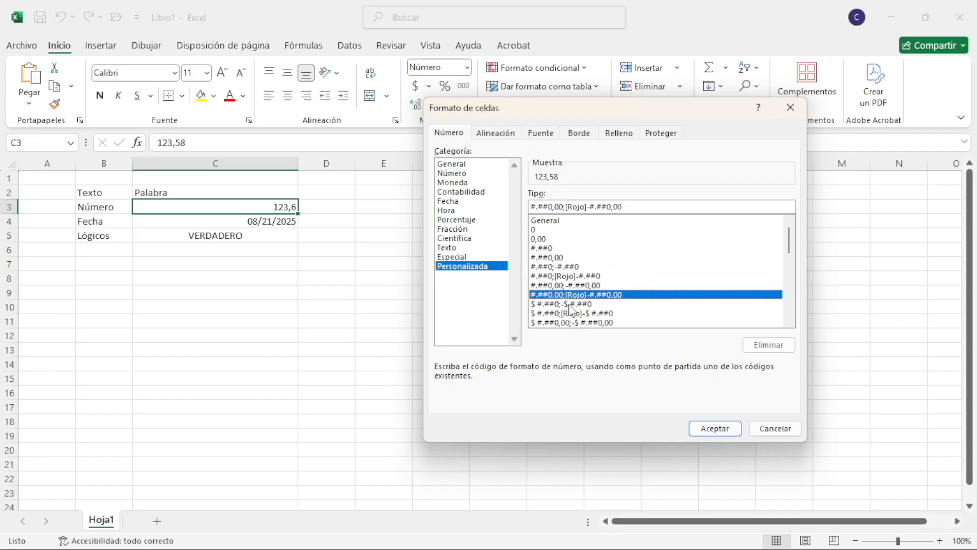
Preview the currency codes $ #.##0 with and without [Rojo] negatives and the mm/dd/yyyy code on cell C3
left_click(580, 304)
left_click(595, 313)
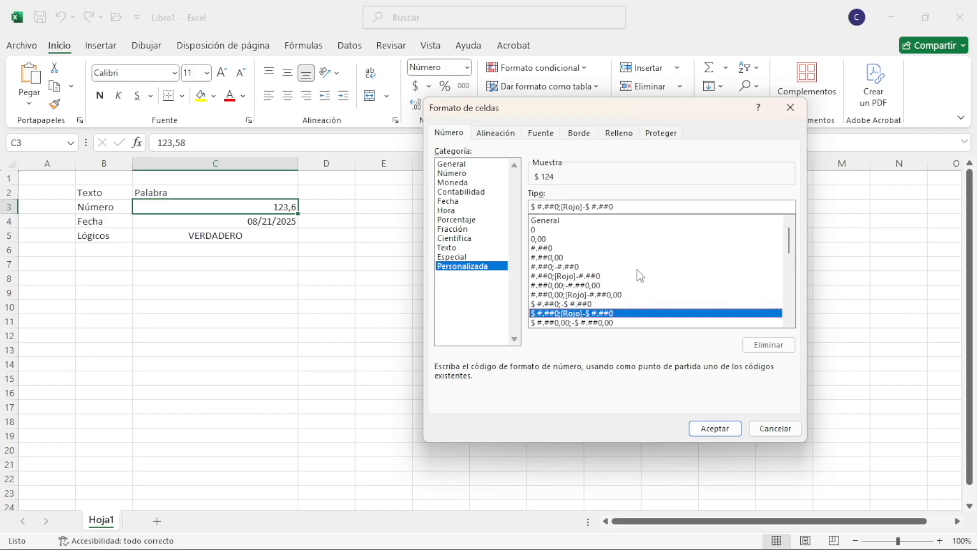
scroll(641, 275, "down", 15)
left_click(550, 323)
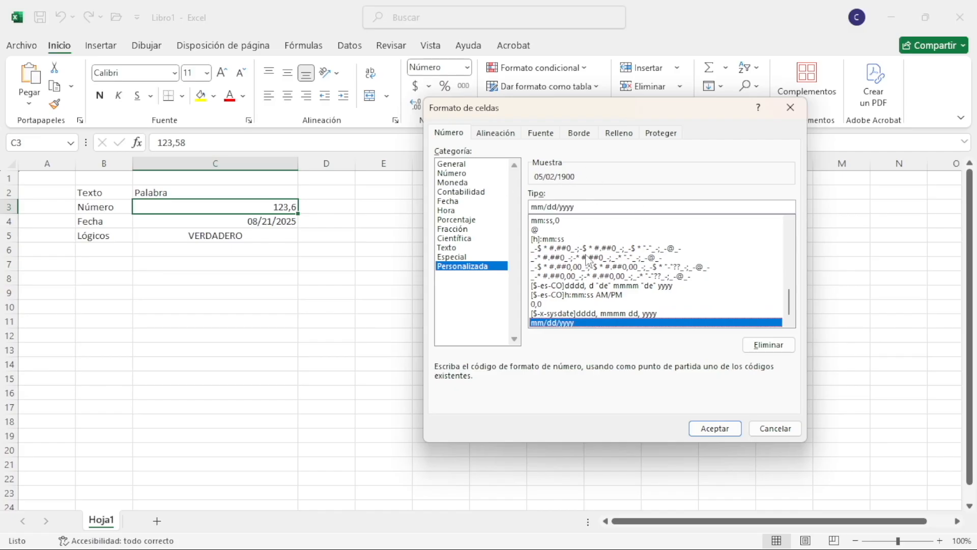
Apply the custom format code 0,00 to cell C3
scroll(586, 260, "up", 15)
left_click(540, 239)
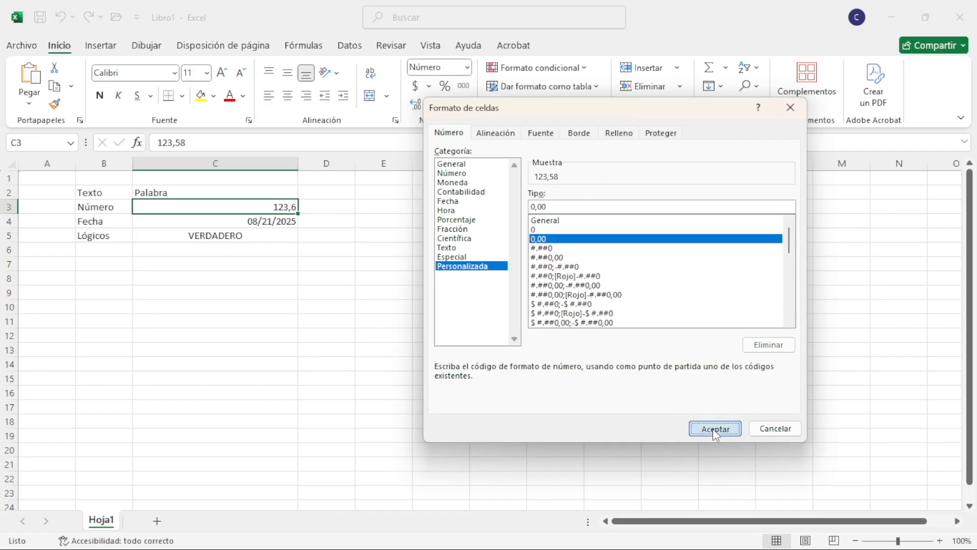
left_click(715, 429)
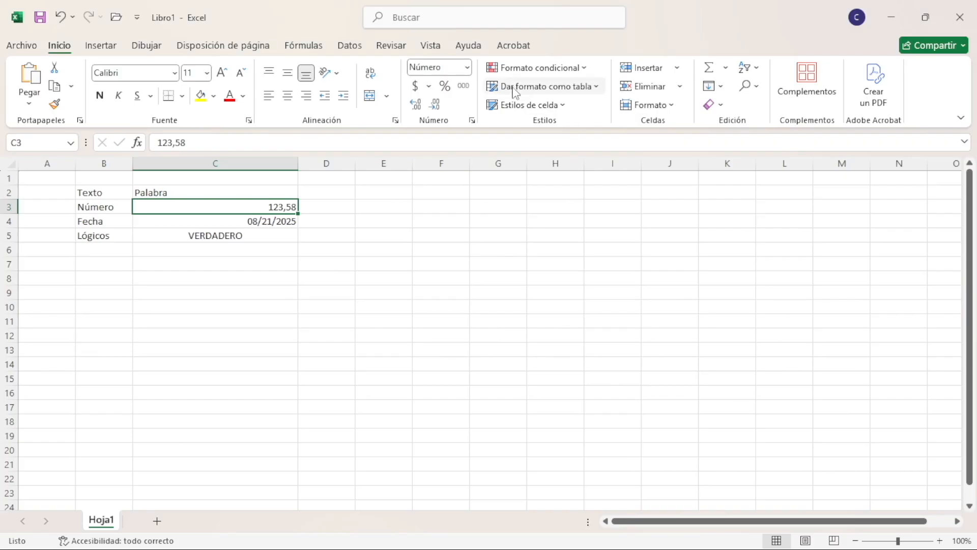
Enter 0,5 in cell D3 and format it as a percentage
left_click(343, 207)
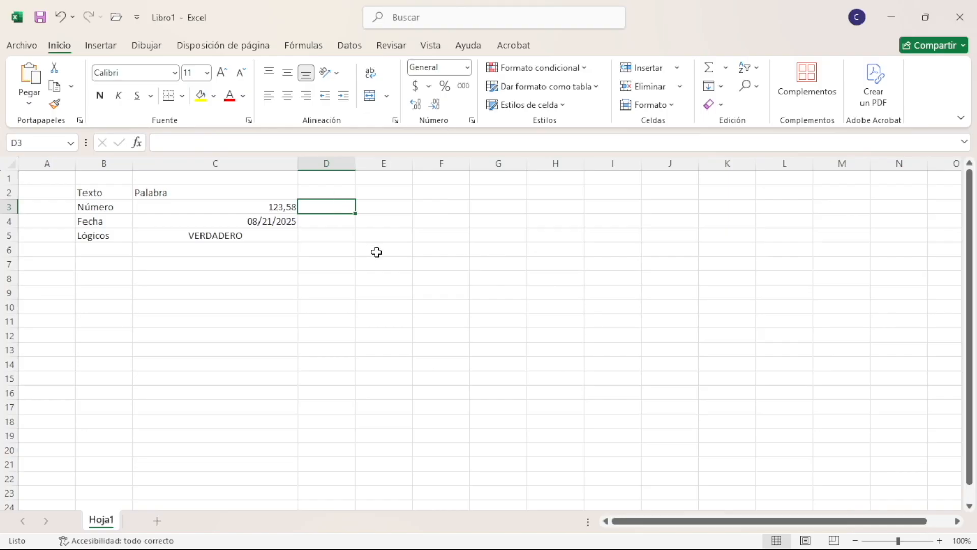
type("0,5")
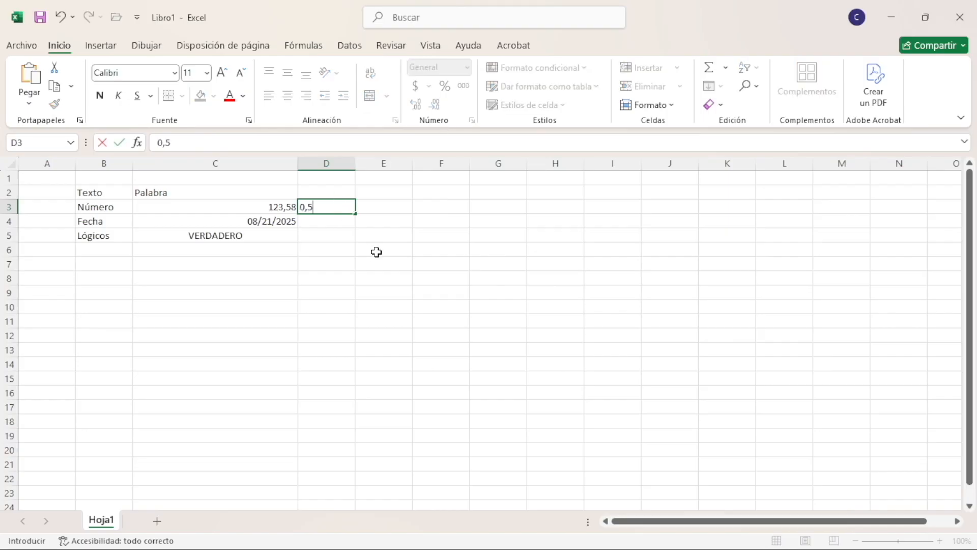
key("Return")
left_click(324, 205)
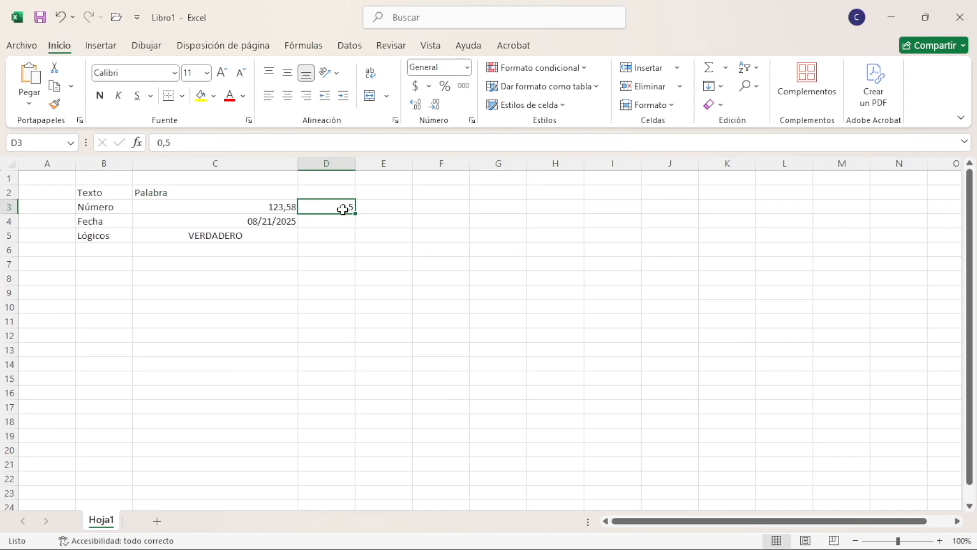
left_click(446, 87)
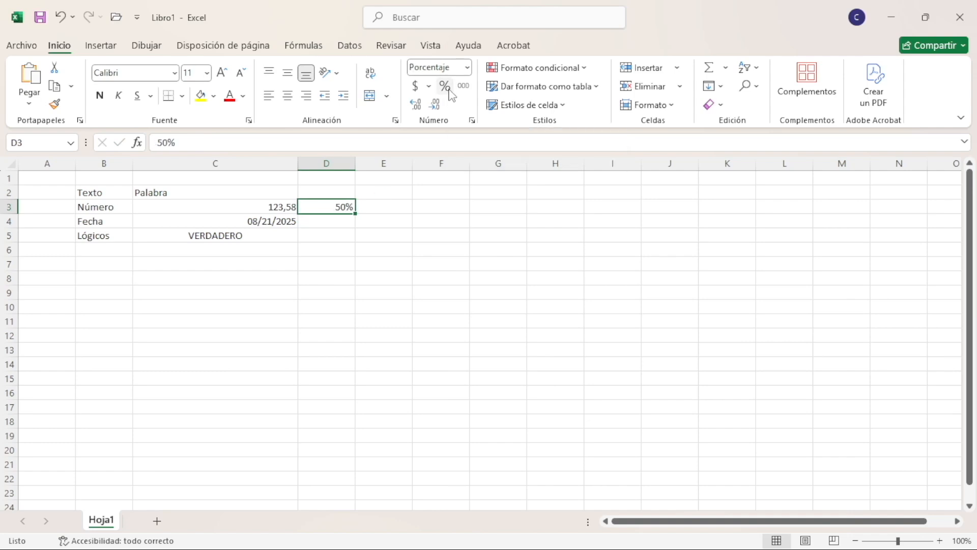
left_click(345, 218)
Browse the accounting currency symbols for cell D3 and apply the $ Español (Colombia) accounting format
left_click(344, 207)
left_click(429, 86)
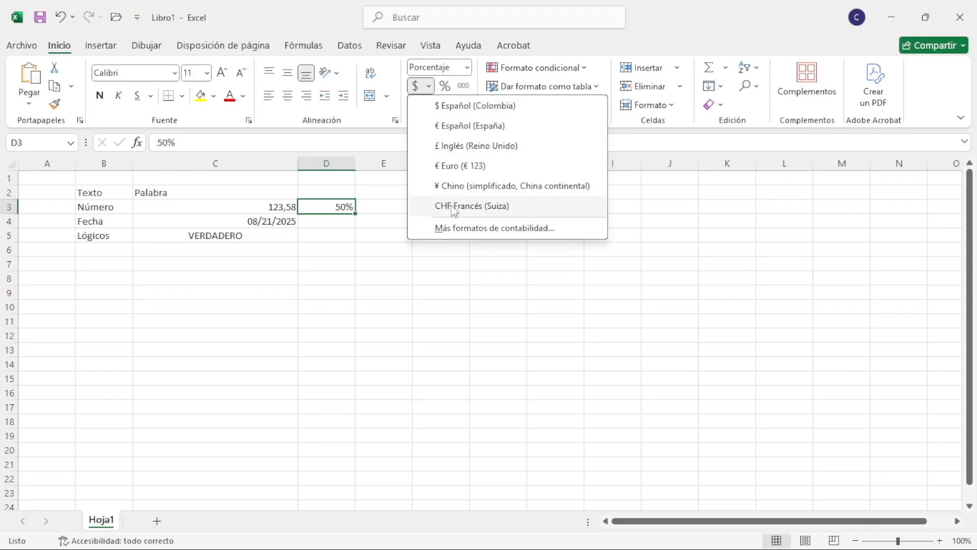
left_click(461, 230)
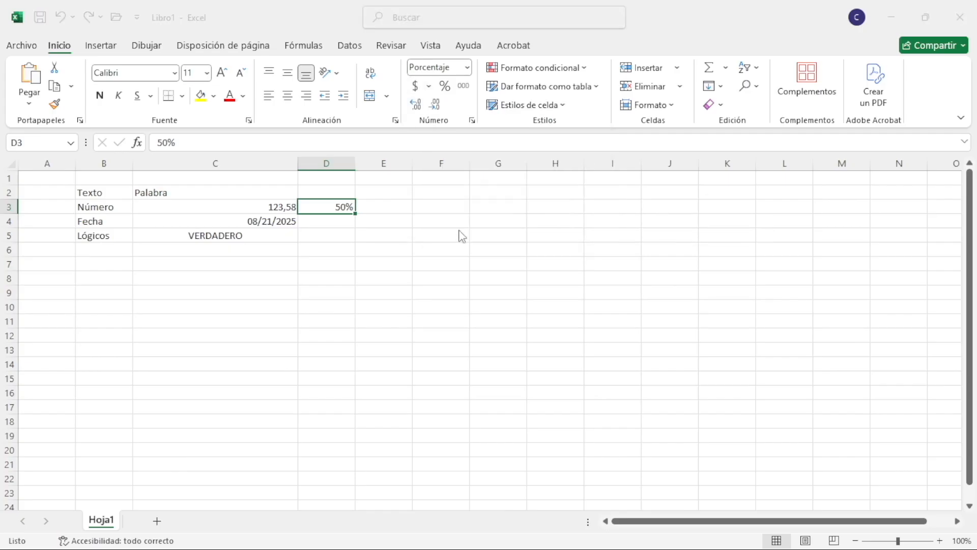
left_click(473, 192)
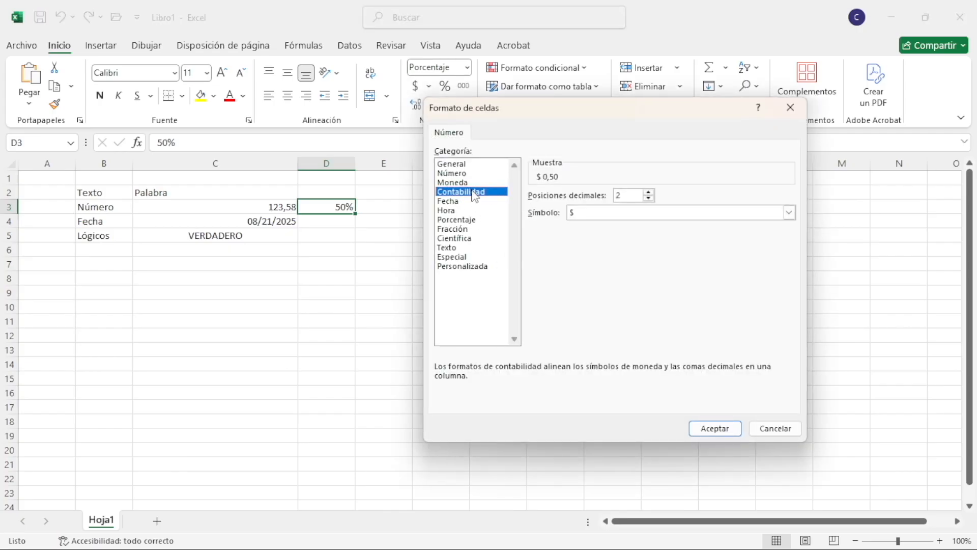
left_click(788, 212)
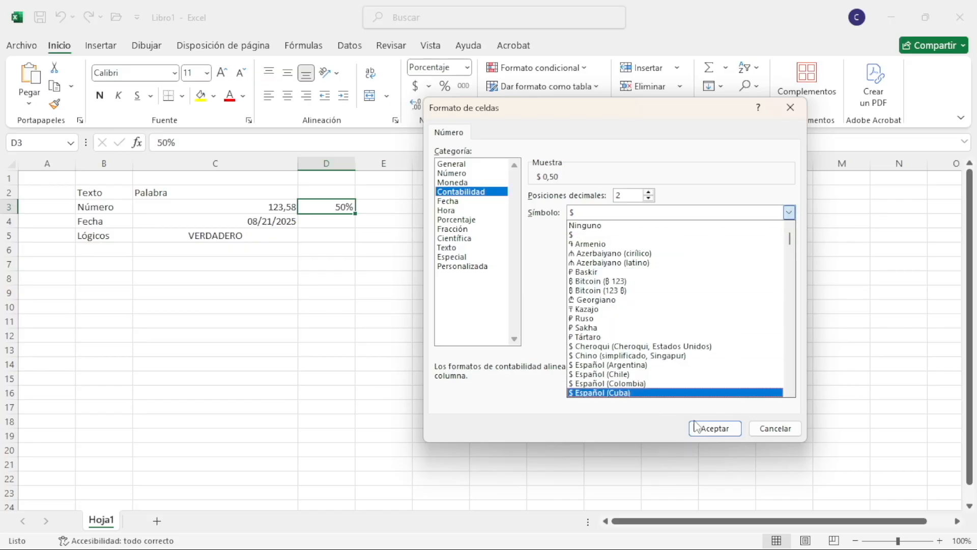
left_click(762, 427)
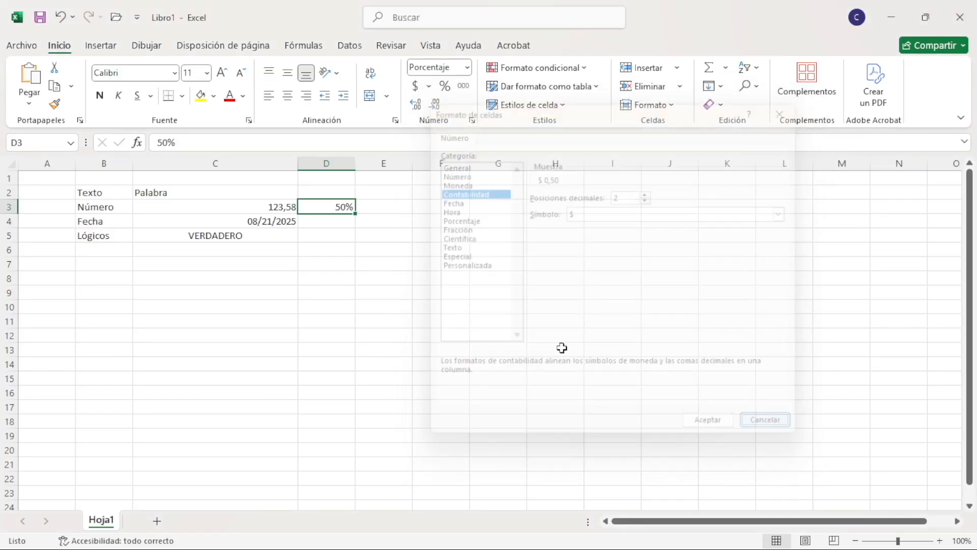
left_click(429, 86)
left_click(472, 107)
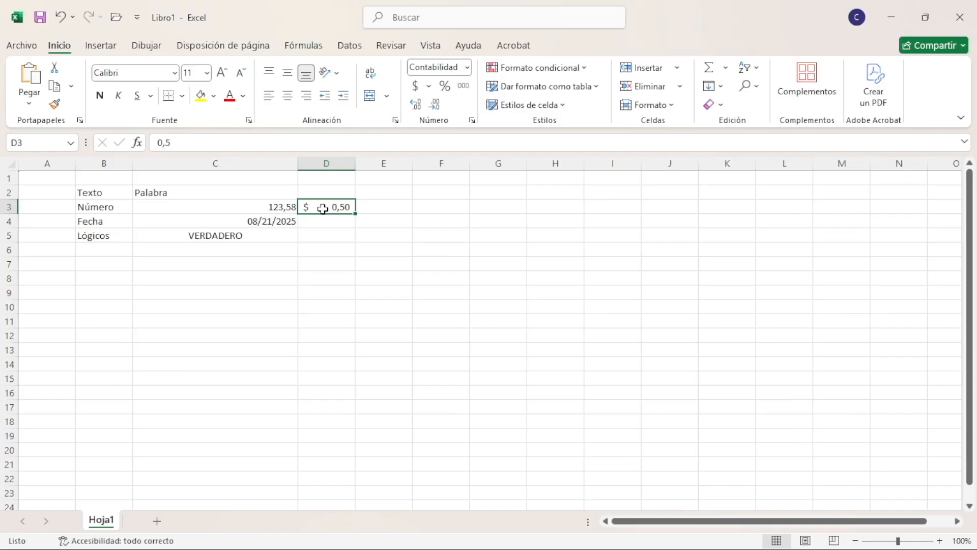
Enter 0,4 in cell E3 and format it as a percentage
left_click(381, 207)
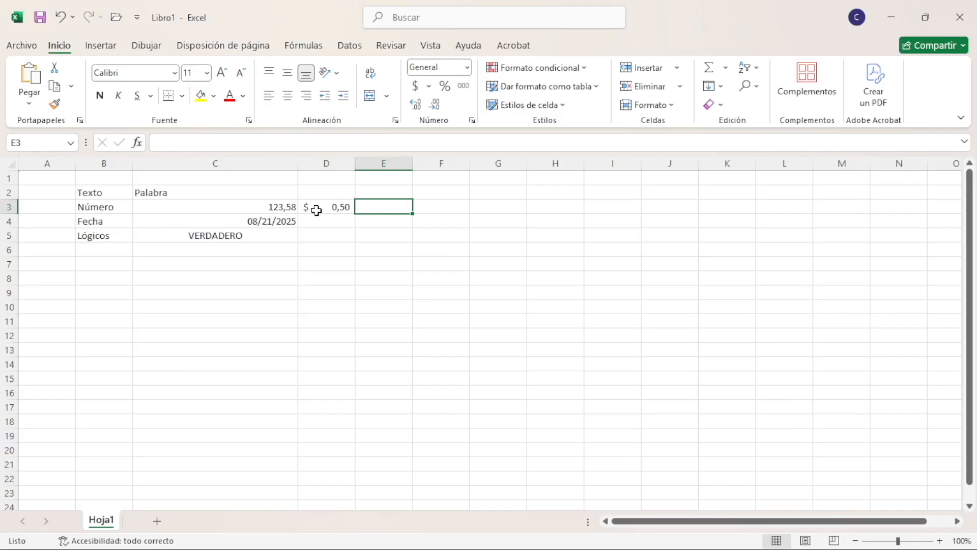
type("0,")
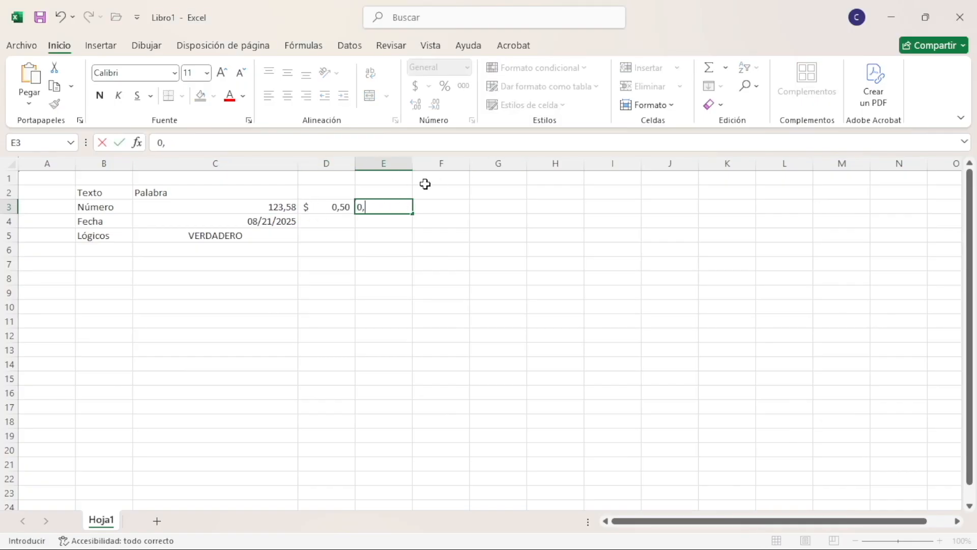
type("4")
key("Return")
left_click(392, 208)
left_click(445, 86)
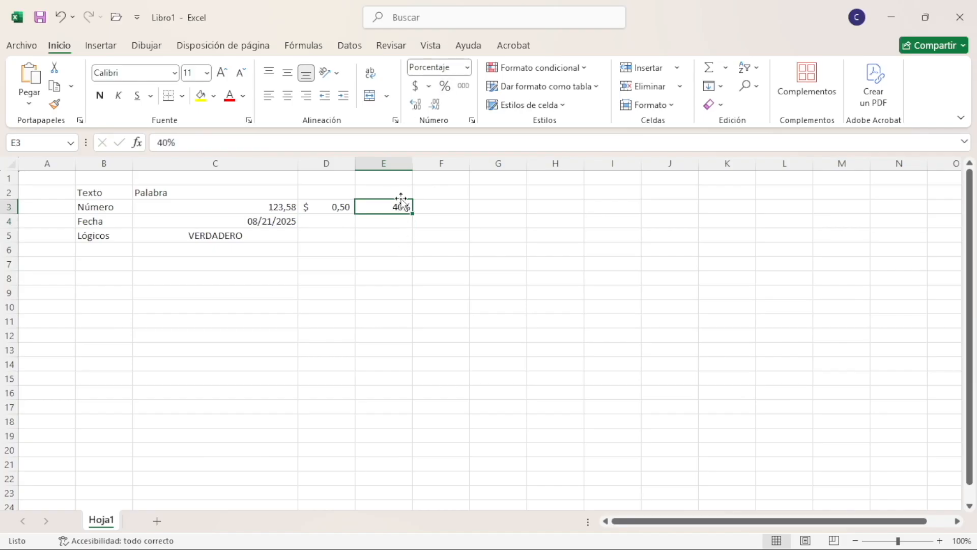
left_click(455, 209)
left_click(237, 231)
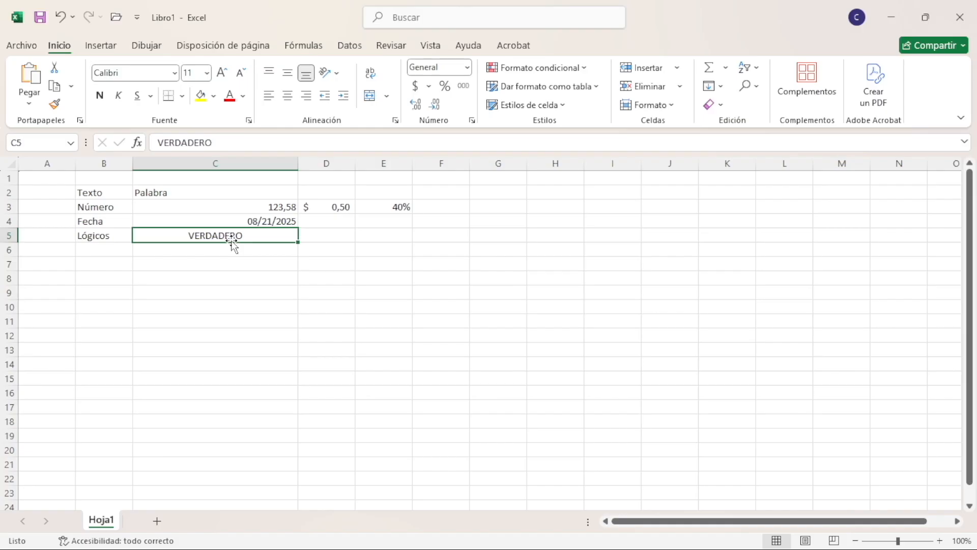
key("Right")
key("Right")
key("Up")
key("Right")
key("Up")
key("Up")
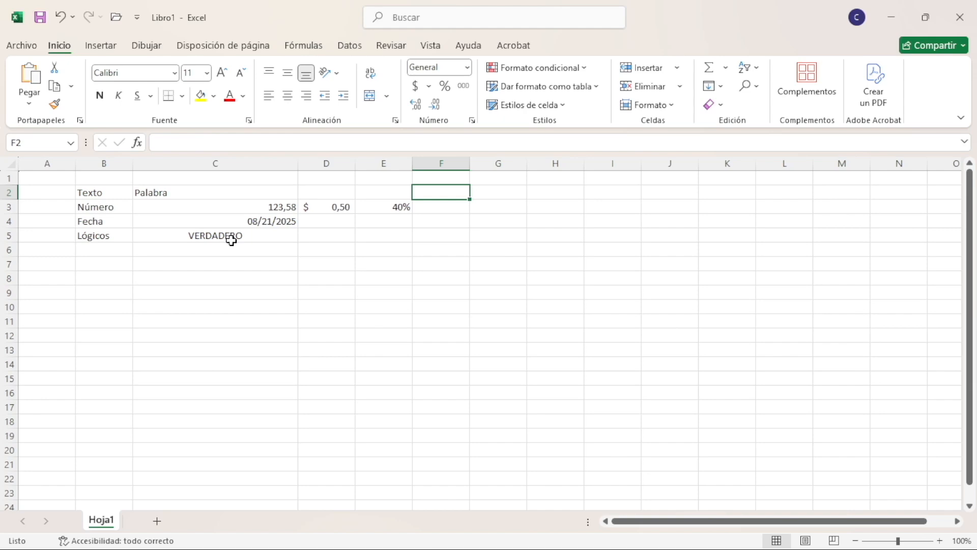
key("Right")
key("Left")
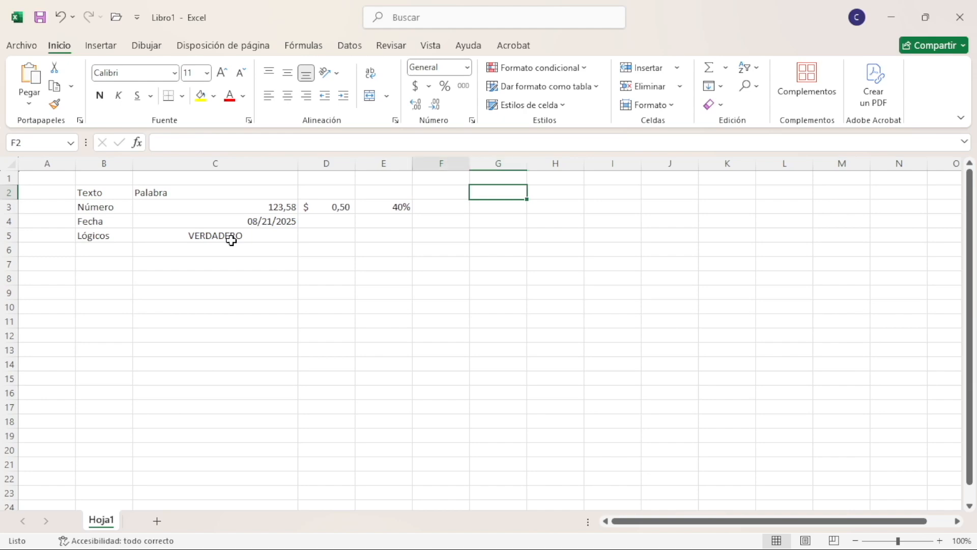
left_click(486, 203)
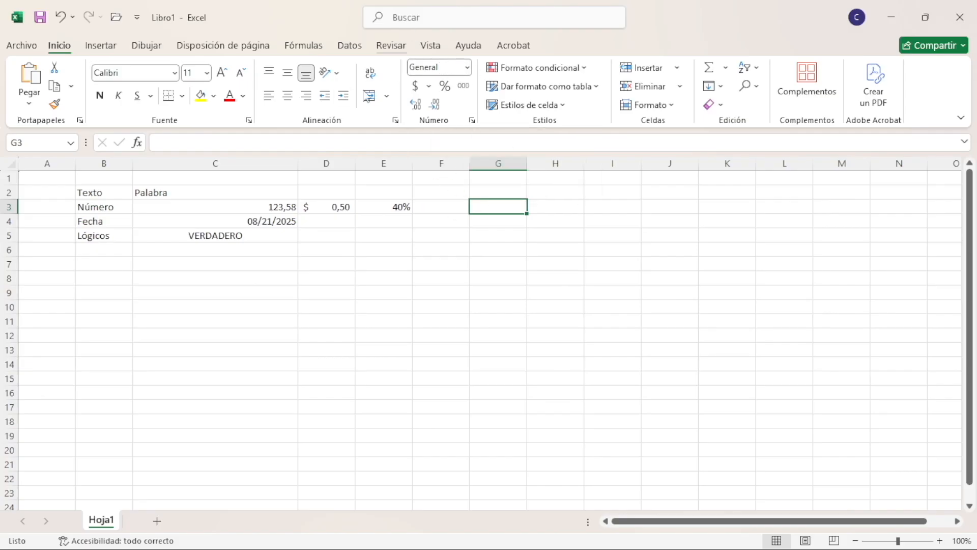
Enter the number 5 in cell G2 and the text Palabra 5 in cell G3
left_click(519, 192)
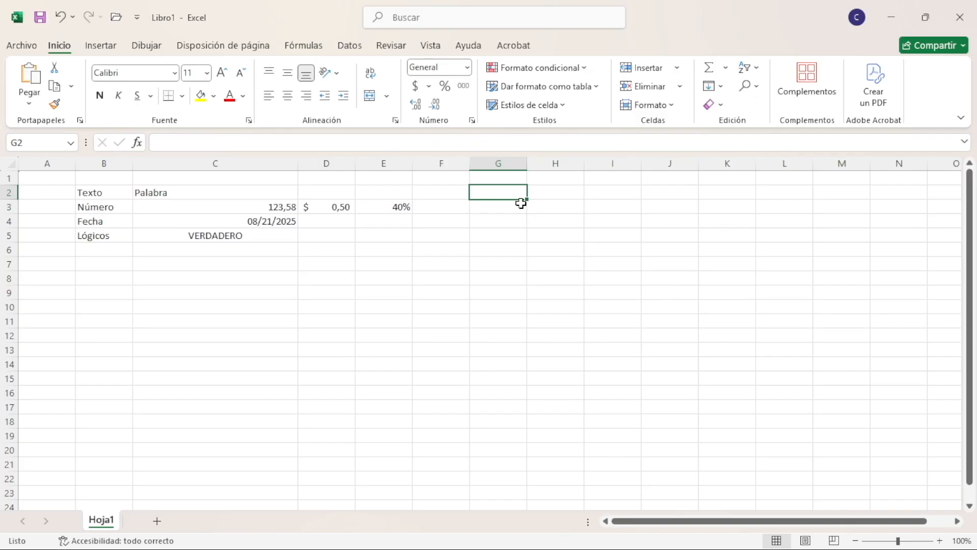
type("5")
key("Return")
left_click(522, 190)
left_click(521, 206)
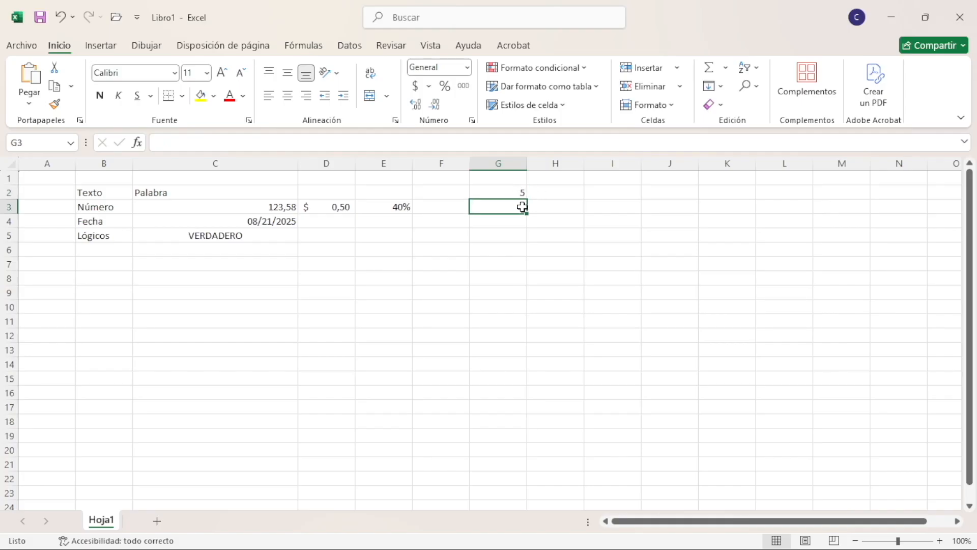
type("Palabra 5")
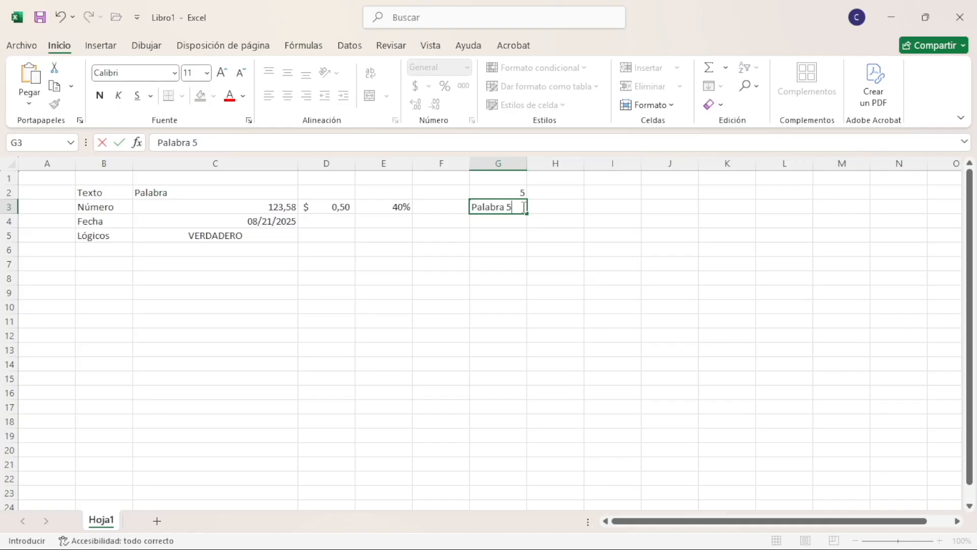
key("Return")
left_click(523, 207)
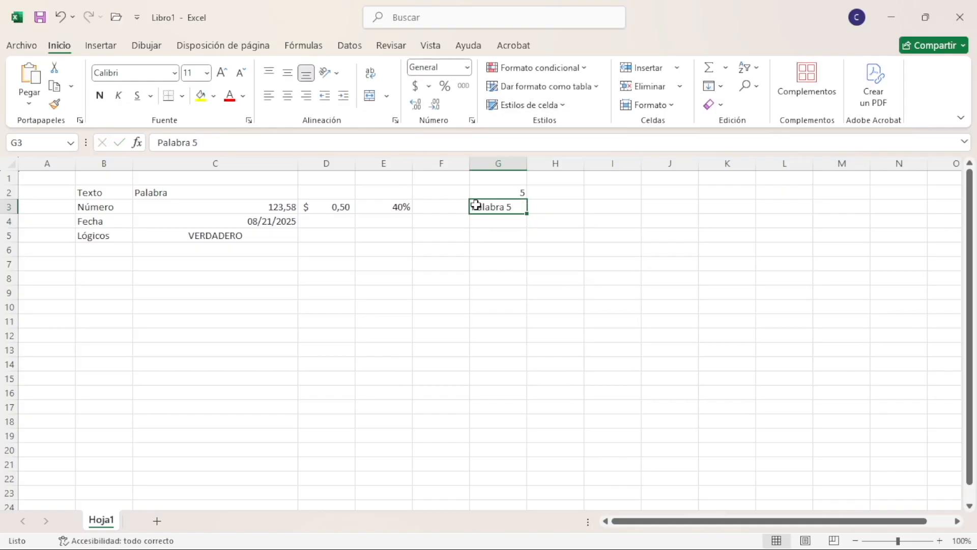
Enter the date 20/08 in cell G4 and highlight the year in its full stored value
left_click(522, 223)
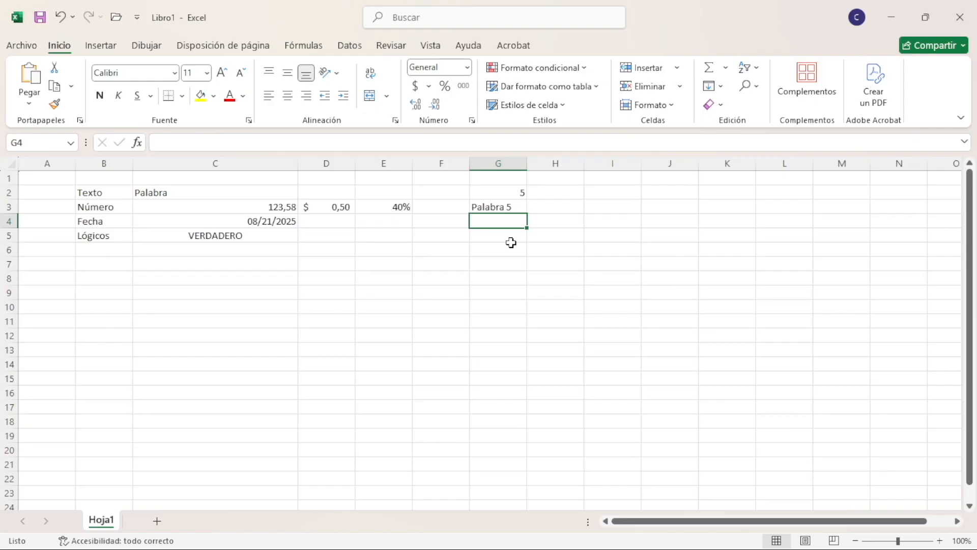
type("20/08")
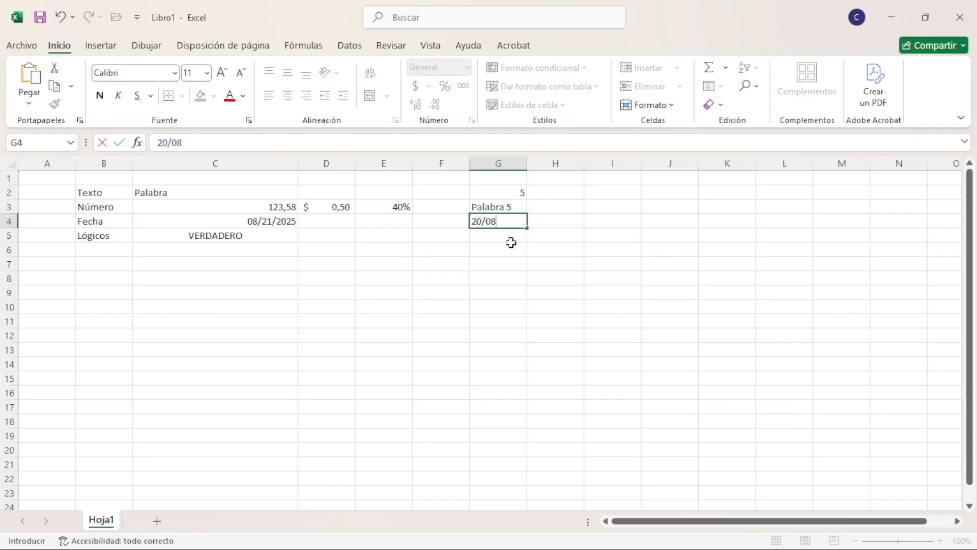
key("Return")
key("Up")
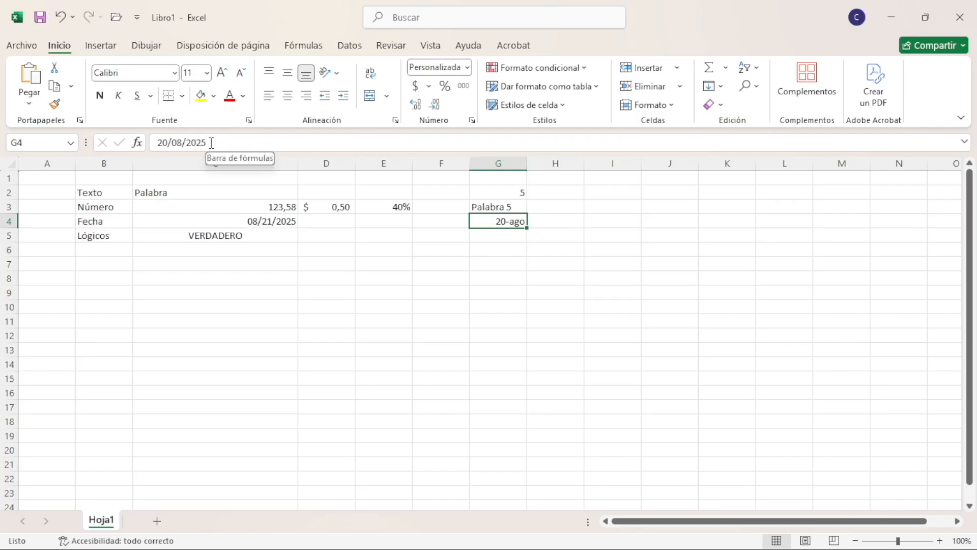
left_click_drag(213, 141, 182, 142)
Enter falso as a logical value in cell G5
left_click(504, 238)
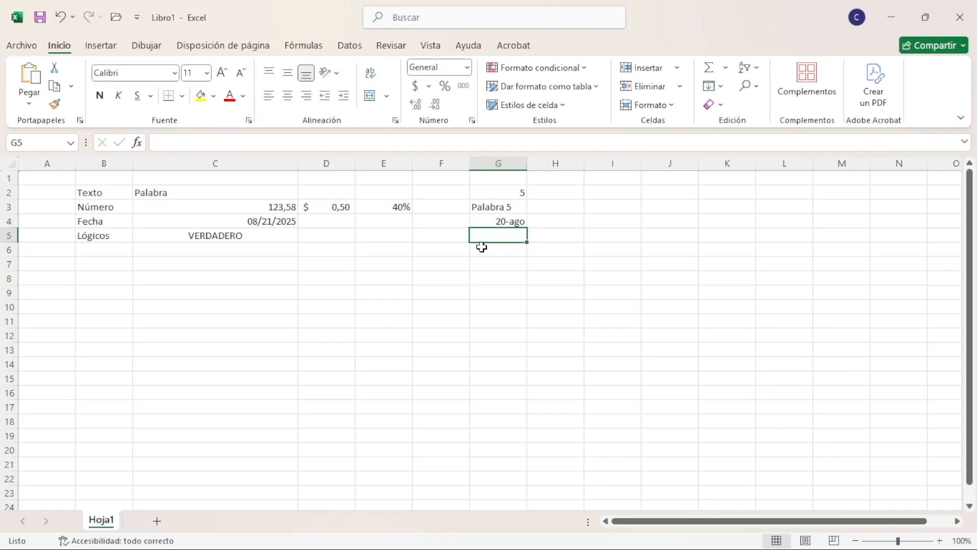
type("falso")
key("ctrl+Return")
Apply the Texto format to cell G5 and re-enter falso in it as text
left_click(465, 70)
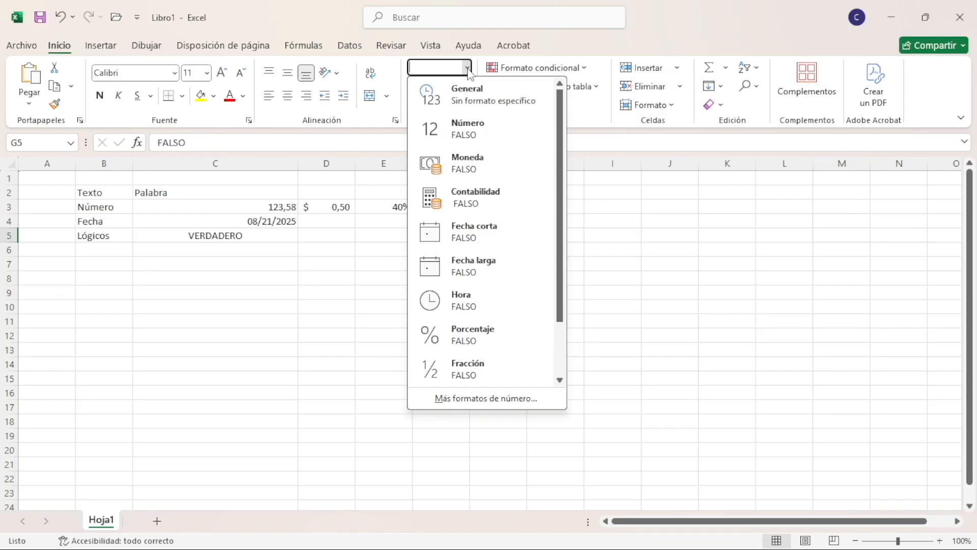
scroll(514, 309, "down", 2)
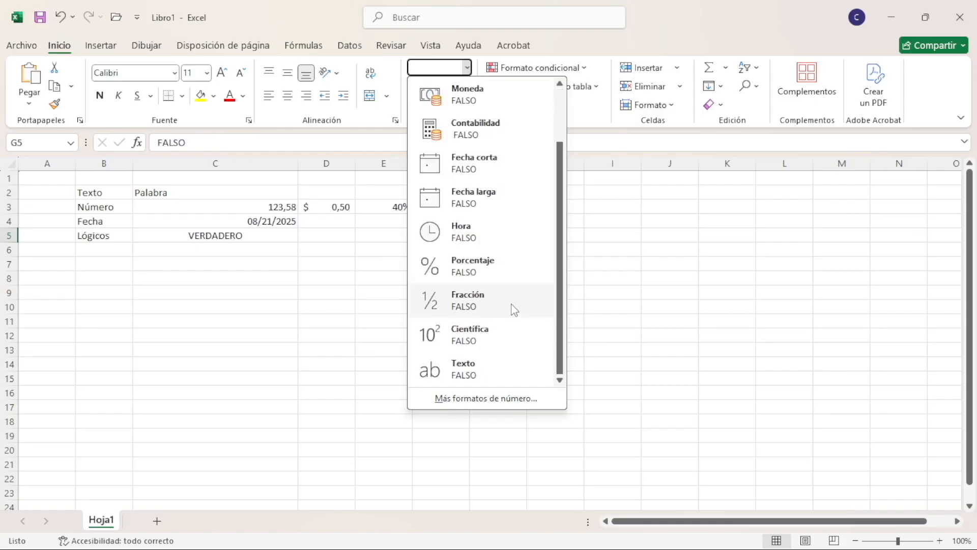
left_click(474, 371)
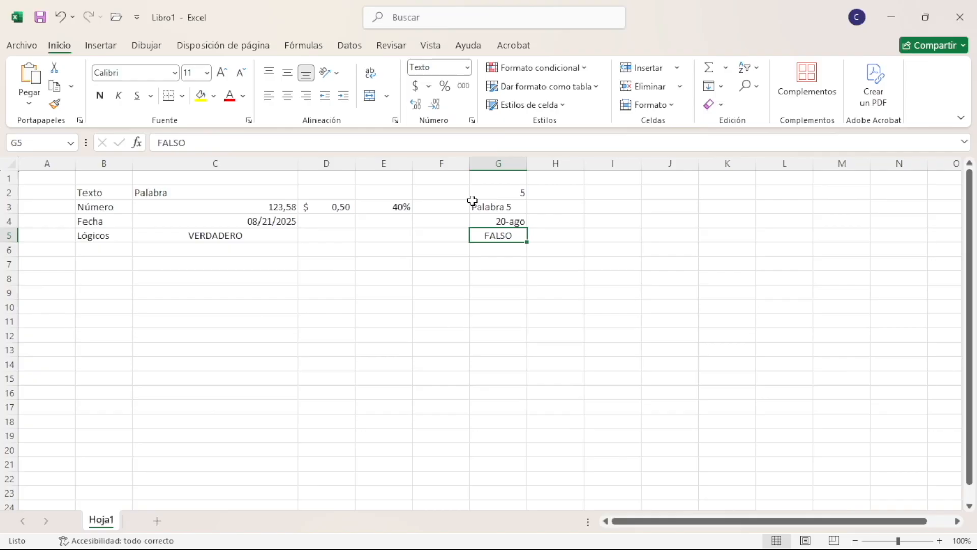
type("falso")
key("Return")
left_click(510, 230)
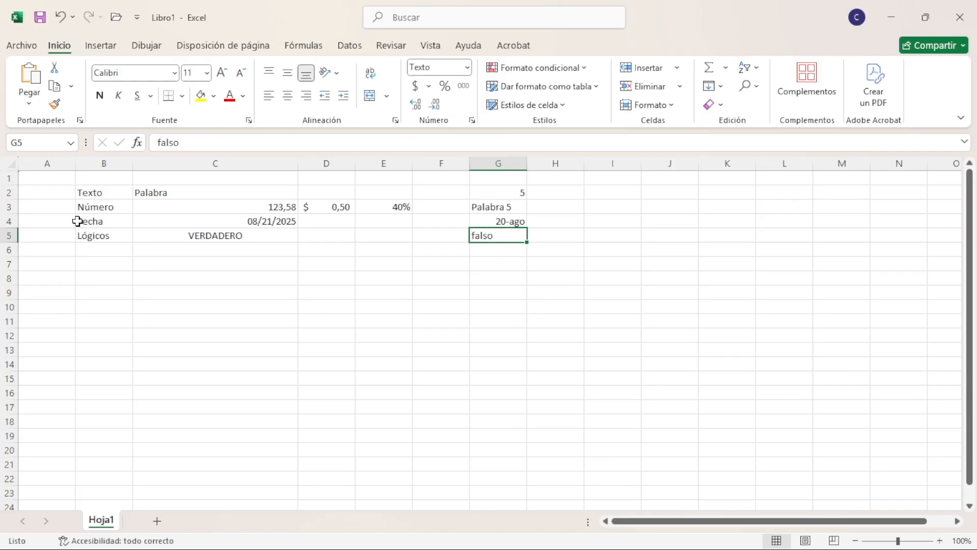
Examine the contents and alignment of cells G2 to G5 to compare their data types
left_click(466, 234)
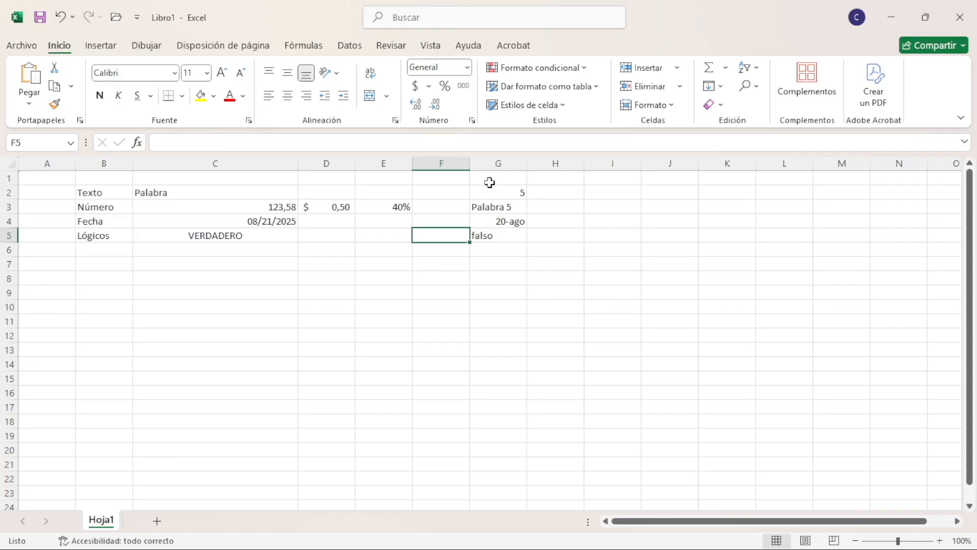
left_click(511, 194)
left_click(509, 208)
left_click(508, 223)
left_click(506, 236)
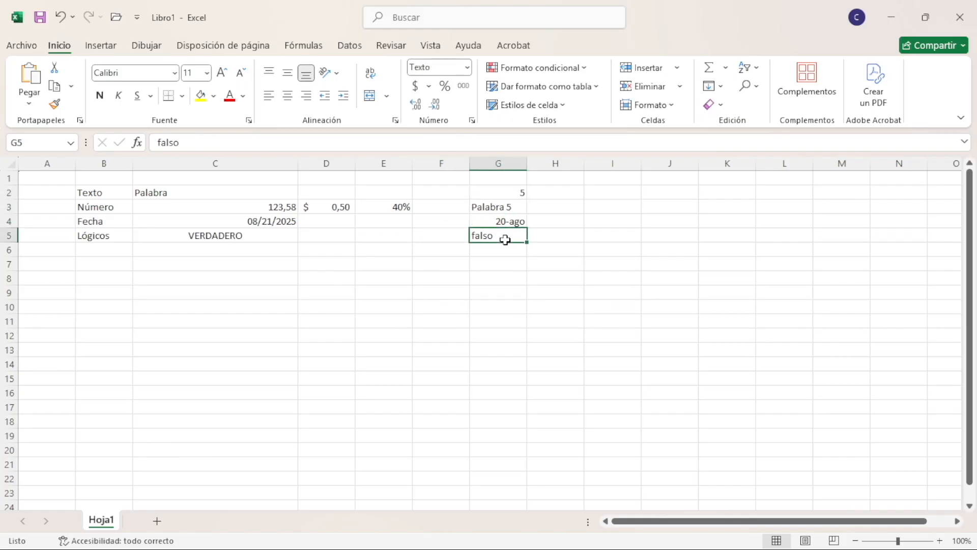
left_click(499, 207)
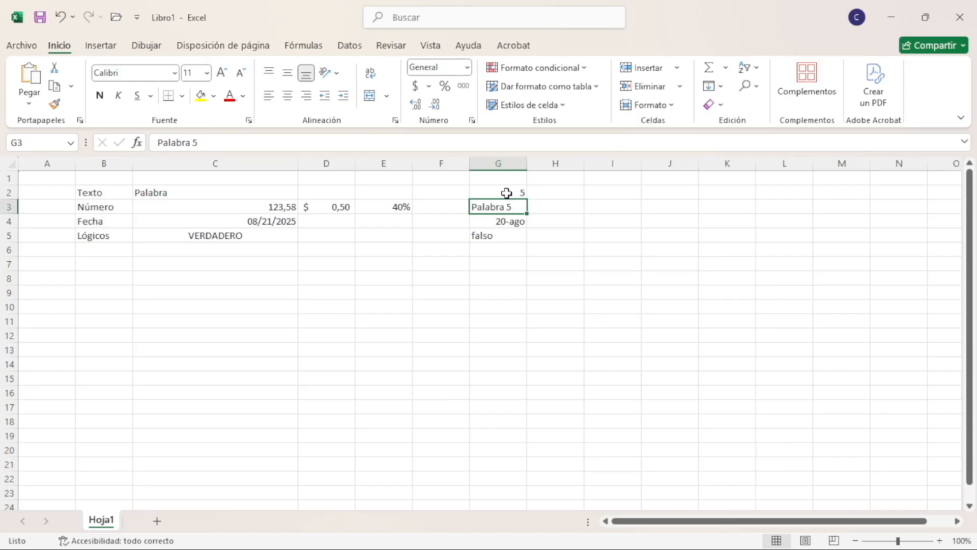
left_click(519, 236)
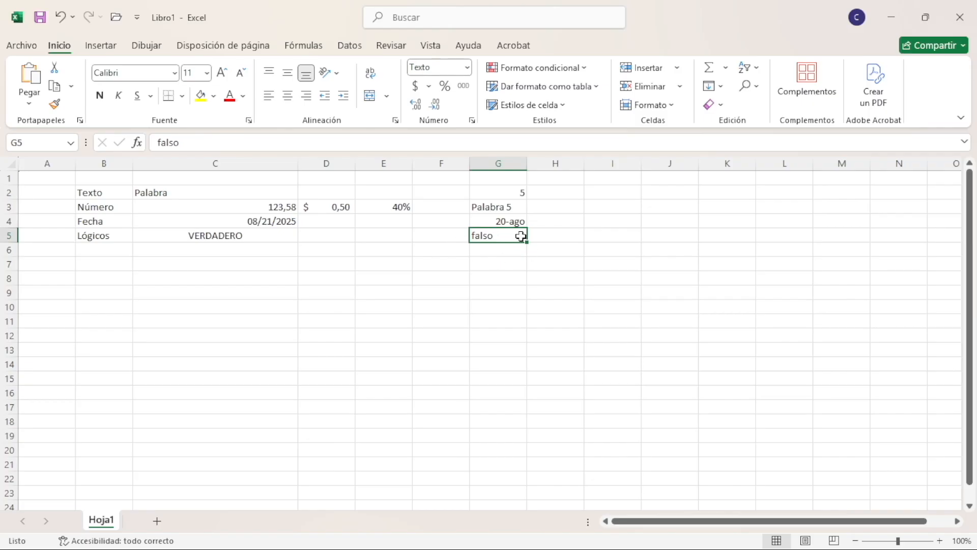
left_click_drag(508, 194, 511, 242)
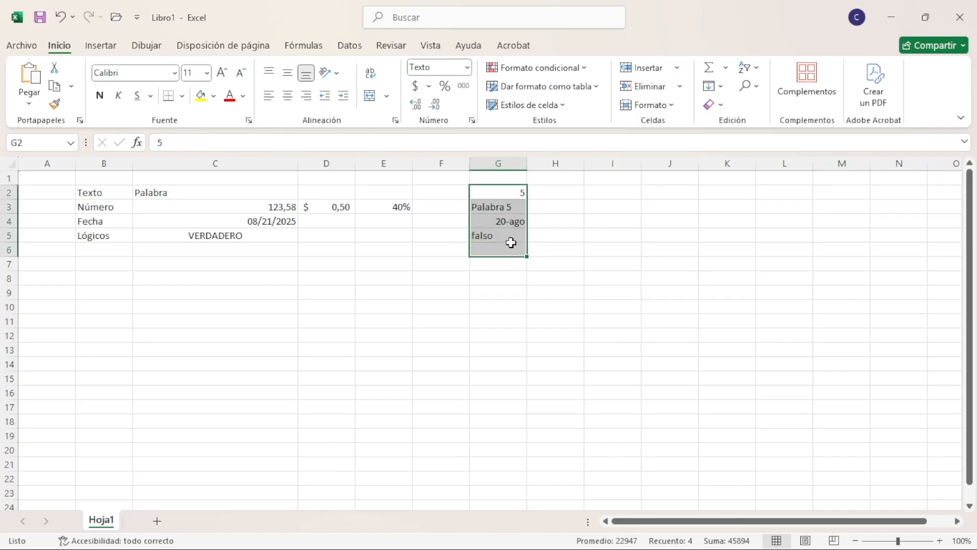
left_click(451, 219)
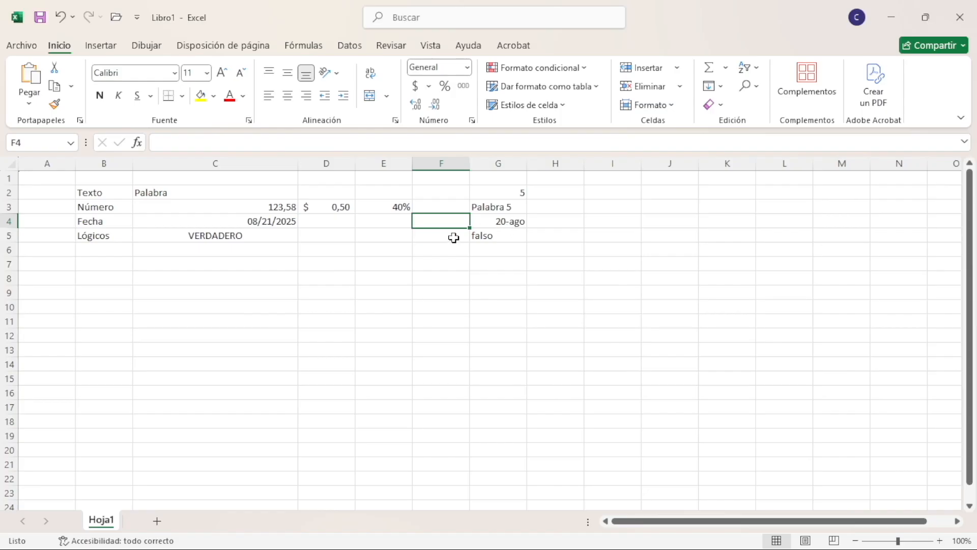
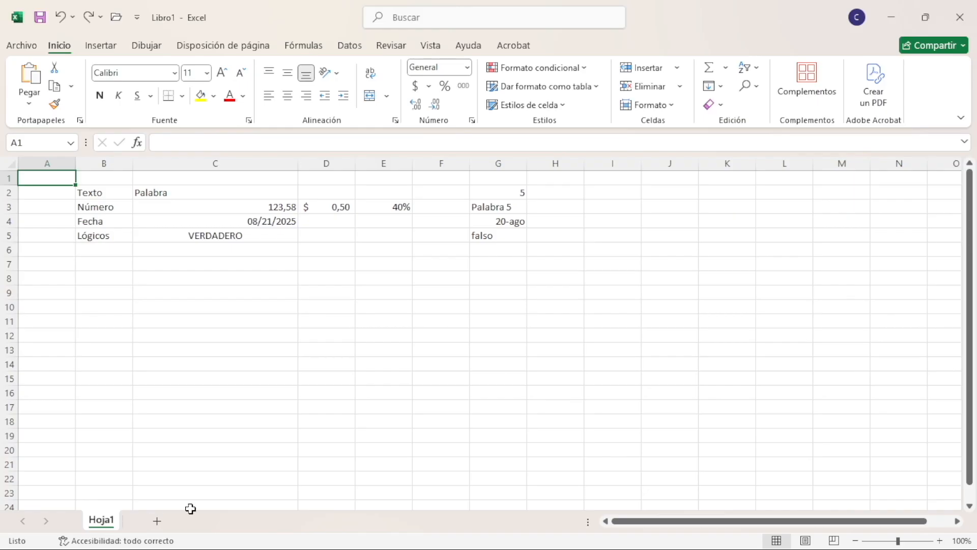
Add three new worksheets to the workbook after Hoja1
left_click(157, 521)
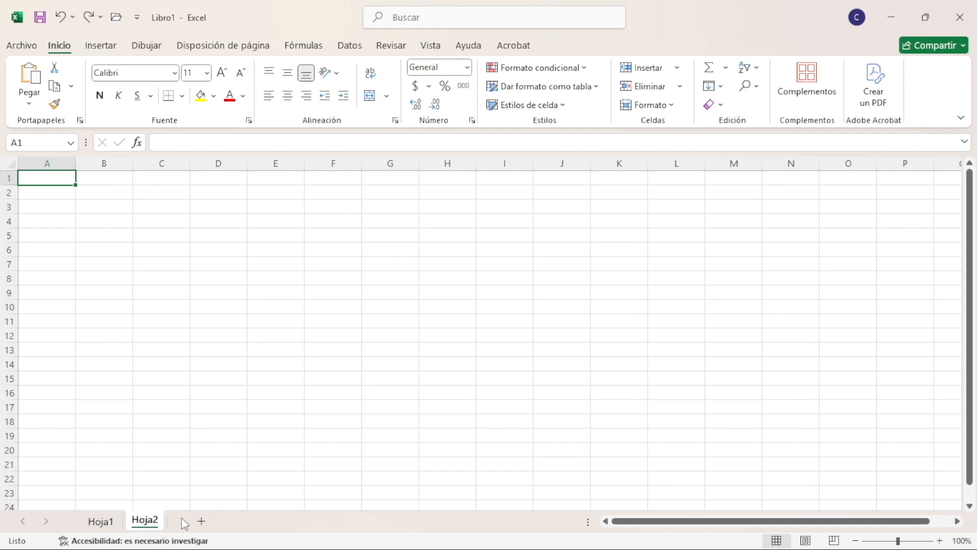
left_click(202, 521)
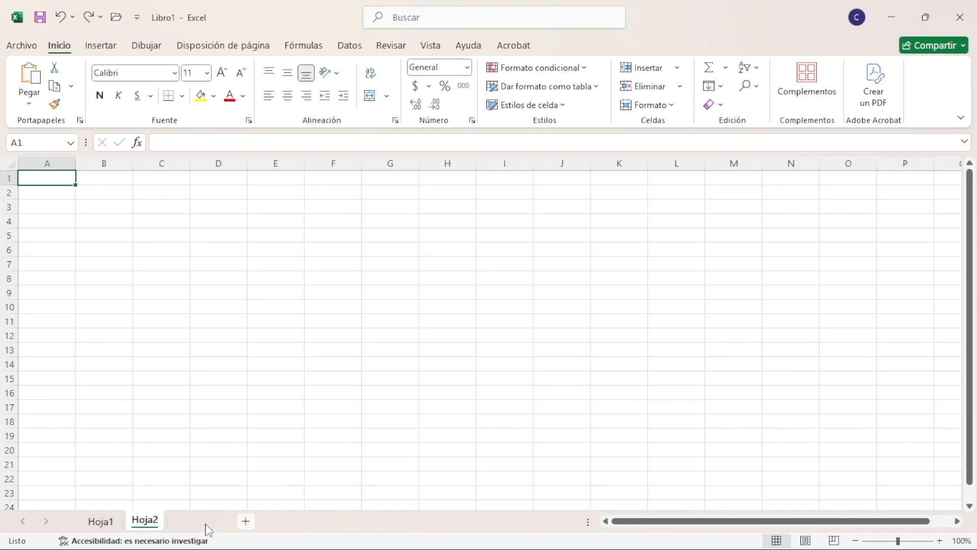
left_click(247, 523)
Rename the Hoja1 sheet as General
left_click(102, 523)
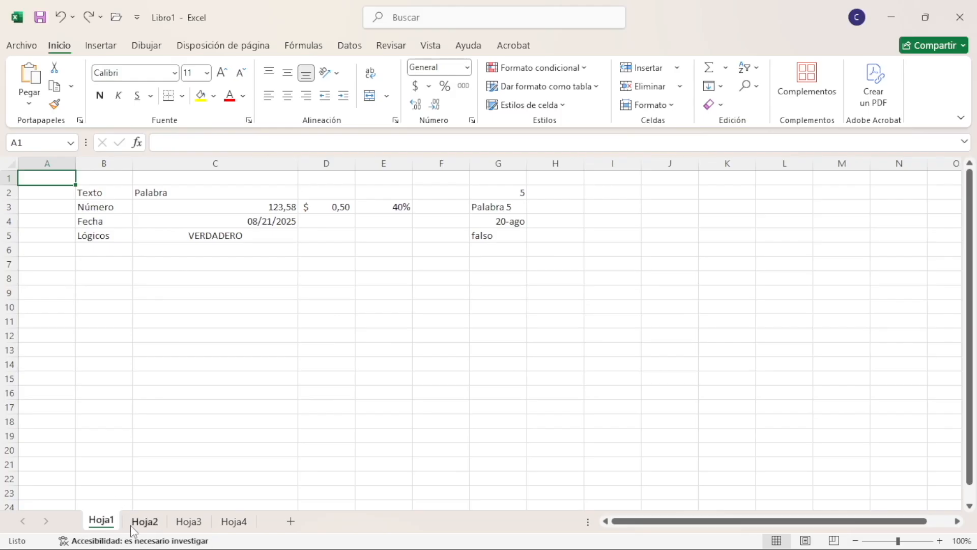
double_click(101, 523)
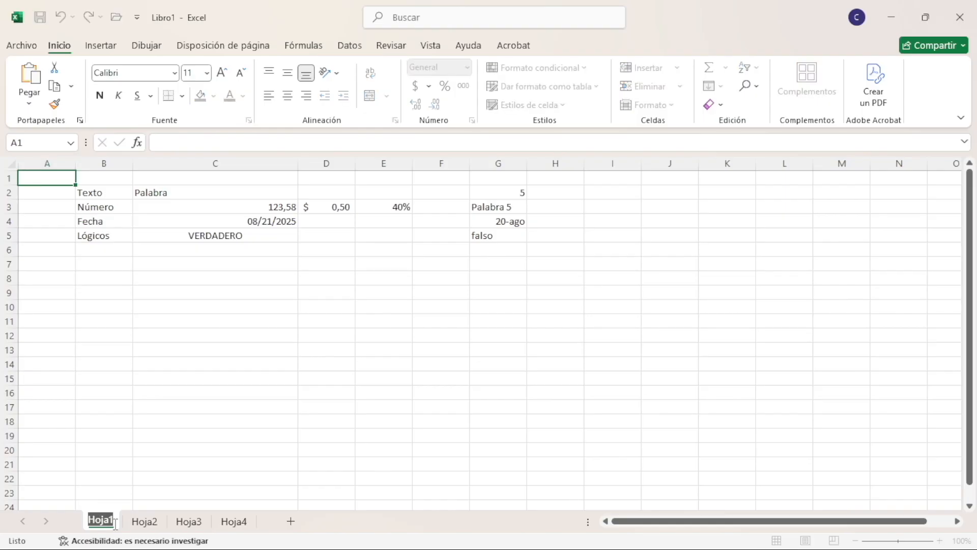
type("frfrrrfr")
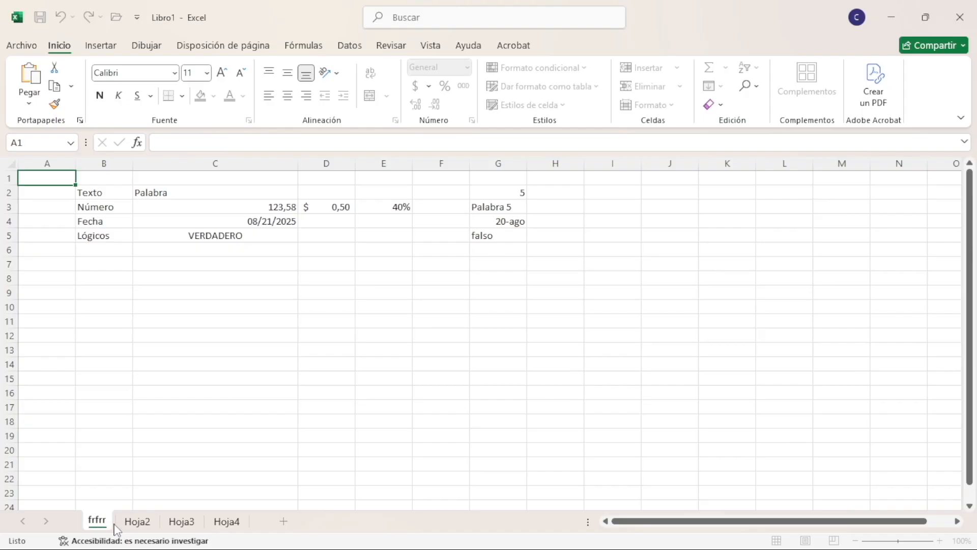
key("BackSpace")
key("BackSpace")
key("BackSpace")
key("BackSpace")
key("BackSpace")
key("BackSpace")
key("BackSpace")
key("BackSpace")
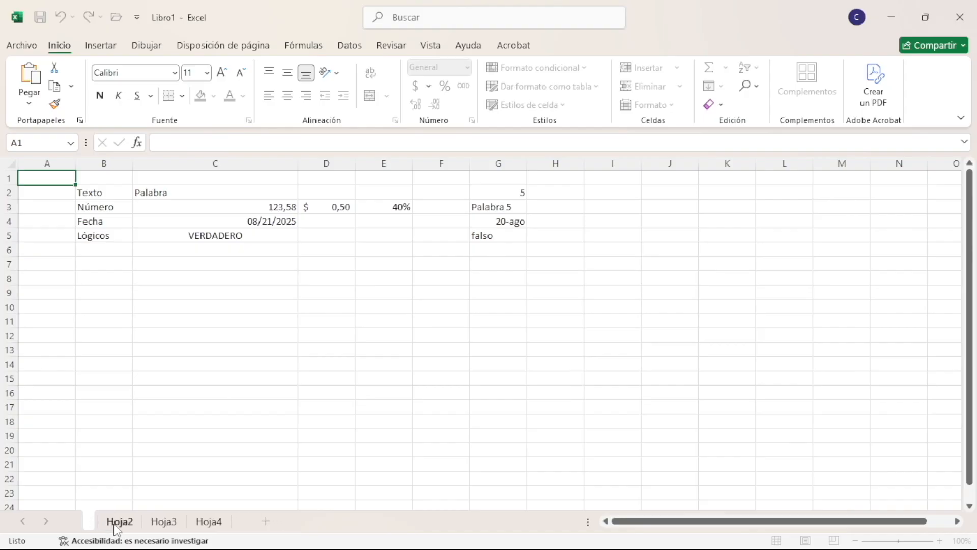
type("G")
key("BackSpace")
type("General")
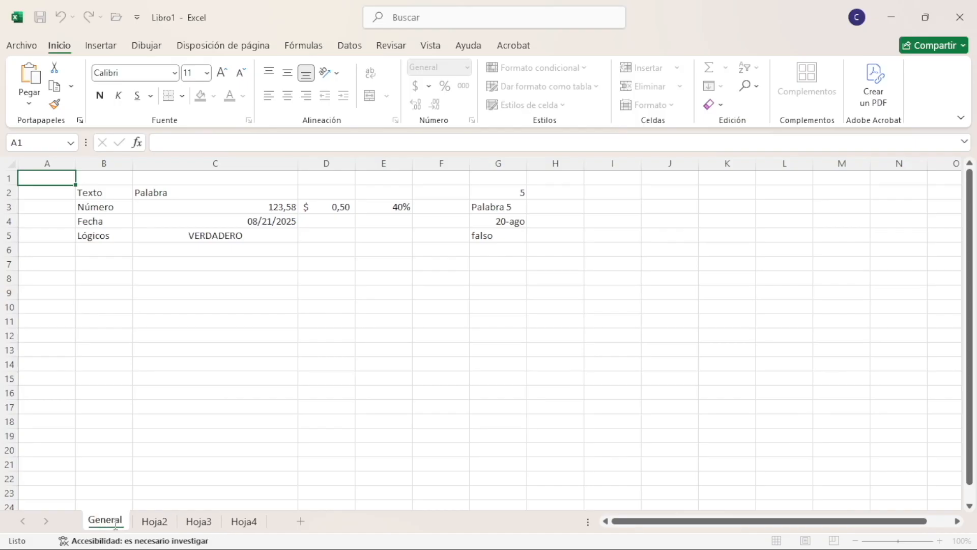
key("Return")
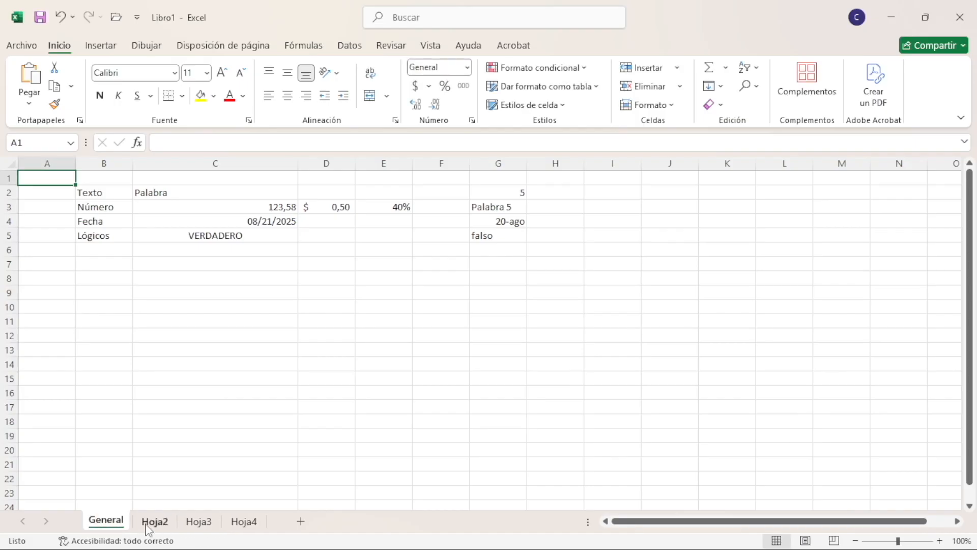
Rename the Hoja2 sheet as Gastos
left_click(150, 524)
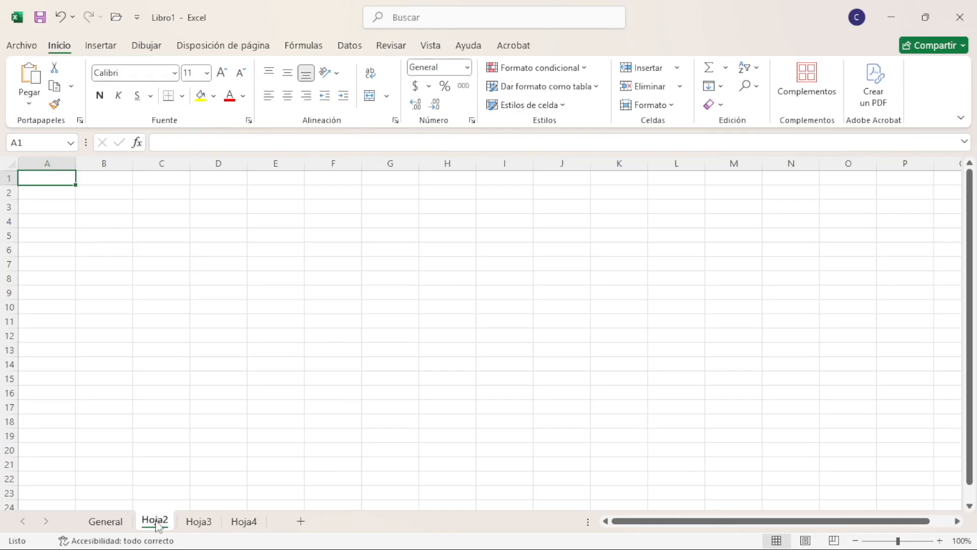
right_click(155, 527)
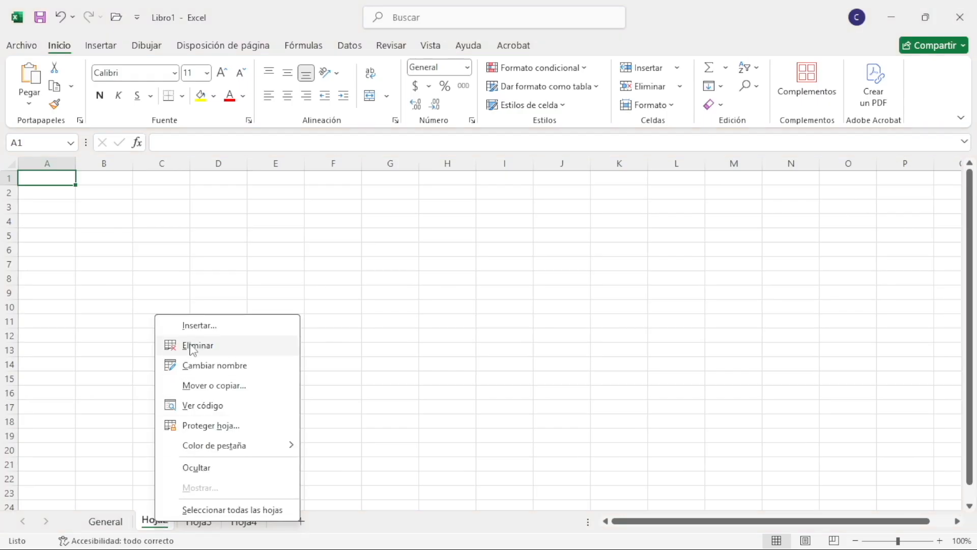
left_click(237, 365)
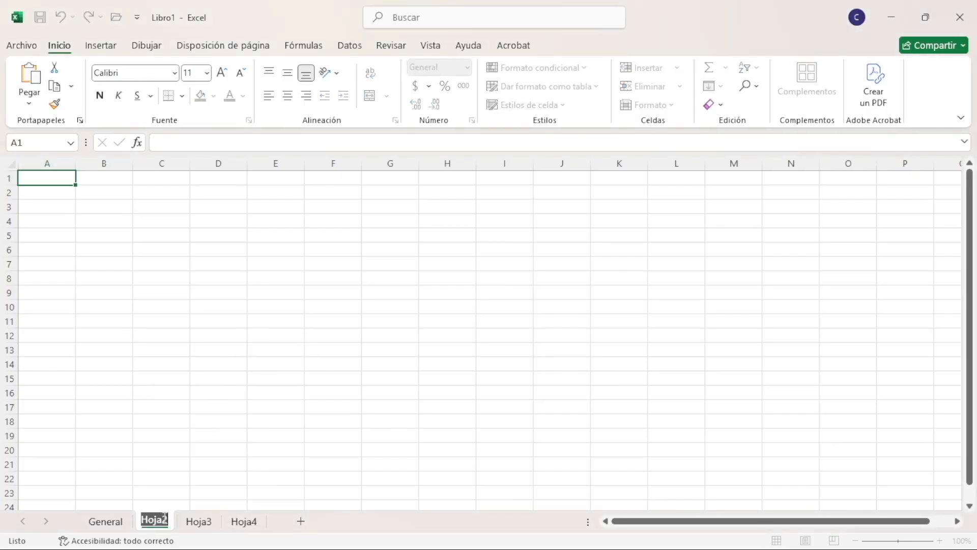
type("Gastos")
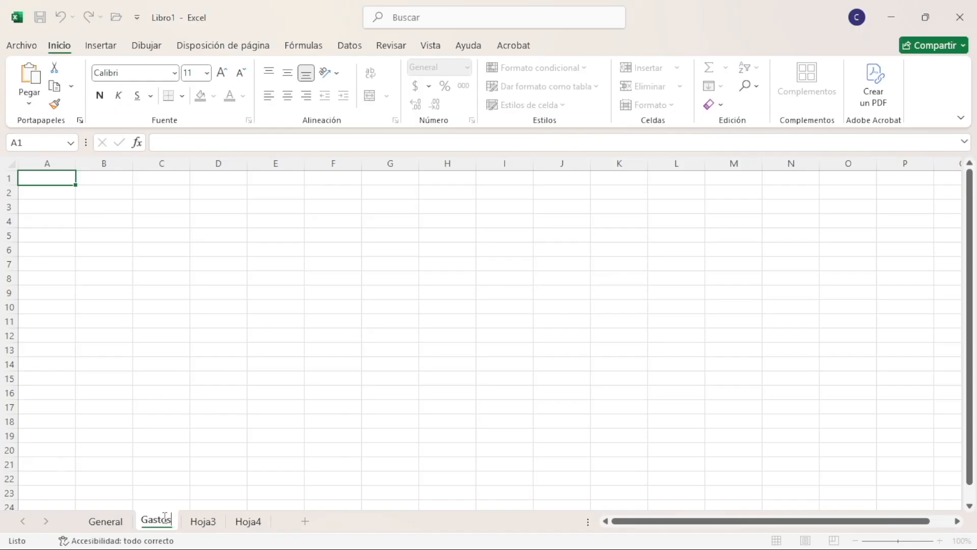
key("Return")
Set the tab colour of the Gastos sheet to the solid gold theme colour
right_click(165, 524)
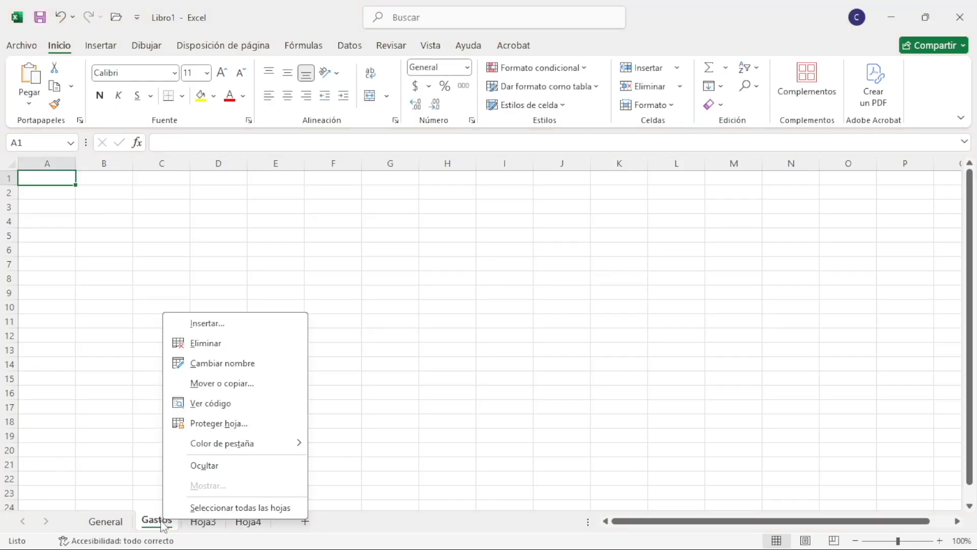
mouse_move(300, 446)
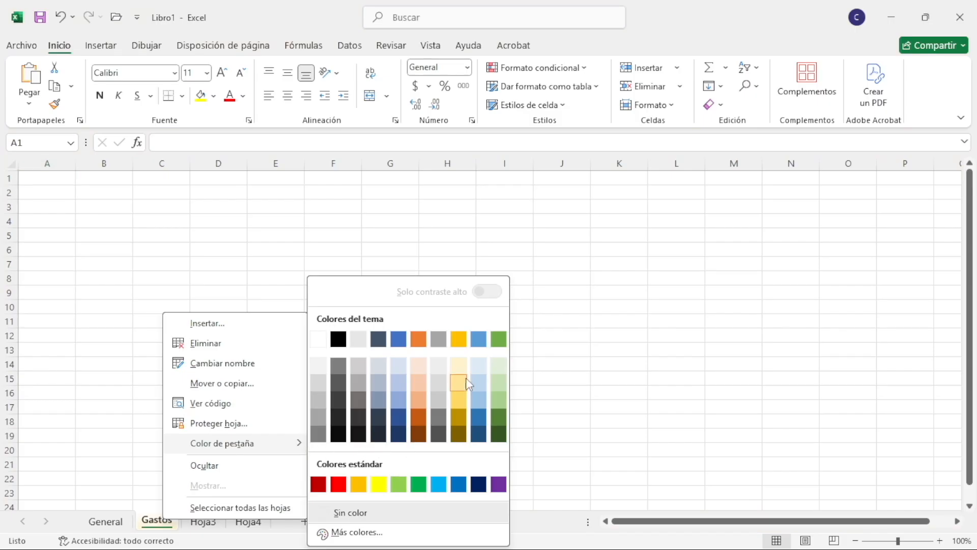
left_click(459, 340)
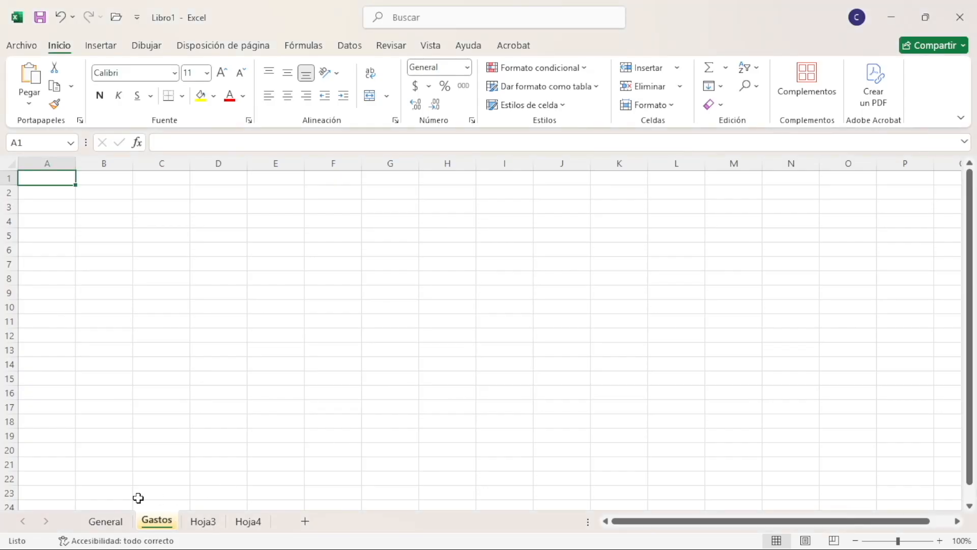
Look through the General, Hoja3 and Hoja4 sheets and review the data in B2:G5 on General
left_click(112, 522)
left_click(204, 521)
left_click(249, 521)
left_click(201, 521)
left_click(106, 521)
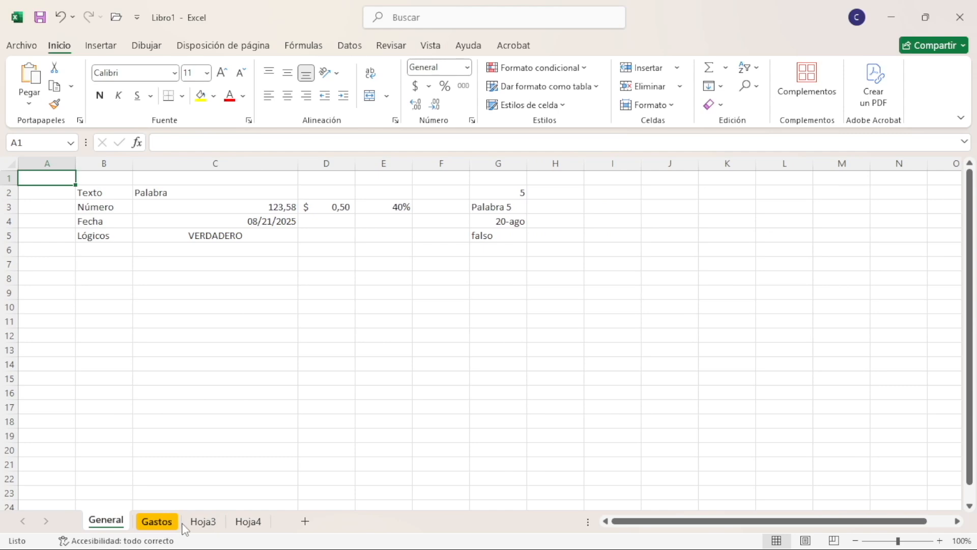
right_click(156, 520)
key("Escape")
left_click(106, 520)
left_click_drag(94, 192, 508, 229)
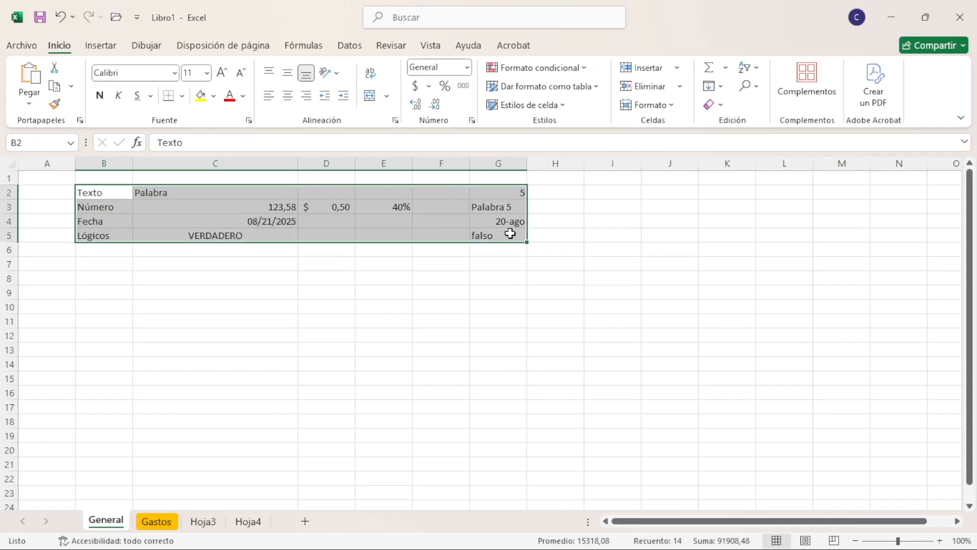
left_click(51, 182)
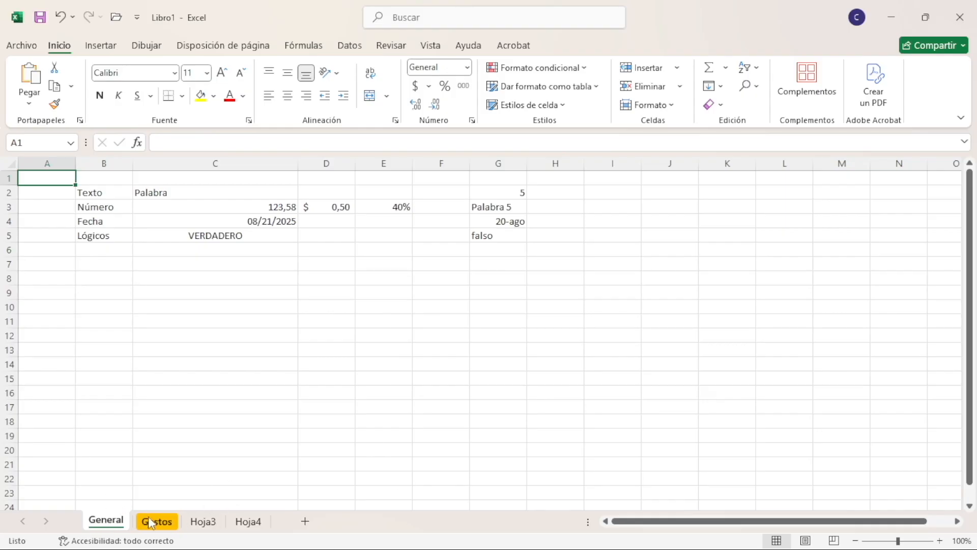
Move the General sheet within Libro1 so that it sits before Hoja3
right_click(105, 524)
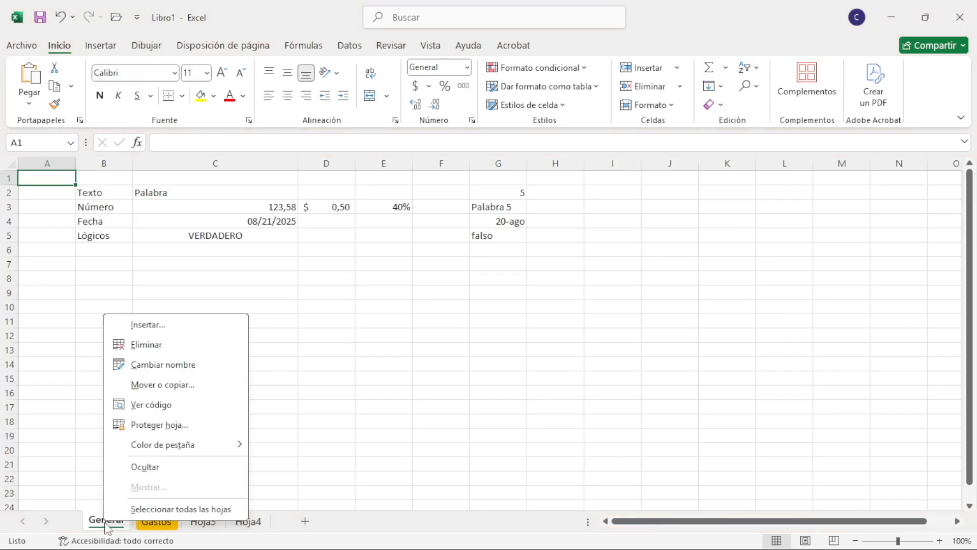
left_click(163, 384)
left_click_drag(180, 290, 248, 238)
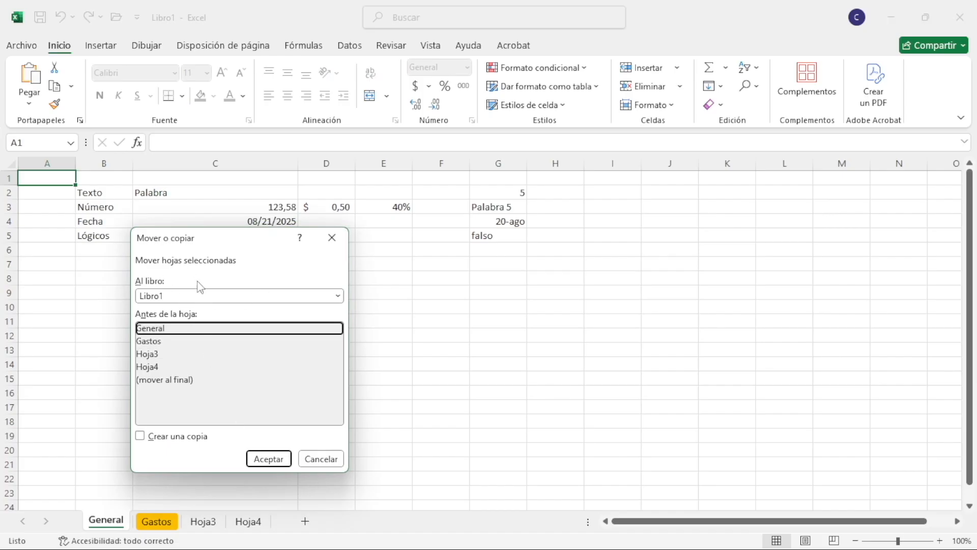
left_click(337, 296)
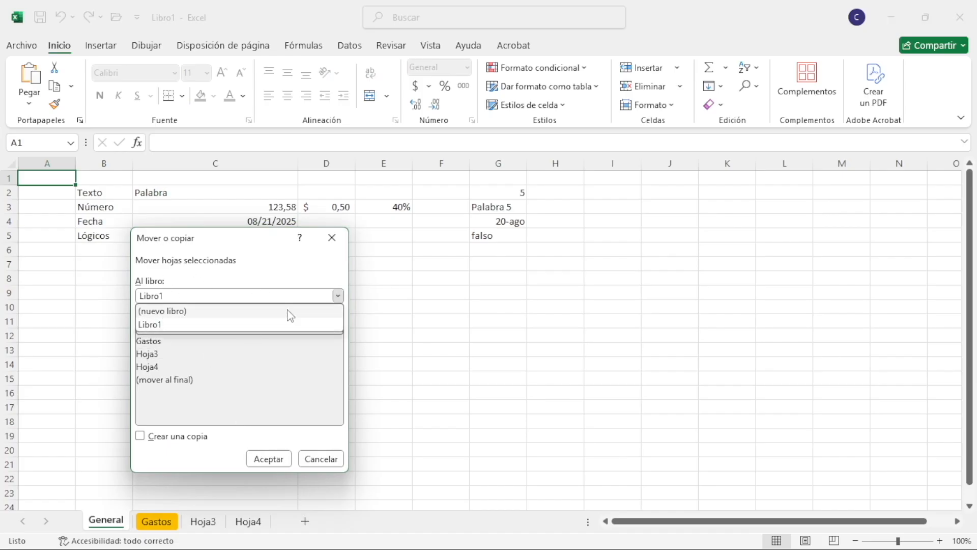
left_click(338, 297)
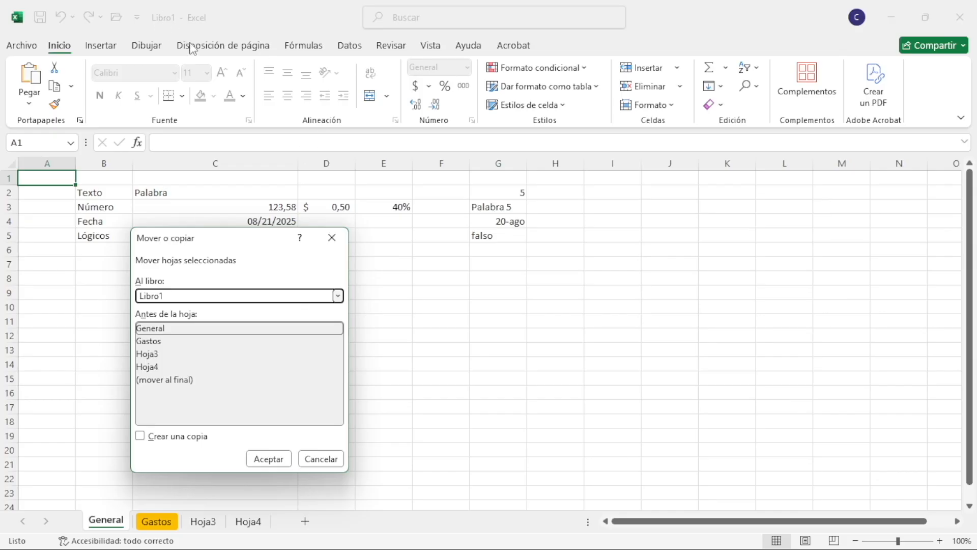
left_click(338, 296)
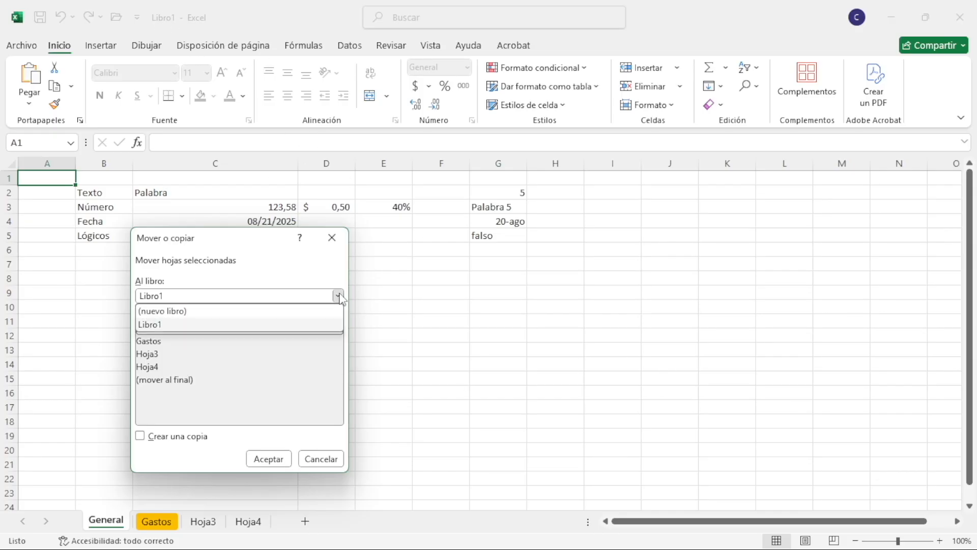
left_click(189, 325)
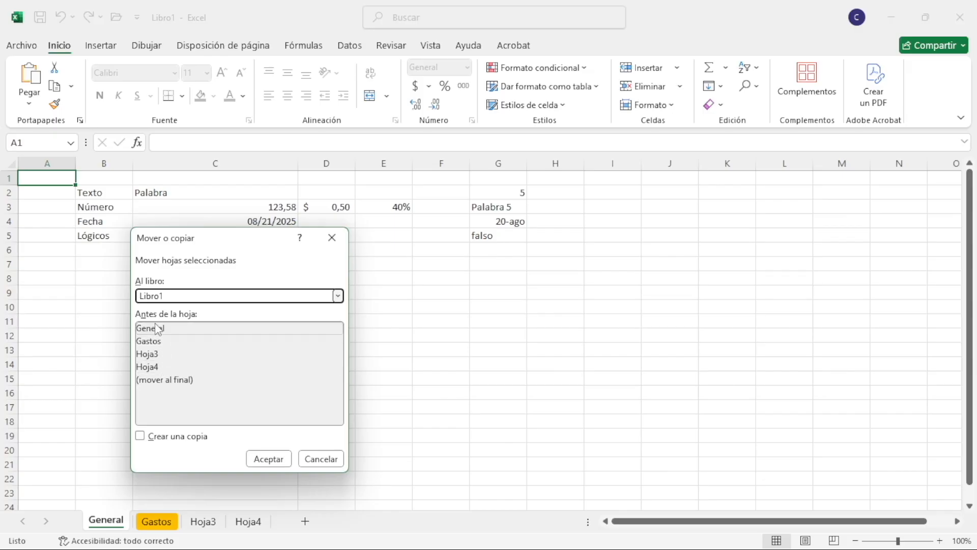
left_click(154, 341)
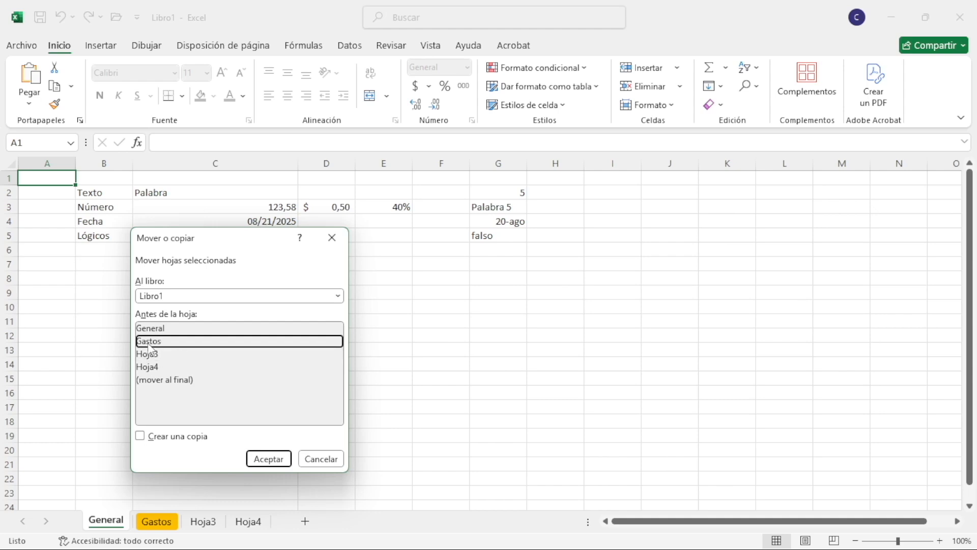
left_click(162, 381)
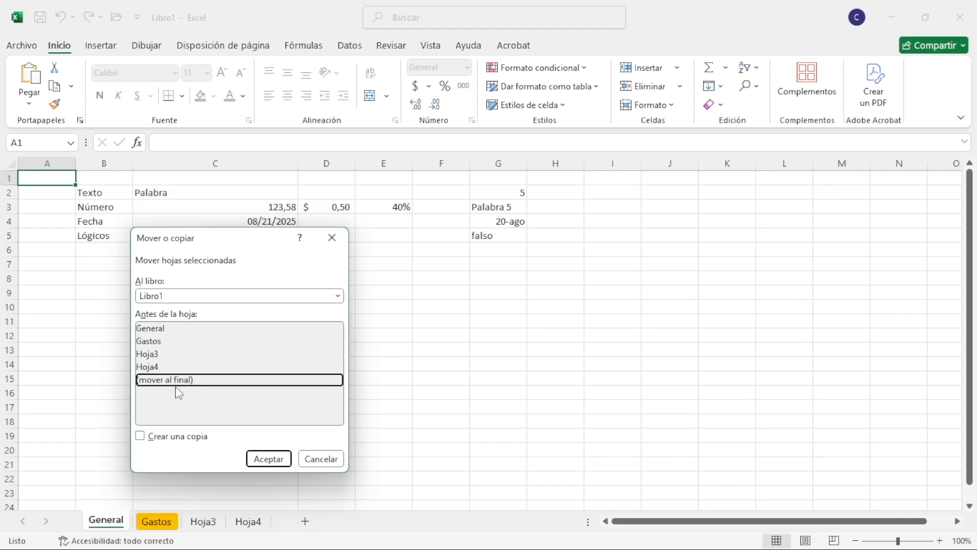
left_click(151, 355)
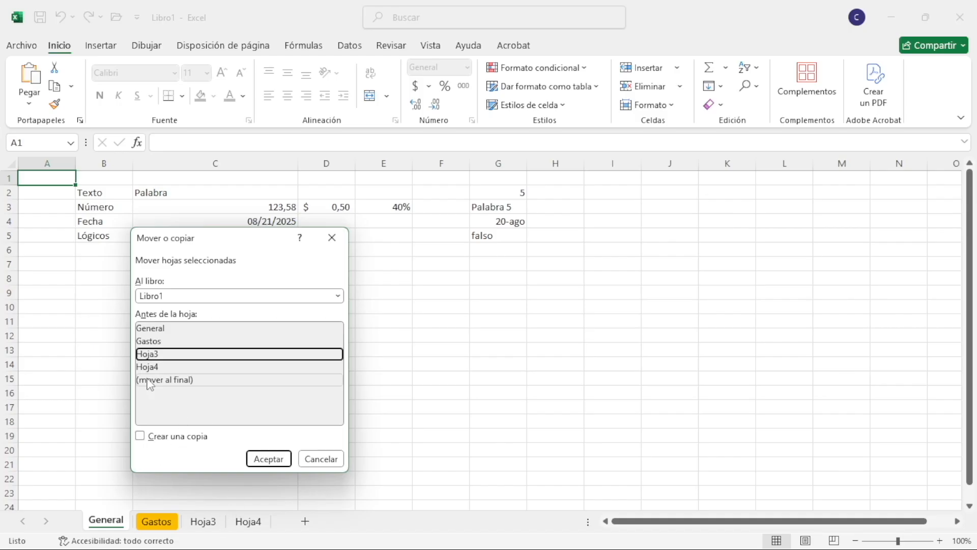
left_click(267, 460)
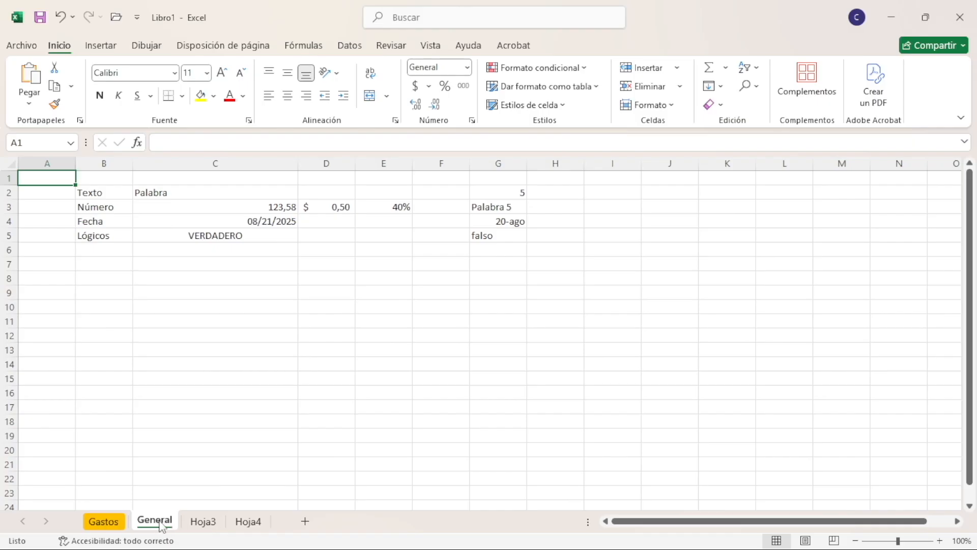
Move the General sheet back to the first position, before Gastos
mouse_move(161, 524)
left_mouse_down()
mouse_move(144, 520)
mouse_move(258, 530)
mouse_move(83, 524)
left_mouse_up()
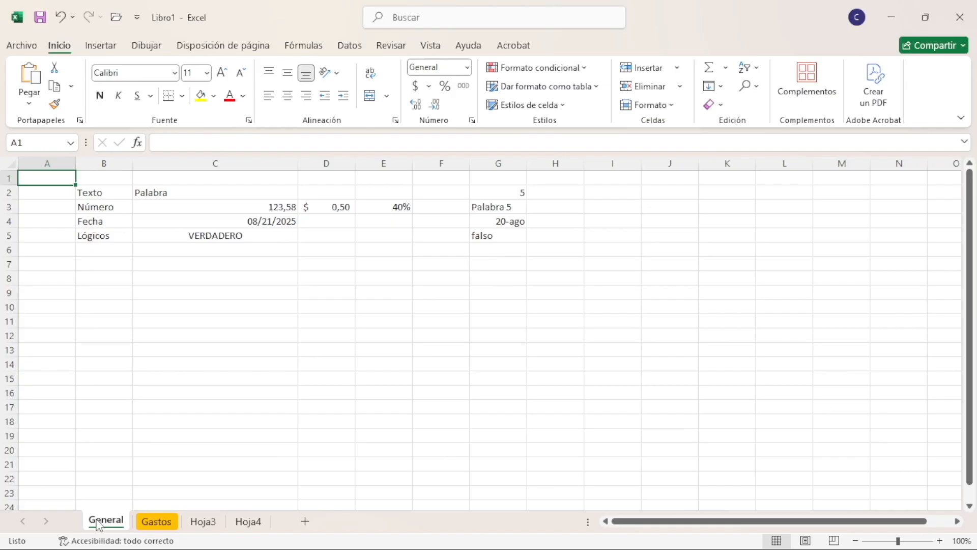
mouse_move(120, 529)
left_mouse_down()
mouse_move(228, 514)
mouse_move(281, 519)
mouse_move(84, 522)
left_mouse_up()
Create a copy of the General sheet at the end of Libro1 and compare it with the original
right_click(94, 524)
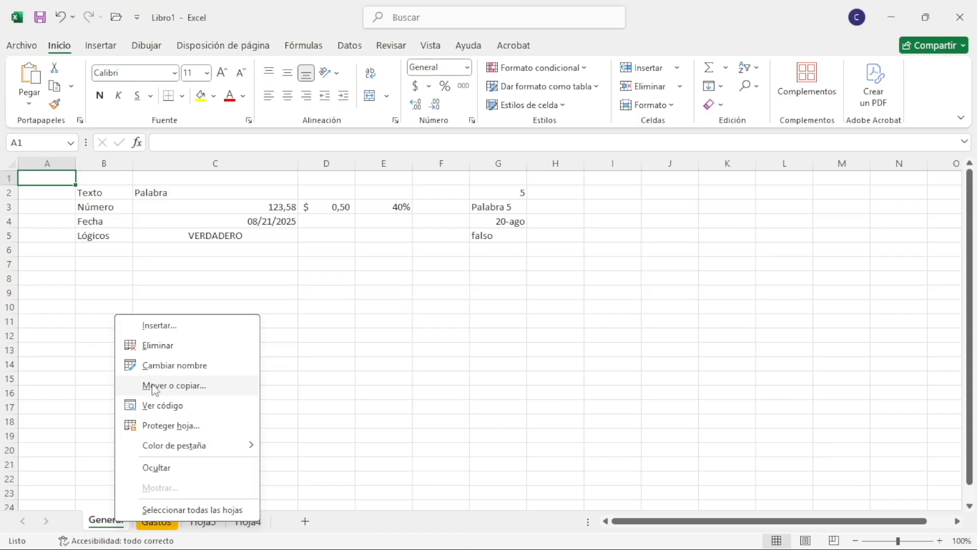
left_click(175, 389)
left_click_drag(175, 292, 231, 228)
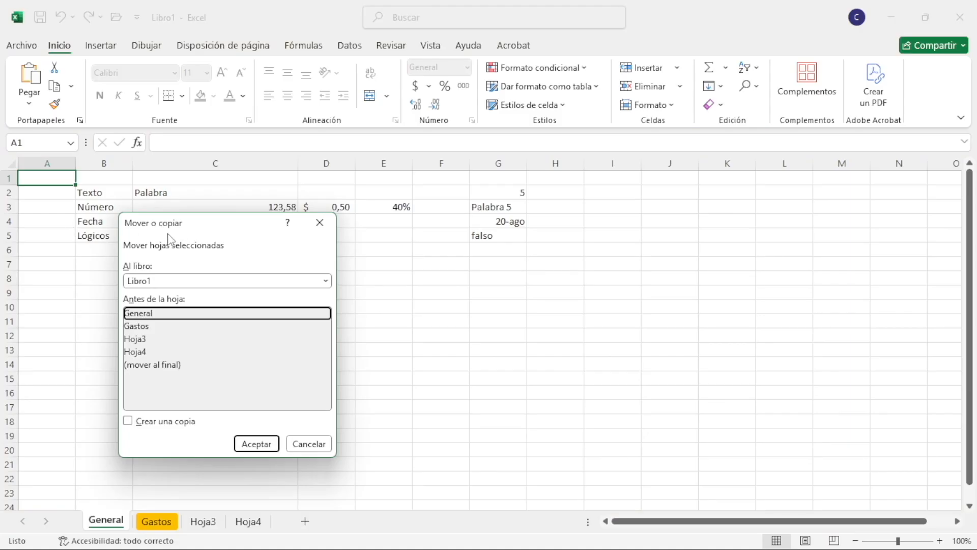
left_click(144, 368)
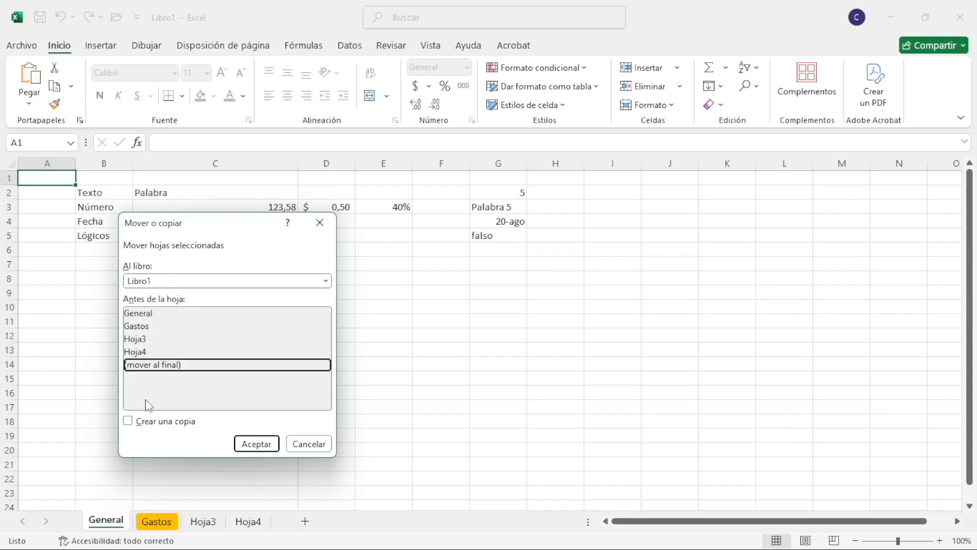
left_click(128, 421)
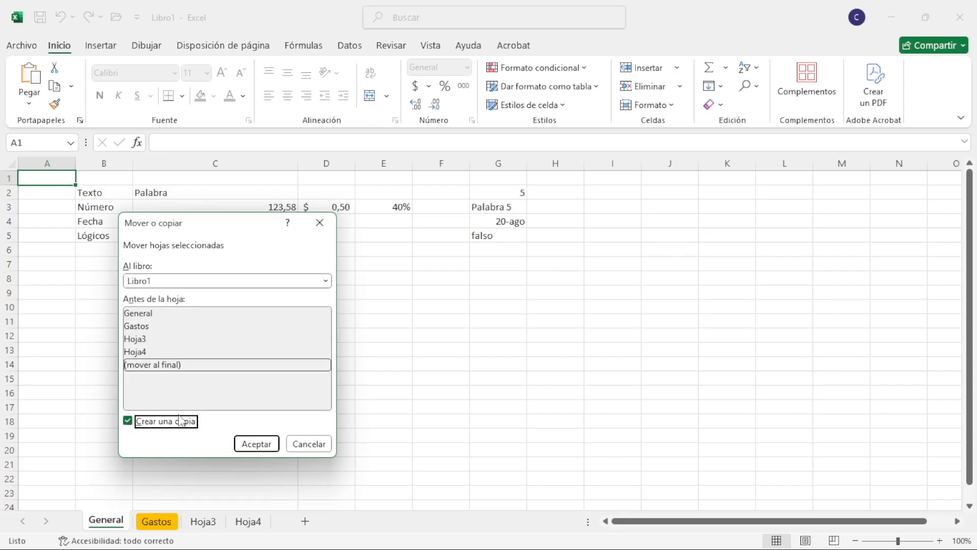
left_click(255, 444)
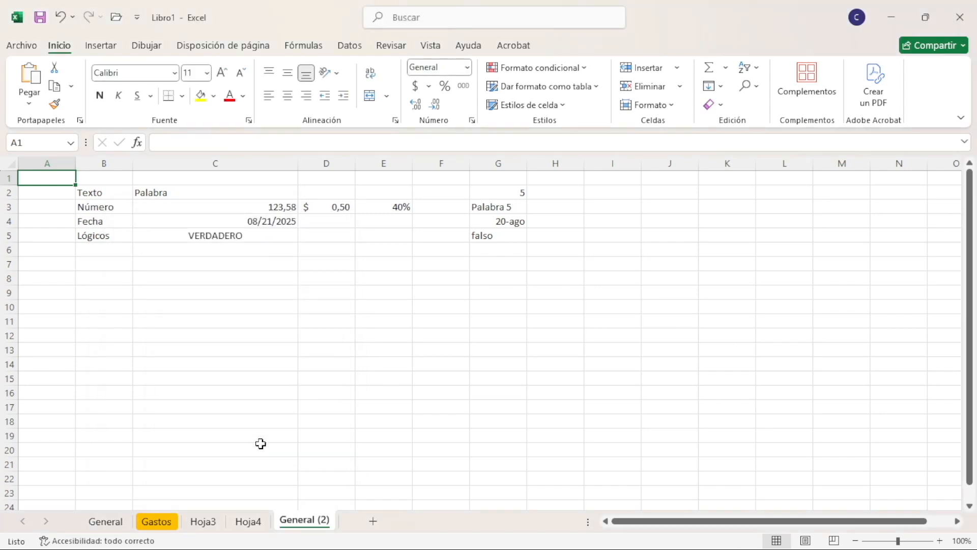
left_click(116, 522)
left_click(303, 524)
left_click(115, 519)
left_click(325, 519)
Rename the General (2) sheet as Ingresos and move it between Gastos and Hoja3
double_click(310, 522)
key("End")
key("BackSpace")
key("BackSpace")
key("BackSpace")
key("BackSpace")
key("BackSpace")
key("BackSpace")
key("BackSpace")
key("BackSpace")
key("BackSpace")
key("BackSpace")
key("BackSpace")
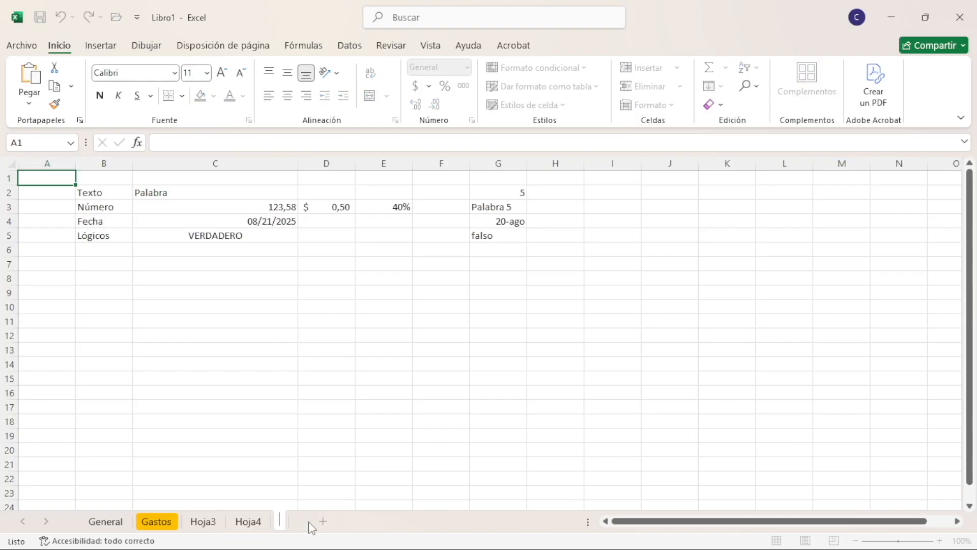
type("Ingresos")
key("Return")
left_click_drag(311, 526, 198, 527)
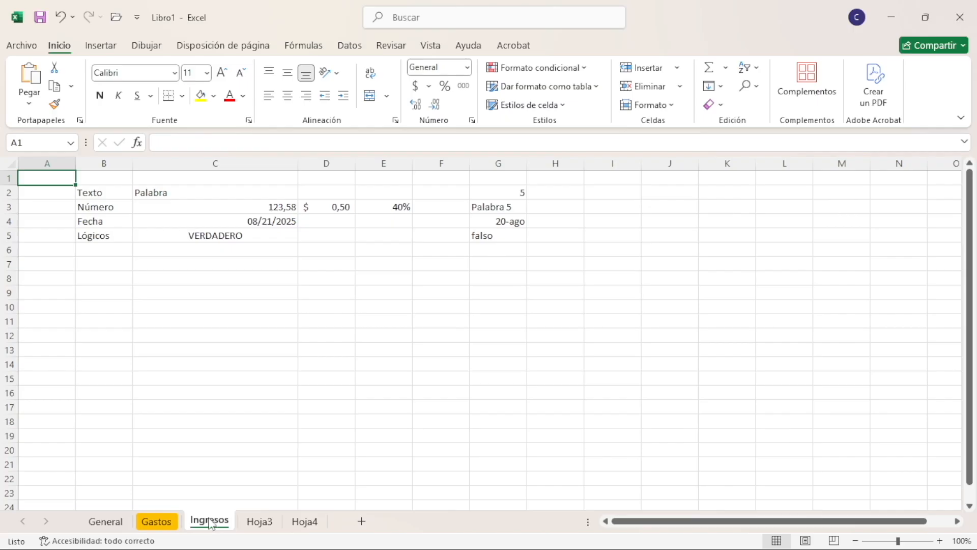
Colour the Ingresos sheet tab green and check it against the General and Gastos sheets
right_click(209, 520)
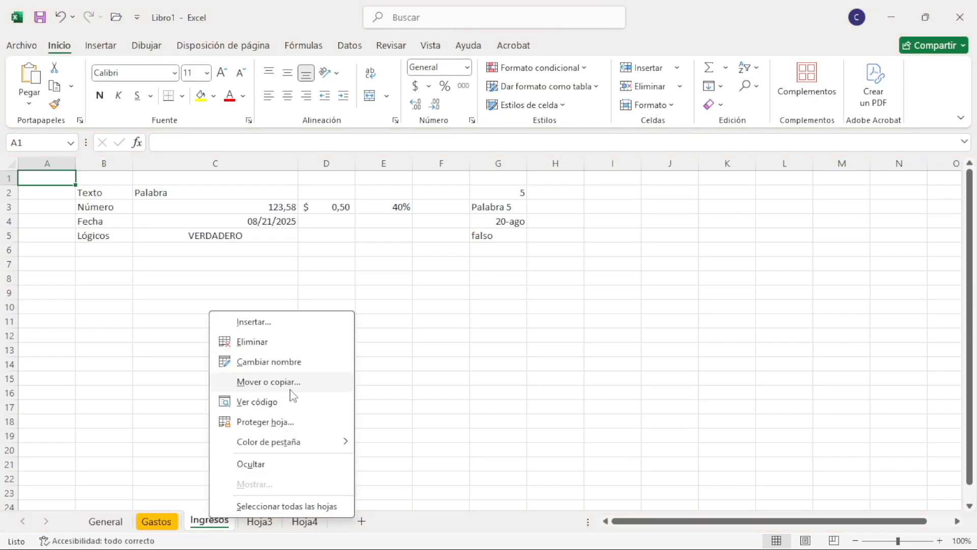
mouse_move(300, 443)
left_click(545, 339)
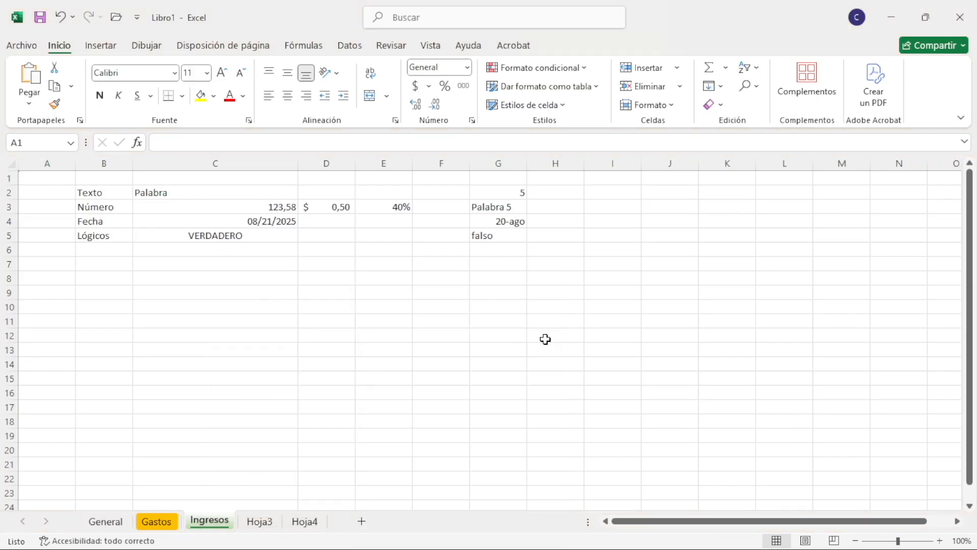
left_click(158, 523)
left_click(120, 526)
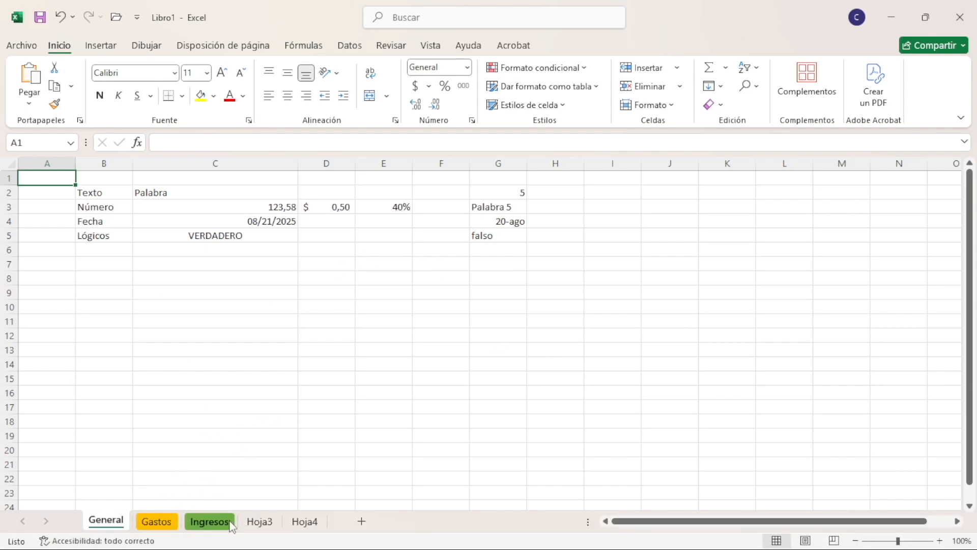
left_click(168, 522)
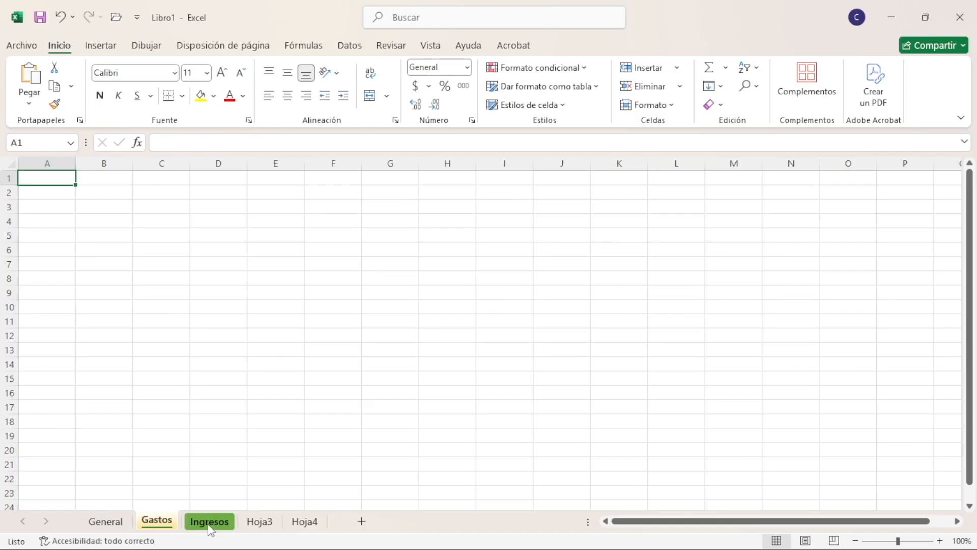
left_click(214, 524)
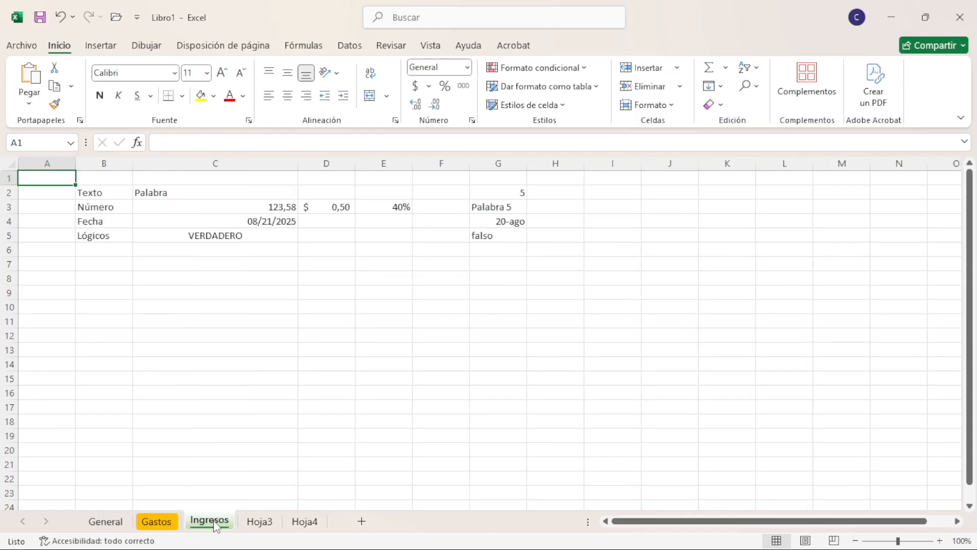
Create a copy of the Ingresos sheet in a new workbook
right_click(217, 526)
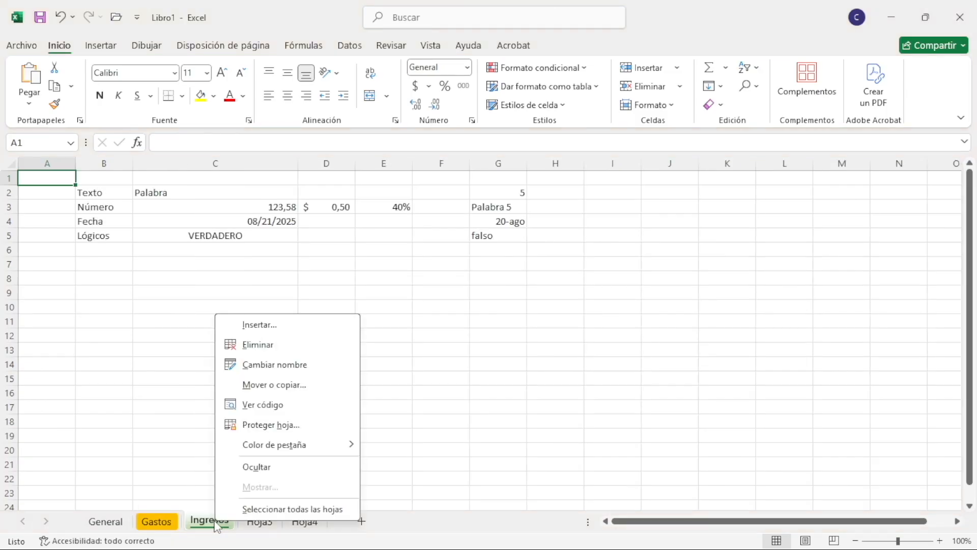
left_click(274, 384)
left_click_drag(261, 287, 236, 223)
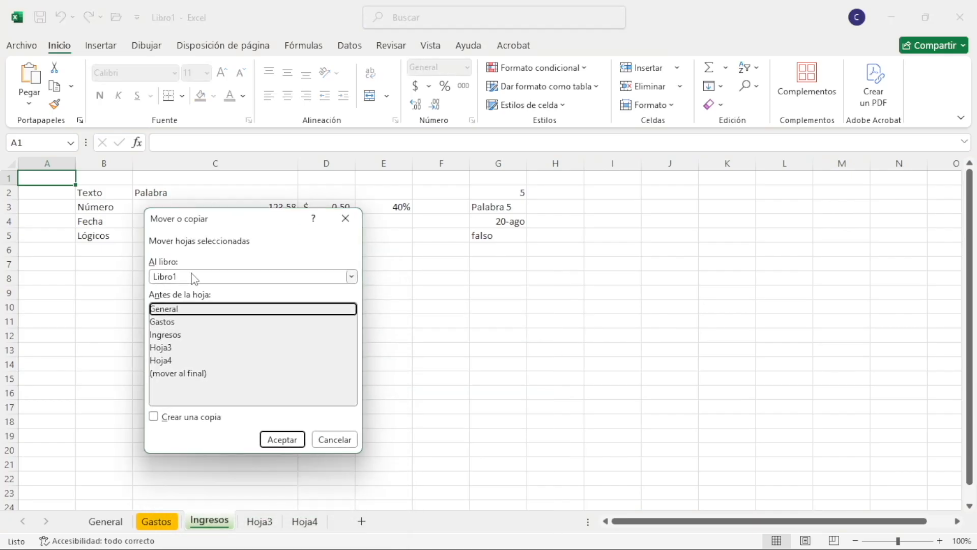
left_click(194, 279)
left_click(179, 299)
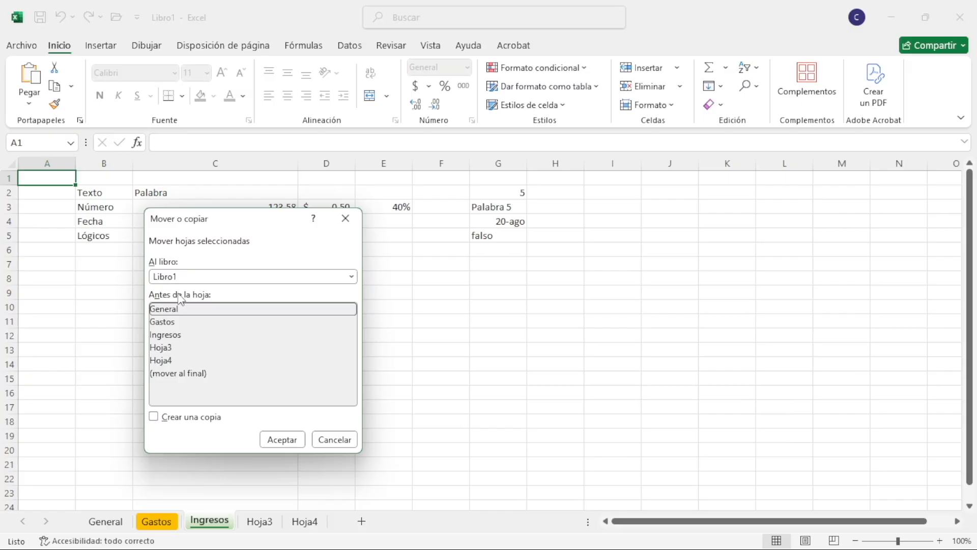
left_click(207, 279)
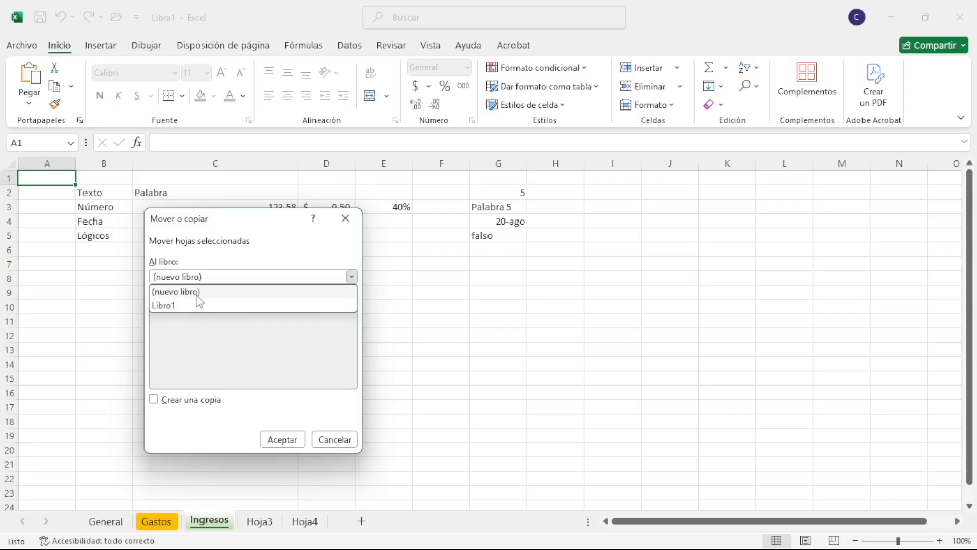
left_click(200, 295)
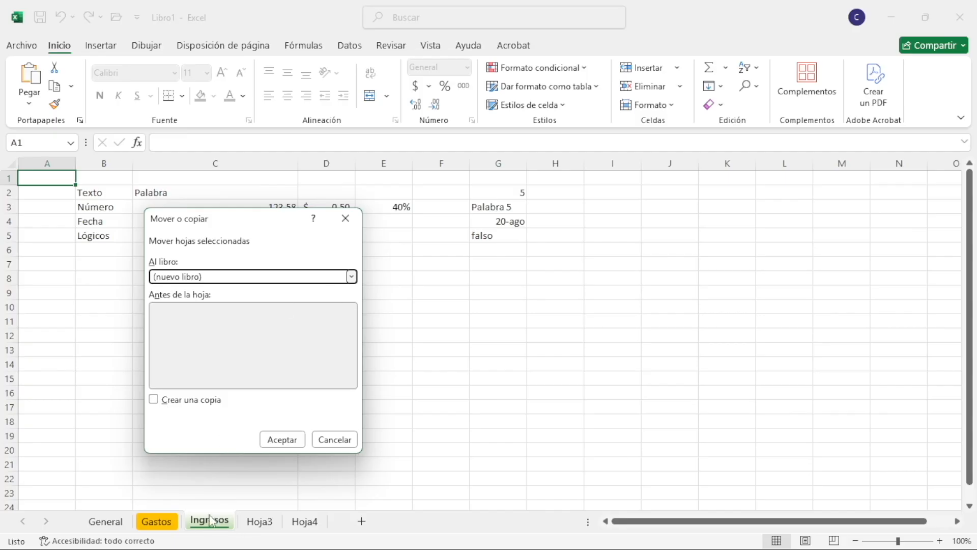
left_click(154, 399)
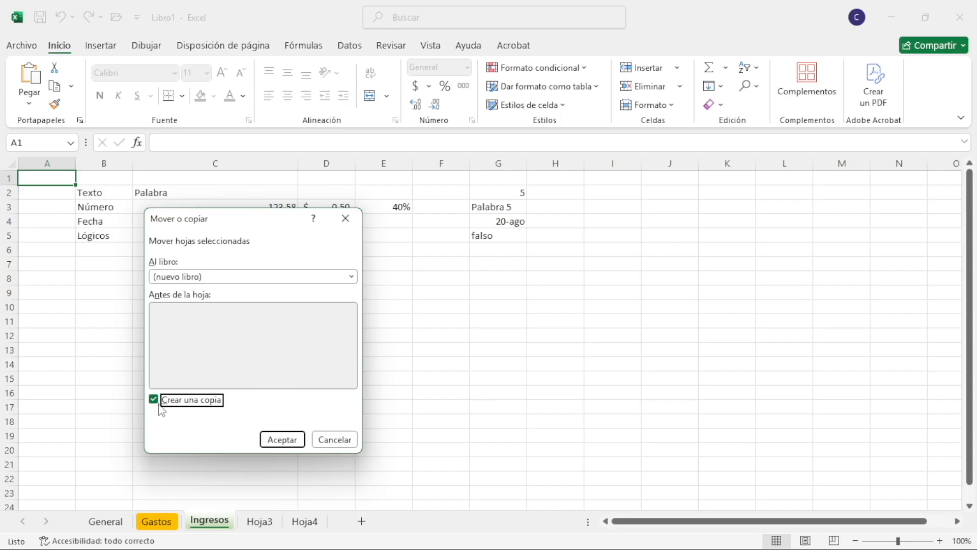
left_click(285, 440)
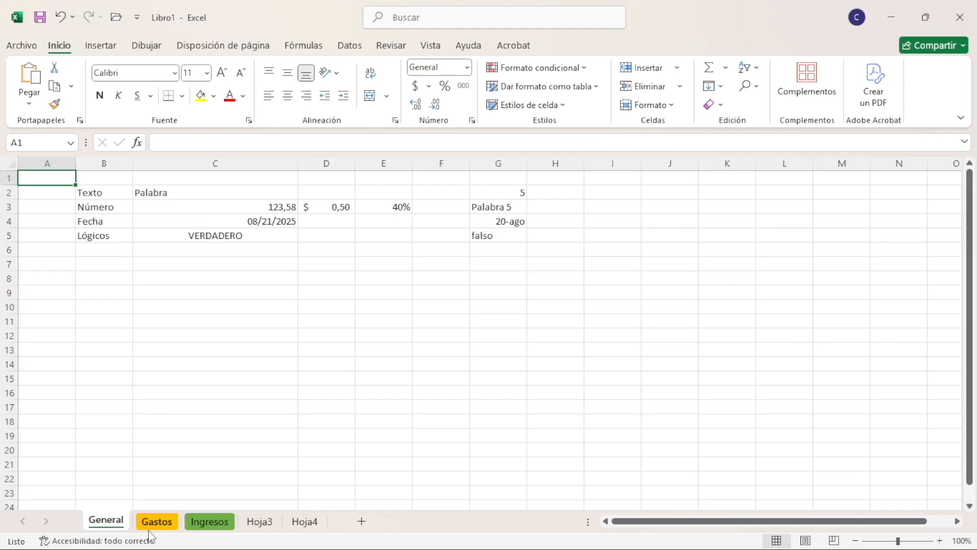
Enter "Hoja 3" in cell B2 of the Hoja3 sheet in Libro1
left_click(262, 521)
left_click(116, 192)
type("H")
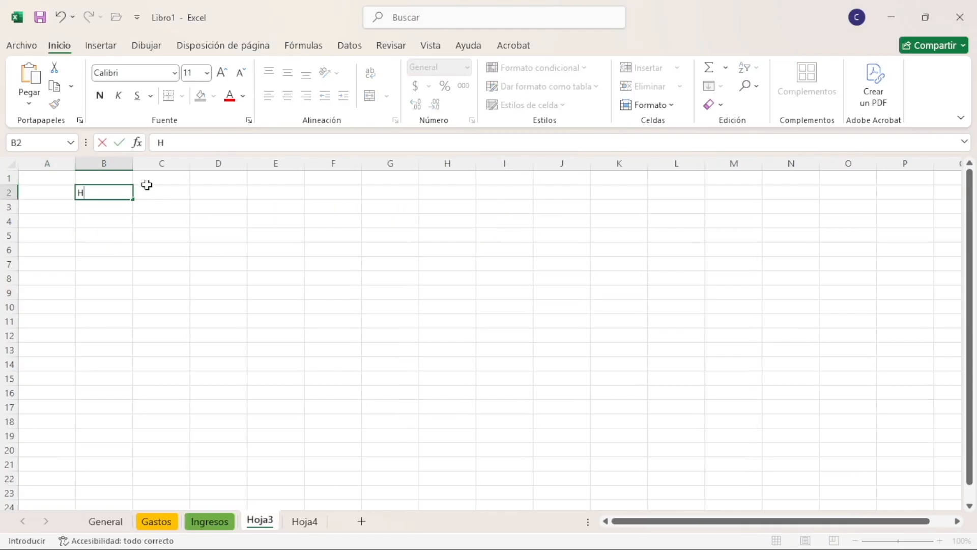
type("oja 3")
key("Return")
Enter "Mover al nuevo archivo" in cell B3 of Hoja3
key("Up")
key("Up")
key("Left")
key("Down")
key("Right")
key("Down")
key("F2")
key("Return")
key("Up")
key("Up")
key("Down")
type("Mve")
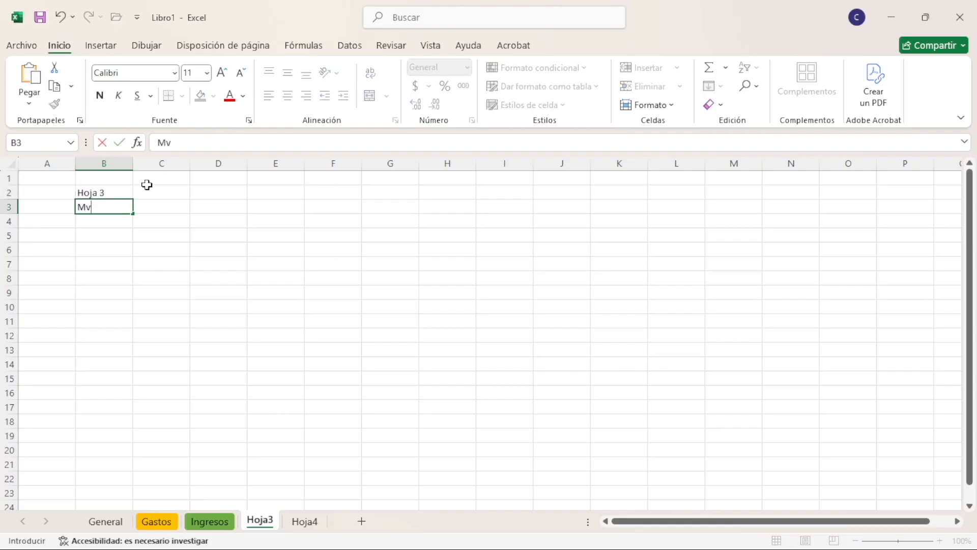
key("BackSpace")
type("over al nuevo archivo")
key("Return")
key("Up")
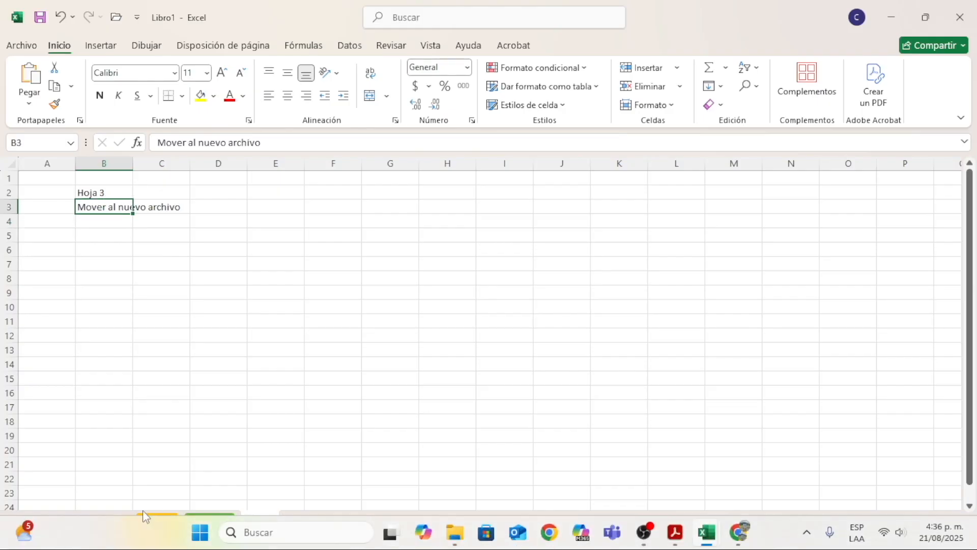
Move the Hoja3 sheet to the end of Libro2 without making a copy, and review both sheets there
right_click(259, 521)
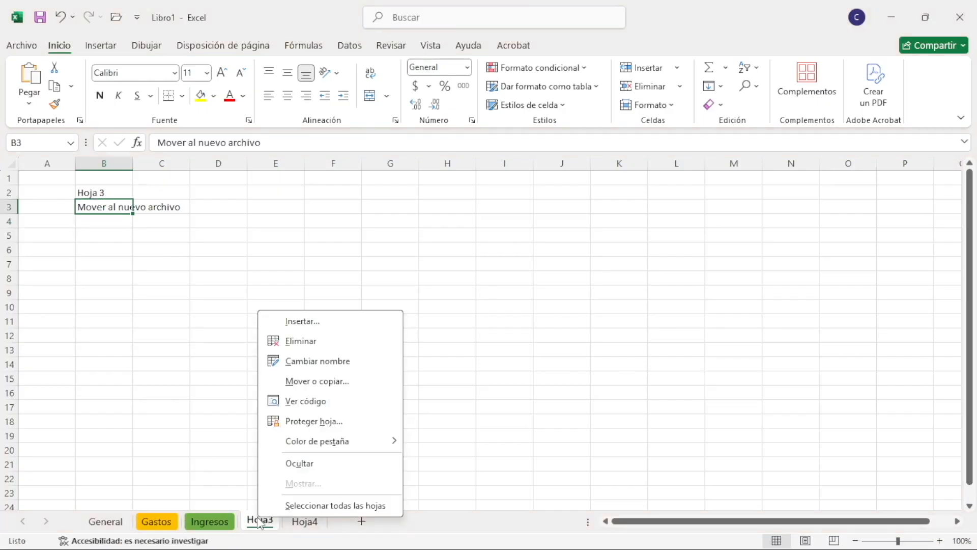
left_click(320, 382)
left_click(257, 340)
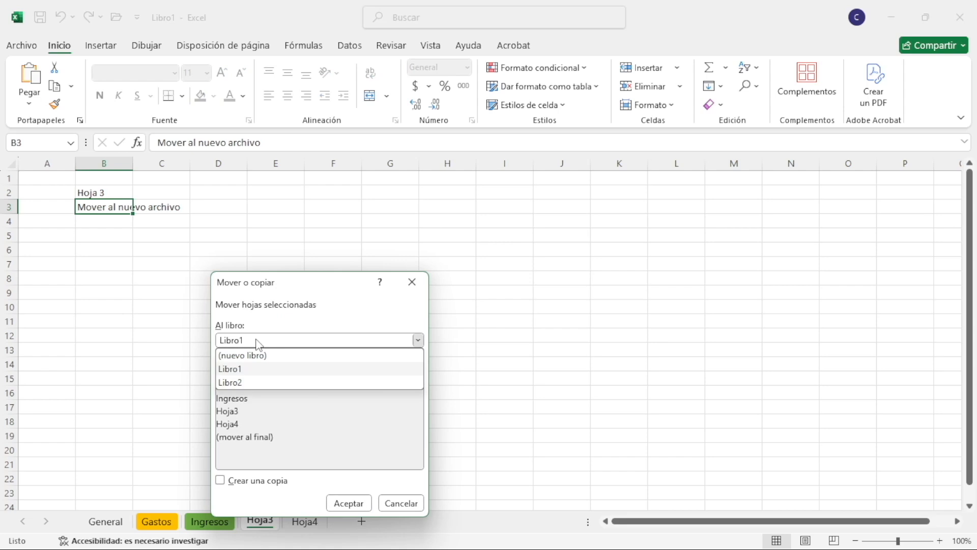
left_click(245, 382)
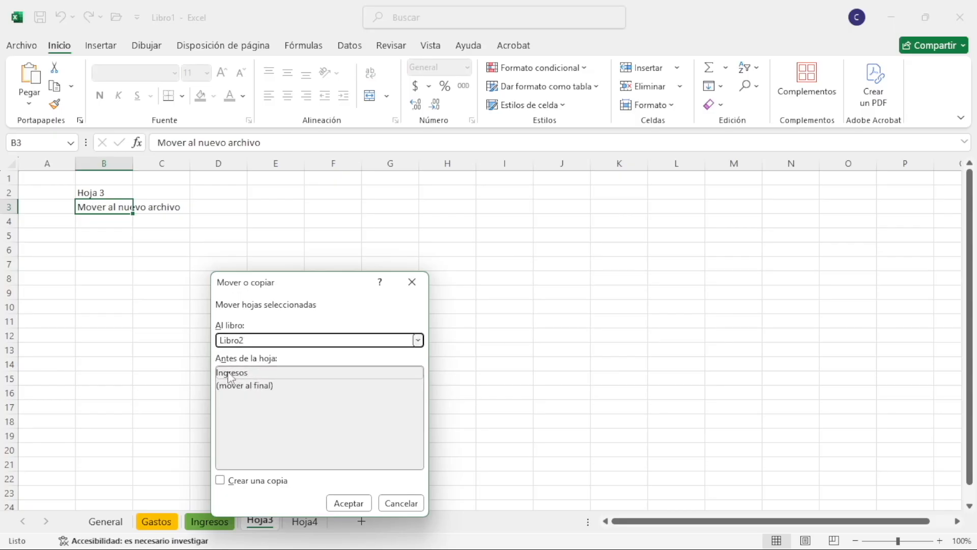
left_click(261, 386)
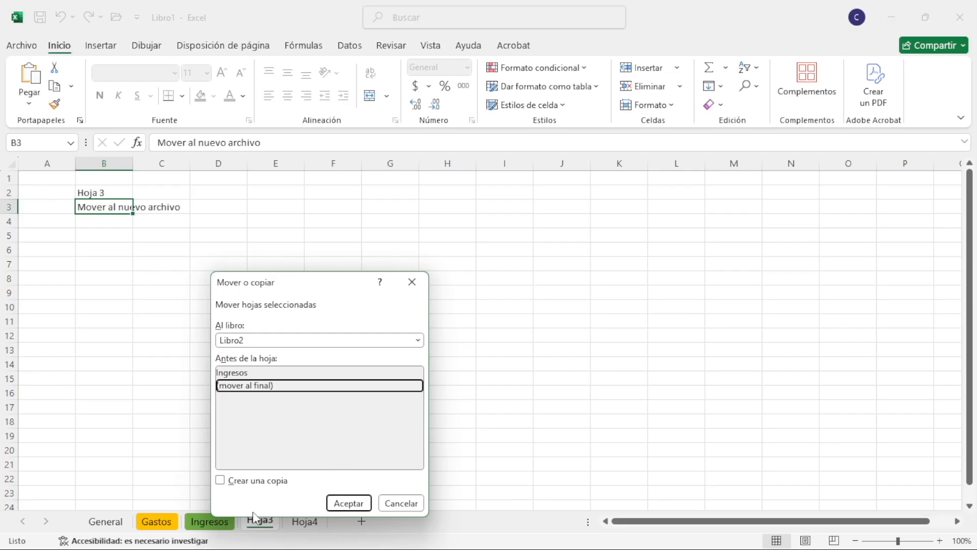
left_click(340, 502)
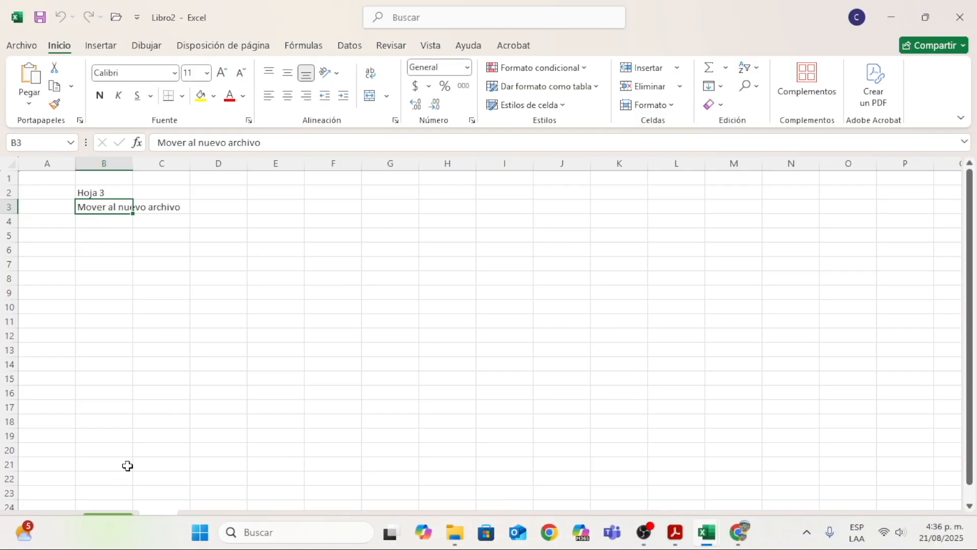
left_click(120, 521)
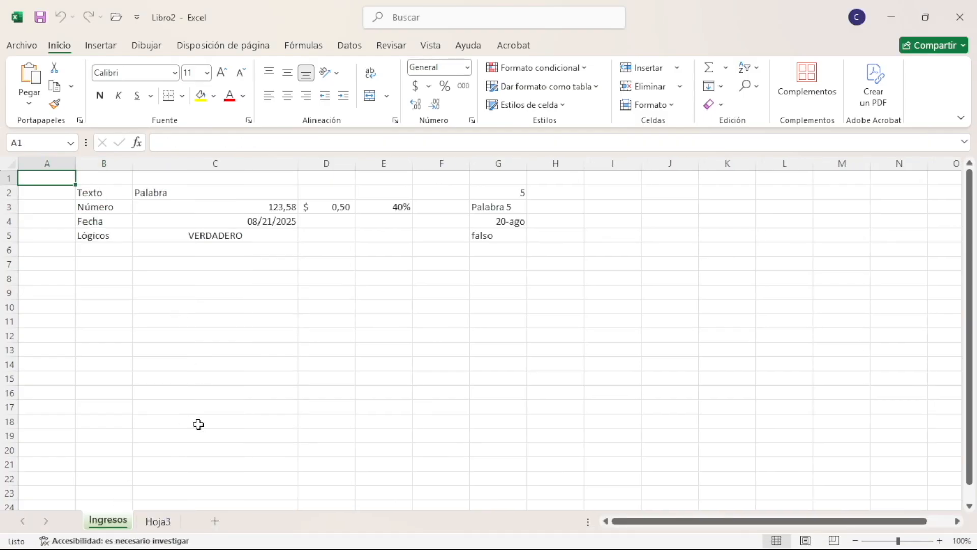
left_click(170, 515)
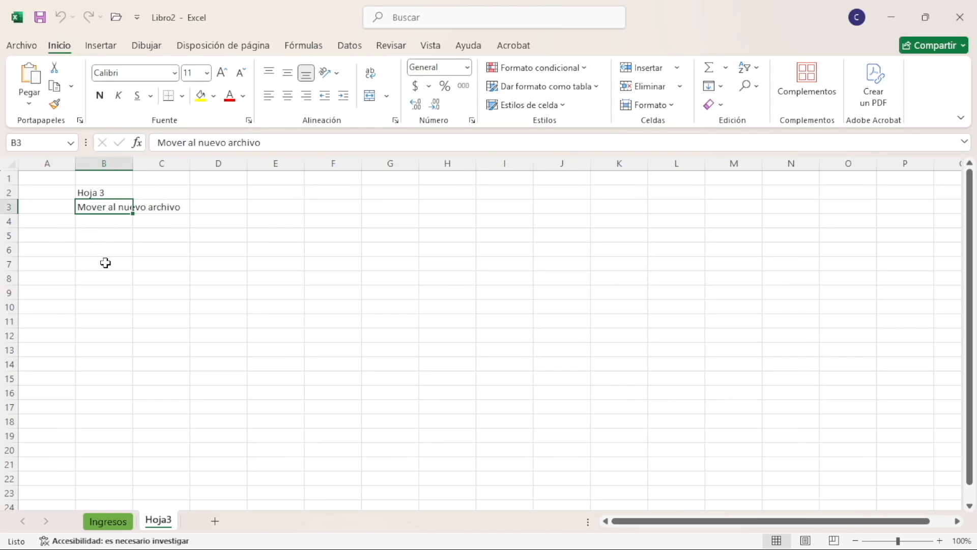
Switch back to Libro1 and look through its General, Gastos, Ingresos and Hoja4 sheets
key("alt+Tab")
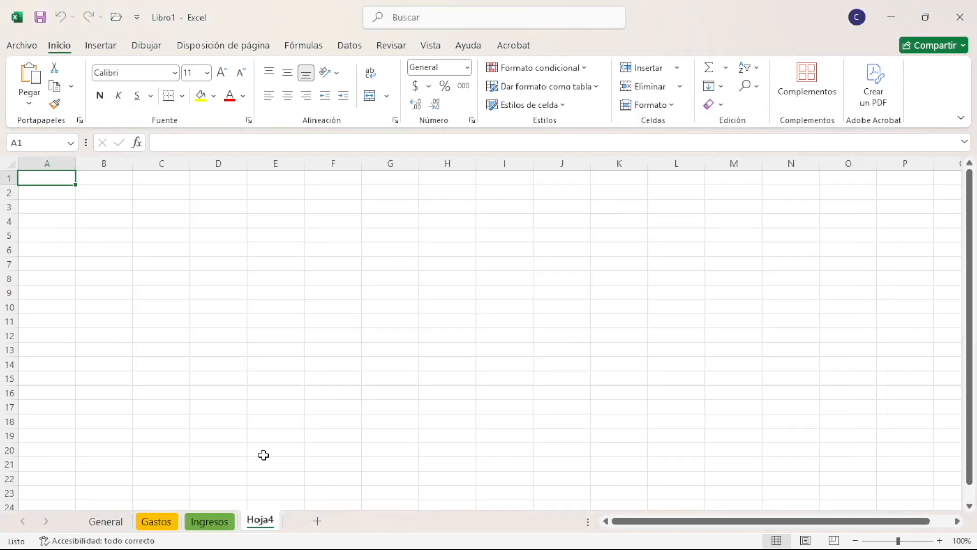
left_click(216, 522)
left_click(105, 521)
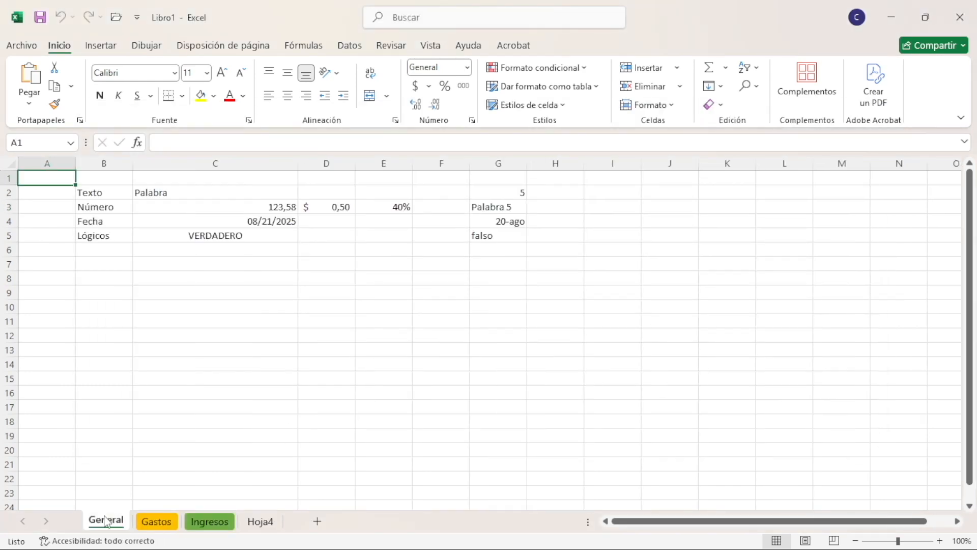
left_click(155, 523)
left_click(209, 521)
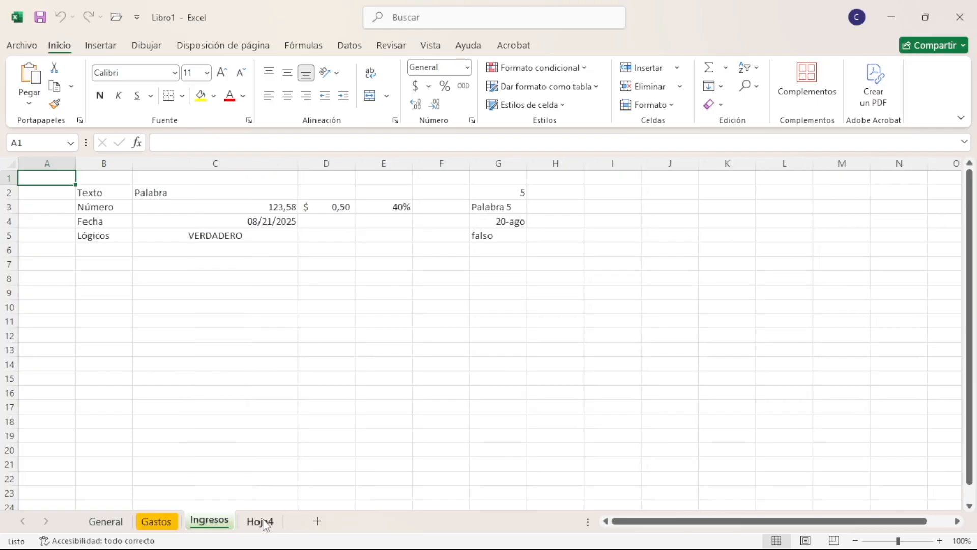
left_click(259, 522)
left_click(224, 522)
left_click(153, 522)
left_click(121, 521)
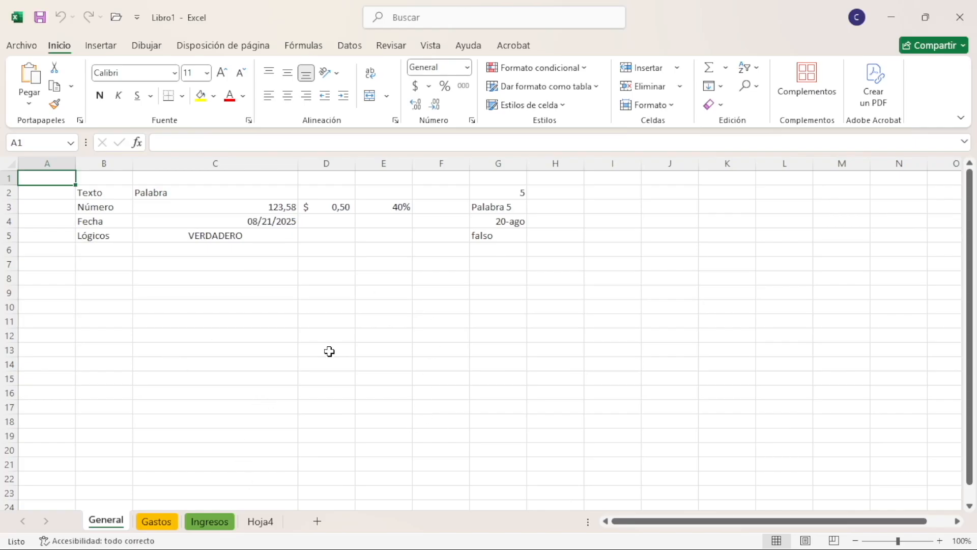
left_click(455, 334)
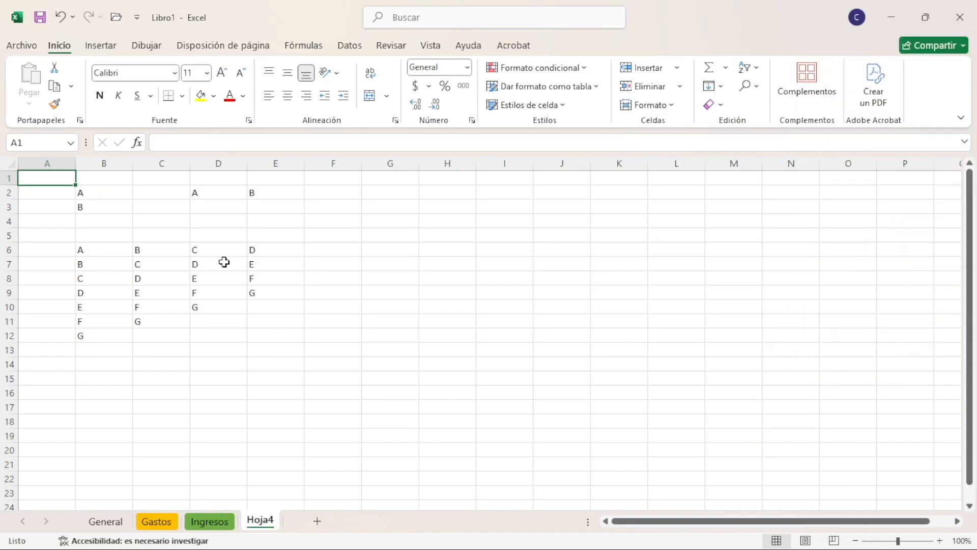
Select cells around the letter data on Hoja4, including B2, B3 and A1, finishing on B2
left_click(102, 189)
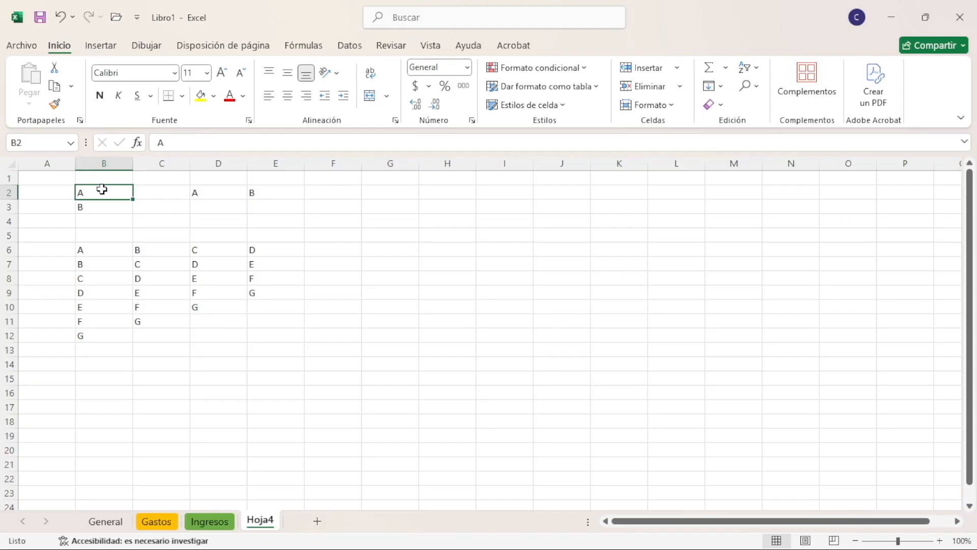
left_click(95, 206)
left_click(111, 191)
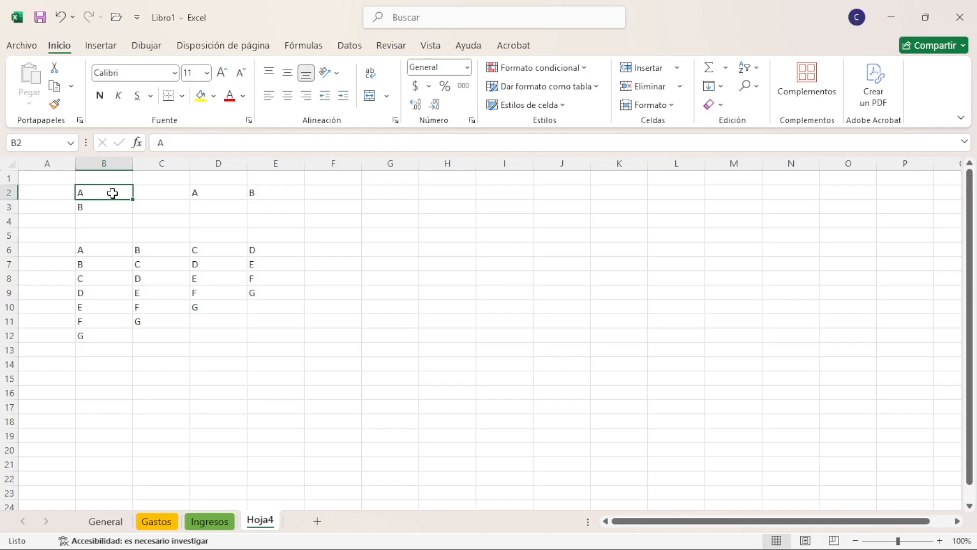
left_click(48, 180)
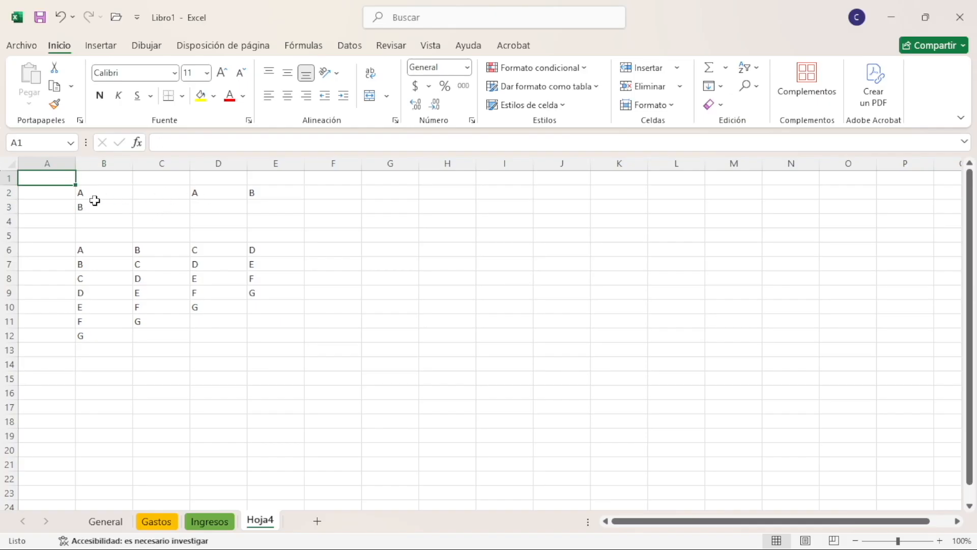
left_click(97, 193)
left_click_drag(139, 266, 162, 279)
left_click_drag(229, 288, 274, 293)
left_click(373, 233)
left_click(233, 218)
left_click(95, 191)
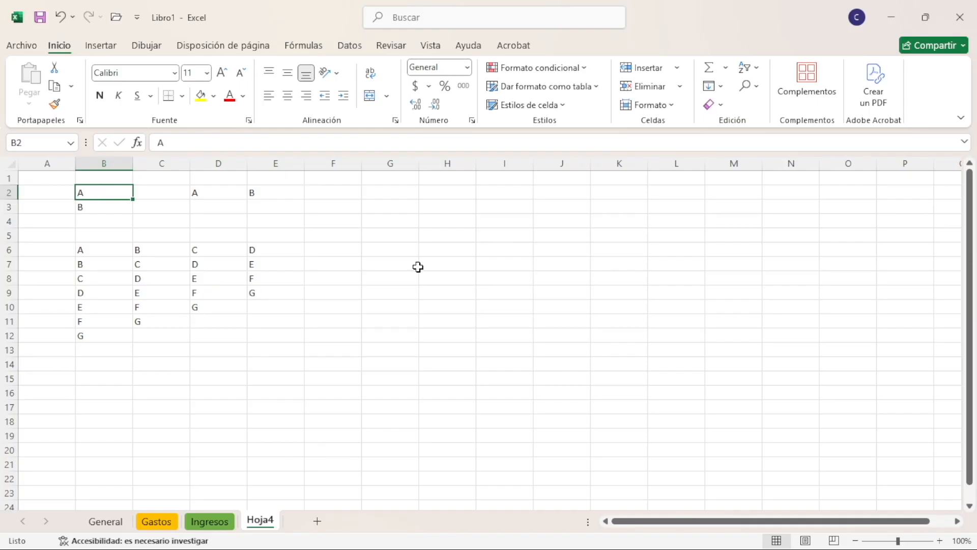
Step the active cell down and back up column B through the letter lists, finishing on B4
key("Down")
key("Down")
key("Down")
key("Down")
key("Down")
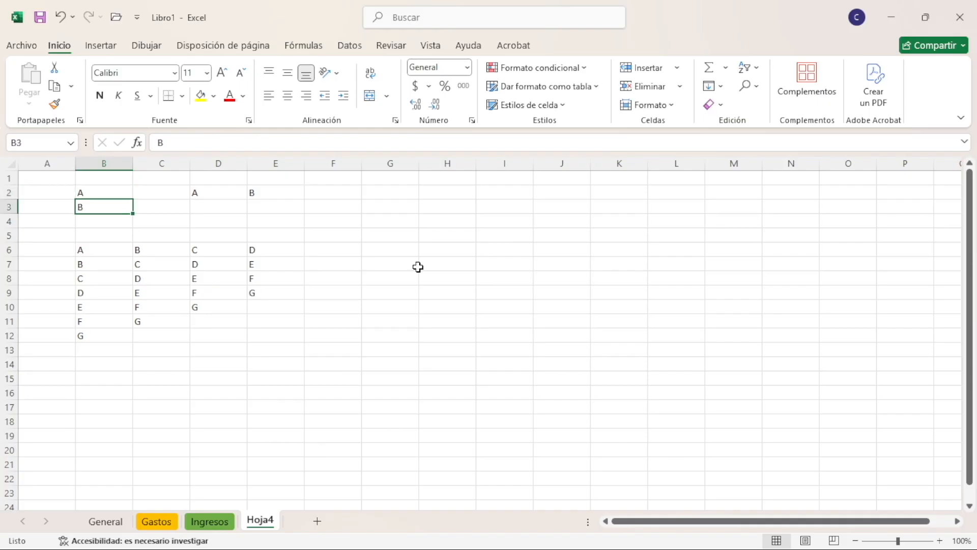
key("Down")
key("Down")
key("Down")
key("Down")
key("Down")
key("Up")
key("Up")
key("Up")
key("Up")
key("Up")
key("Up")
key("Up")
key("Up")
key("Up")
key("Up")
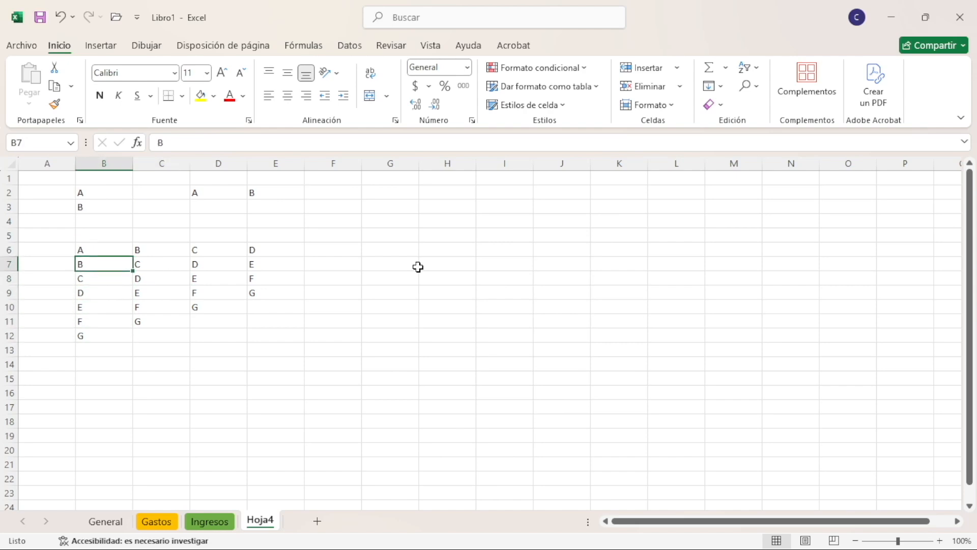
key("Down")
key("Down")
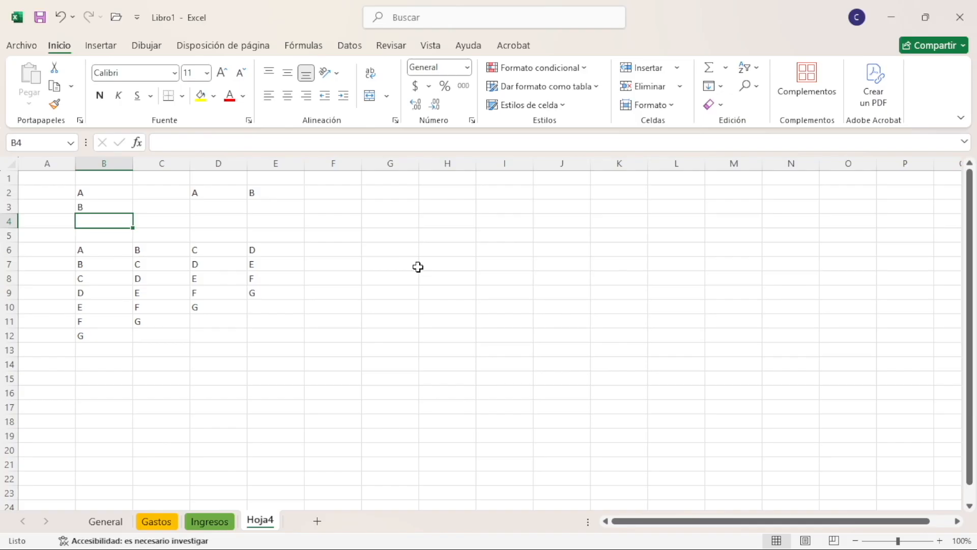
Step the active cell up to B1, down column B into the lower letter list, and back up to B2
key("Up")
key("Up")
key("Up")
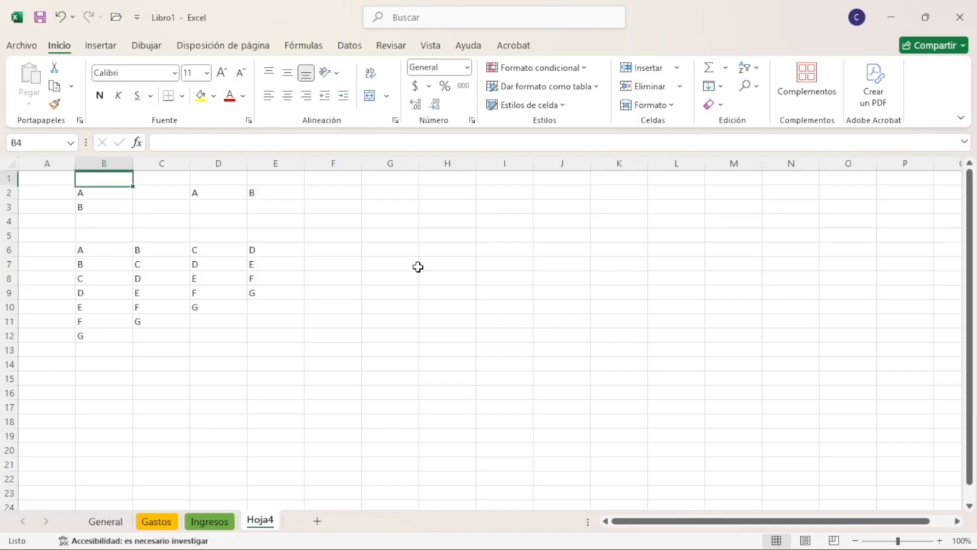
key("Down")
key("Down")
key("Down")
key("Down")
key("Down")
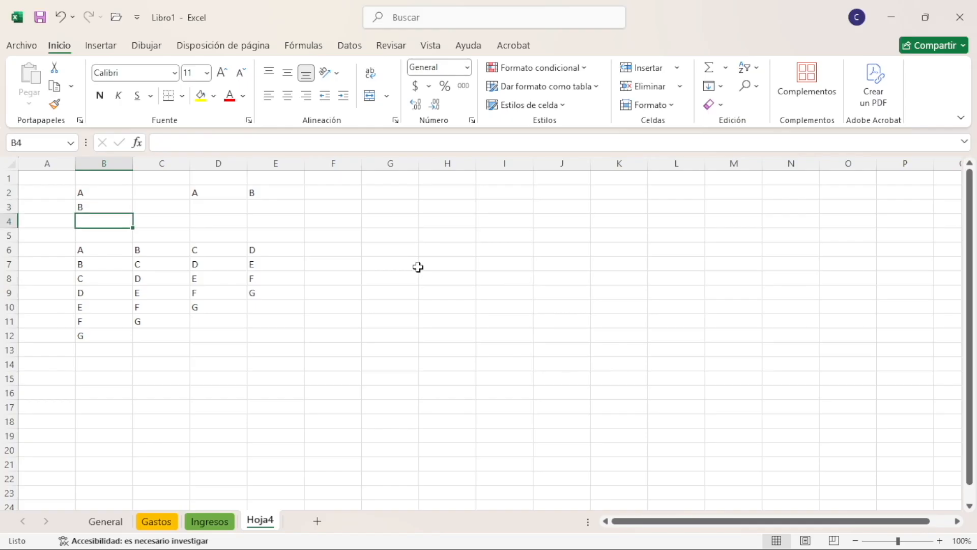
key("Down")
key("Down")
key("Down")
key("Down")
key("Down")
key("Up")
key("Up")
key("Up")
key("Up")
key("Up")
key("Up")
key("Up")
key("Up")
key("Up")
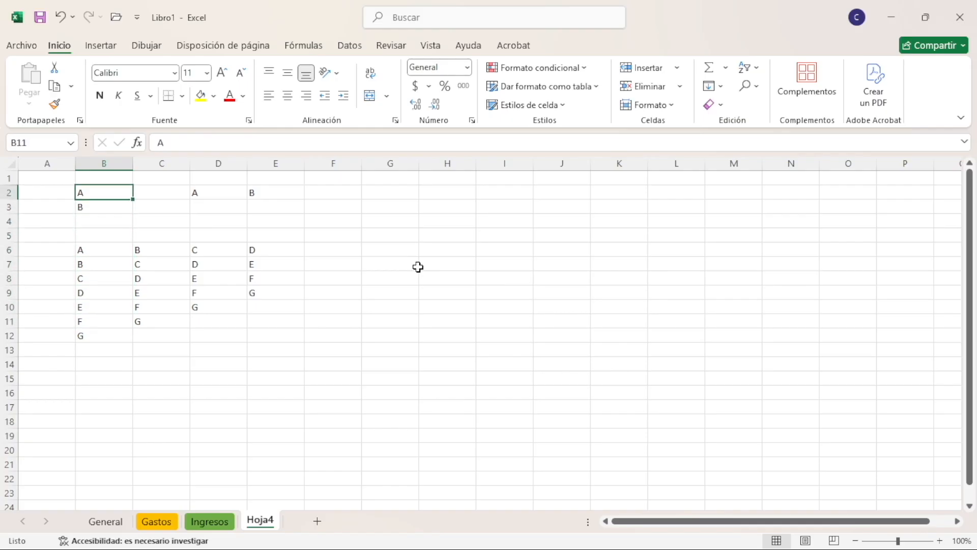
Move the active cell across row 2 past the letters to J2 and return to B2
key("Right")
key("Right")
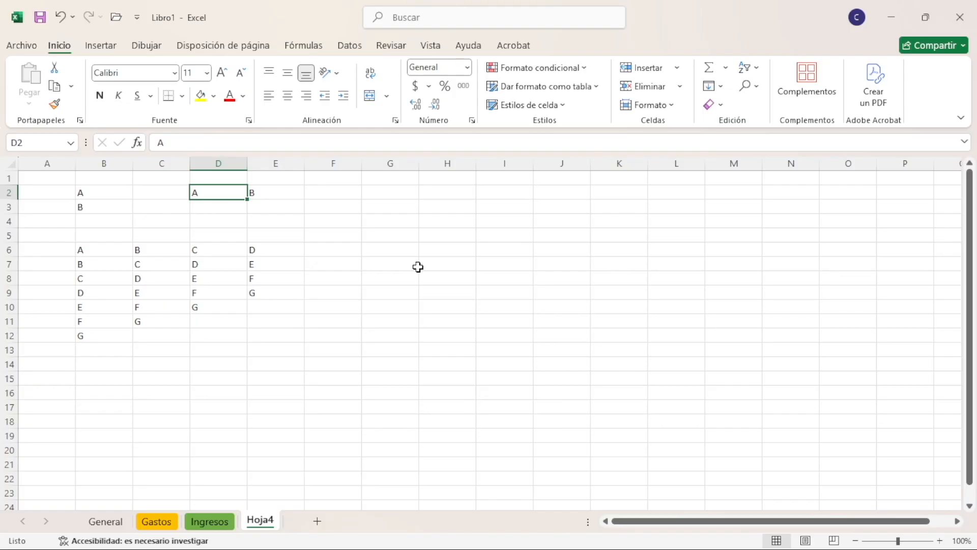
key("Right")
key("Right")
key("Right")
key("Right")
key("Right")
key("Right")
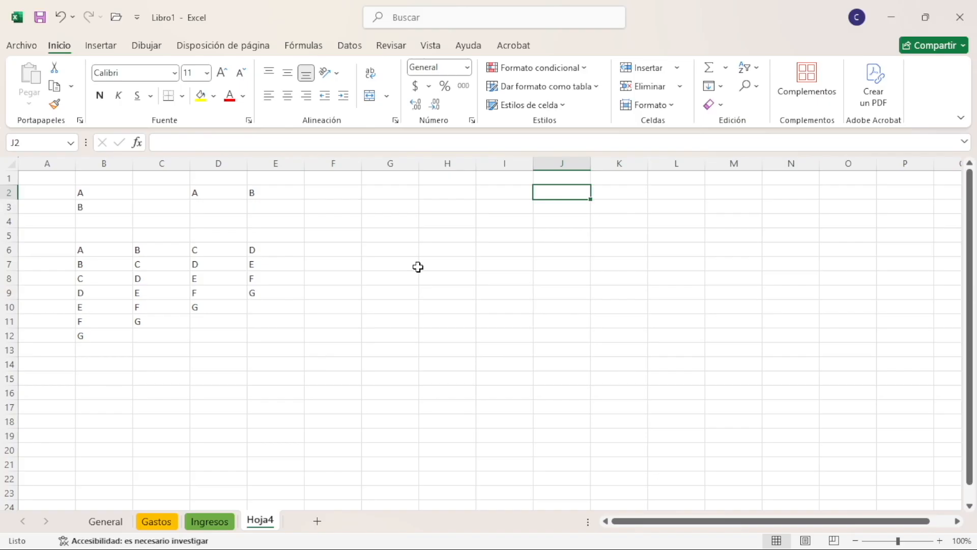
key("Left")
key("Left")
key("Left")
key("Left")
key("Left")
key("Left")
key("Left")
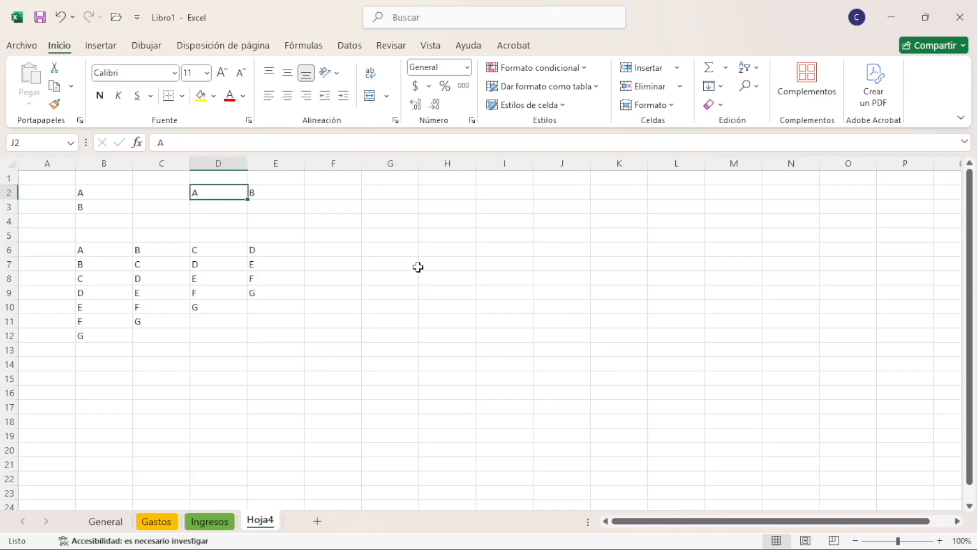
key("Left")
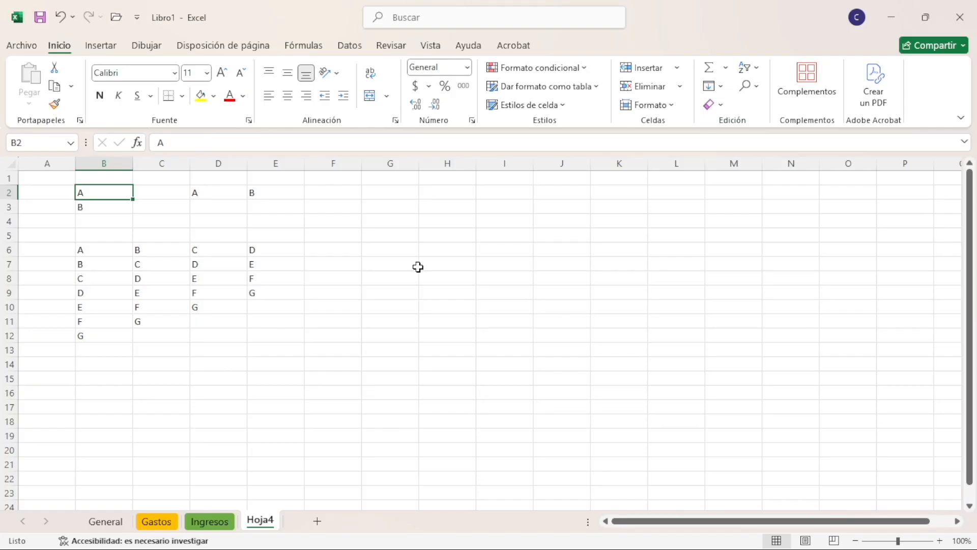
Move down to B6 and jump back and forth between the ends of column B's lower list, B6 and B12
key("Down")
key("Down")
key("Down")
key("Down")
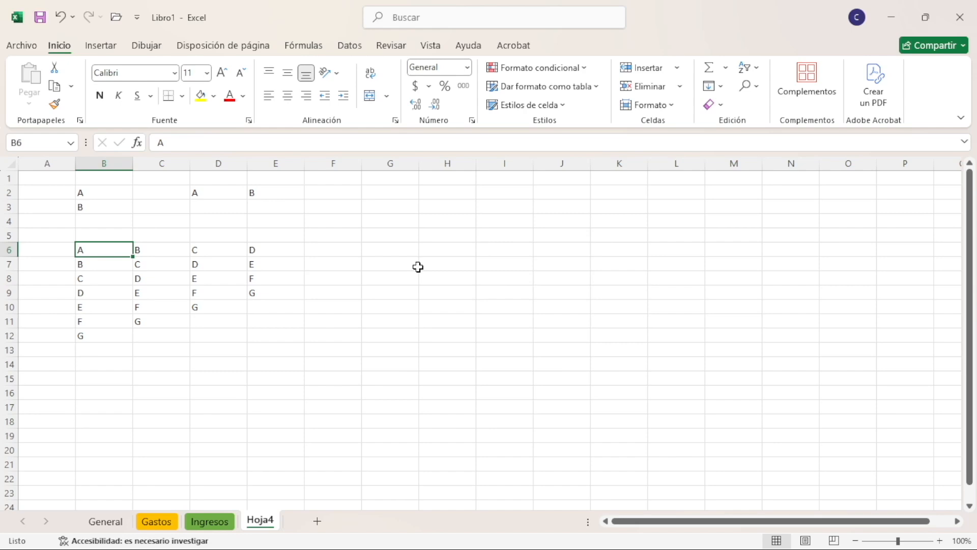
key("ctrl+Down")
key("ctrl+Up")
key("ctrl+Down")
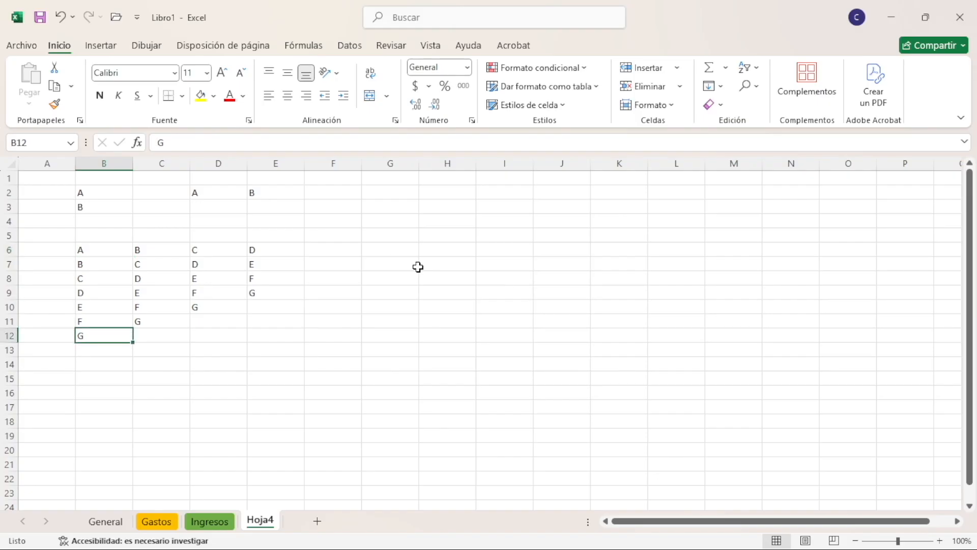
key("ctrl+Up")
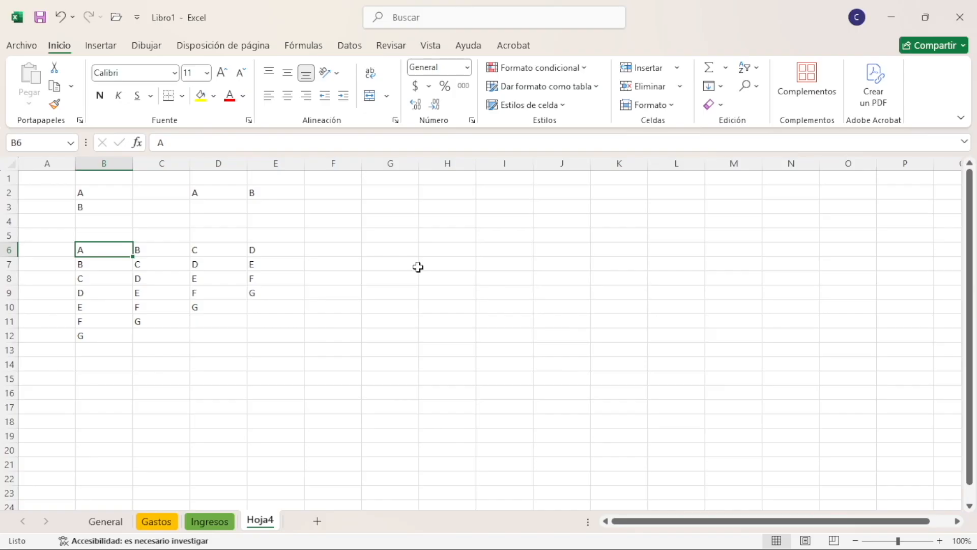
key("ctrl+Up")
Move to D6, jump to the last letter of that list in D10, and step back up to D7
key("Right")
key("Right")
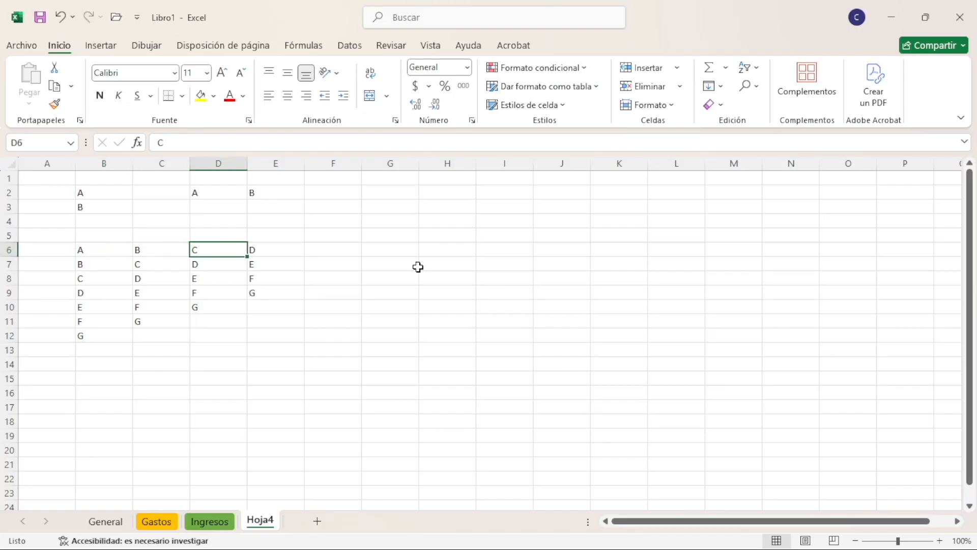
key("ctrl+Down")
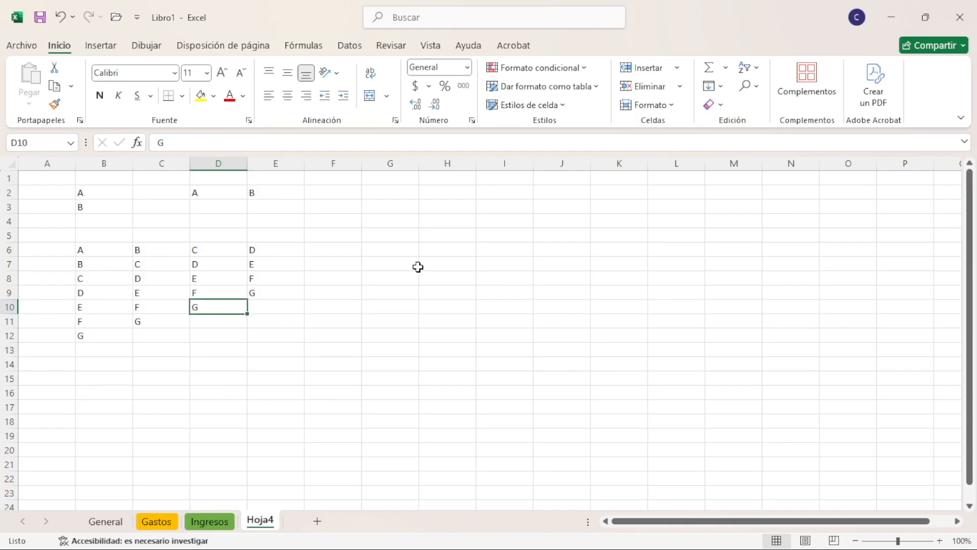
key("Up")
key("Up")
key("Up")
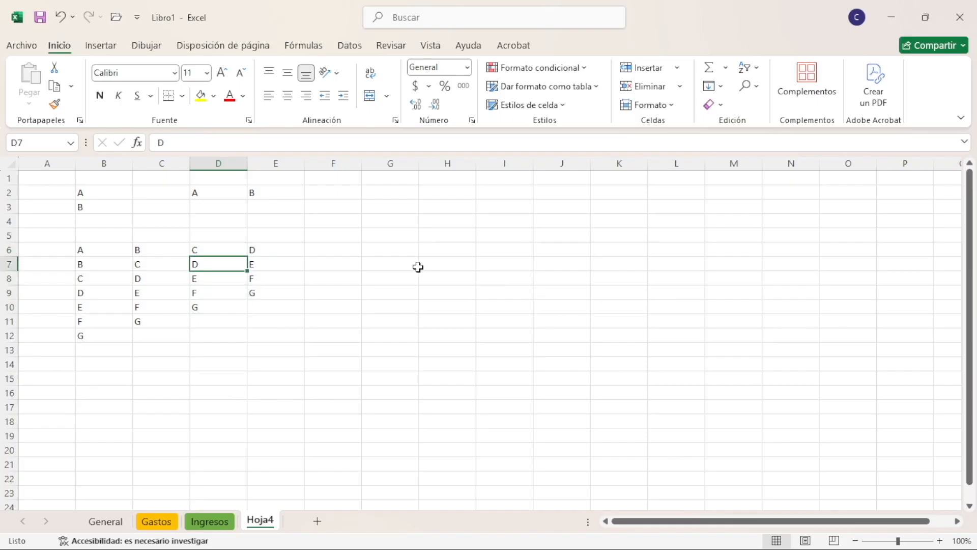
Jump to the last letter of column C's list in C11, and return through column B to B6
key("Left")
key("Left")
key("Right")
key("ctrl+Down")
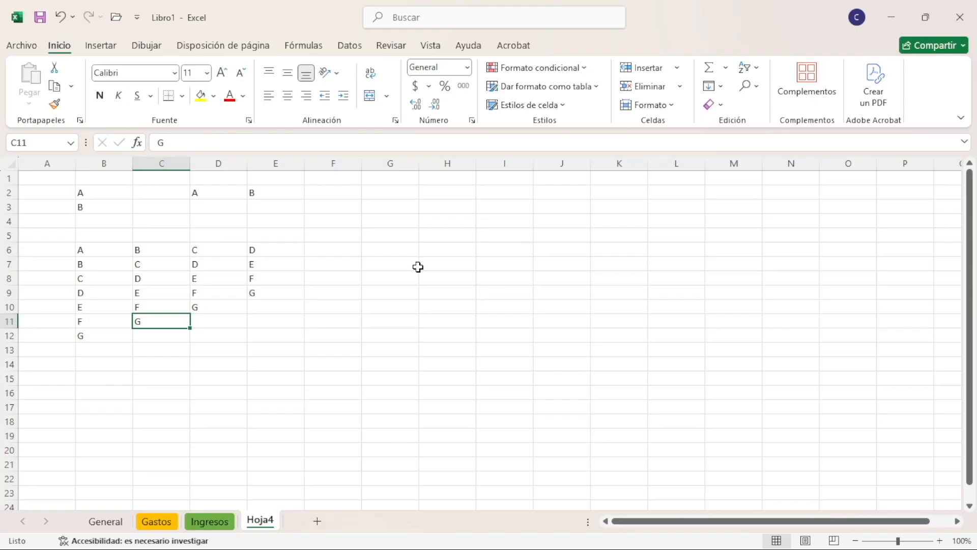
key("Left")
key("ctrl+Up")
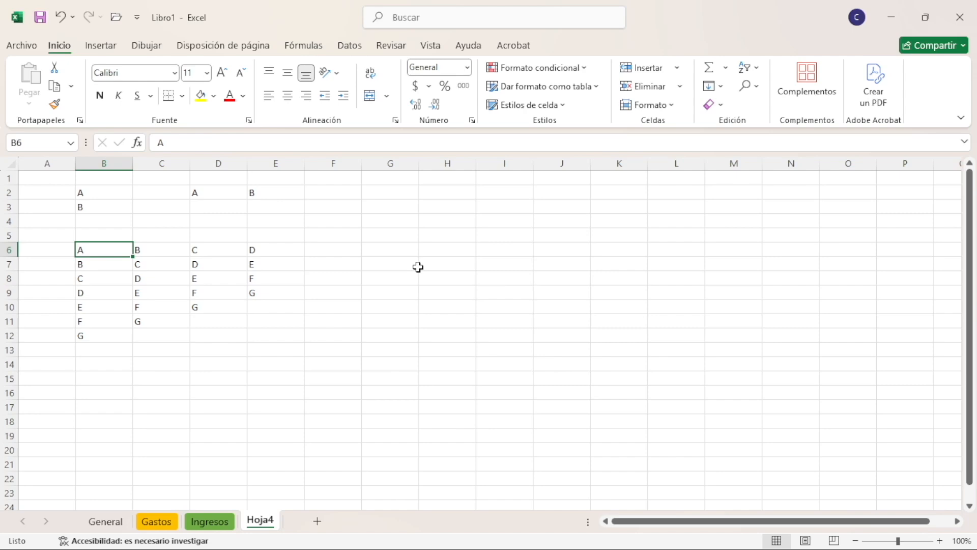
Jump repeatedly from B6 to the far edge of row 6 and of column B's list, returning to B6 each time
key("ctrl+Right")
key("ctrl+Left")
key("ctrl+Right")
key("ctrl+Left")
key("ctrl+Down")
key("ctrl+Up")
key("ctrl+Down")
key("ctrl+Up")
key("ctrl+Right")
key("ctrl+Left")
Jump straight to cell A1 from several different cells, including D7 and C10
key("Right")
key("Right")
key("Down")
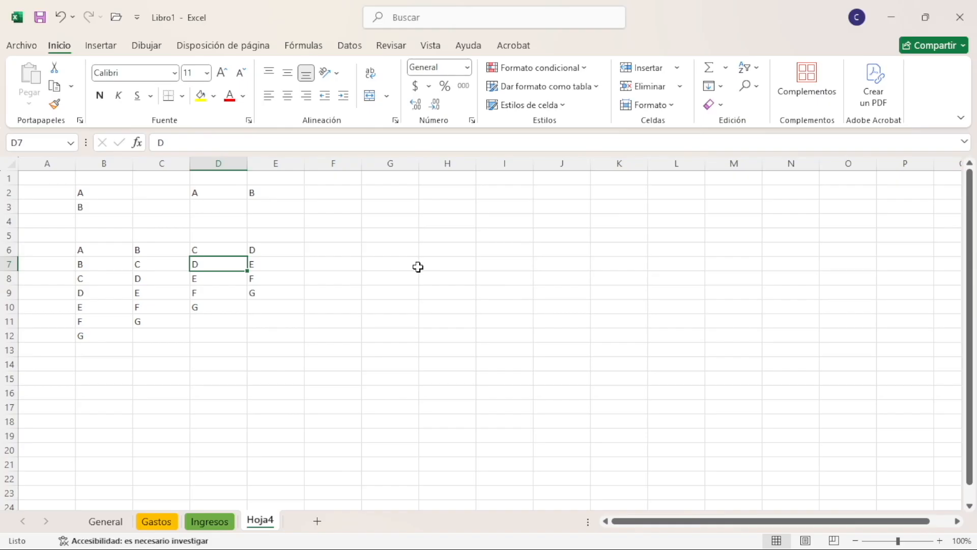
key("ctrl+Home")
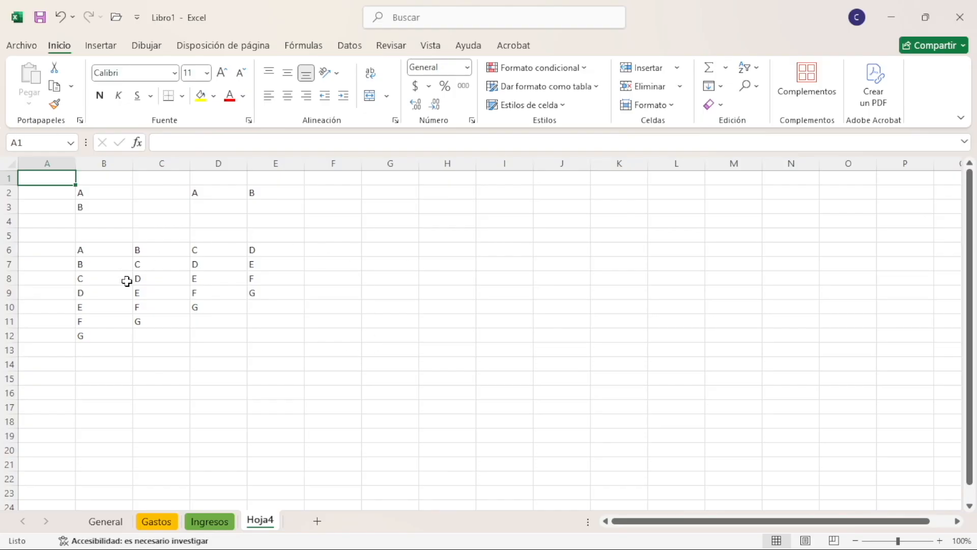
left_click(138, 296)
left_click(158, 308)
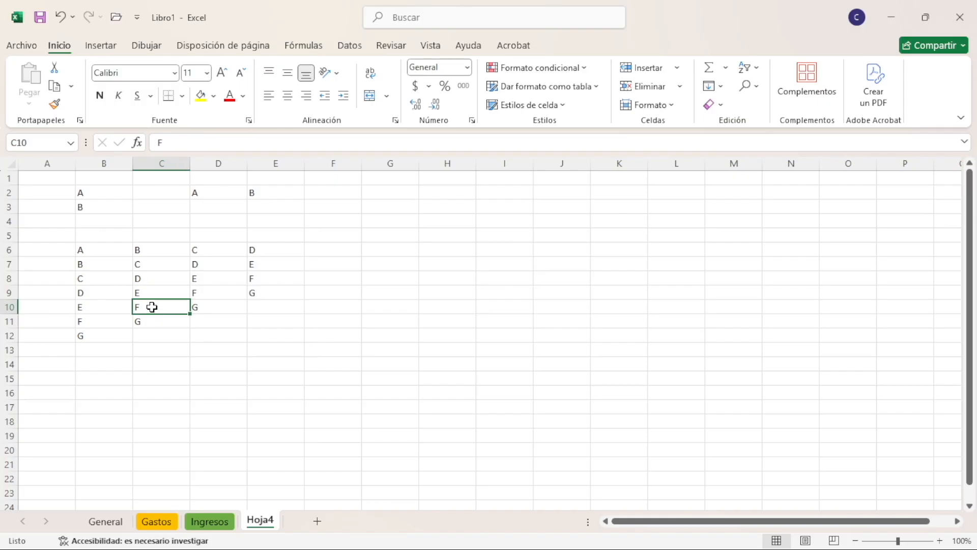
key("ctrl+Home")
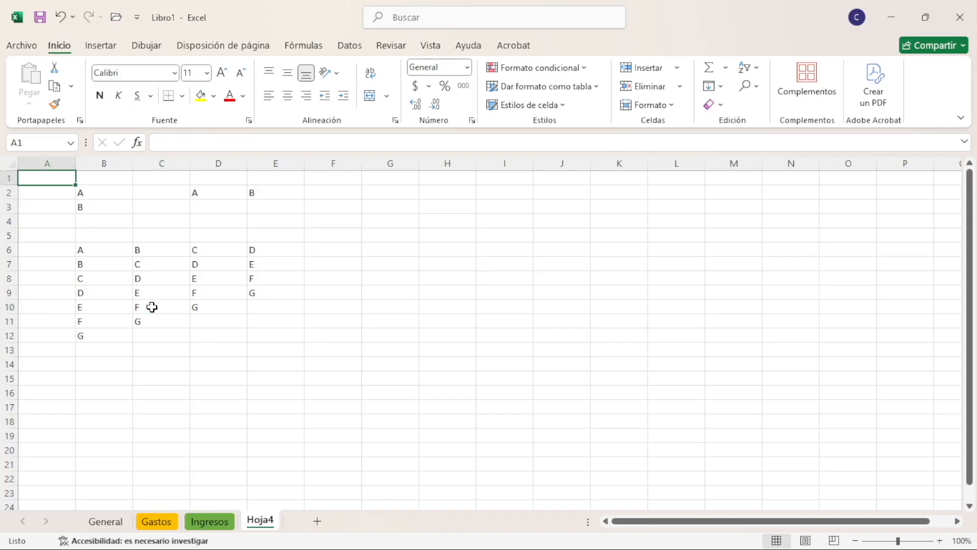
left_click(232, 238)
key("ctrl+Home")
Jump from B6 to the sheet's last used cell, and select the empty cells J14 and H15
left_click(128, 246)
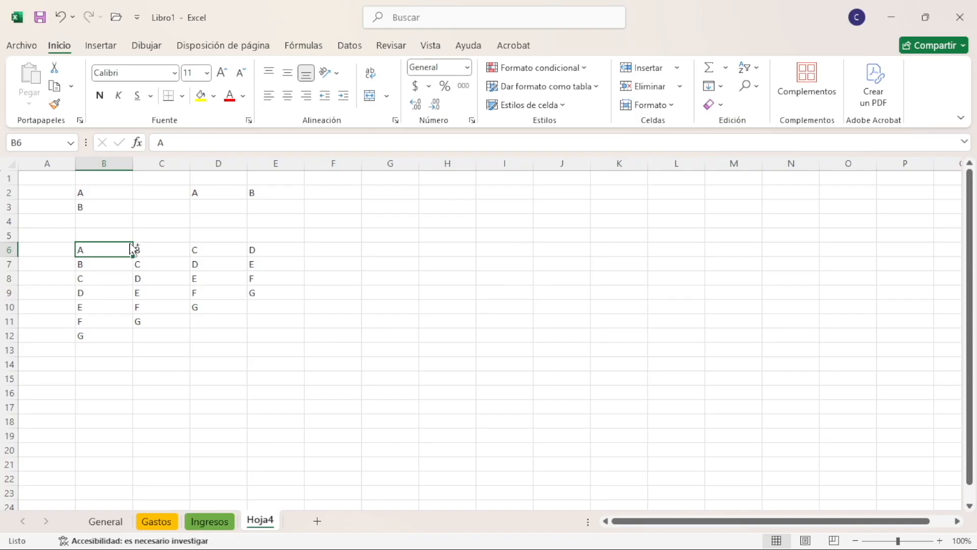
key("ctrl+End")
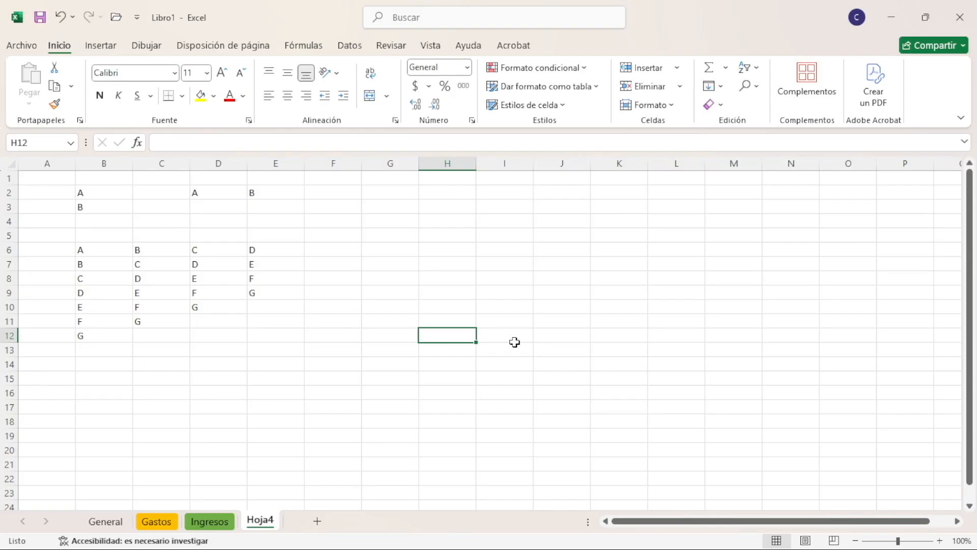
left_click(545, 367)
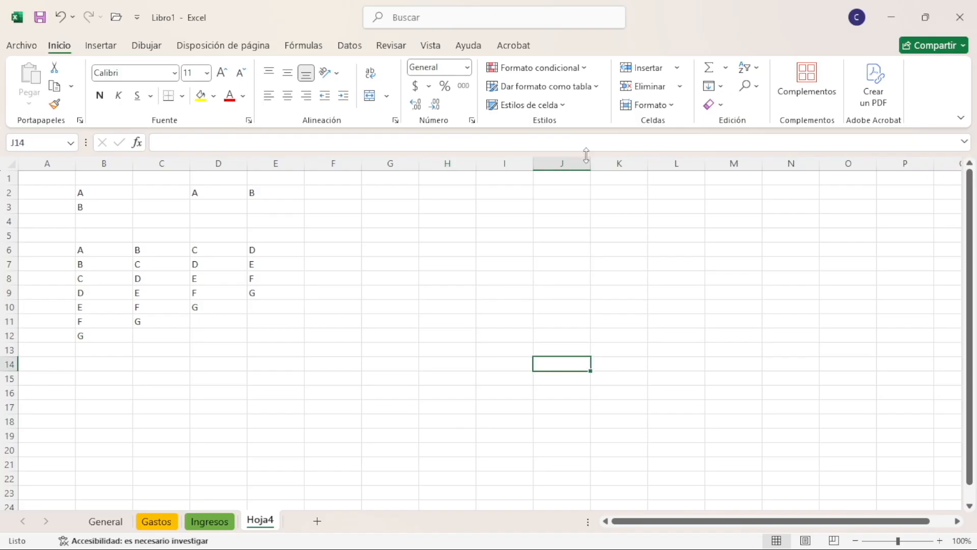
left_click(451, 372)
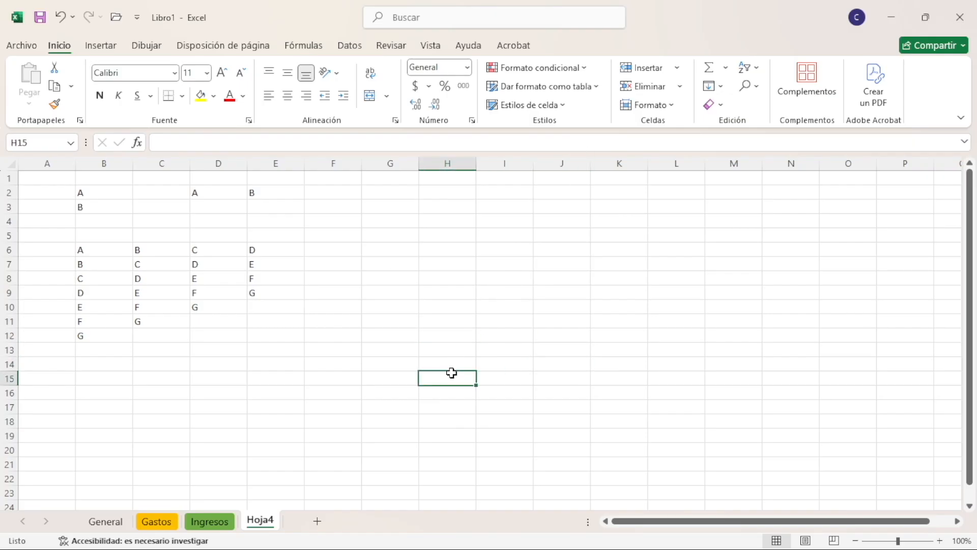
Enter F in cell J15
key("Right")
key("Right")
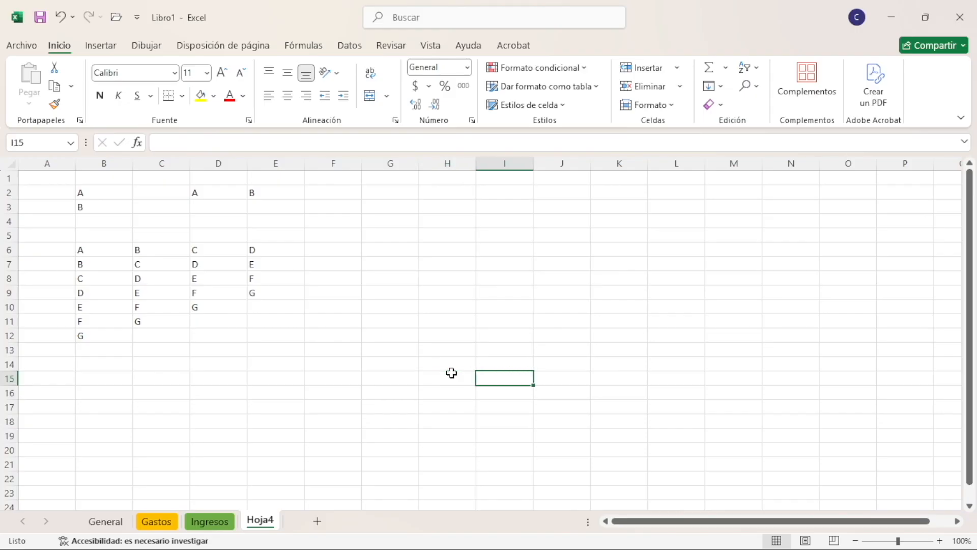
type("F")
key("Return")
Jump from the new F entry up to J1 and across to column A, and go from B5 to the last used cell
key("Up")
key("ctrl+Up")
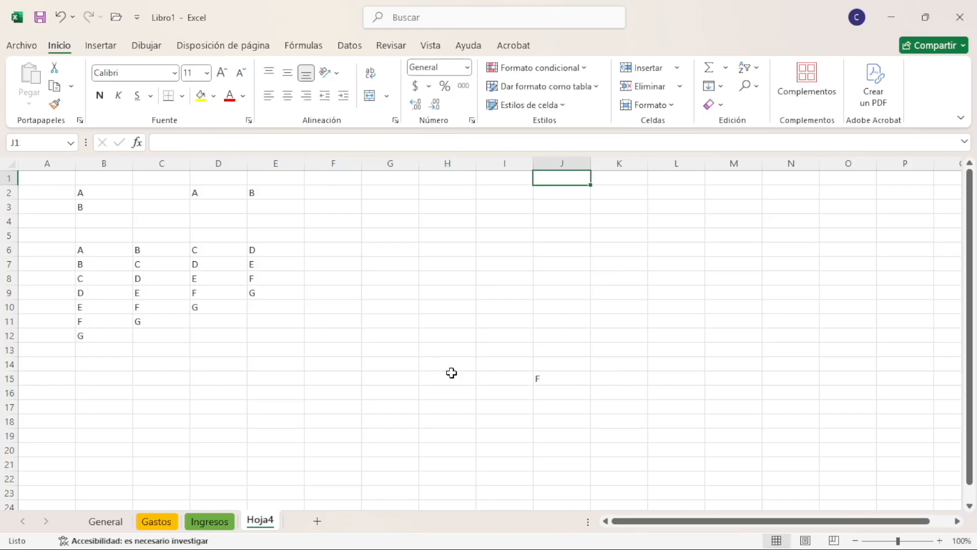
key("ctrl+Left")
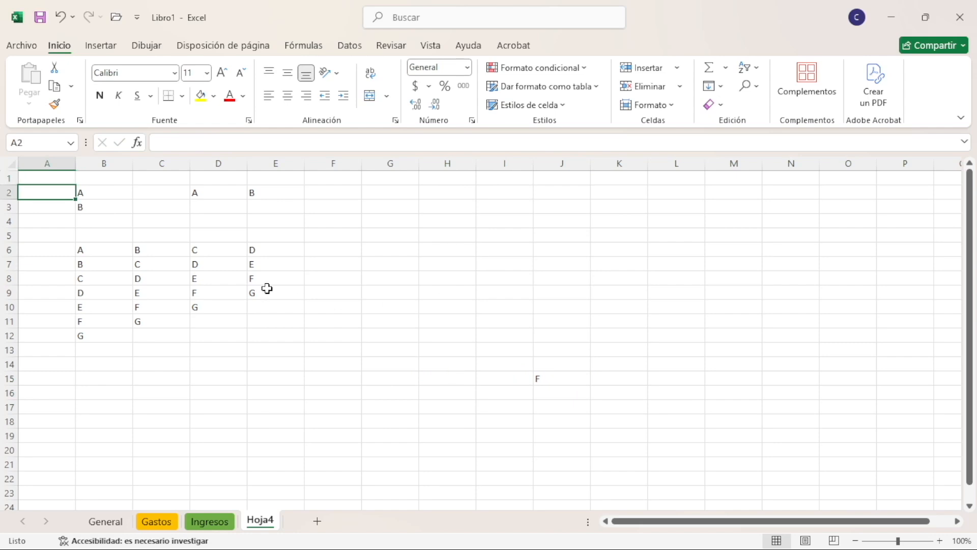
left_click(87, 236)
key("ctrl+End")
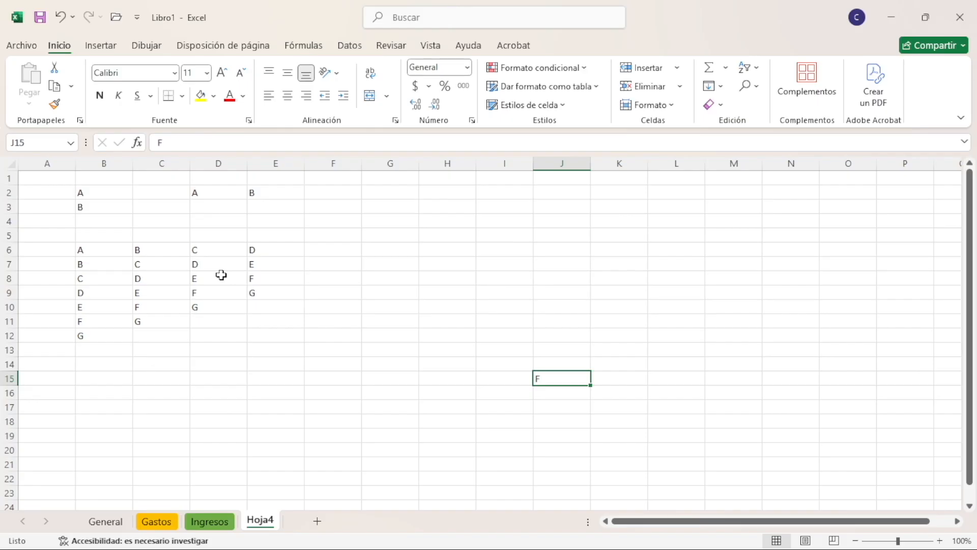
Jump to the first cell of rows 15, 8 and 9 from cells further along, revisiting the last used cell in between
key("Home")
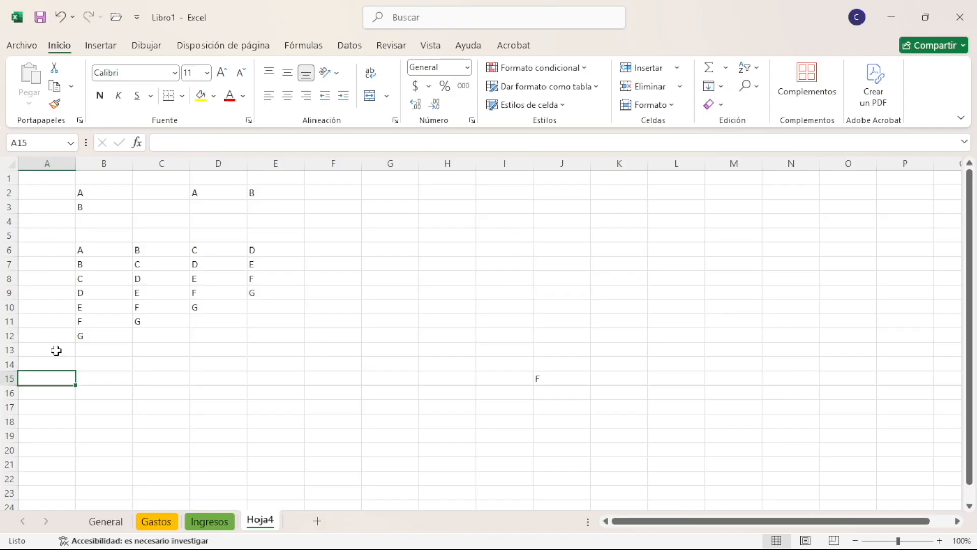
left_click(450, 275)
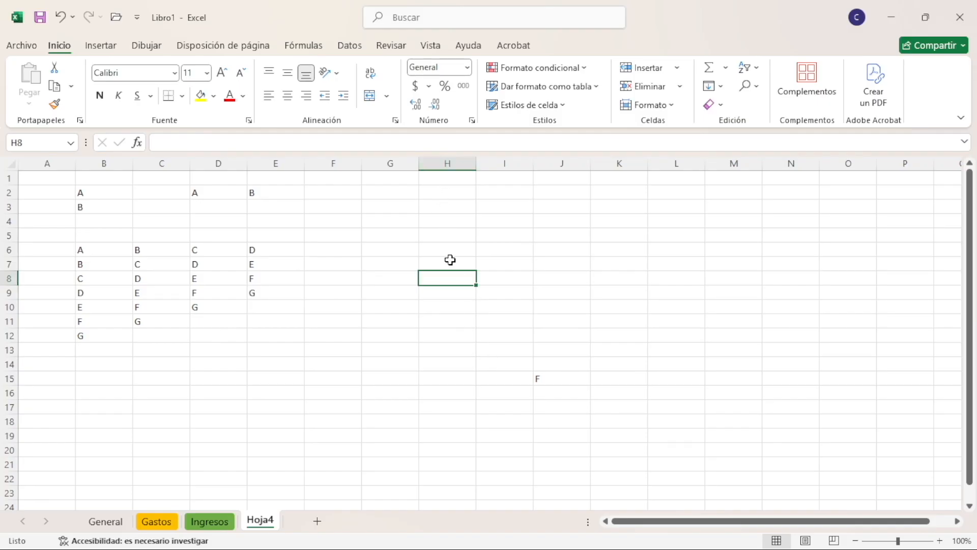
key("Home")
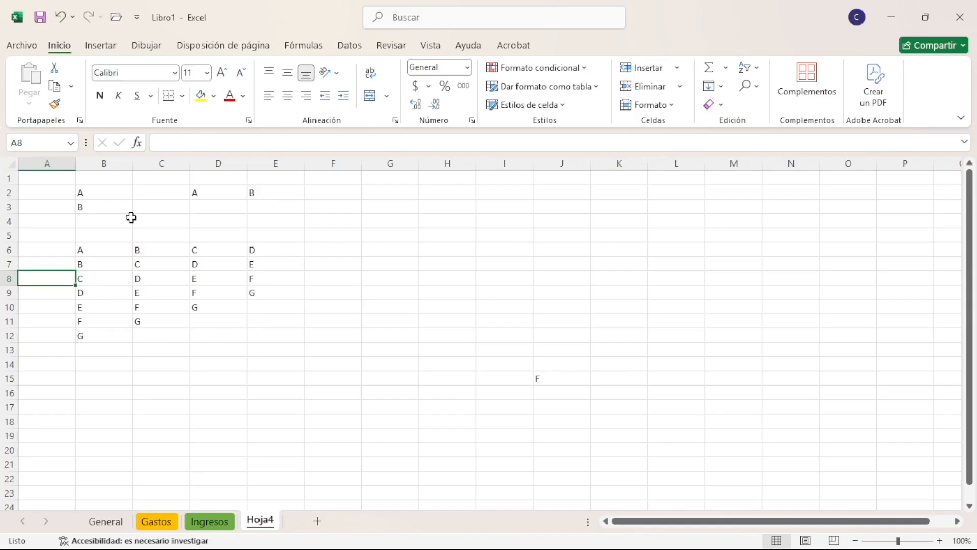
key("End")
key("Home")
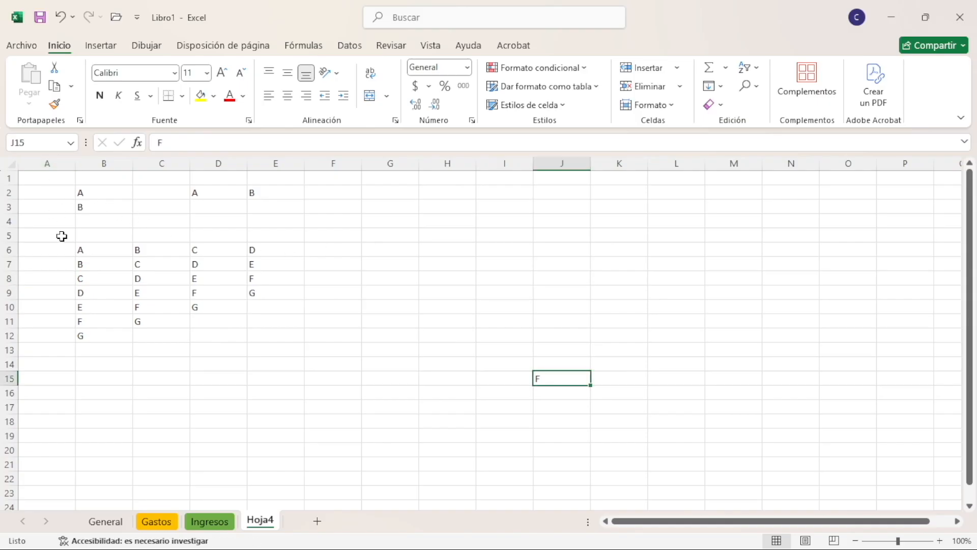
left_click(447, 293)
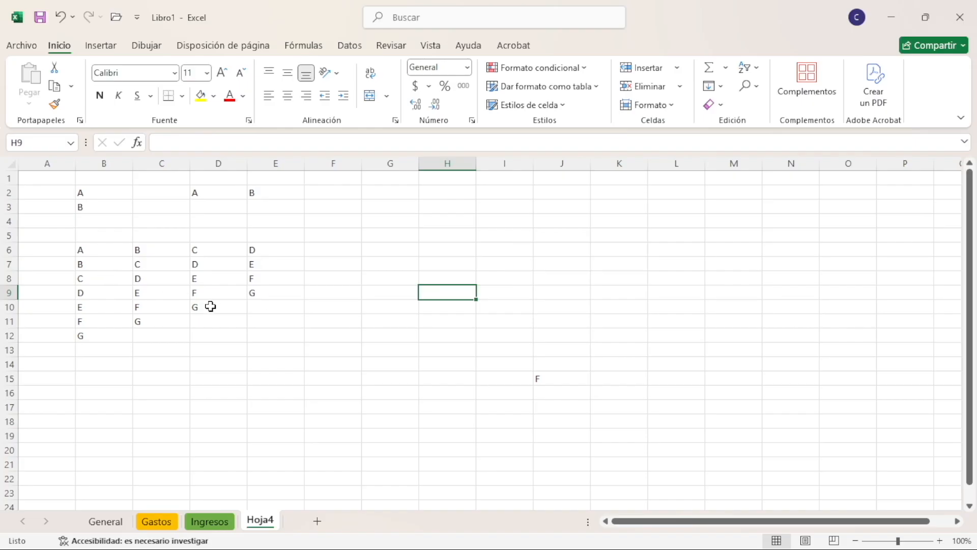
key("Home")
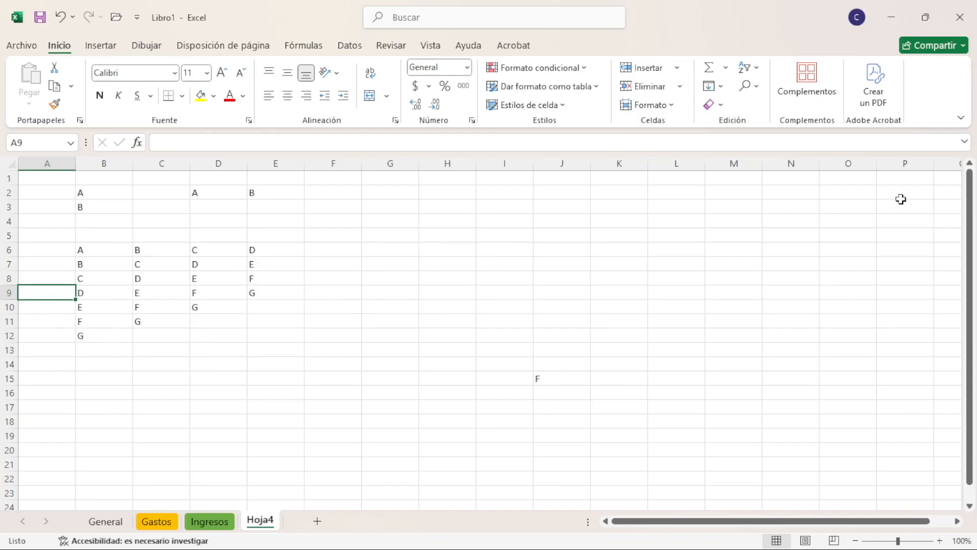
left_click_drag(719, 530, 910, 514)
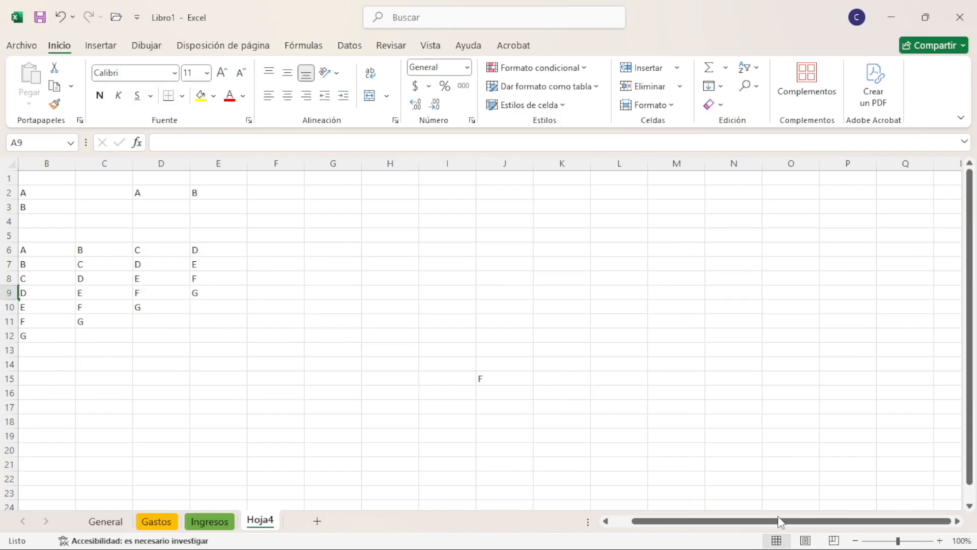
left_click_drag(780, 522, 761, 522)
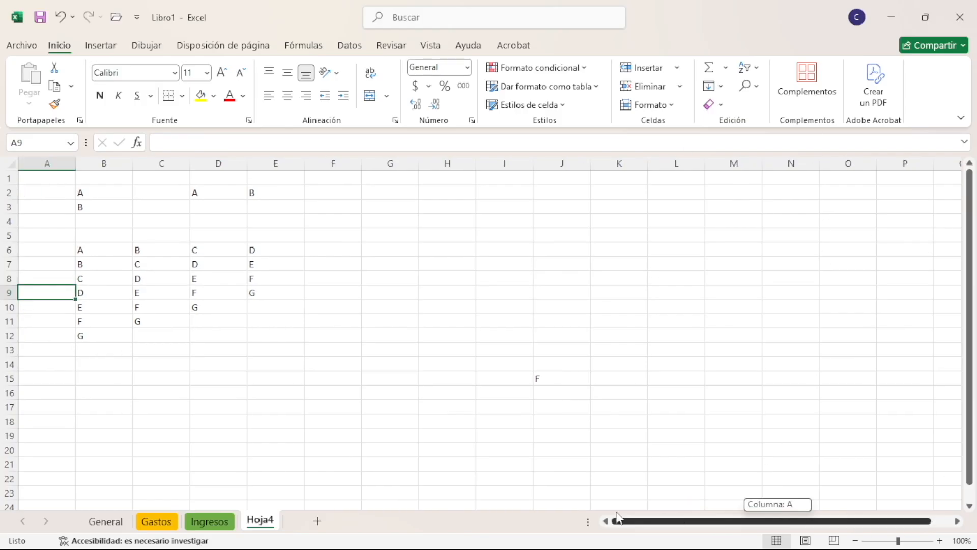
Select cell A7, and visit the Ingresos, Gastos and General sheets before returning to Hoja4
left_click(103, 288)
left_click_drag(871, 522, 611, 541)
left_click(60, 269)
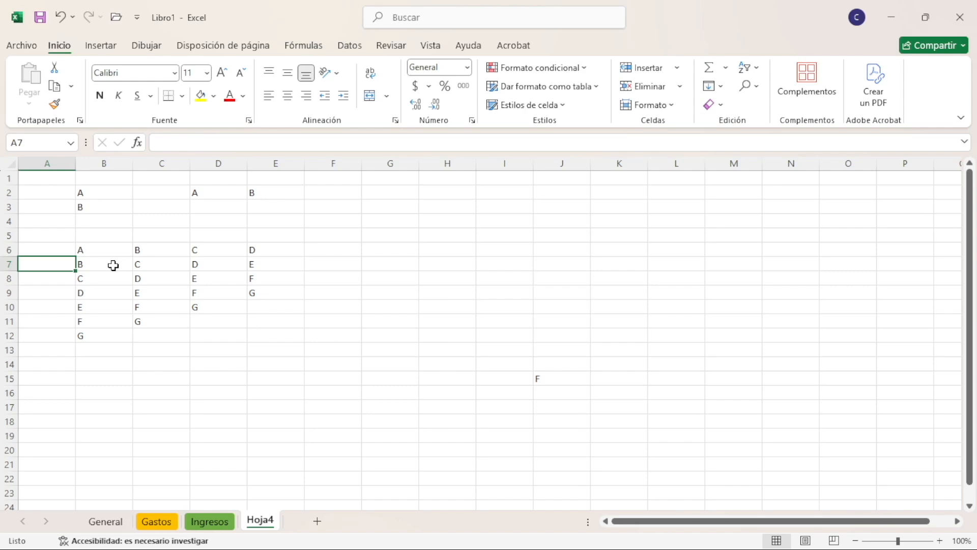
left_click(213, 525)
left_click(273, 524)
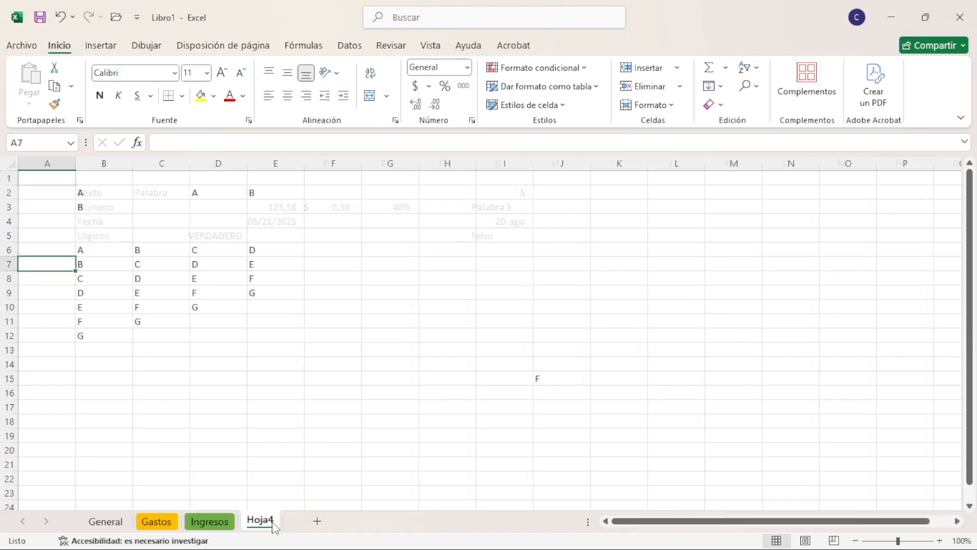
left_click(205, 524)
left_click(158, 522)
left_click(106, 521)
left_click(216, 523)
left_click(262, 523)
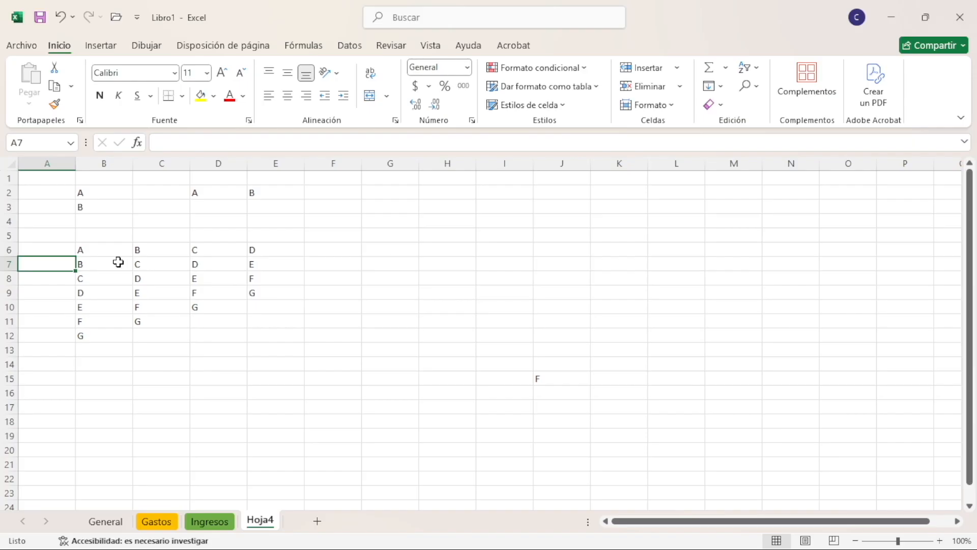
Move one sheet at a time from Hoja4 back towards General and forward again several times, finishing on Hoja4
key("ctrl+Page_Up")
key("ctrl+Page_Up")
key("ctrl+Page_Up")
key("ctrl+Page_Down")
key("ctrl+Page_Down")
key("ctrl+Page_Down")
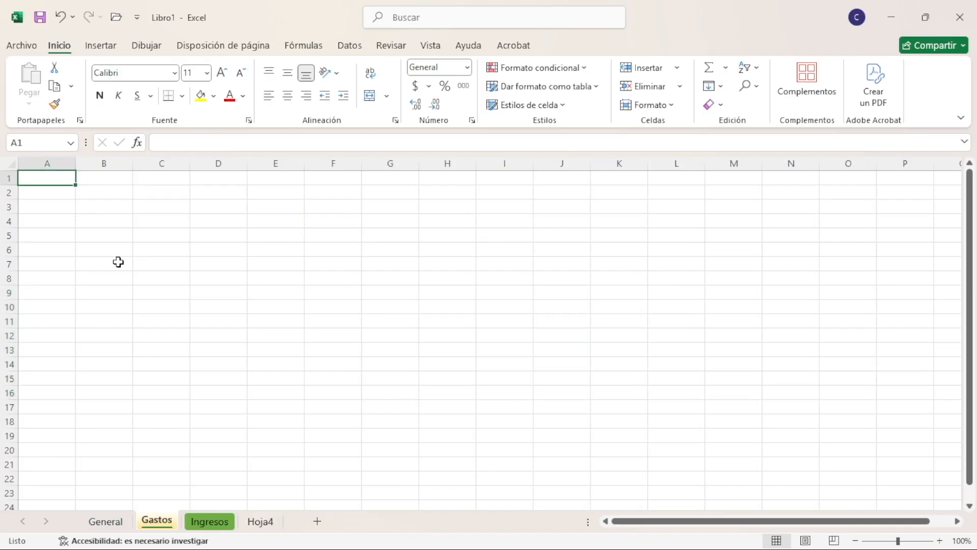
key("ctrl+Page_Up")
key("ctrl+Page_Up")
key("ctrl+Page_Down")
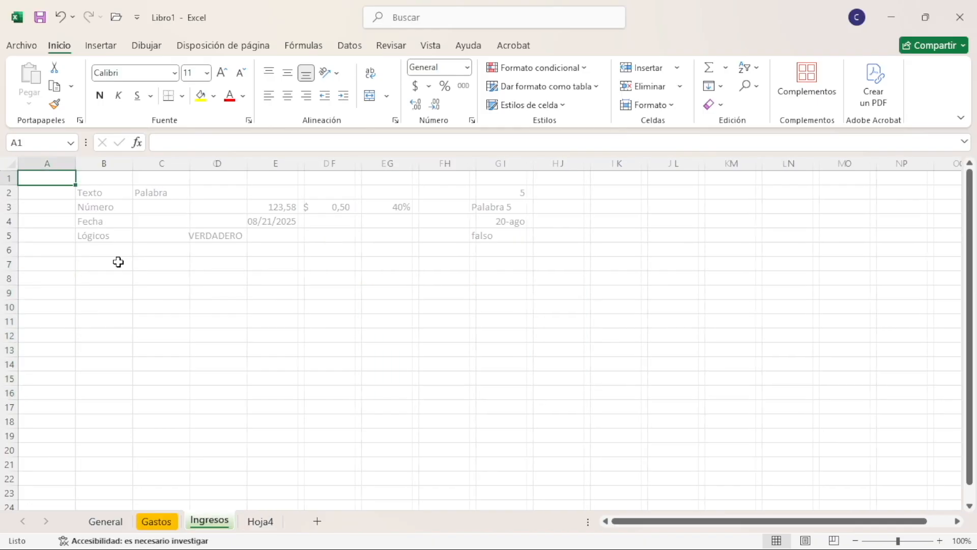
key("ctrl+Page_Down")
key("ctrl+Page_Up")
key("ctrl+Page_Up")
key("ctrl+Page_Down")
key("ctrl+Page_Down")
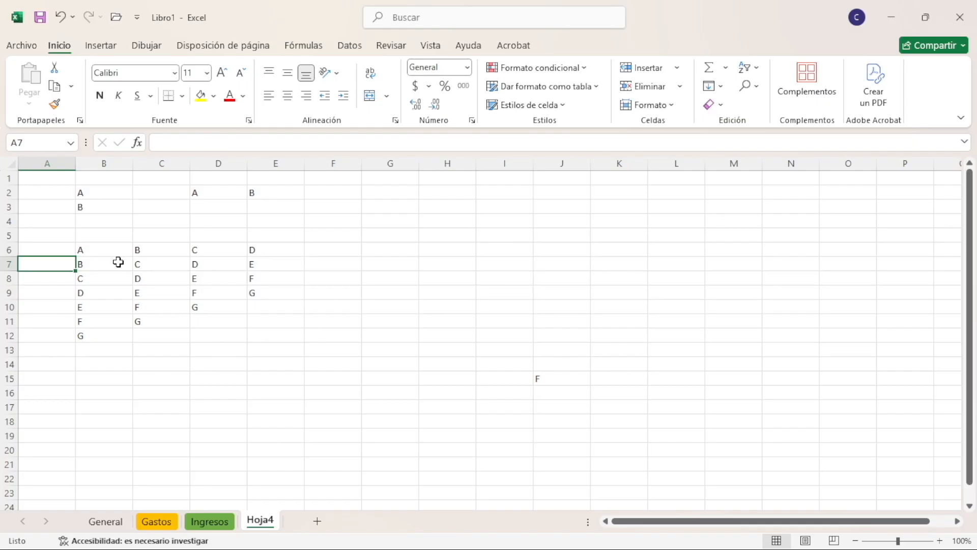
Starting from B6, extend the selection down the column to B12
left_click(118, 262)
key("Up")
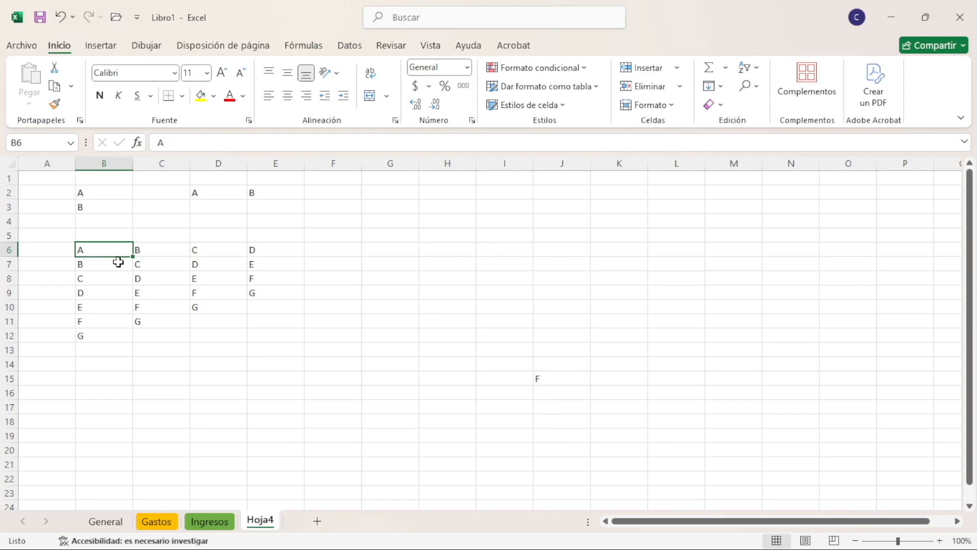
key("shift+Down")
key("shift+Down")
key("shift+Down")
key("shift+Down")
key("shift+Down")
key("shift+Down")
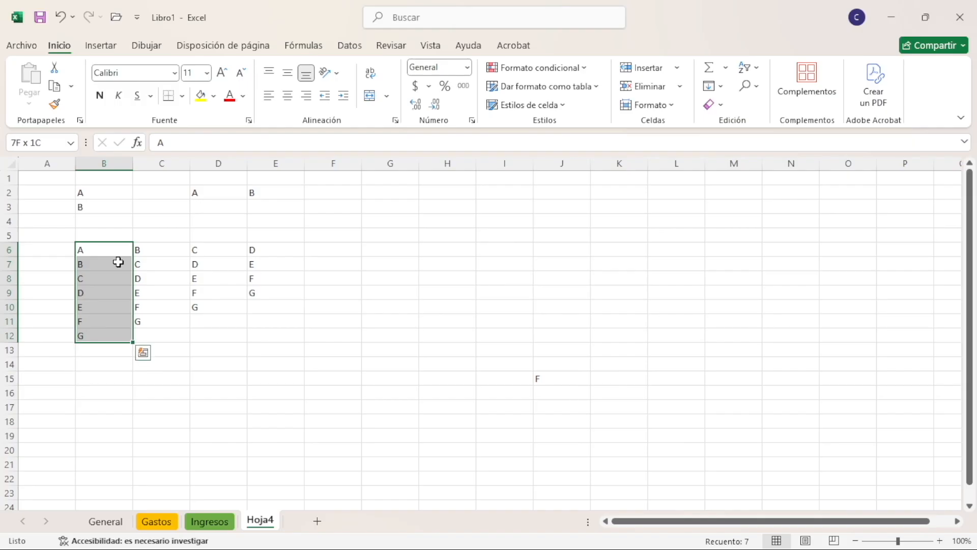
Widen the B6:B12 selection column by column to E and narrow it back repeatedly, ending on cell B6 alone
key("shift+Right")
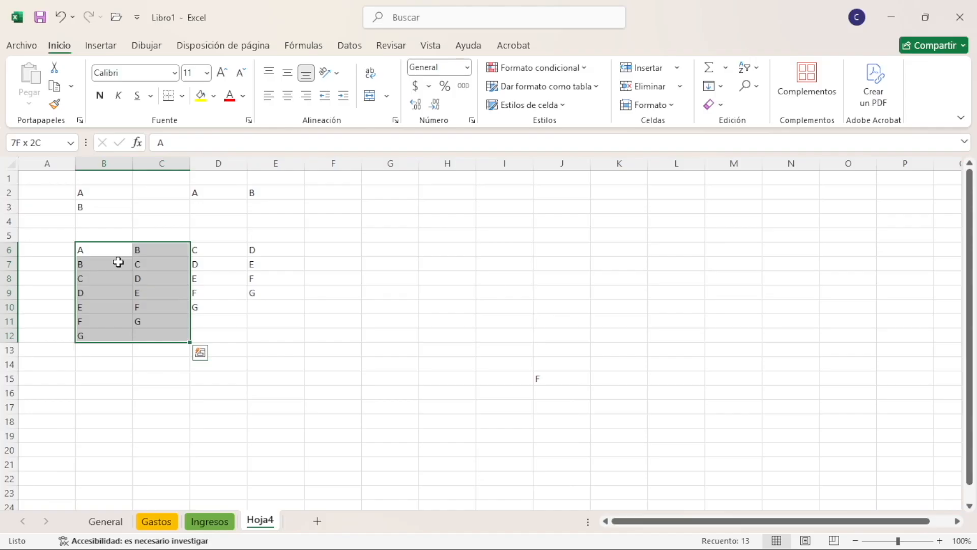
key("shift+Right")
key("shift+Right")
key("shift+Left")
key("shift+Left")
key("shift+Left")
key("shift+Left")
key("shift+Right")
key("shift+Right")
key("shift+Right")
key("shift+Right")
key("shift+Left")
key("shift+Left")
key("shift+Left")
key("Up")
key("Down")
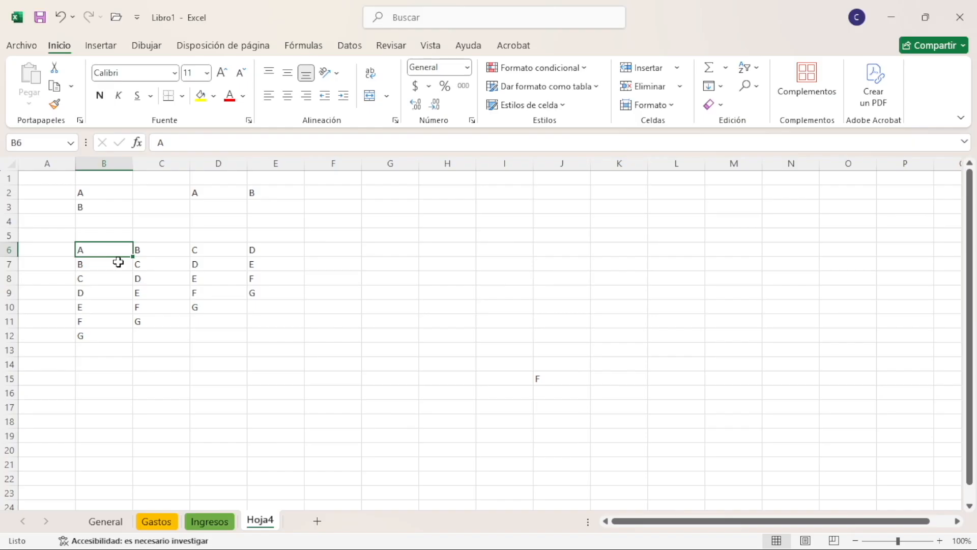
Extend the selection from B6 along row 6 and shrink it back, finishing with B6:E6 selected
key("shift+Right")
key("shift+Right")
key("shift+Right")
key("shift+Left")
key("shift+Left")
key("shift+Left")
key("shift+Left")
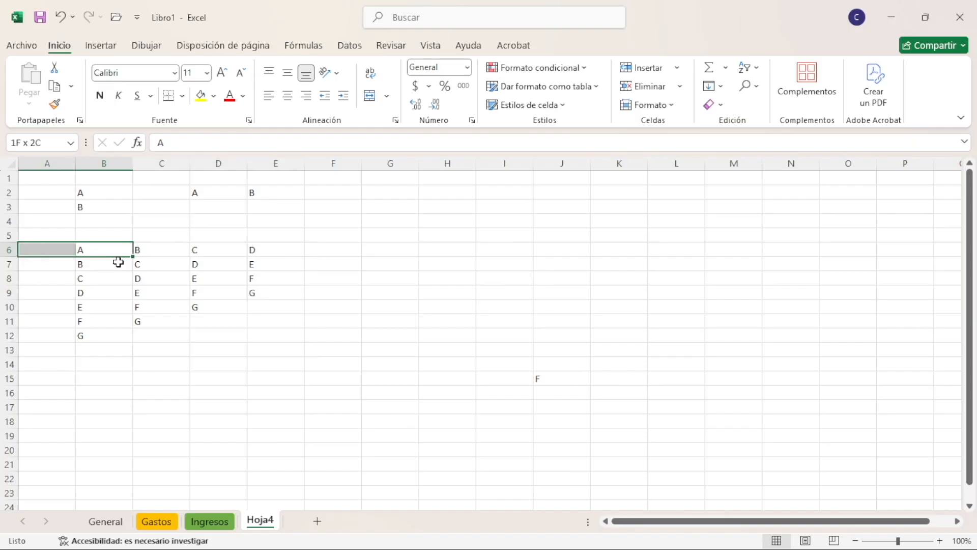
key("shift+Right")
key("shift+Right")
key("shift+Right")
key("shift+Right")
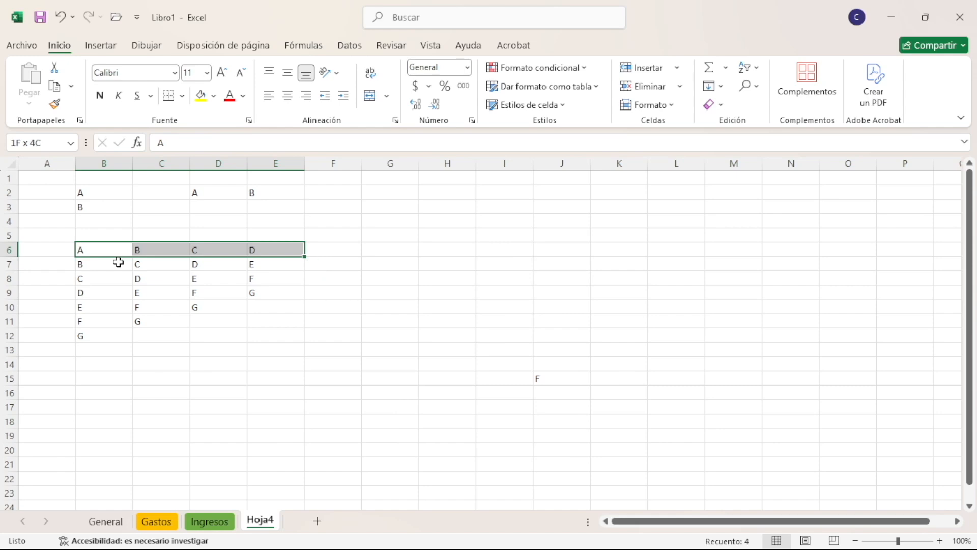
Grow and shrink the B6:E6 selection row by row above and below, and reduce it back to cell B6
key("shift+Down")
key("shift+Up")
key("shift+Up")
key("shift+Up")
key("shift+Down")
key("shift+Down")
key("shift+Down")
key("shift+Down")
key("shift+Down")
key("shift+Down")
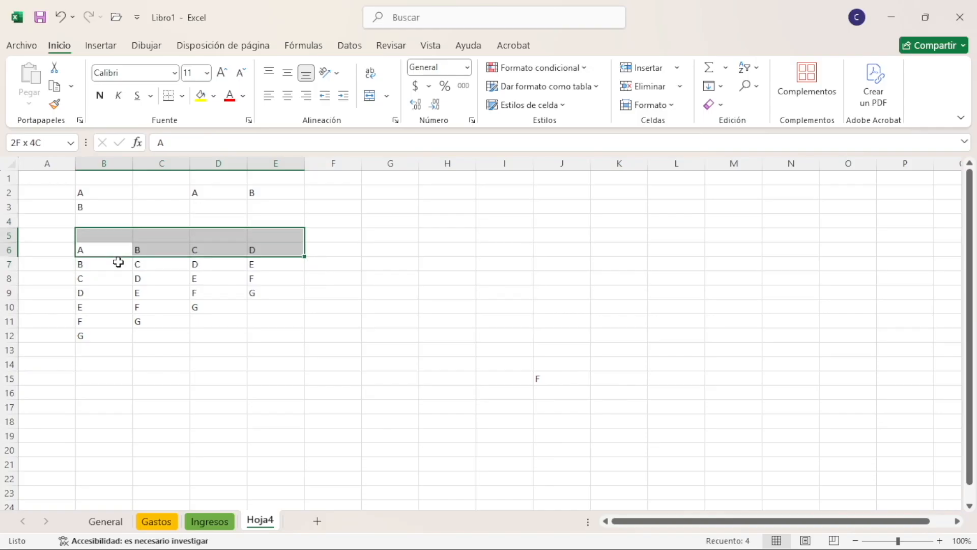
key("shift+Up")
key("shift+Up")
key("shift+Up")
key("shift+Up")
key("shift+Up")
key("shift+Down")
key("shift+Left")
key("shift+Left")
key("shift+Left")
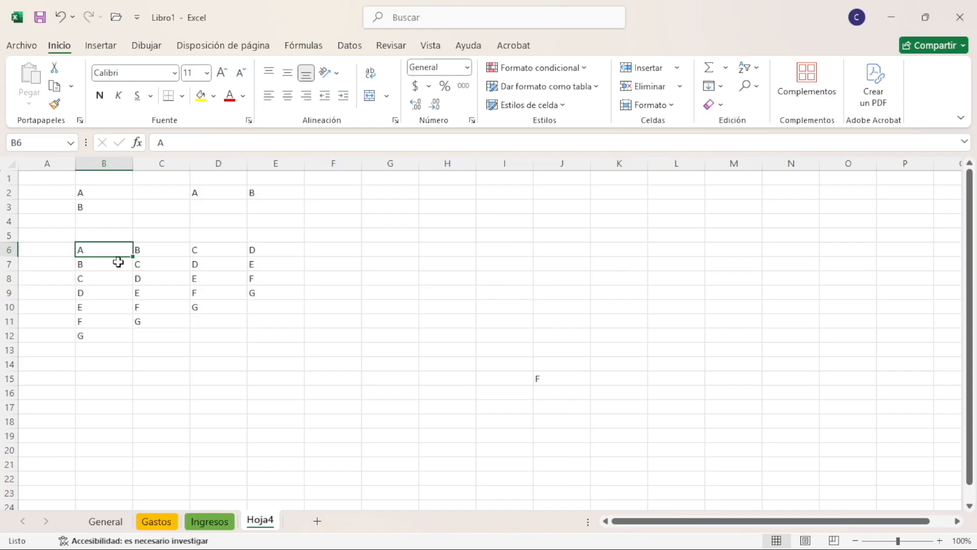
Select everything from B6 back to A1, and from D8 back to A1
key("ctrl+shift+Home")
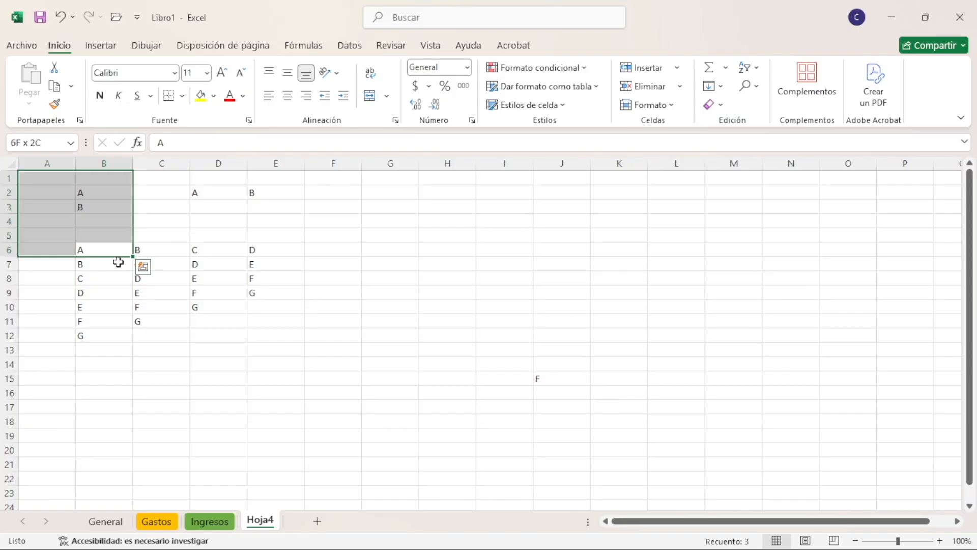
left_click(216, 277)
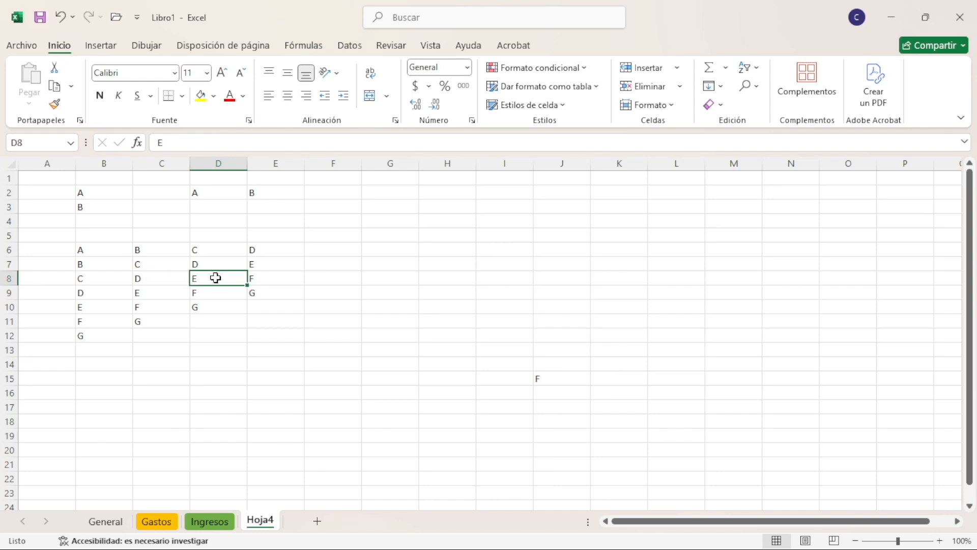
key("ctrl+shift+Home")
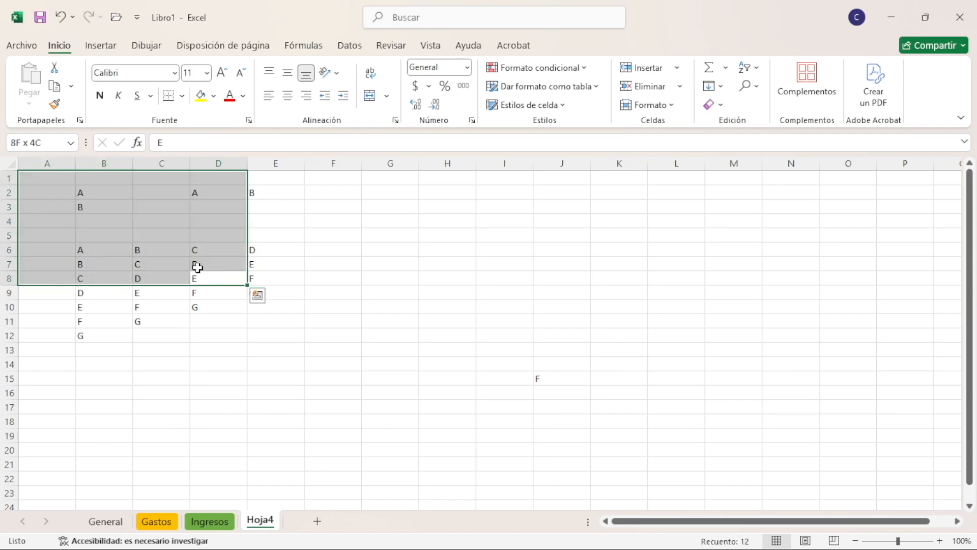
Select from B6 through the sheet's last used cell, and from D8 through the same last used cell
left_click(109, 220)
left_click(144, 250)
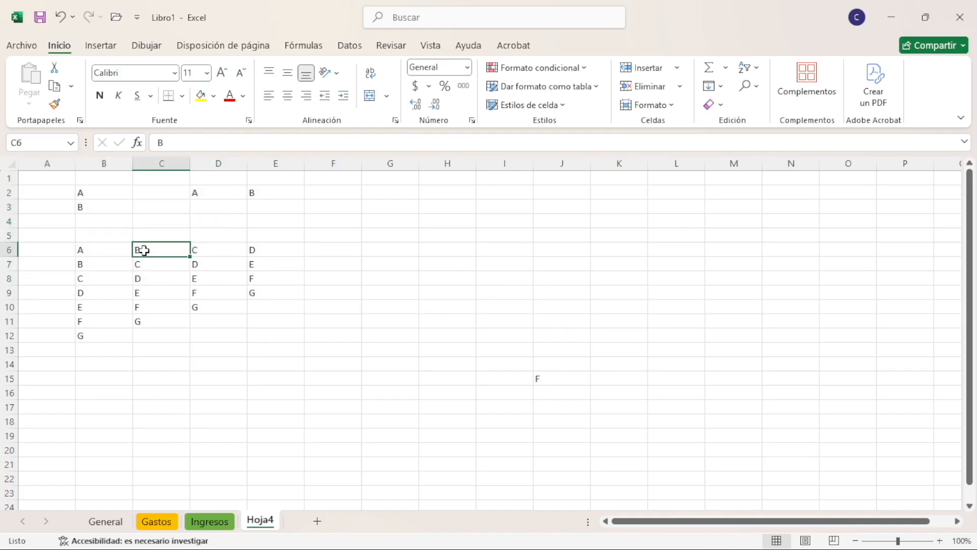
left_click(116, 252)
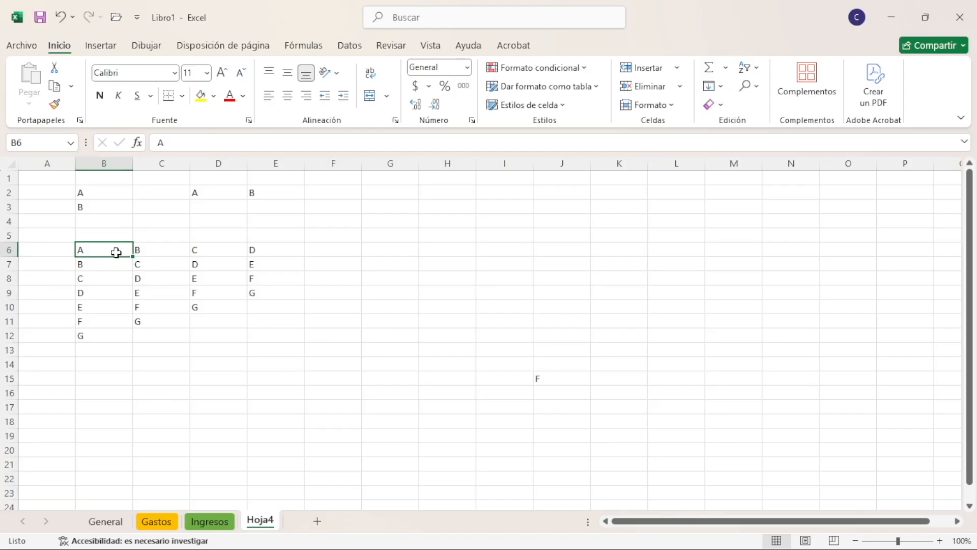
key("ctrl+shift+End")
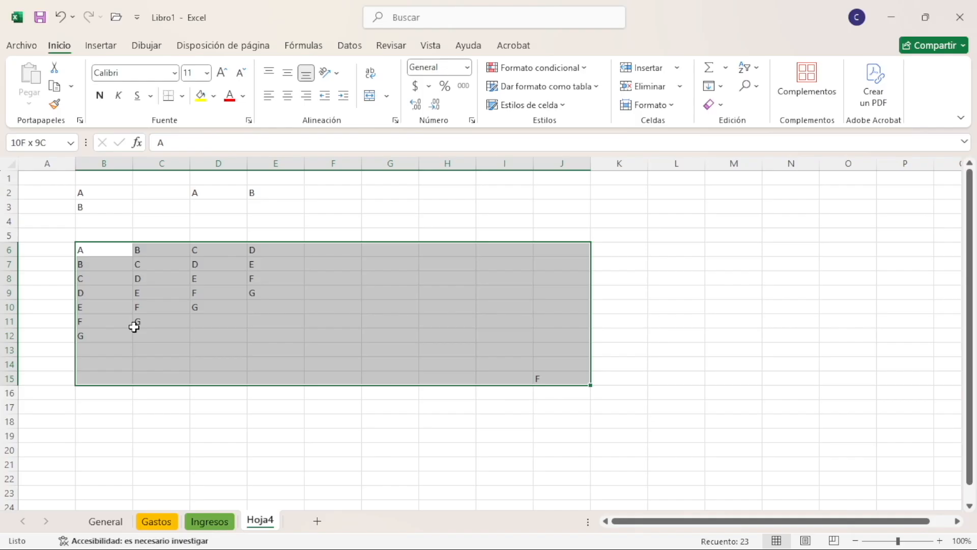
left_click(162, 252)
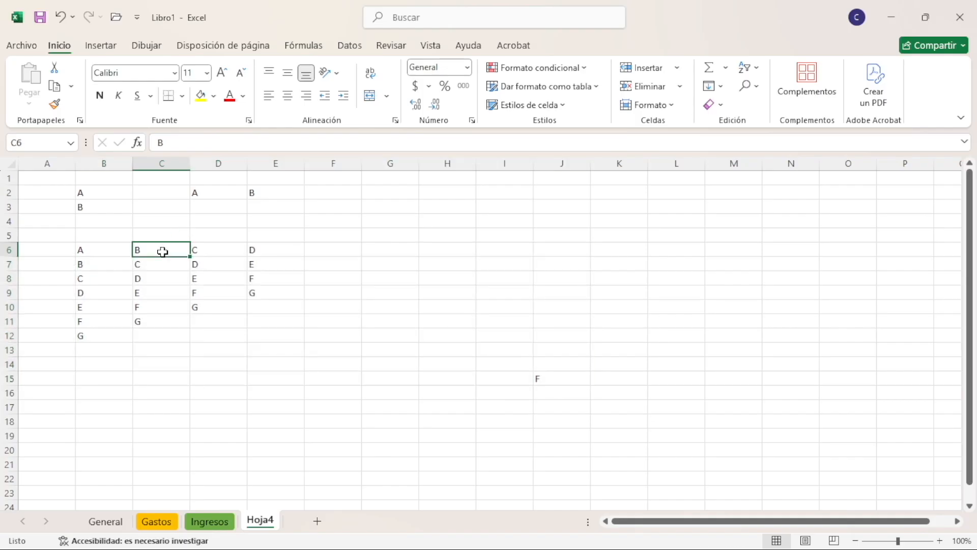
left_click(224, 276)
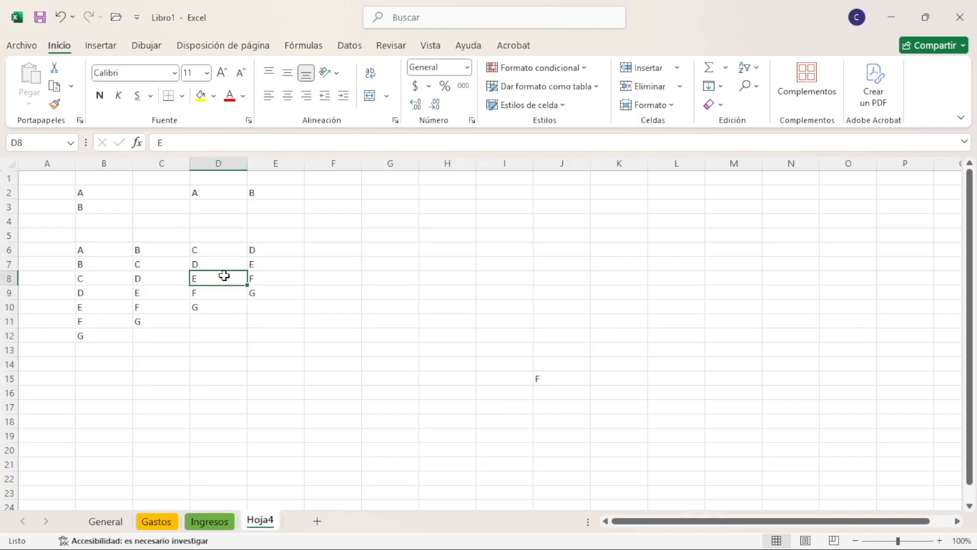
key("ctrl+shift+End")
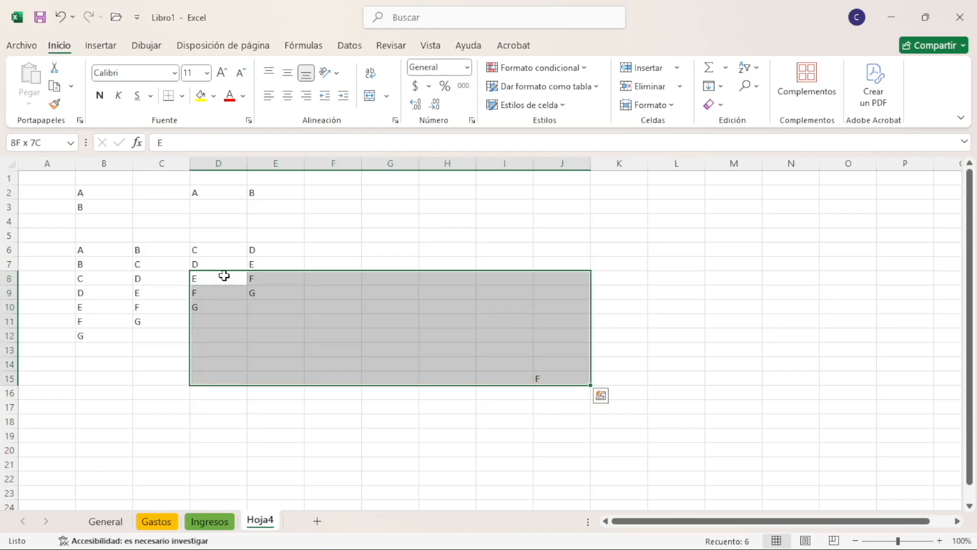
Select the whole of column C from cell C7, and the whole of row 6 from cell B6
left_click(138, 261)
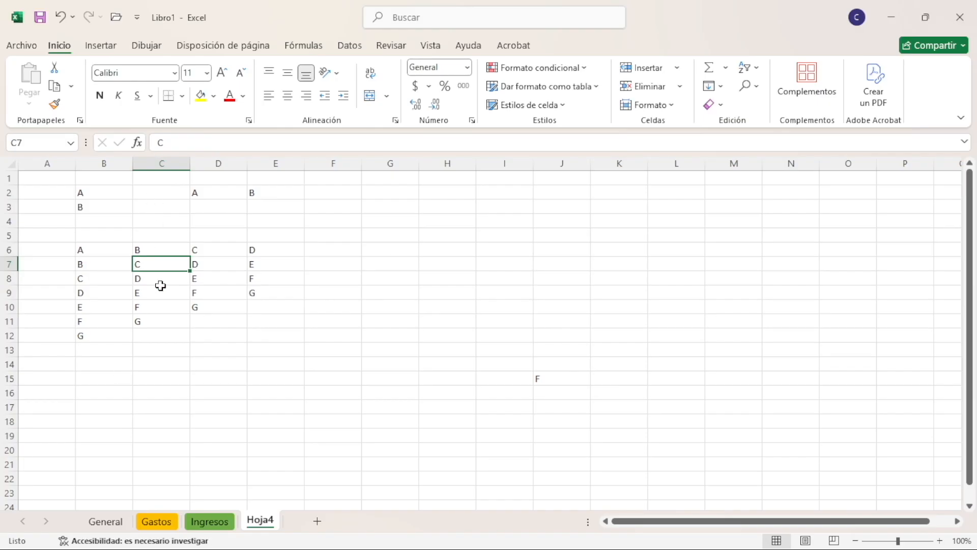
key("ctrl+space")
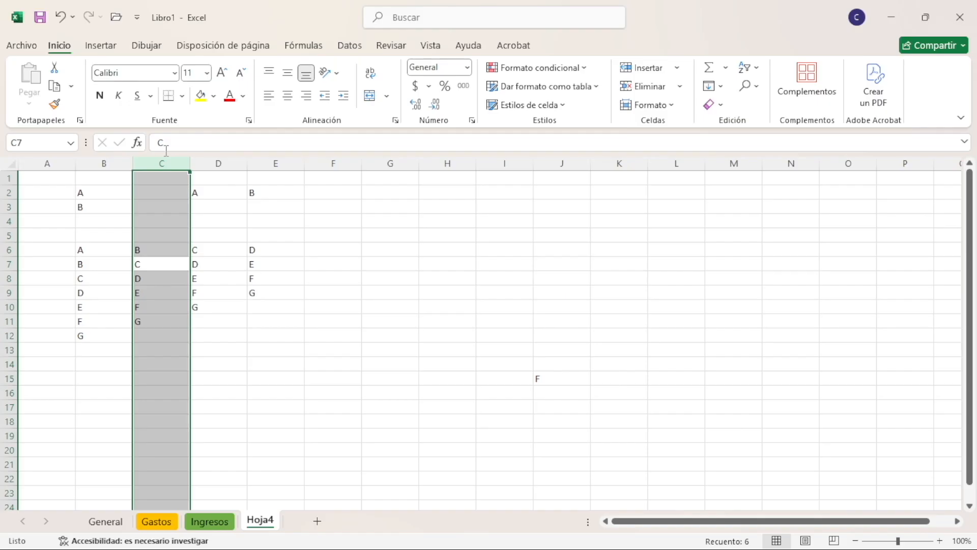
left_click(108, 253)
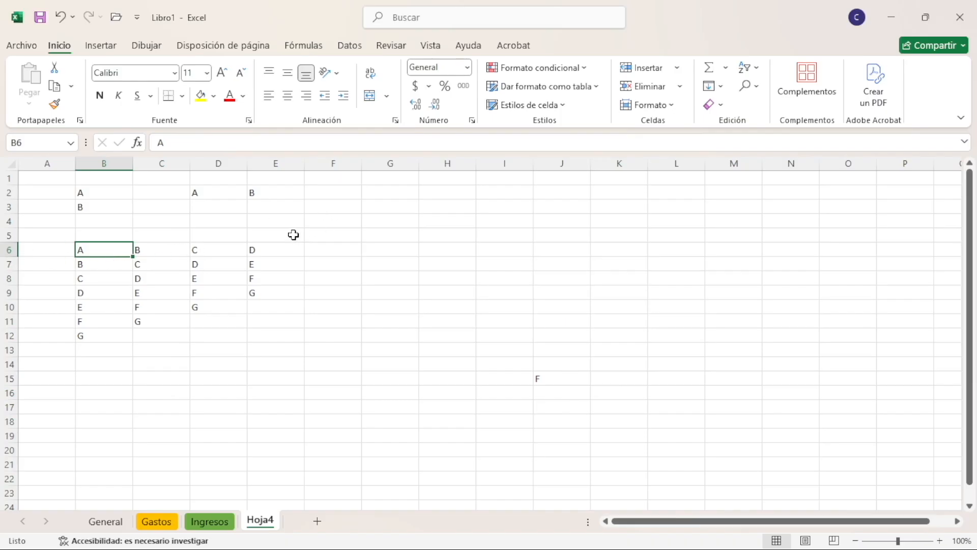
key("shift+space")
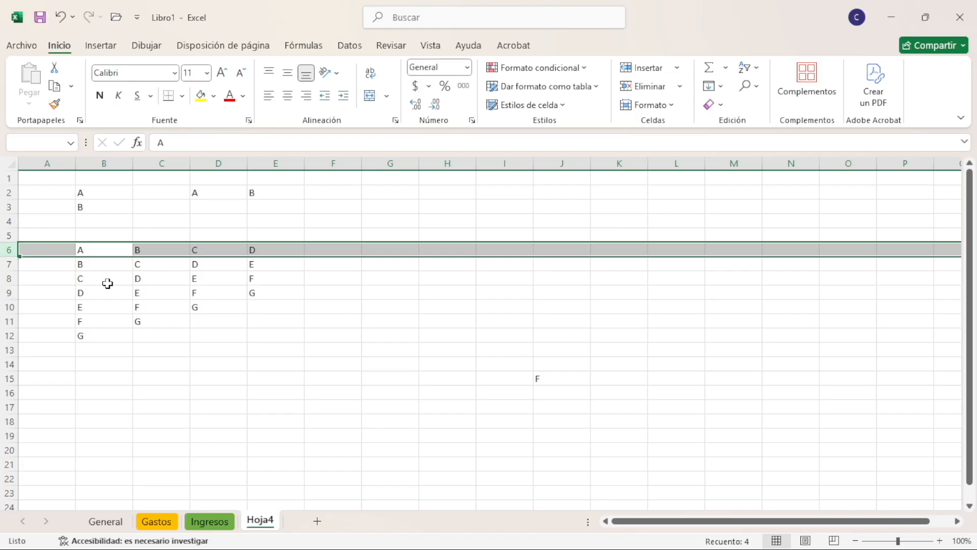
Select the data block B6:E12 by extending from B6 to the edges of its data across and down
left_click(119, 249)
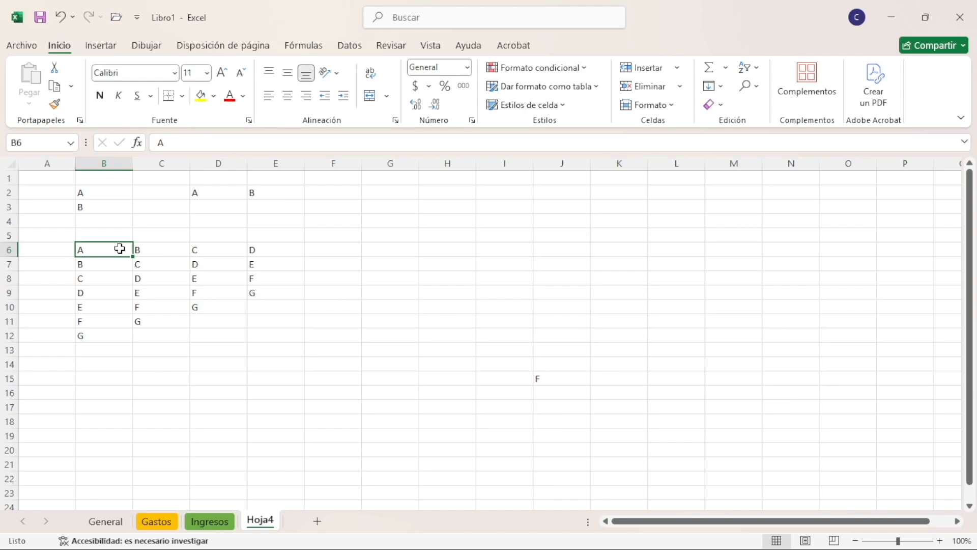
key("ctrl+shift+Right")
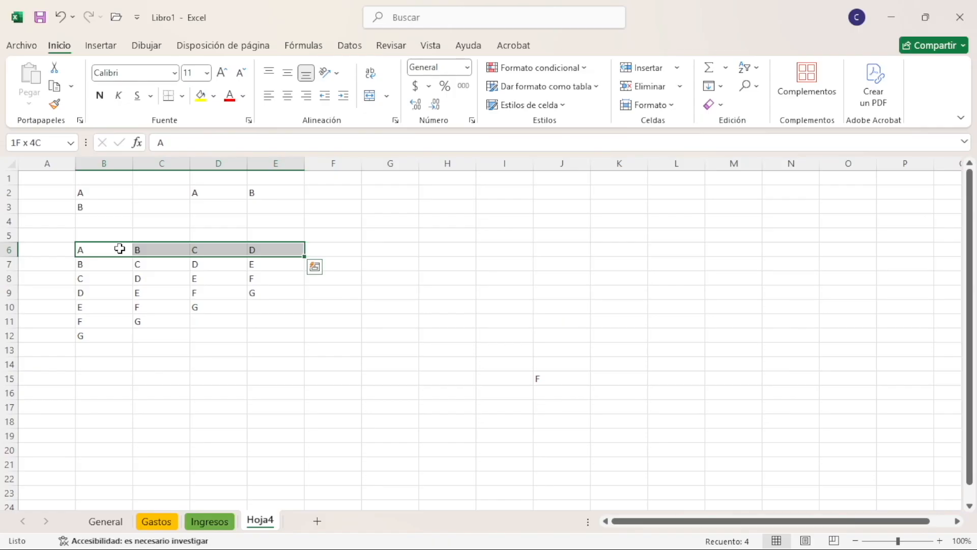
key("ctrl+shift+Down")
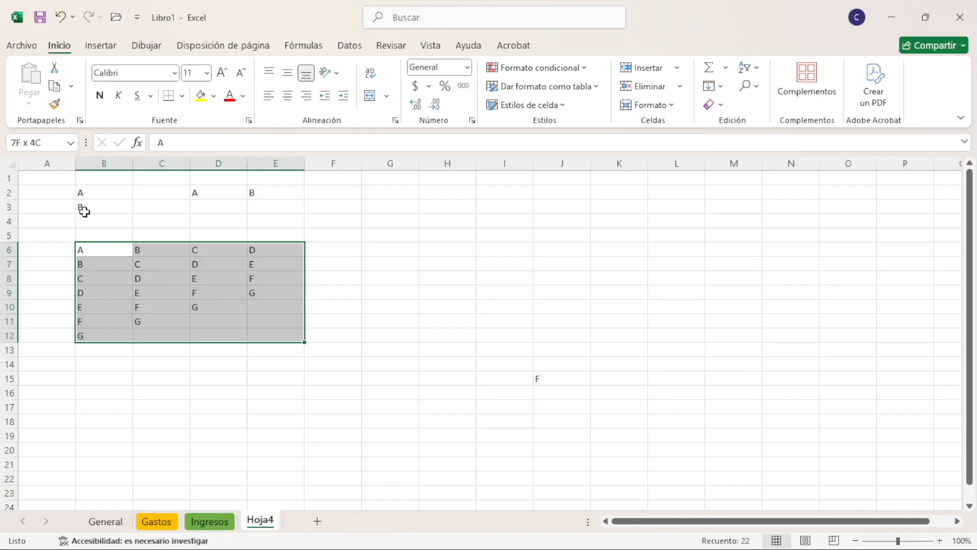
Select cell B2 and move sheet by sheet from Hoja4 back to the General sheet
left_click(98, 197)
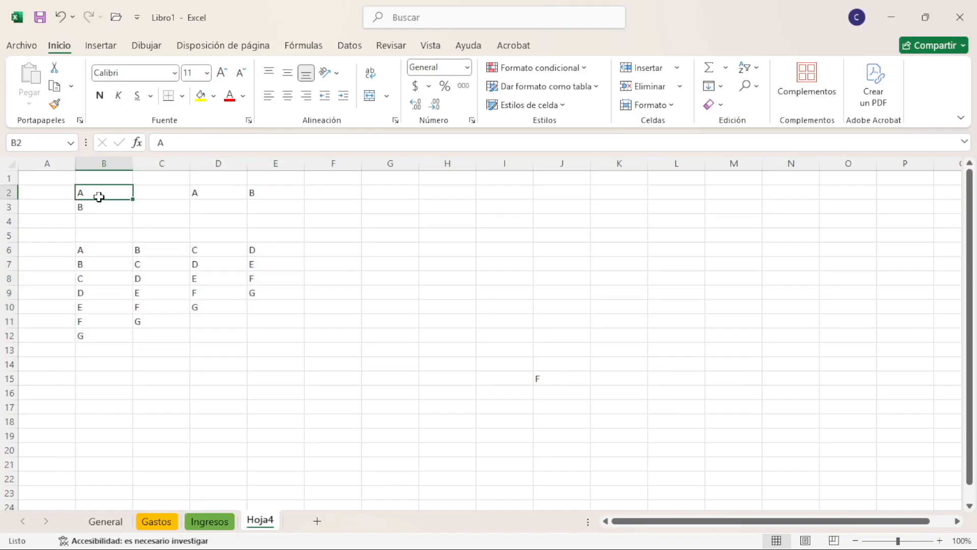
key("ctrl+Page_Up")
key("ctrl+Page_Up")
key("ctrl+Page_Up")
key("ctrl+Page_Down")
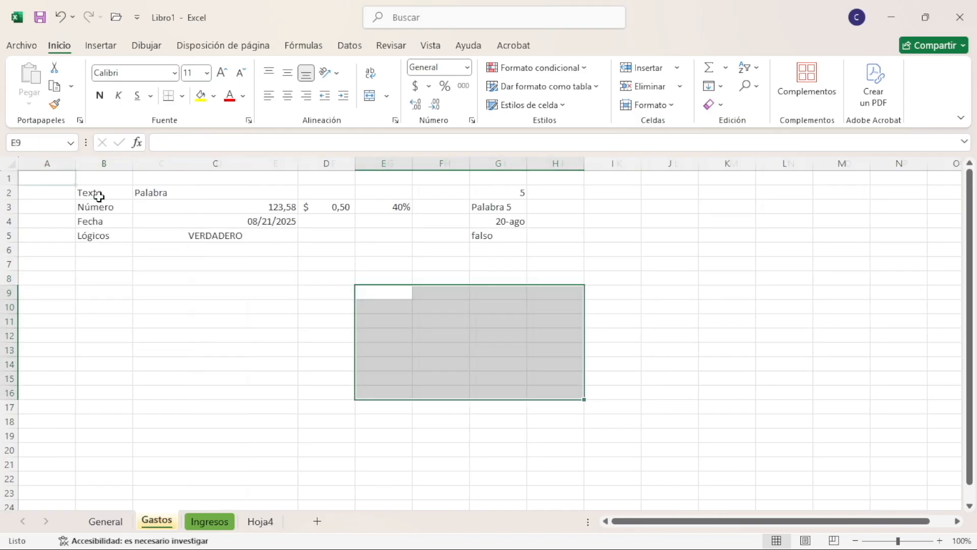
key("ctrl+Page_Up")
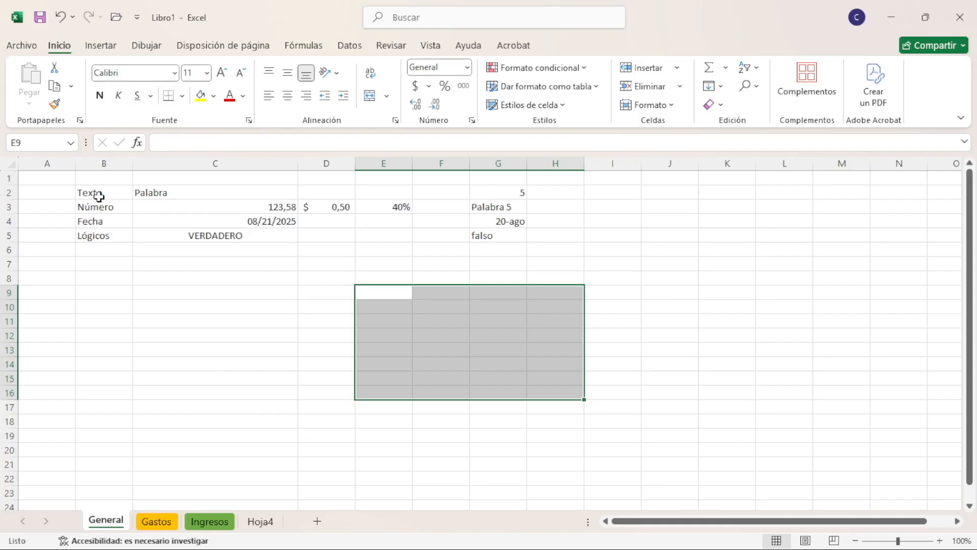
Switch to the Libro2 workbook and show its Ingresos sheet
key("alt+Tab")
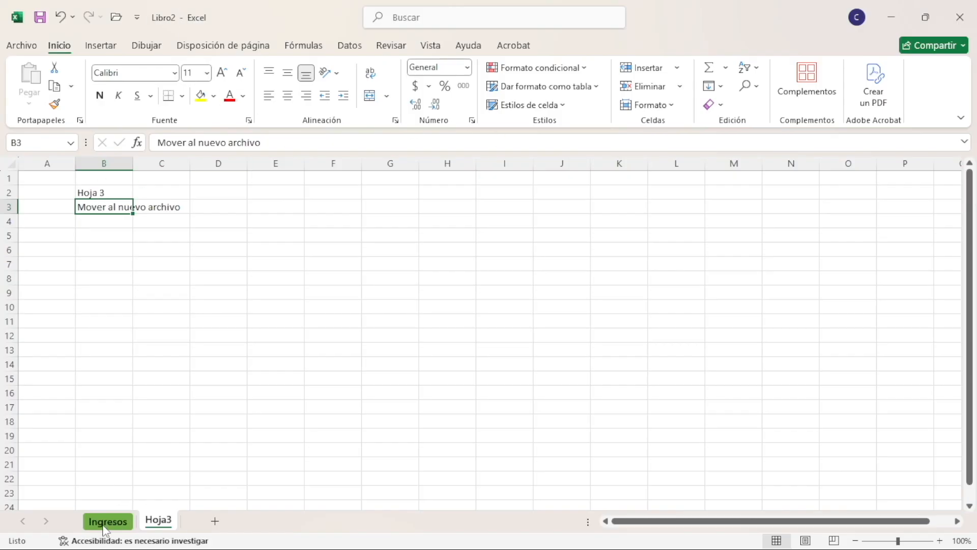
left_click(119, 527)
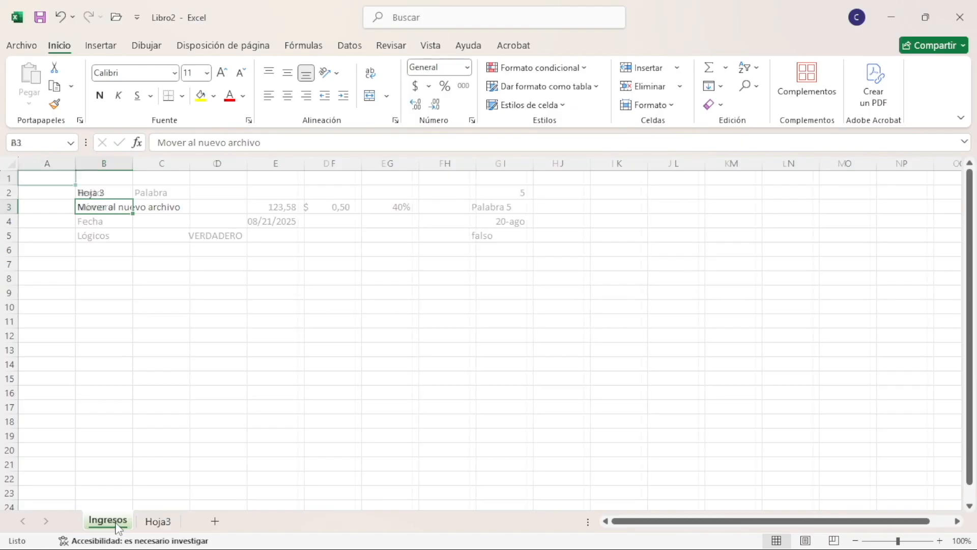
Alternate between the Ingresos and Hoja3 sheets of the Libro2 workbook, ending on Hoja3
left_click(163, 523)
left_click(122, 523)
left_click(160, 523)
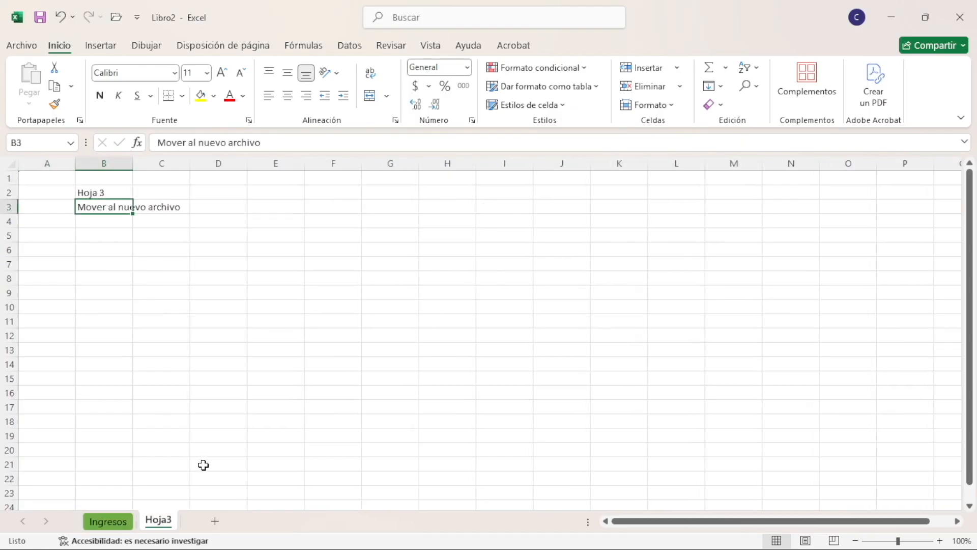
key("alt+Tab")
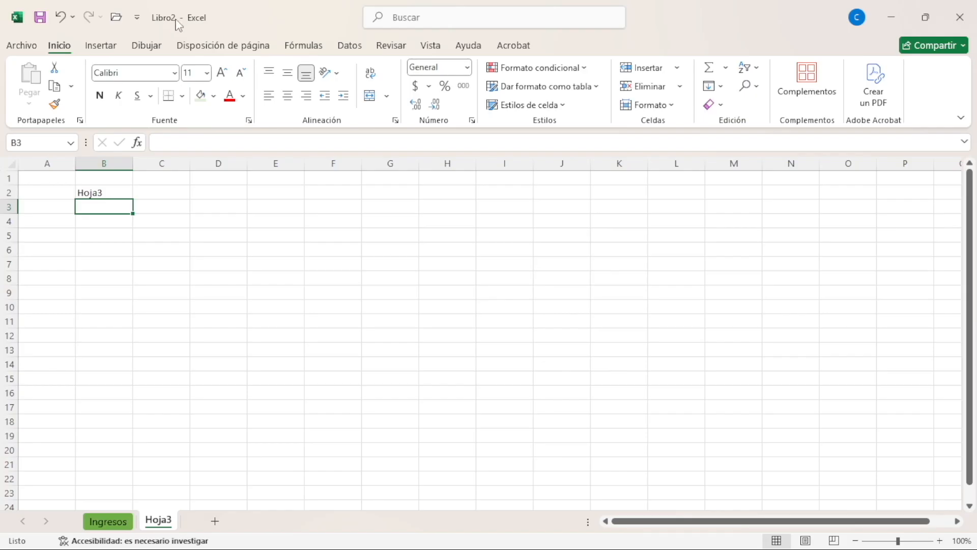
Start saving the Libro2 workbook with more save options and browse this PC for a location
left_click(43, 20)
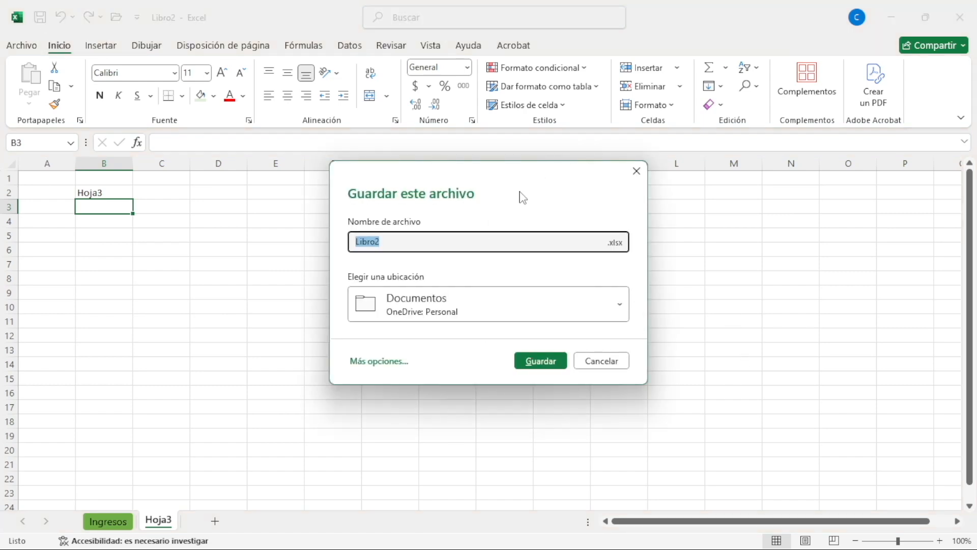
left_click(637, 171)
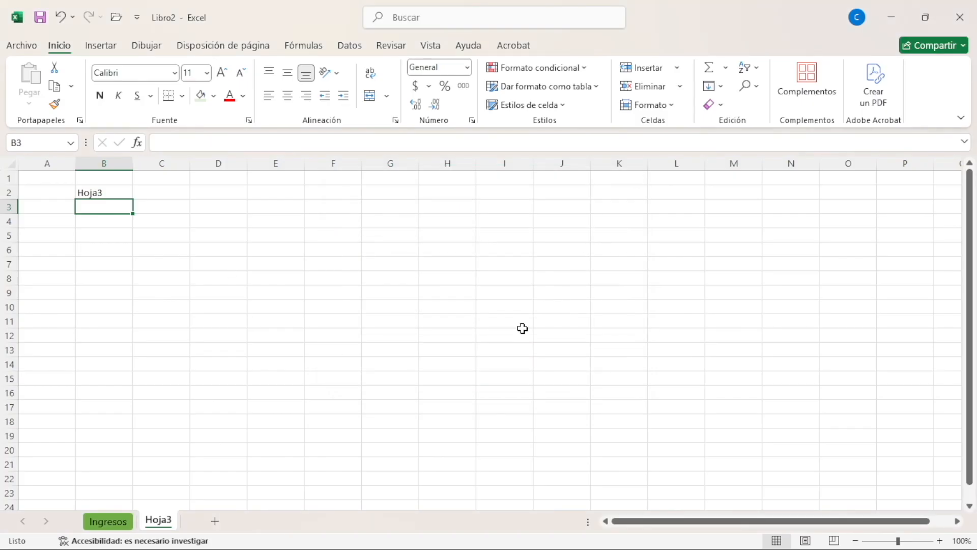
key("ctrl+s")
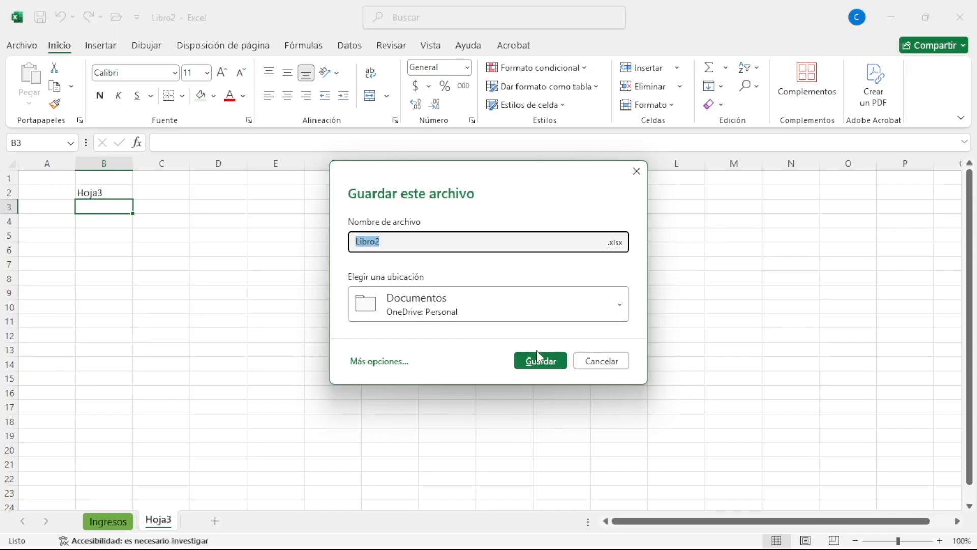
left_click(390, 361)
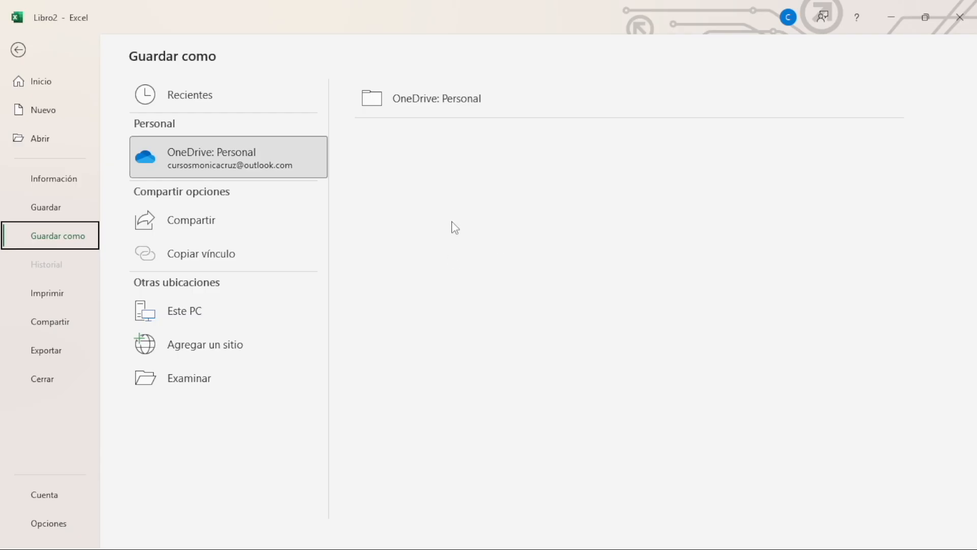
left_click(202, 315)
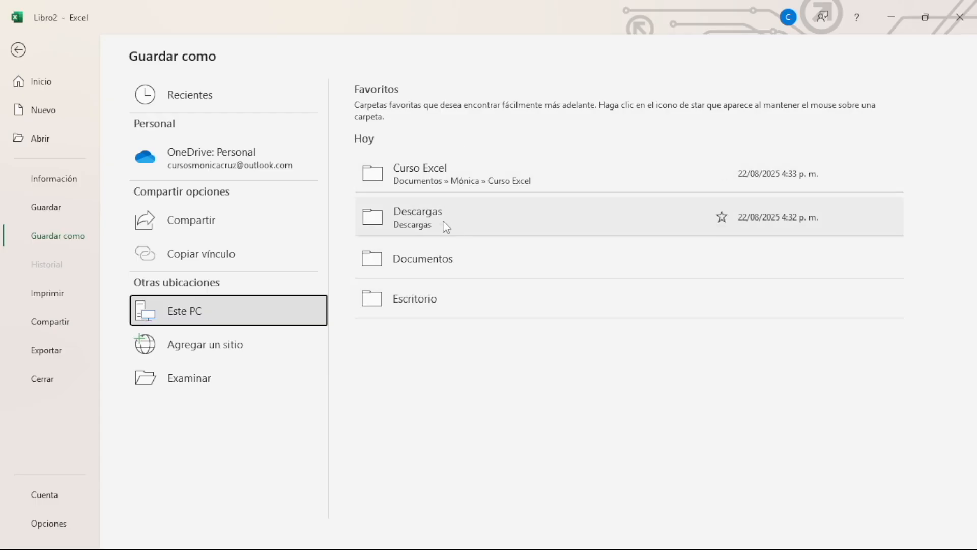
left_click(189, 385)
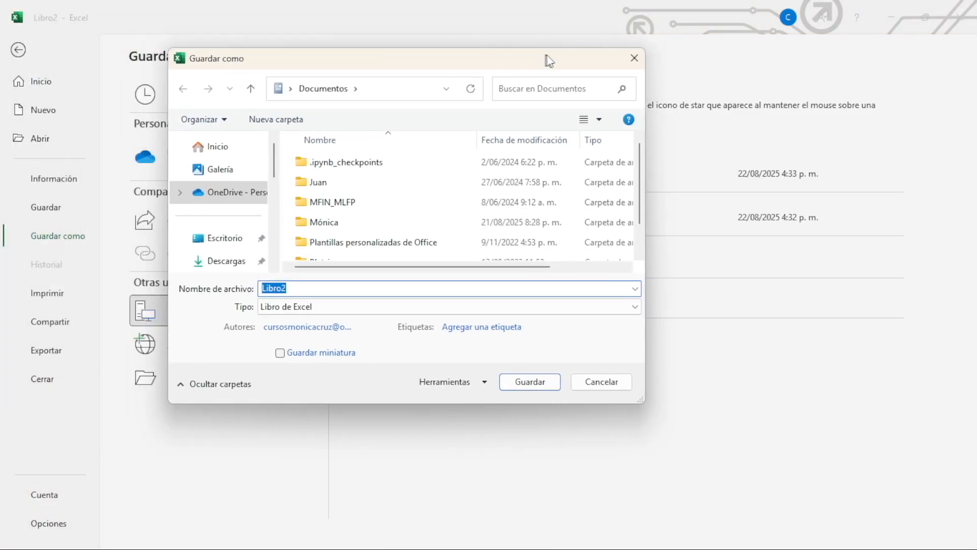
Choose the Curso Excel folder within Documentos as the save location
scroll(366, 223, "down", 1)
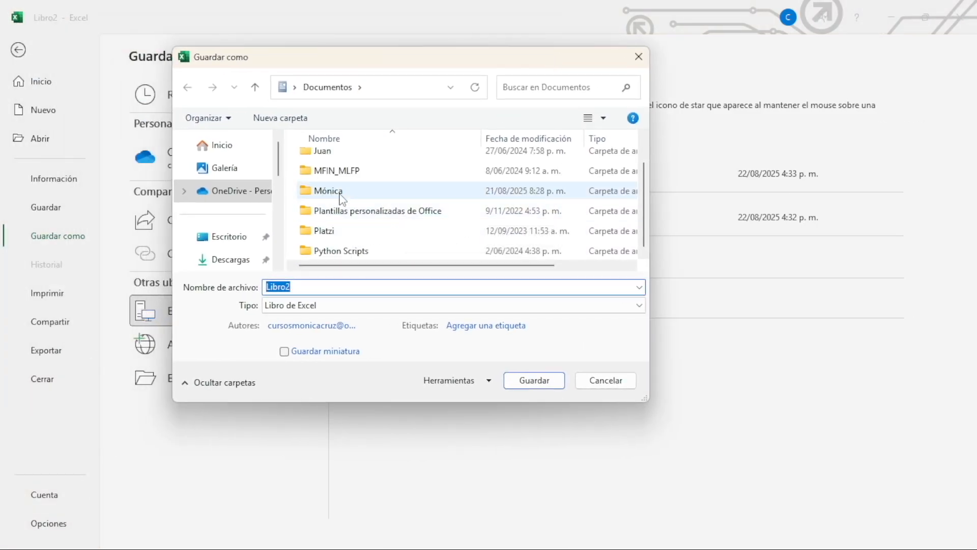
double_click(363, 191)
double_click(350, 201)
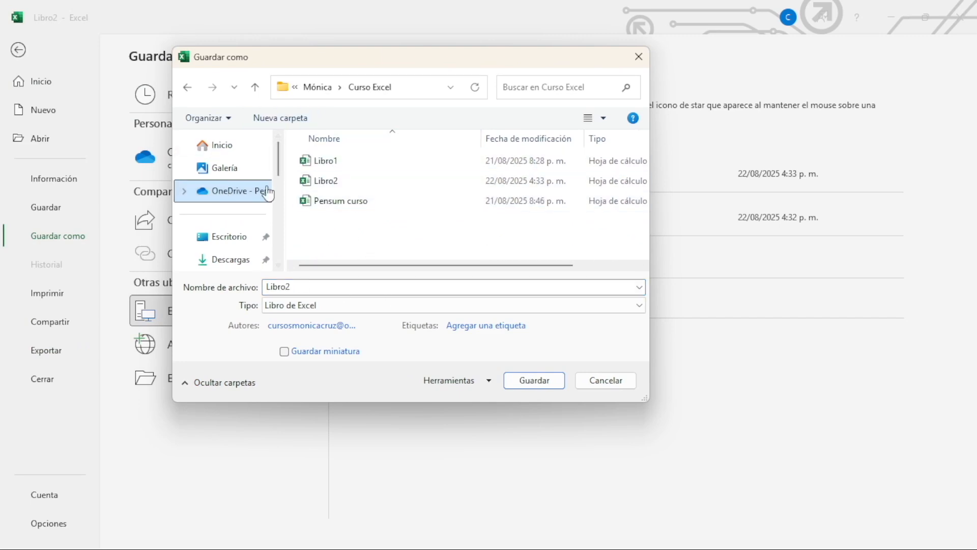
scroll(239, 173, "down", 5)
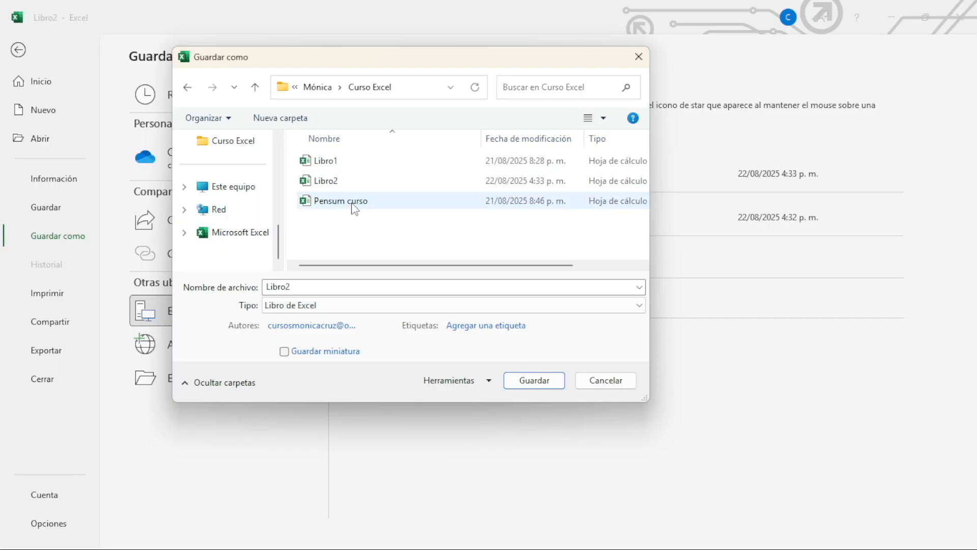
Save the workbook under the name "Archivo 2" with the file type Libro de Excel
double_click(278, 287)
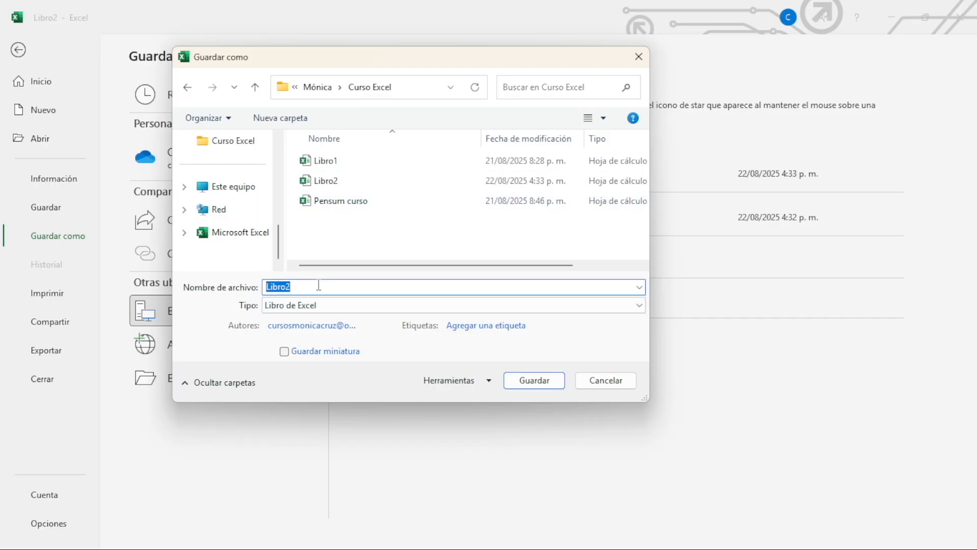
type("Archivo")
left_click(336, 305)
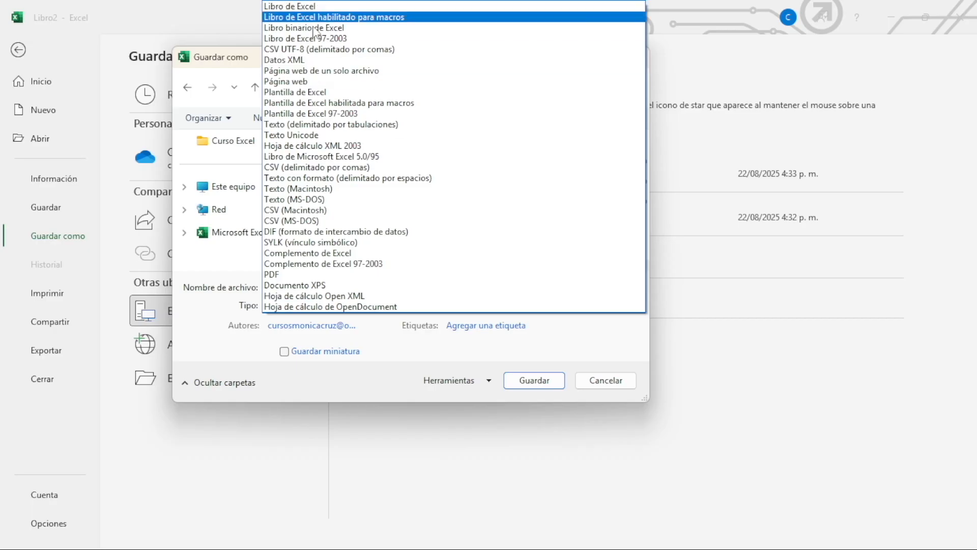
left_click(353, 8)
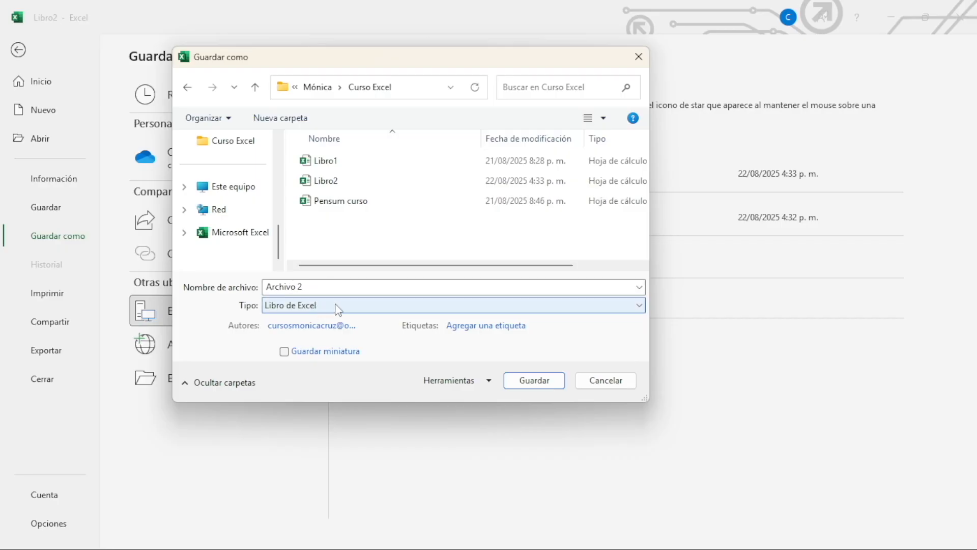
left_click(534, 380)
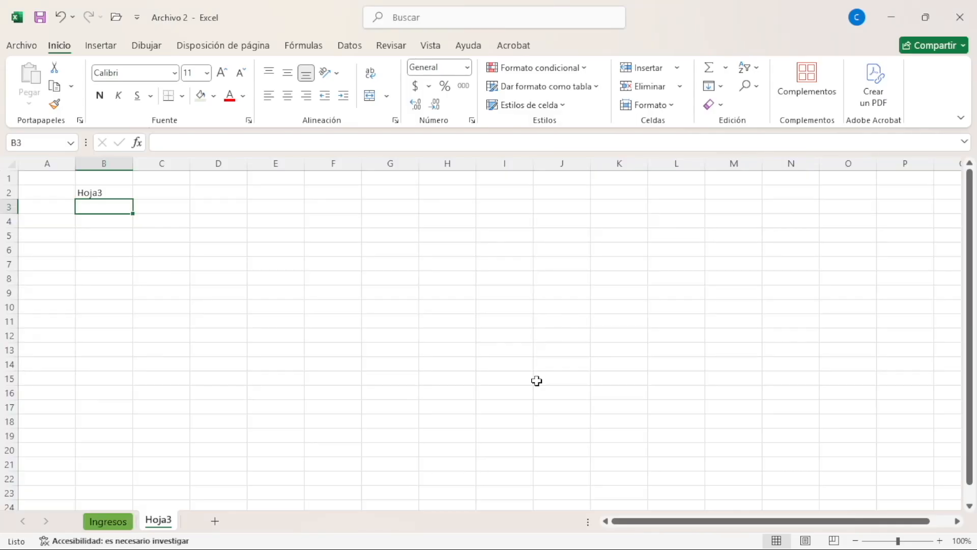
Select cell B2 and start saving a copy of Archivo 2 in the Curso Excel folder
left_click(99, 194)
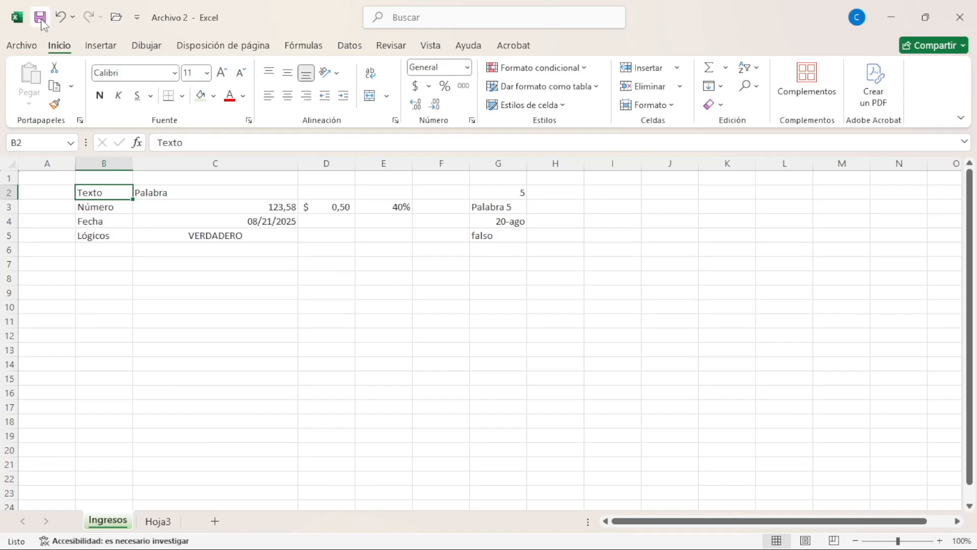
left_click(22, 47)
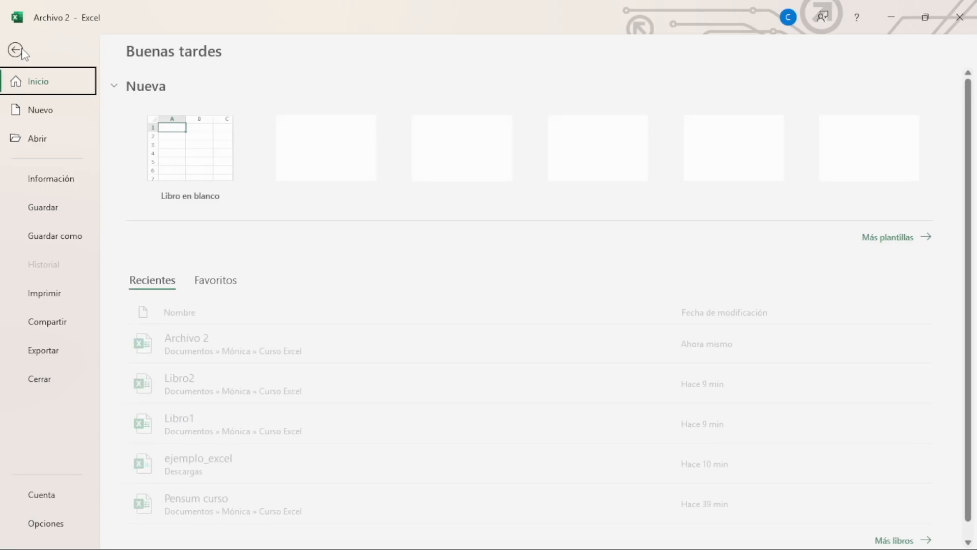
left_click(82, 233)
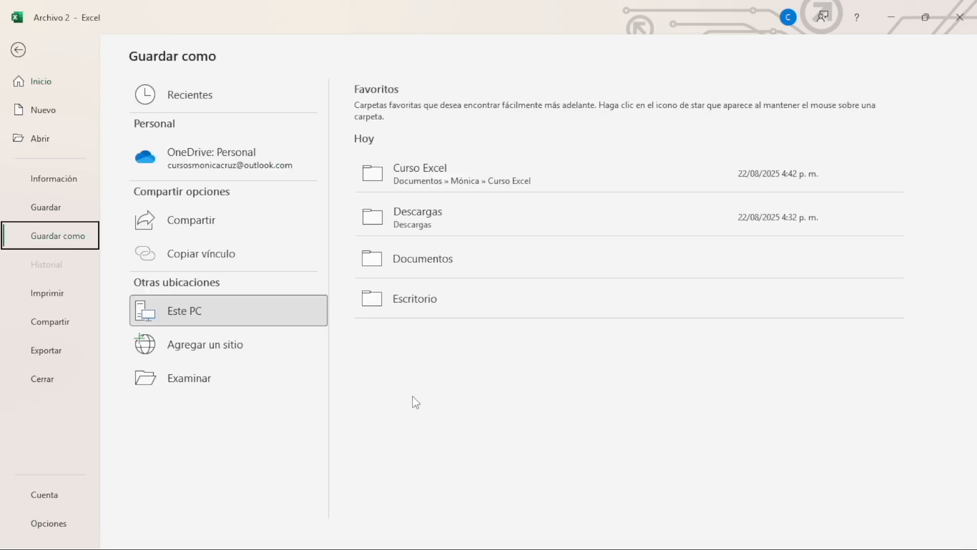
left_click(450, 181)
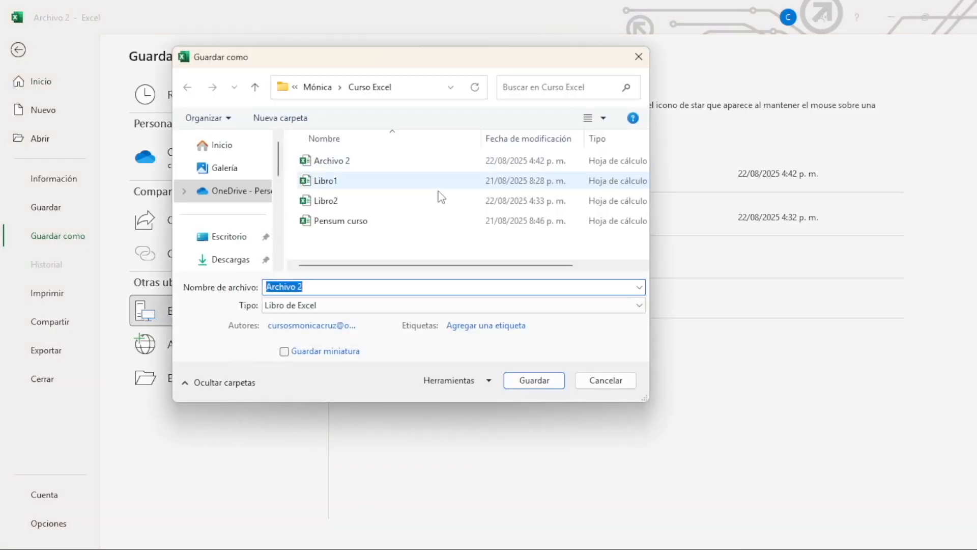
Save the copy under the name "Archivo 3" with the file type Libro de Excel habilitado para macros
left_click(318, 288)
key("BackSpace")
type("3")
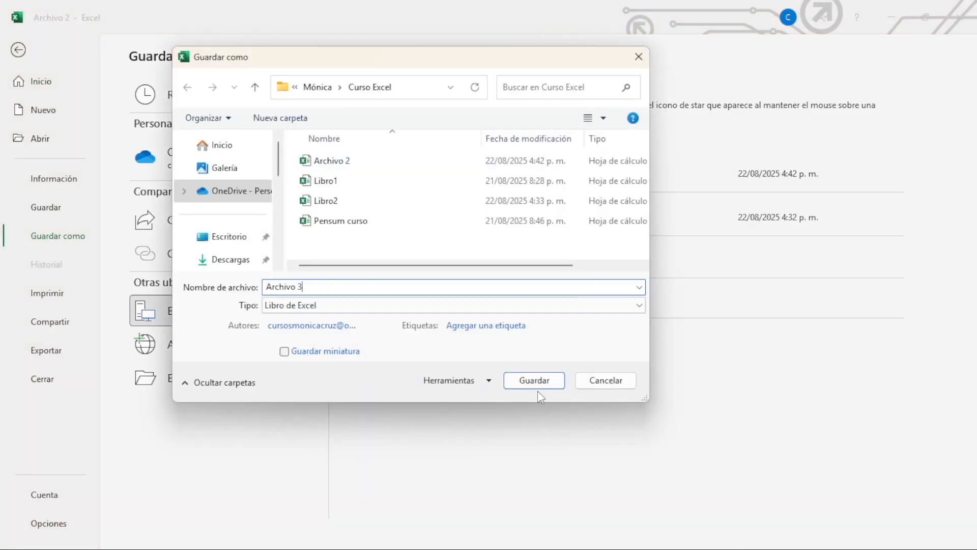
left_click(496, 305)
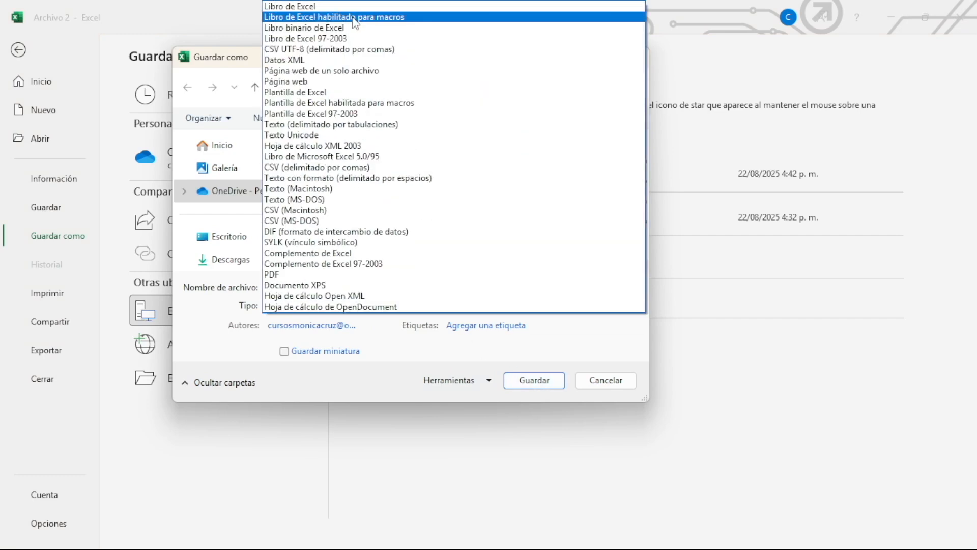
left_click(355, 19)
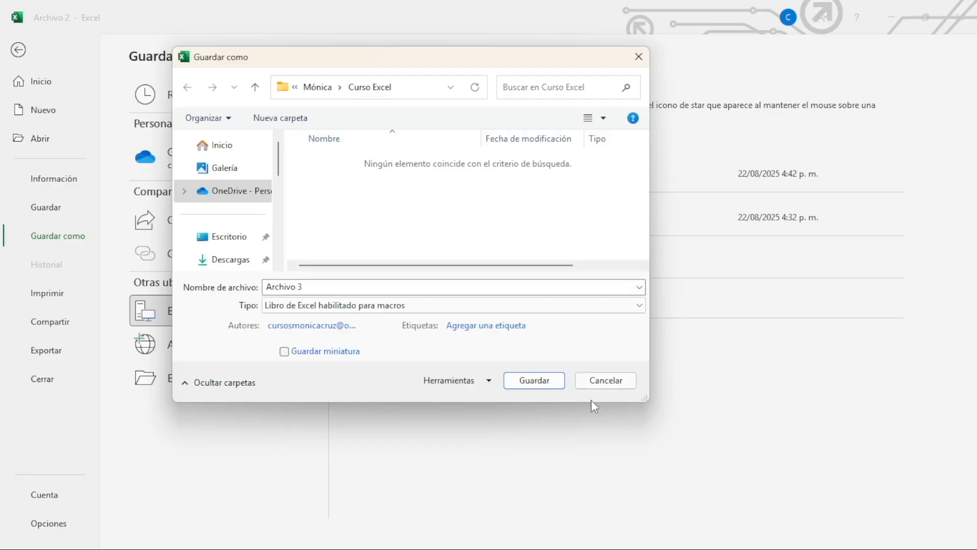
left_click(534, 380)
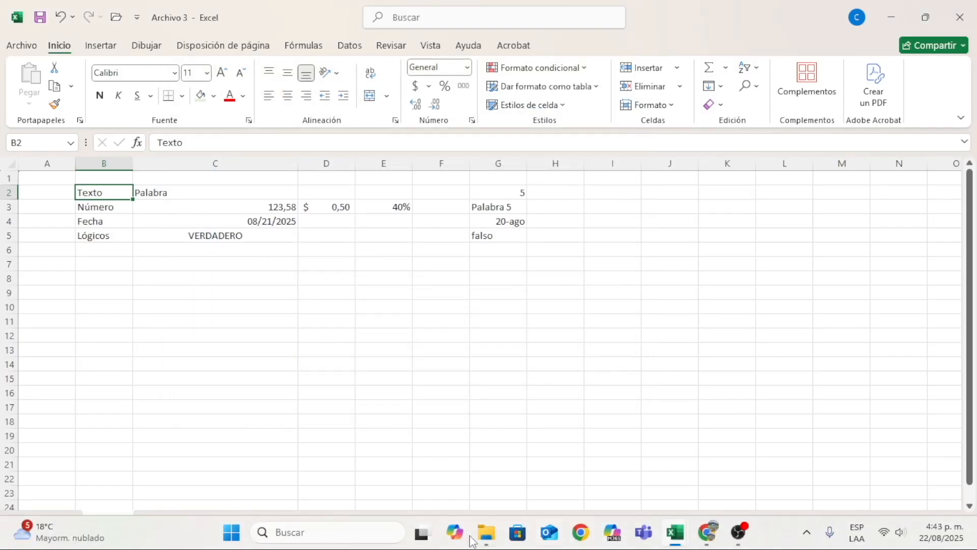
Switch to File Explorer and browse from Documentos to the Curso Excel folder to view the types of the saved workbooks
left_click(475, 532)
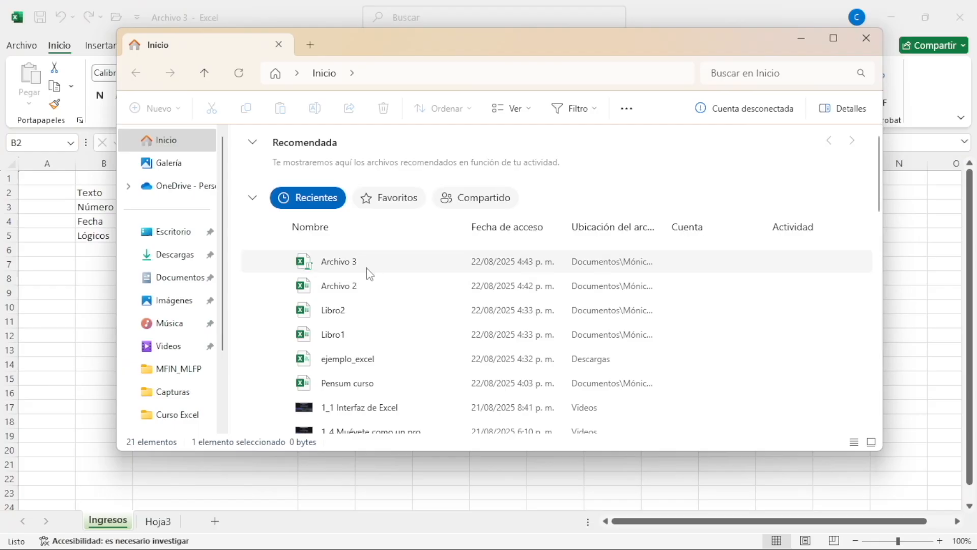
left_click(184, 240)
mouse_move(728, 136)
left_mouse_down()
mouse_move(693, 135)
mouse_move(744, 138)
left_mouse_up()
double_click(743, 137)
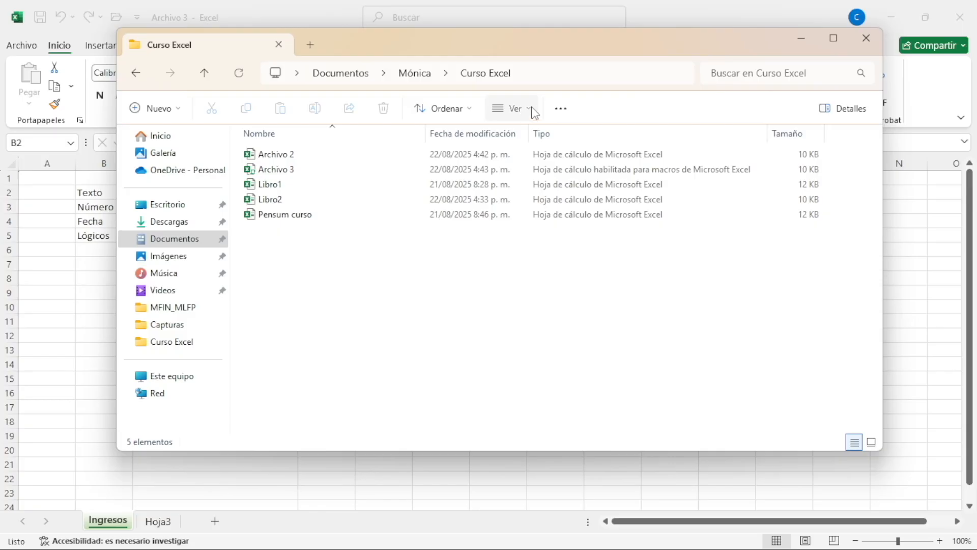
Switch to the ejemplo_excel workbook in Excel and examine how the comma-separated records are stored in cells A1 to A5
left_click(290, 549)
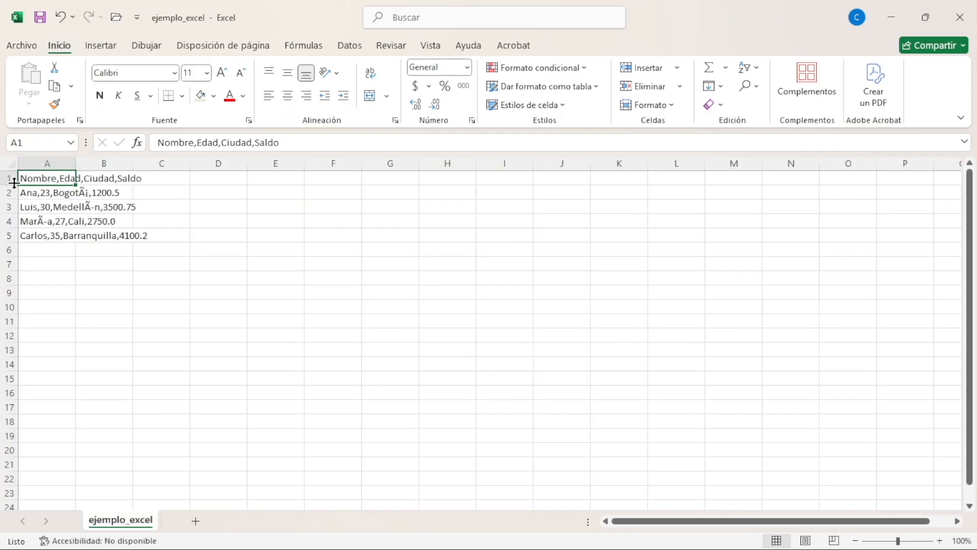
left_click(61, 196)
left_click(60, 206)
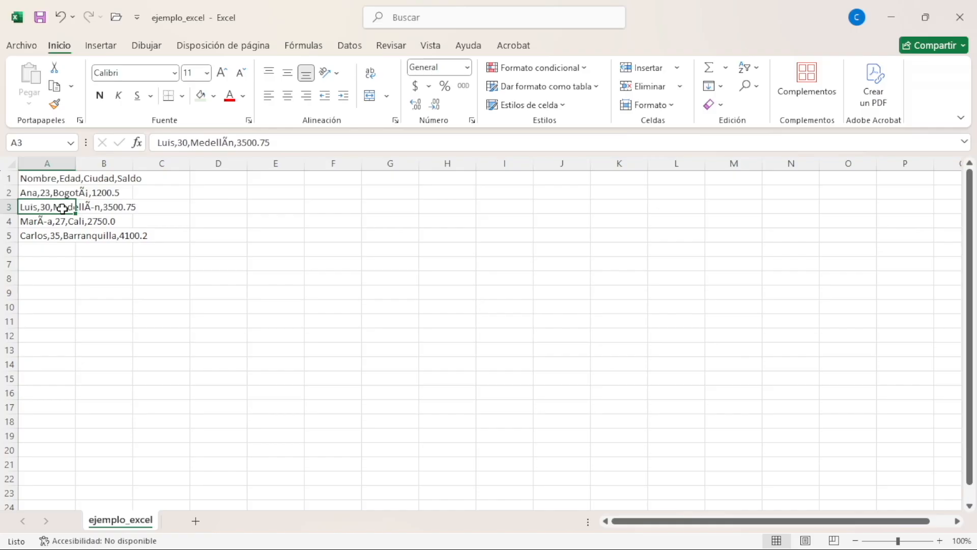
left_click(57, 179)
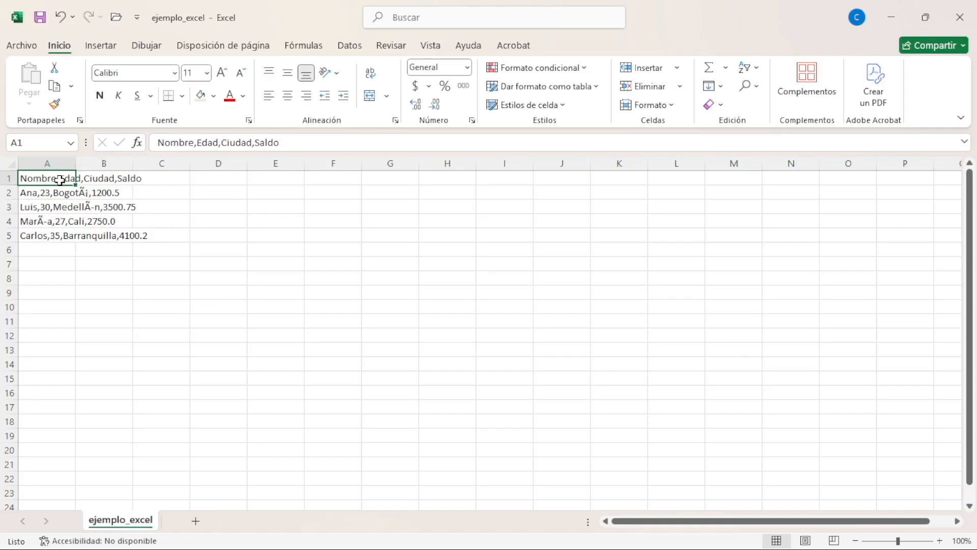
left_click_drag(55, 183, 40, 233)
left_click(57, 180)
left_click(56, 234)
left_click(56, 222)
left_click(63, 204)
left_click(62, 193)
left_click(56, 179)
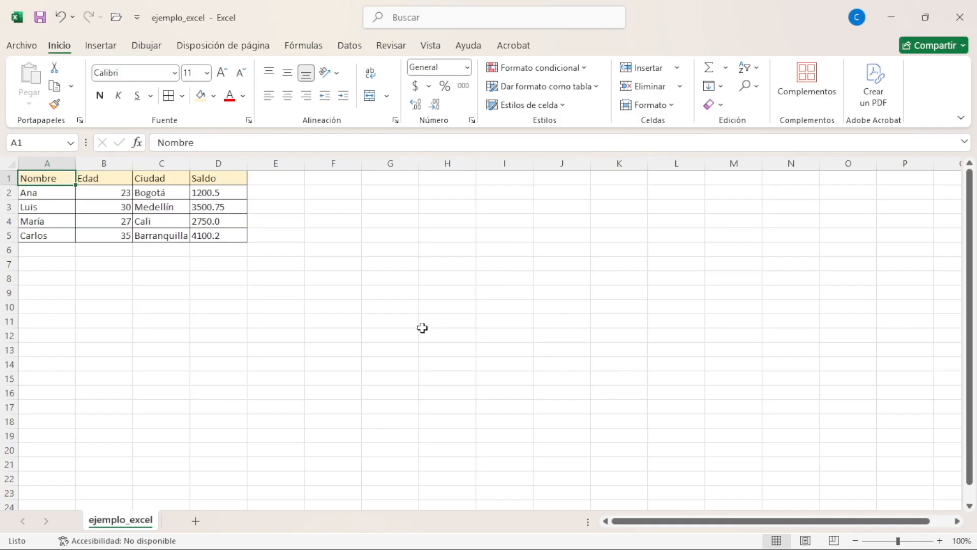
Insert a new worksheet before ejemplo_excel and return to the ejemplo_excel sheet
key("shift+F11")
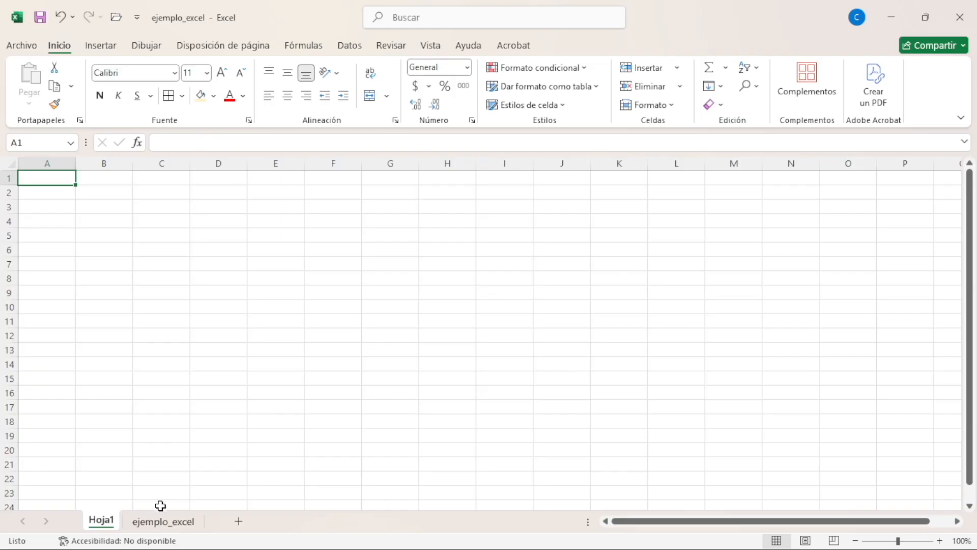
left_click(156, 524)
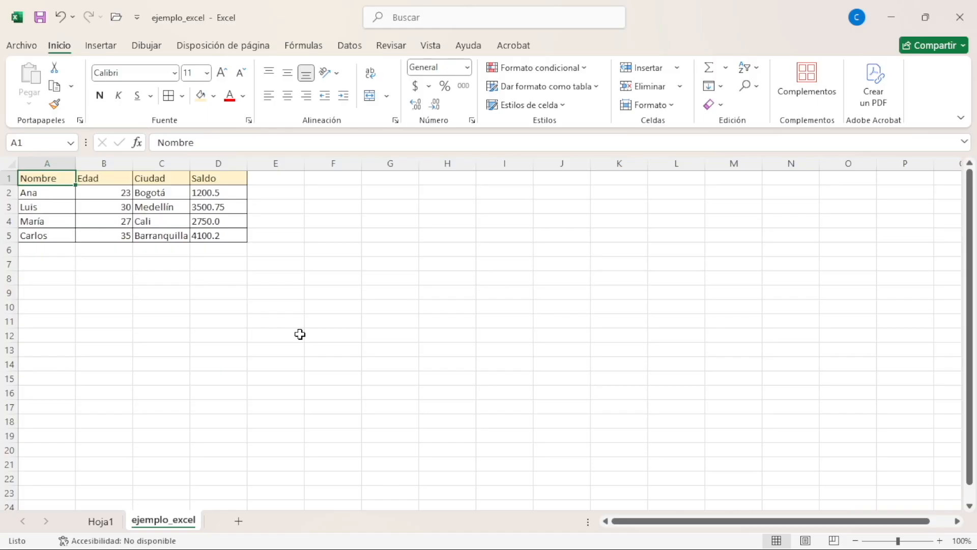
Search the ejemplo_excel sheet for "Cali", going to the next match and listing all matches
key("ctrl+b")
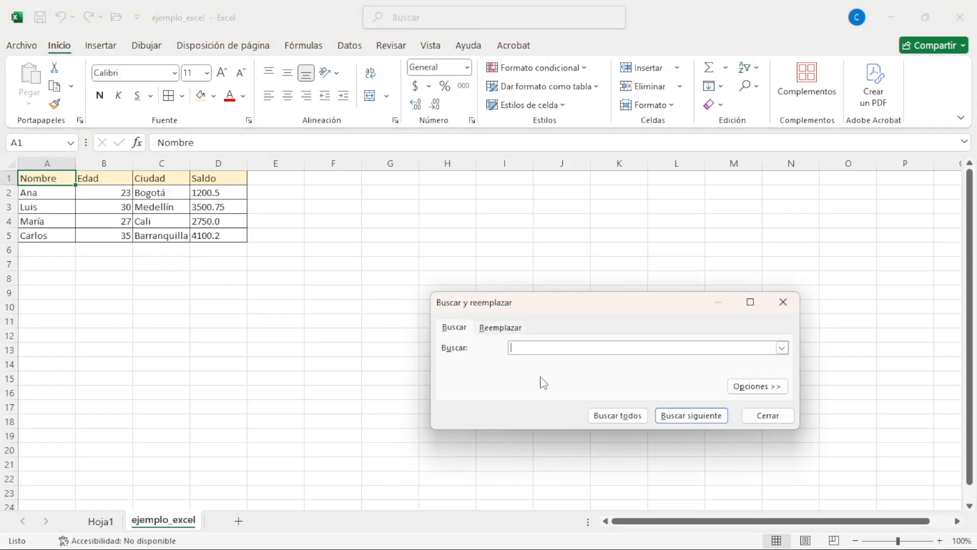
type("Cali")
left_click(685, 415)
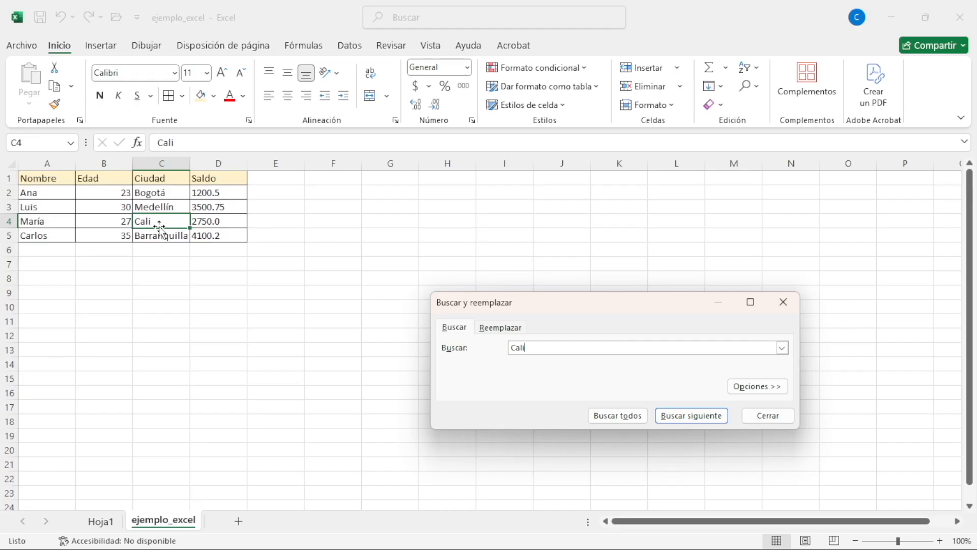
left_click(604, 417)
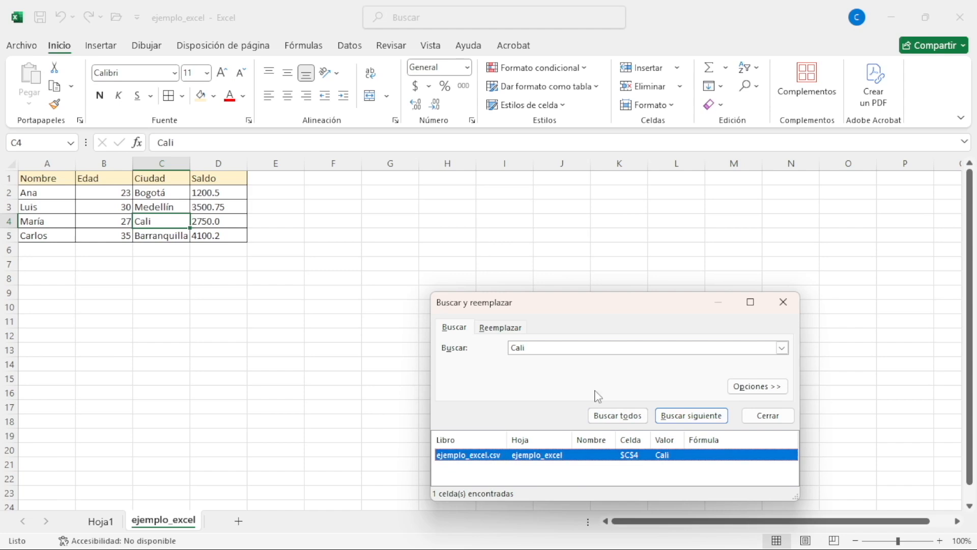
left_click_drag(635, 304, 599, 204)
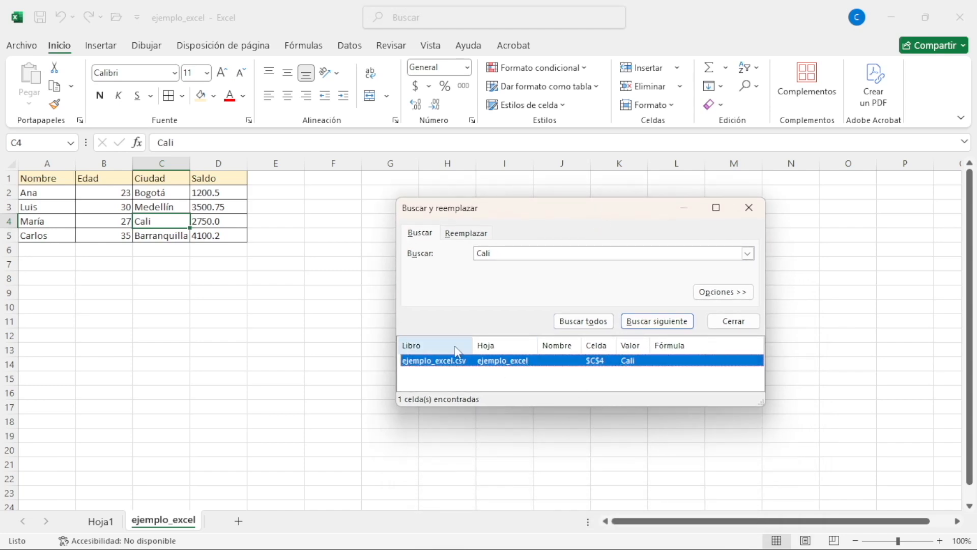
Search the ejemplo_excel sheet for "Ca", list all matches and close the search
double_click(490, 254)
left_click(488, 253)
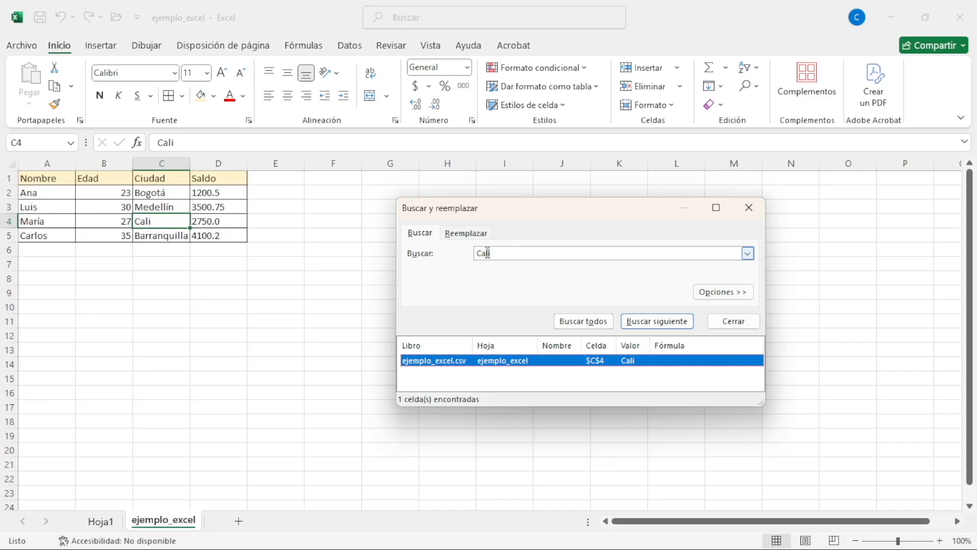
key("BackSpace")
key("BackSpace")
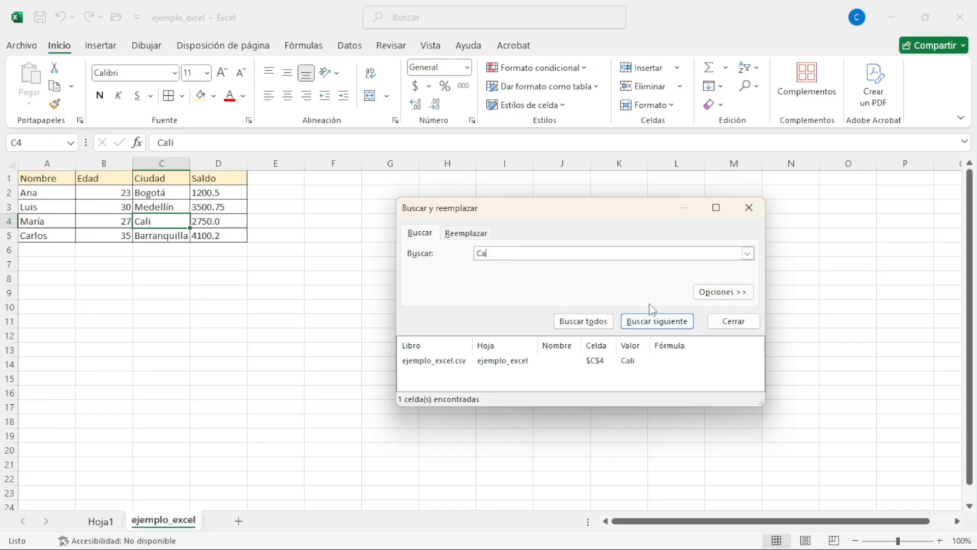
left_click(583, 329)
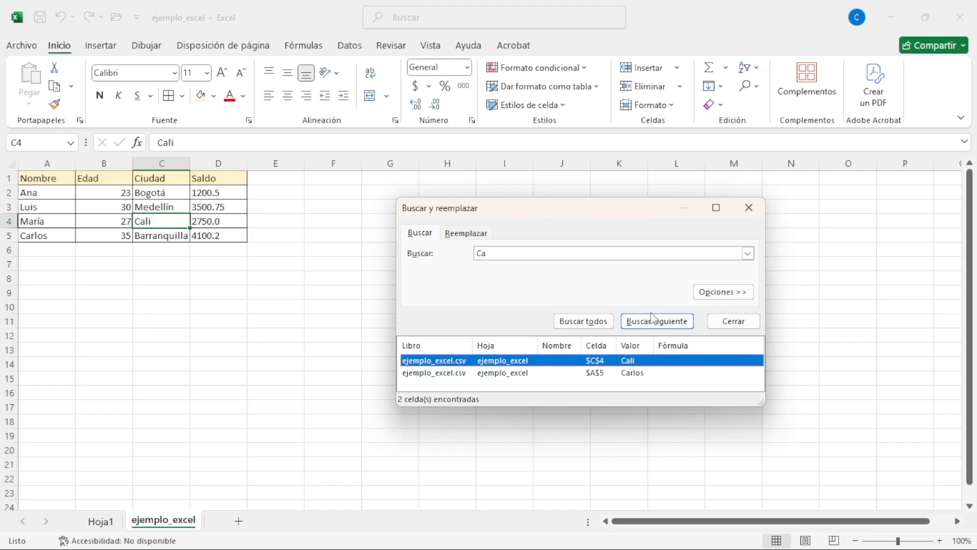
left_click(748, 208)
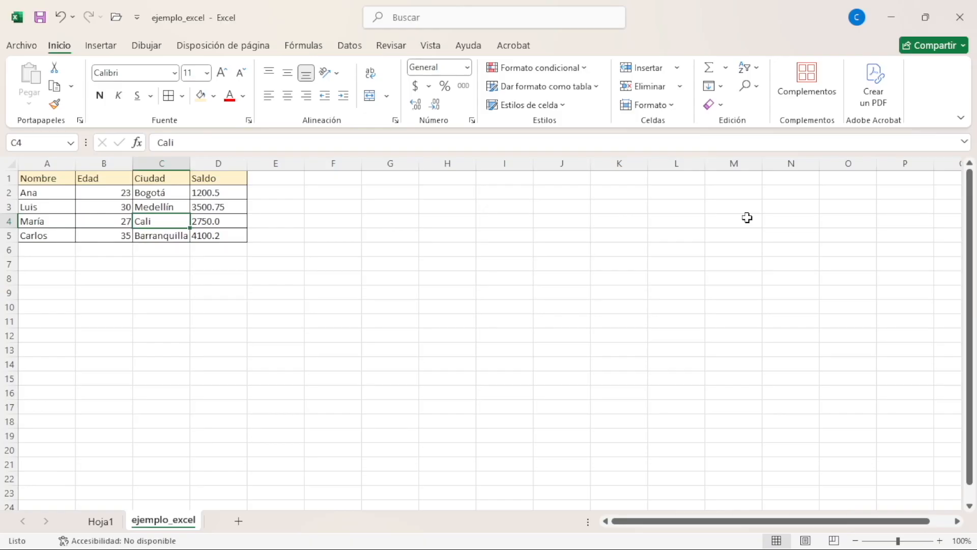
Replace "Cali" with "Bucaramanga" in the Ciudad column and widen column C to fit the new text
key("ctrl+l")
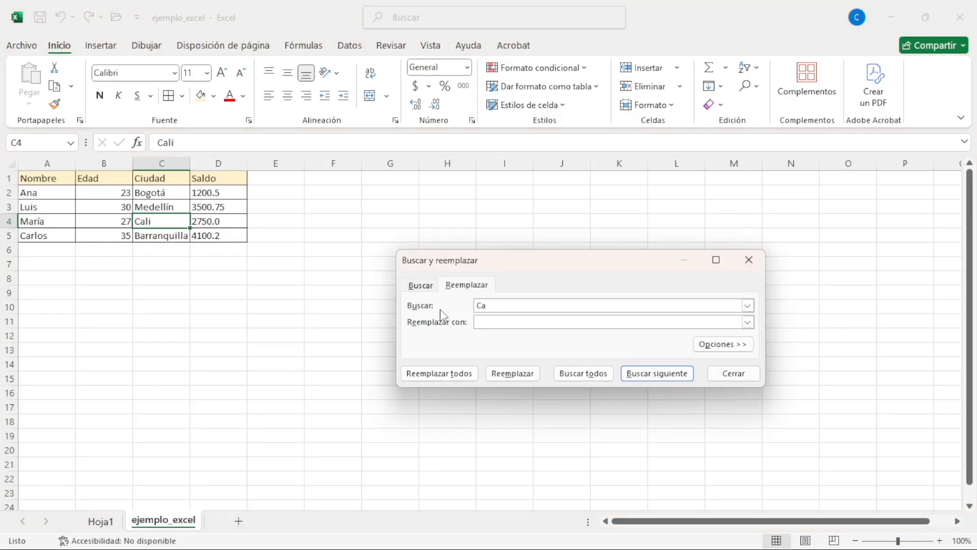
left_click(485, 319)
left_click_drag(502, 302, 456, 302)
type("Cali")
type("B")
type("ucaraman")
type("ga")
left_click(584, 374)
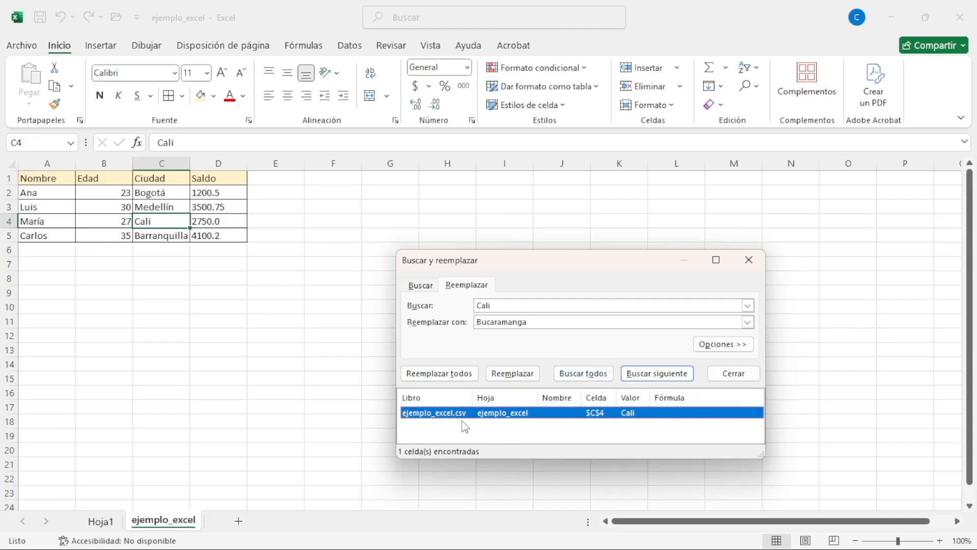
left_click(512, 377)
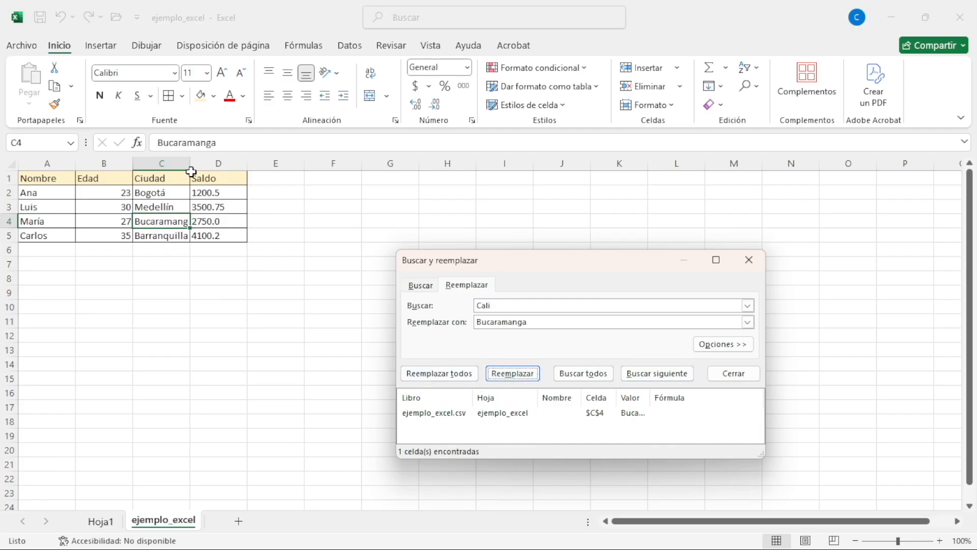
left_click_drag(191, 164, 203, 164)
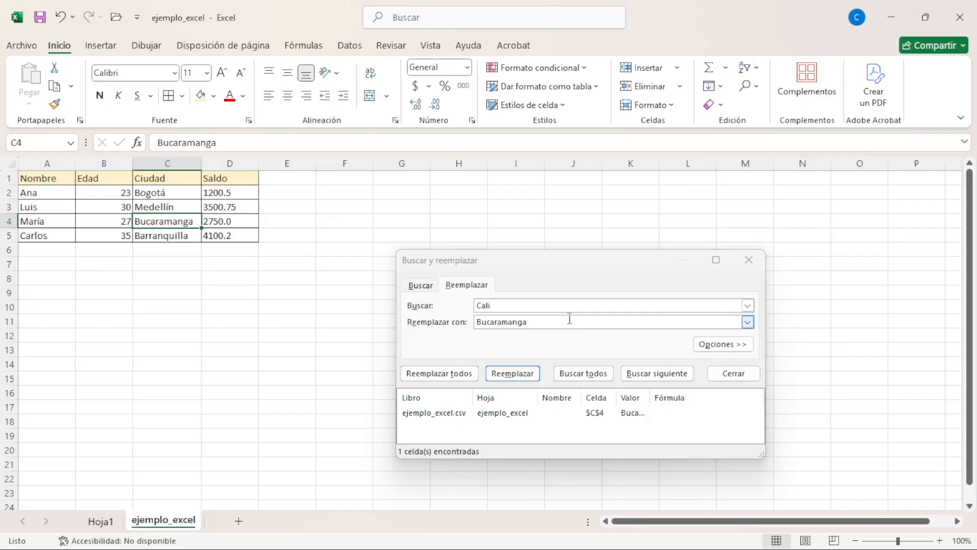
left_click(748, 261)
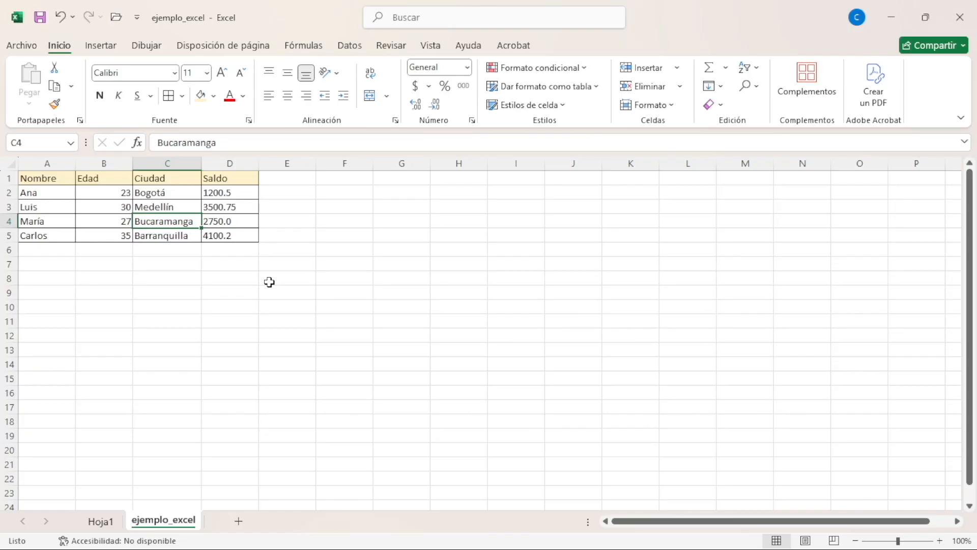
Turn on filters for the table, filter the Edad column to show only 27, and clear that filter
key("ctrl+shift+l")
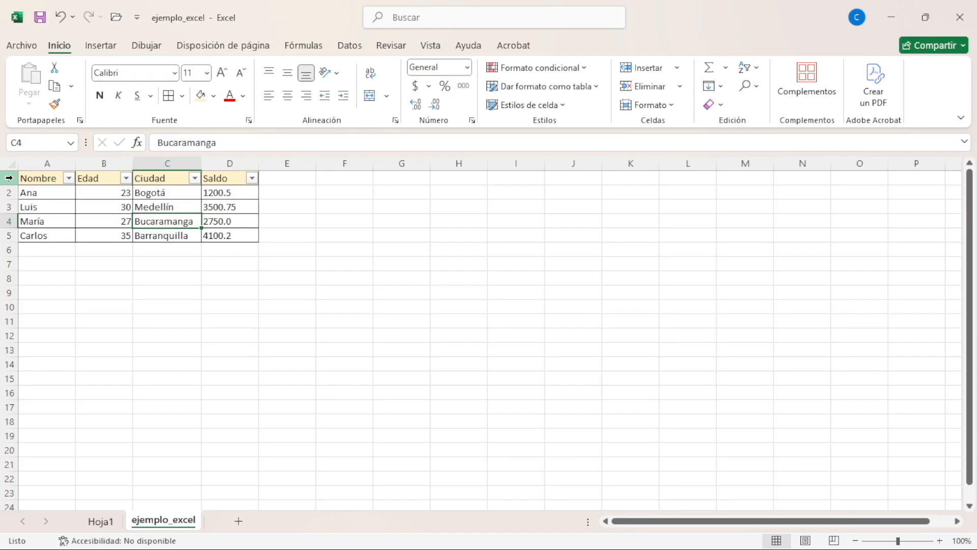
left_click(125, 178)
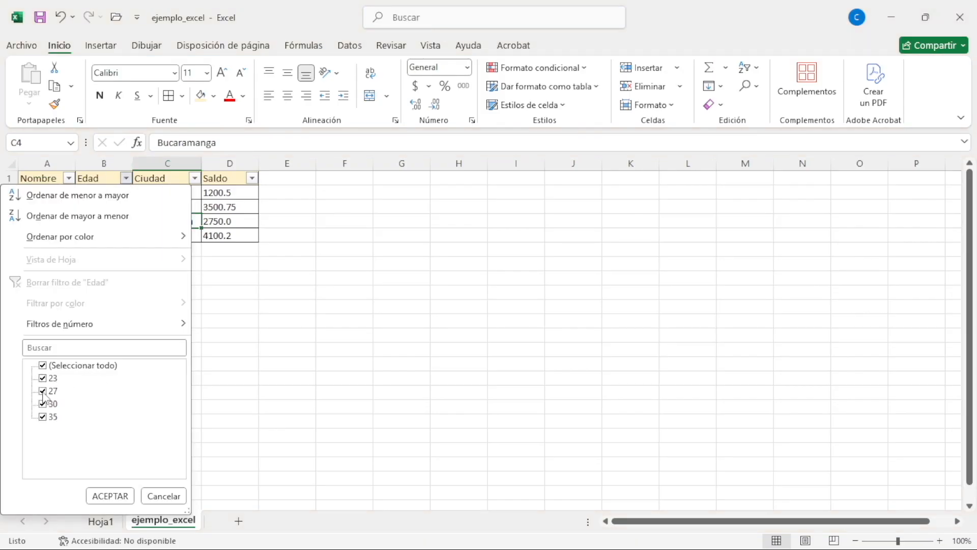
left_click(43, 366)
left_click(43, 391)
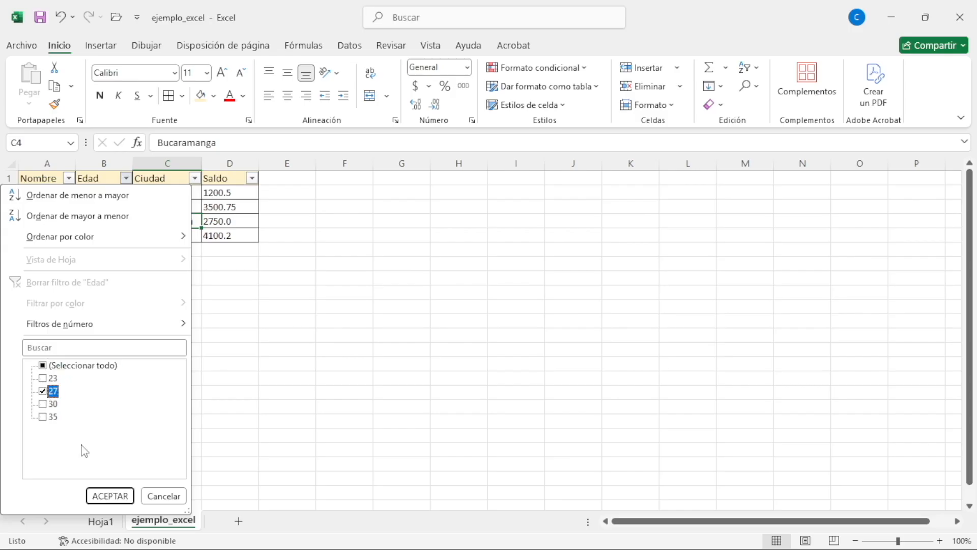
left_click(109, 496)
left_click(126, 178)
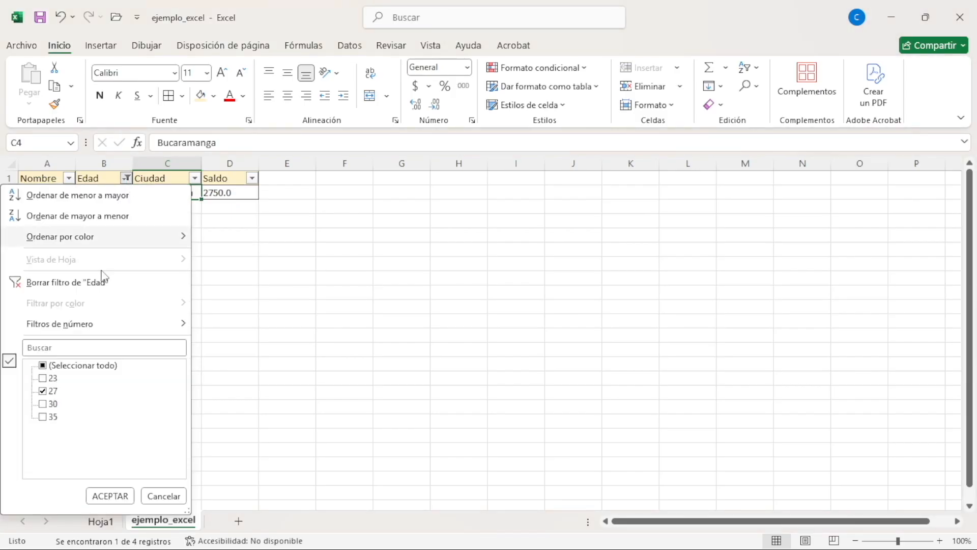
left_click(76, 283)
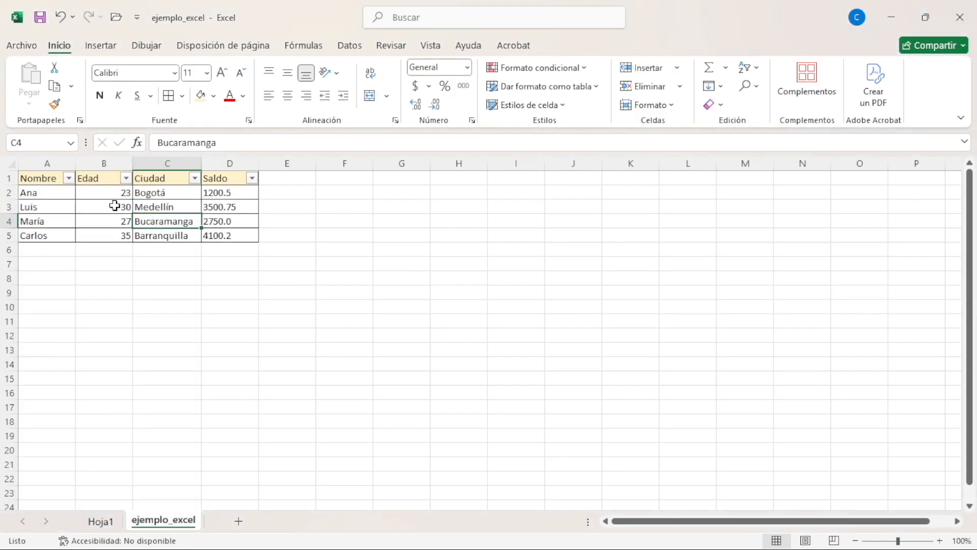
Filter the Edad column to 27 again and turn the table's filters off
left_click(126, 178)
left_click(42, 365)
left_click(43, 391)
left_click(110, 495)
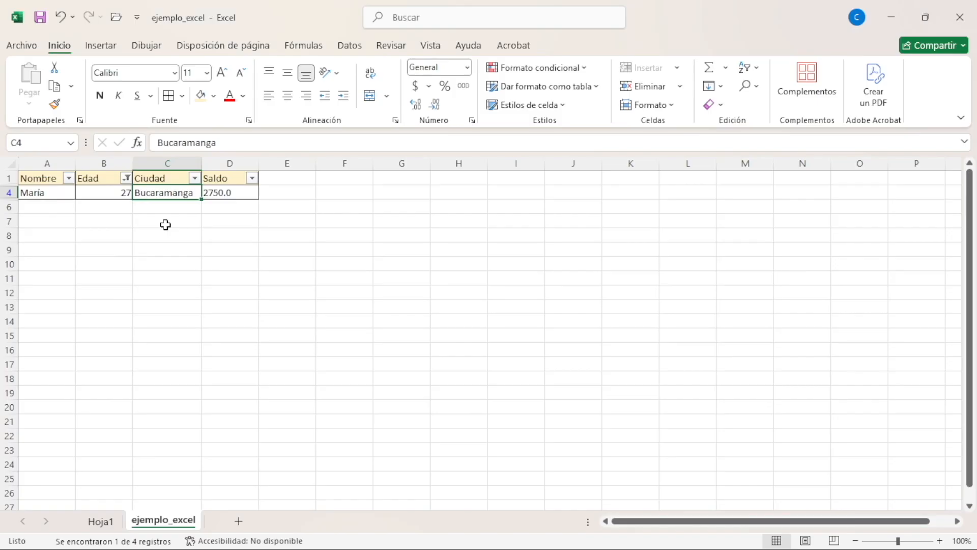
key("ctrl+shift+l")
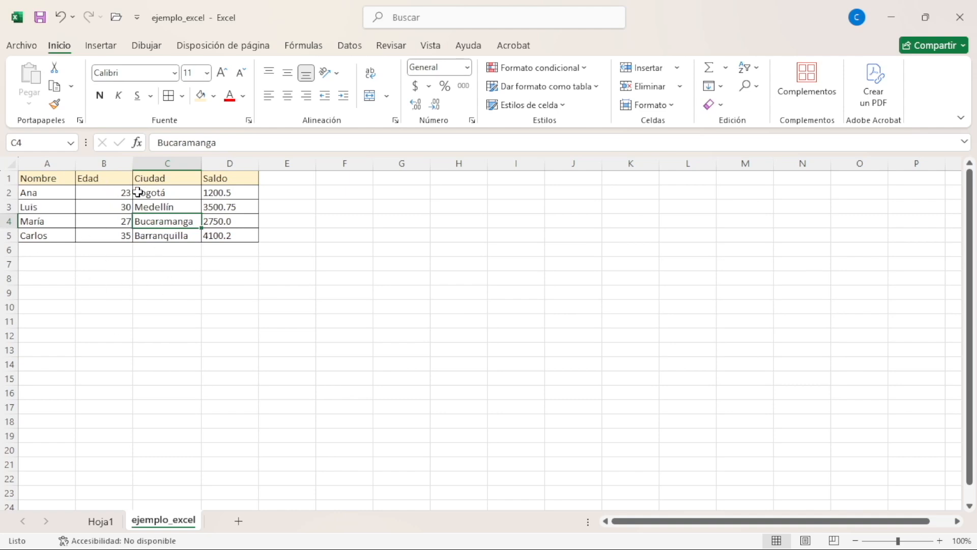
key("ctrl+shift+l")
key("ctrl+shift+l")
left_click(240, 220)
left_click(99, 221)
left_click(99, 179)
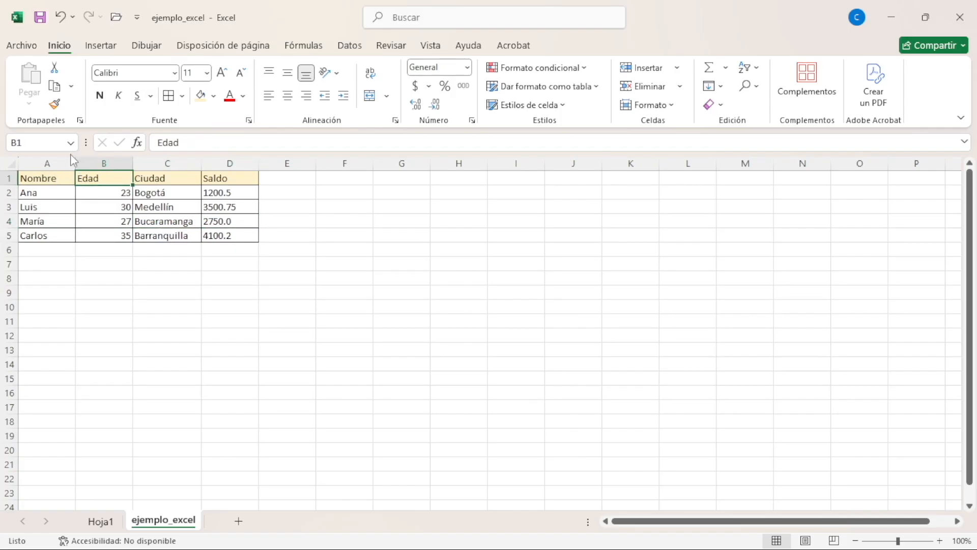
Copy the table in A1:D5 and paste only its values starting at cell F1 using Paste Special
left_click(59, 182)
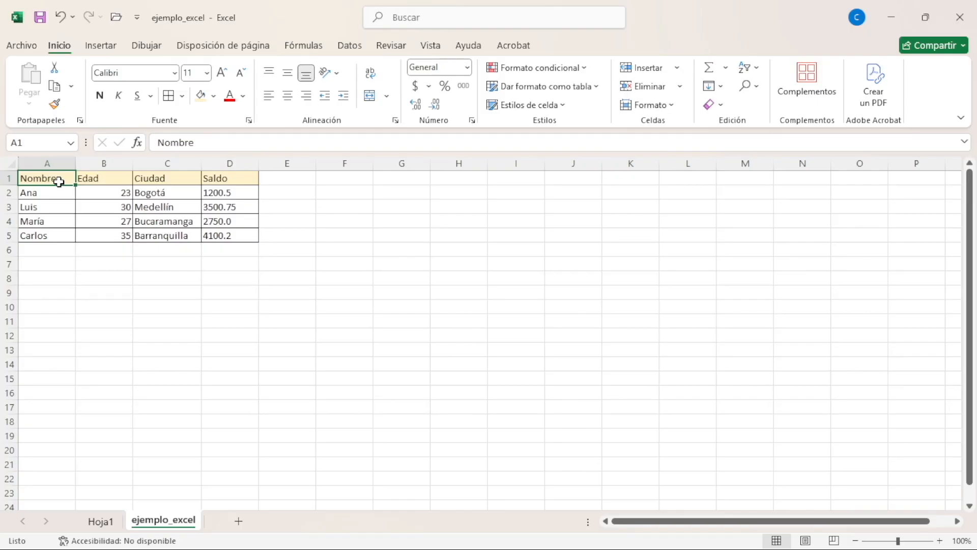
key("ctrl+shift+Right")
key("ctrl+shift+Down")
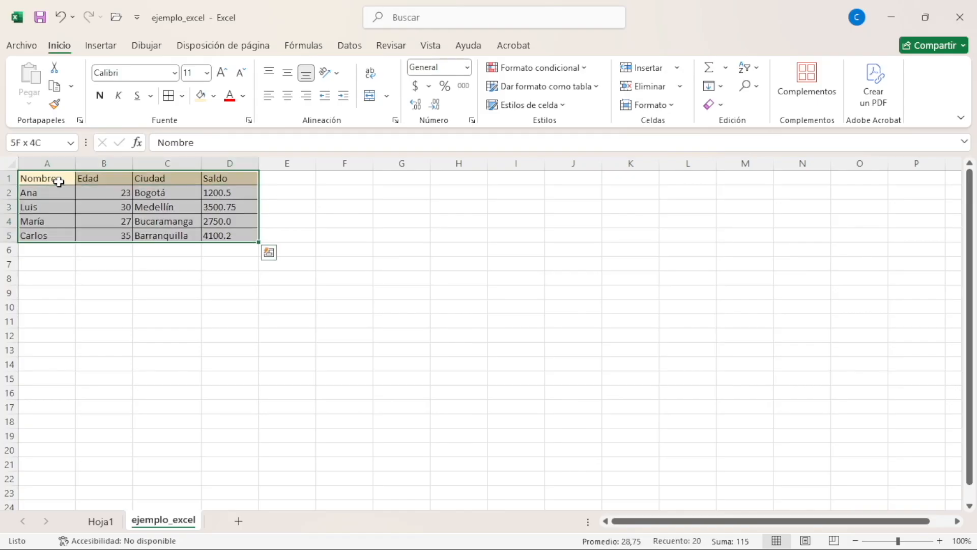
key("ctrl+c")
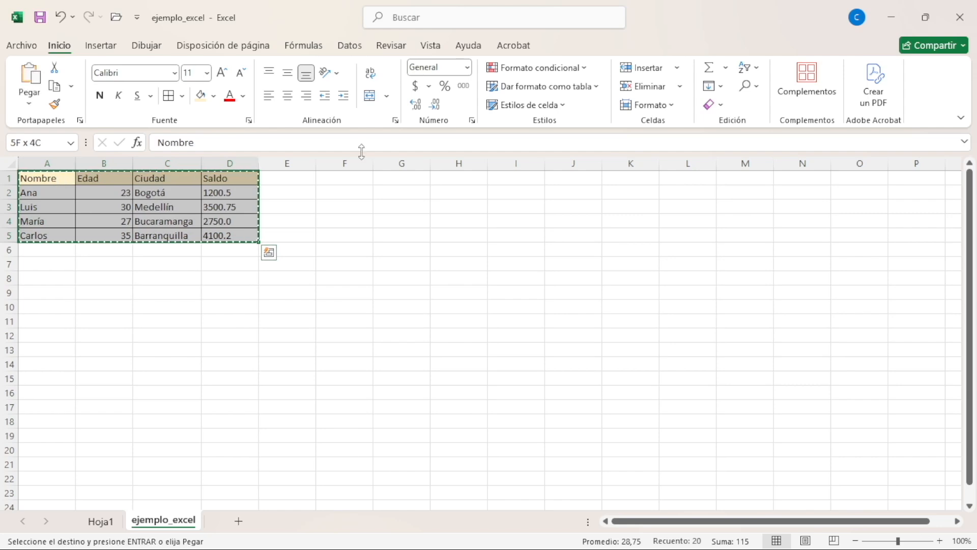
left_click(354, 176)
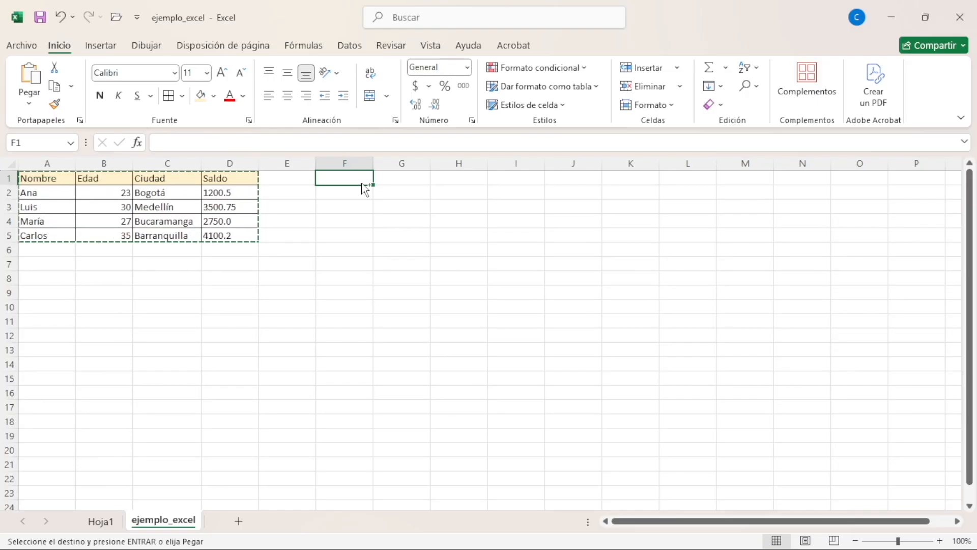
key("ctrl+alt+v")
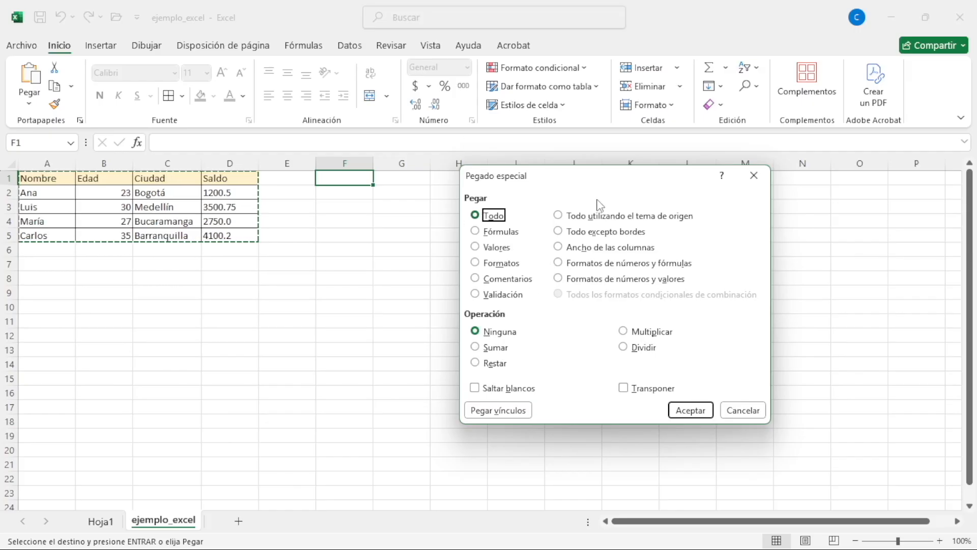
left_click(475, 247)
left_click(690, 410)
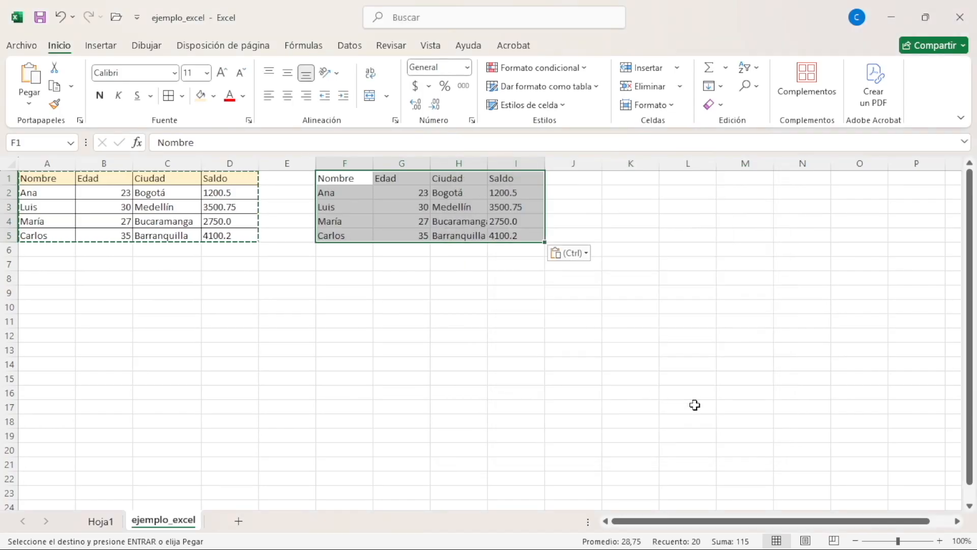
left_click(375, 209)
left_click(243, 216)
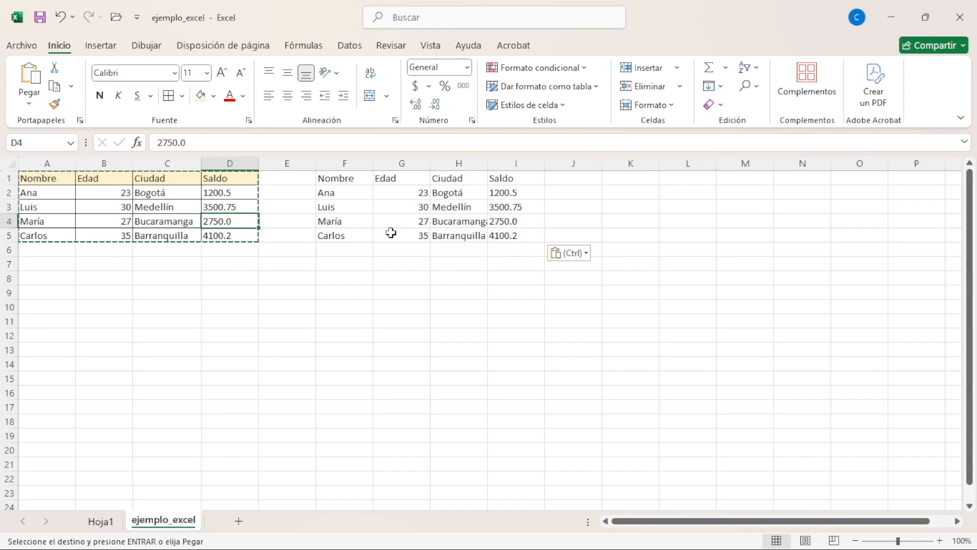
Paste only the copied table's formats starting at cell F8 using Paste Special
left_click(347, 279)
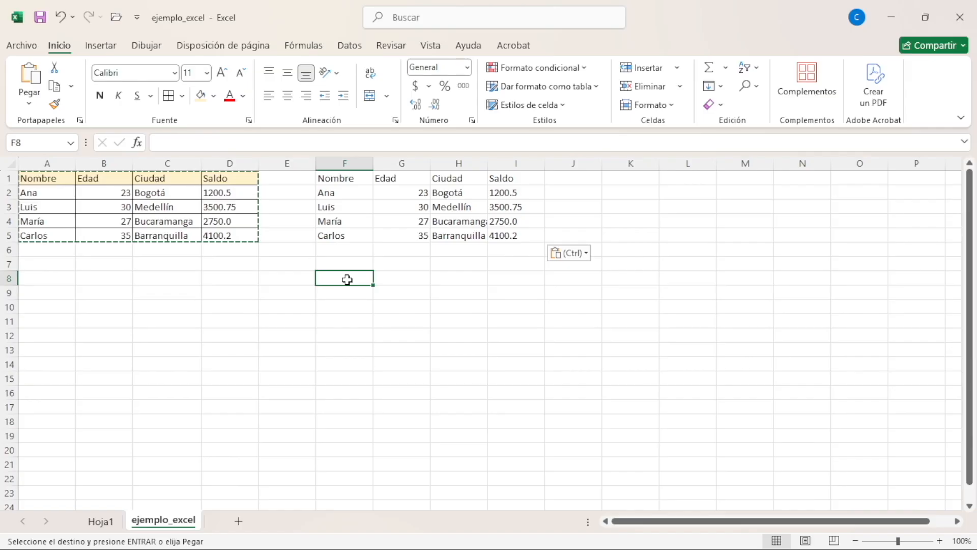
key("ctrl+alt+v")
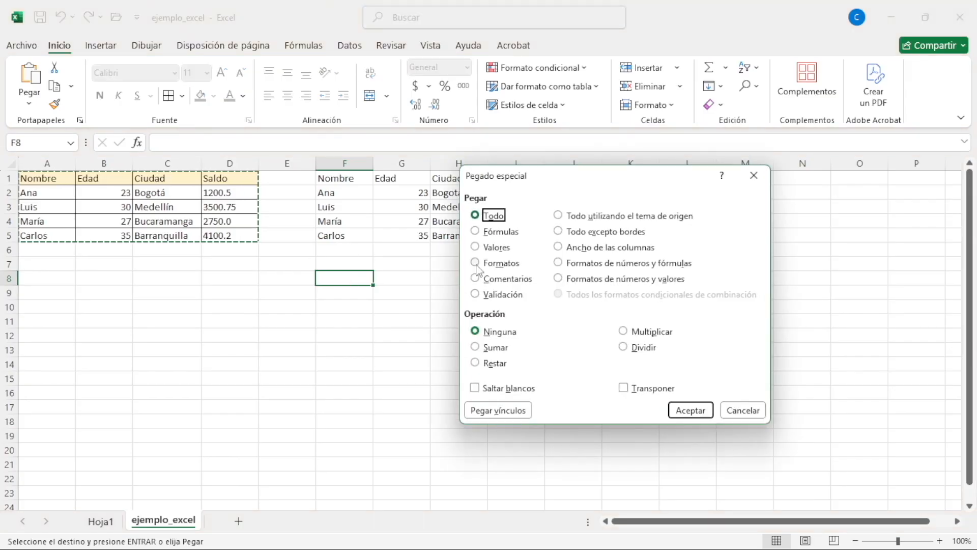
left_click(476, 264)
left_click(691, 410)
left_click(400, 319)
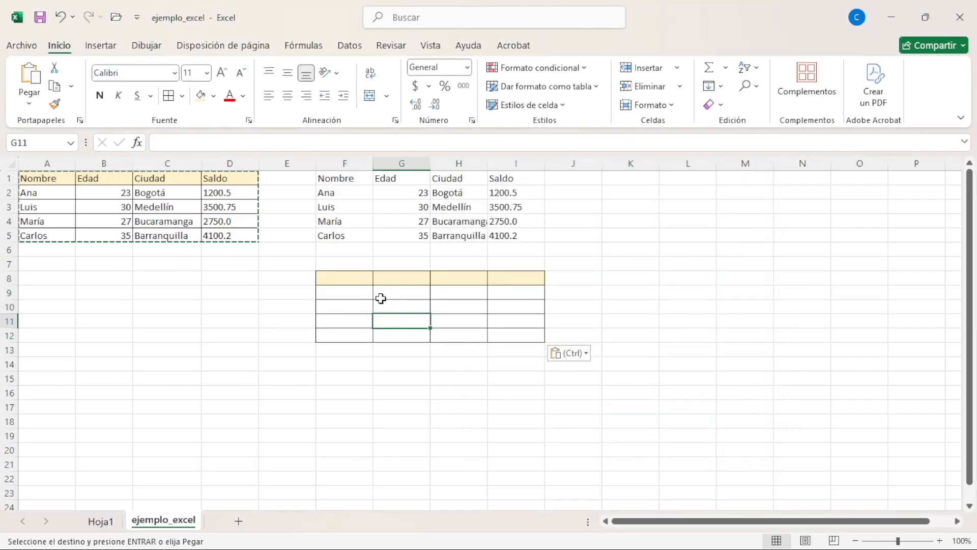
left_click_drag(355, 281, 509, 278)
left_click_drag(346, 292, 521, 328)
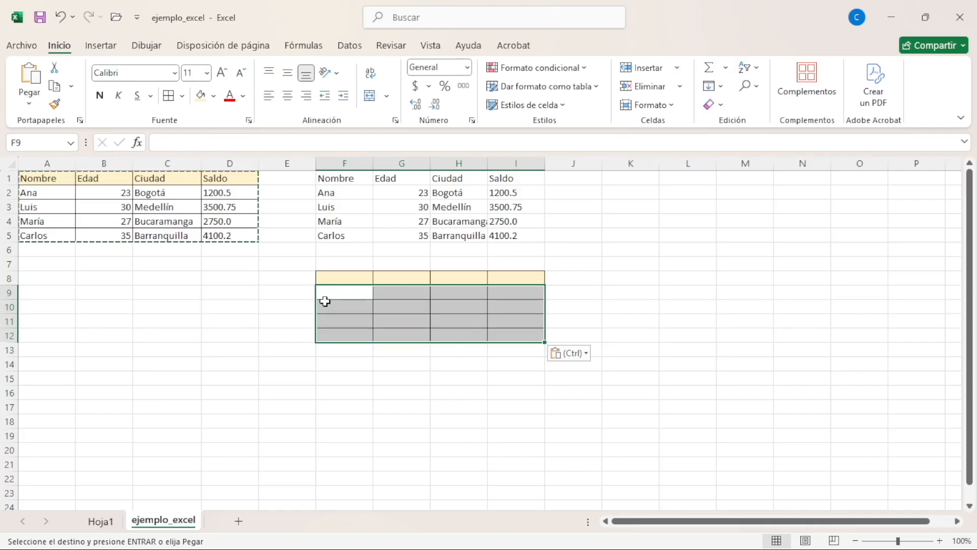
left_click(355, 277)
Paste the copied table with both values and formatting starting at cell F15 and compare it with the original
left_click(356, 369)
left_click(357, 382)
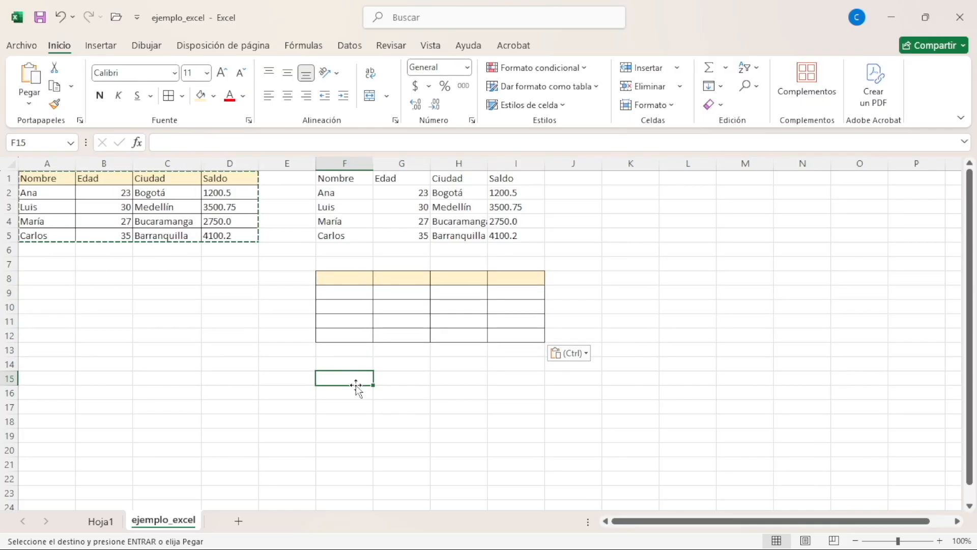
key("ctrl+alt+v")
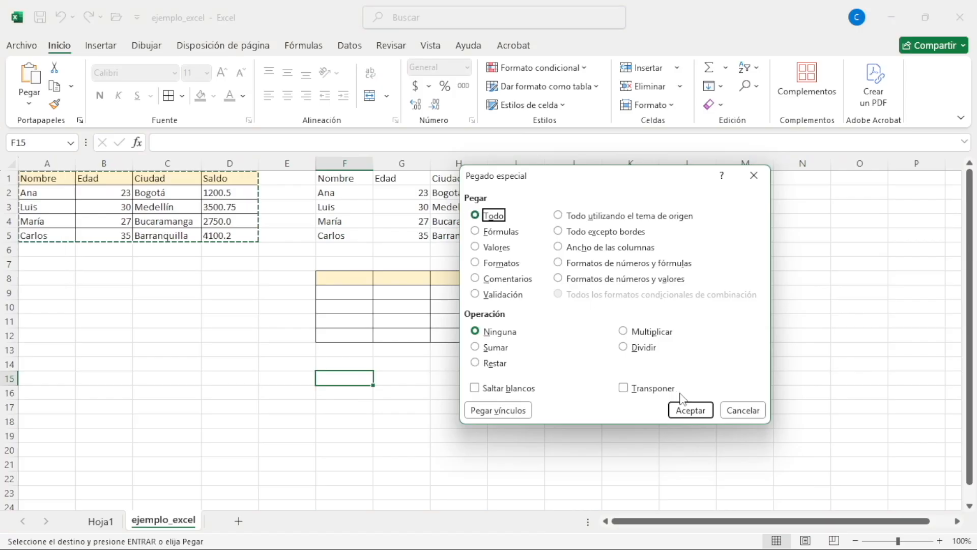
left_click(743, 410)
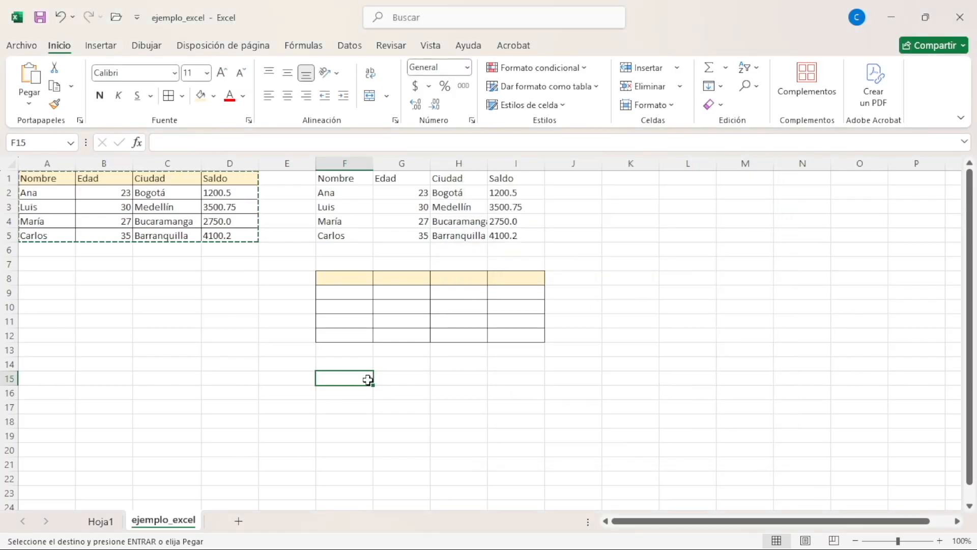
key("ctrl+v")
left_click(471, 387)
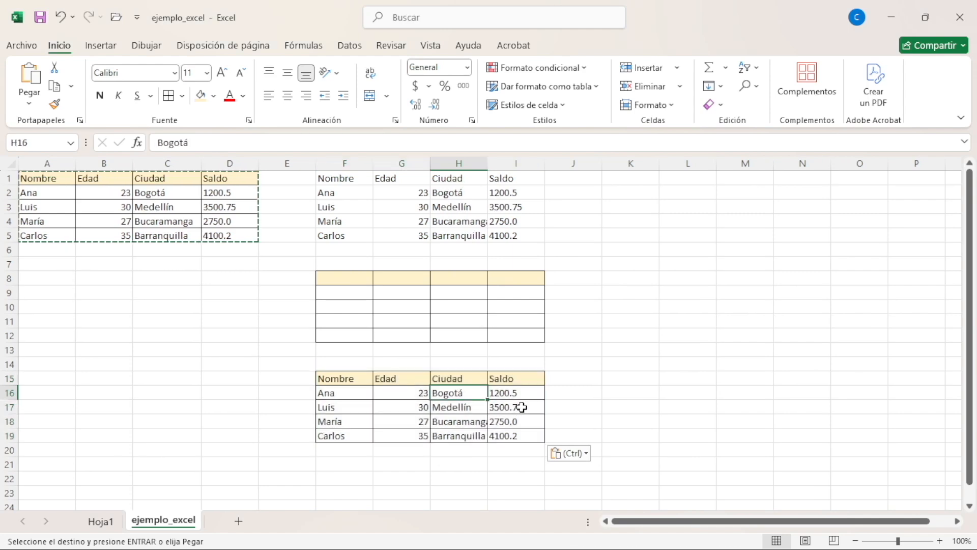
left_click_drag(510, 379, 272, 375)
left_click_drag(21, 183, 244, 237)
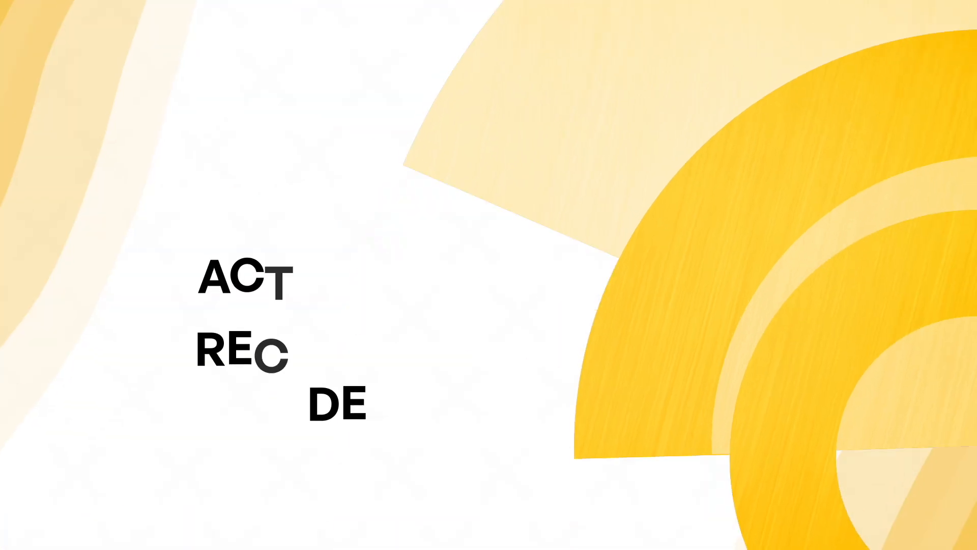